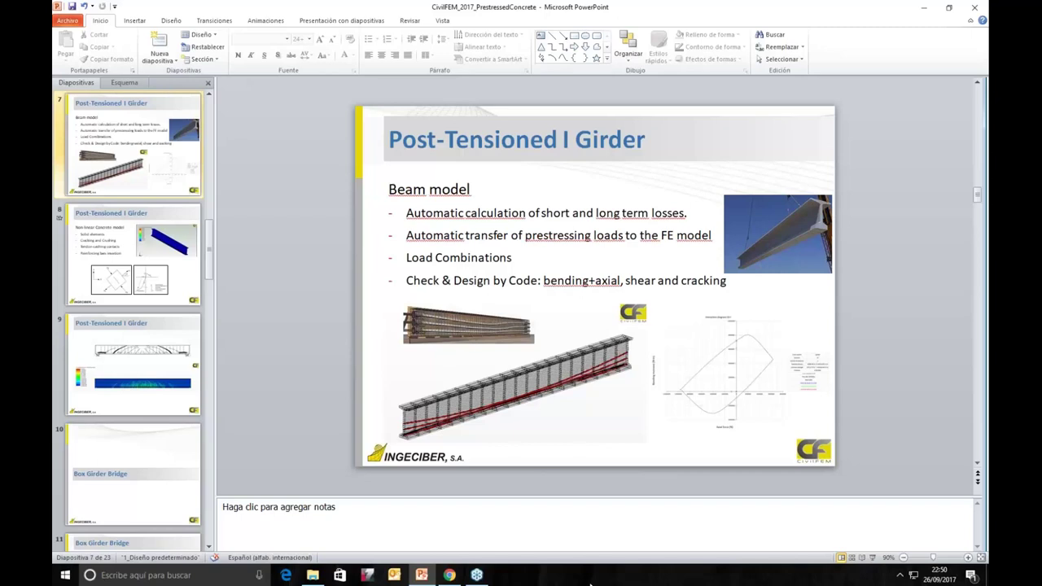
Step: Switch to the desktop, launch CivilFEM 2017 (64-bit) and accept the license login
right_click(598, 579)
left_click(637, 498)
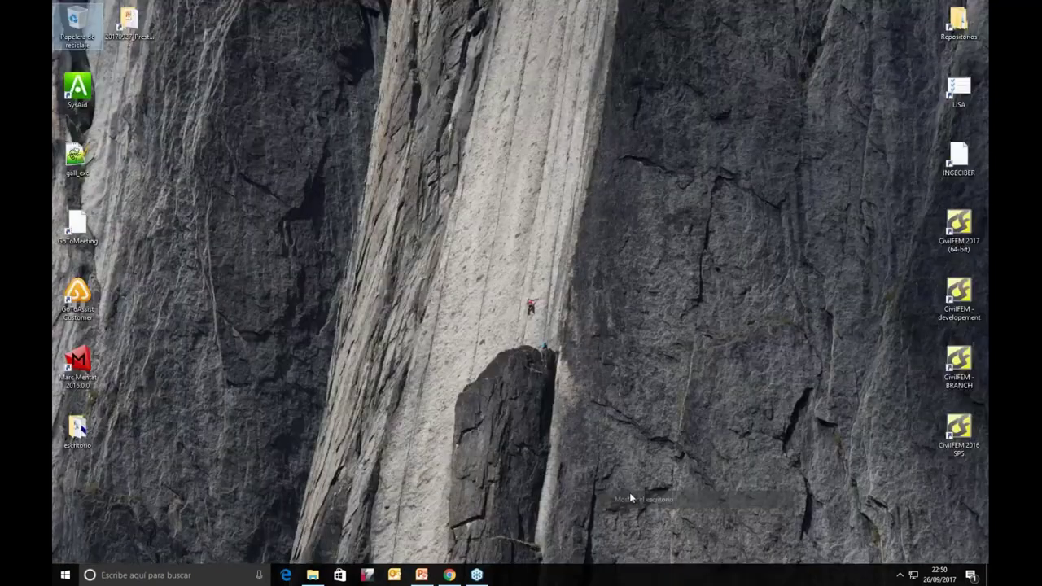
double_click(959, 228)
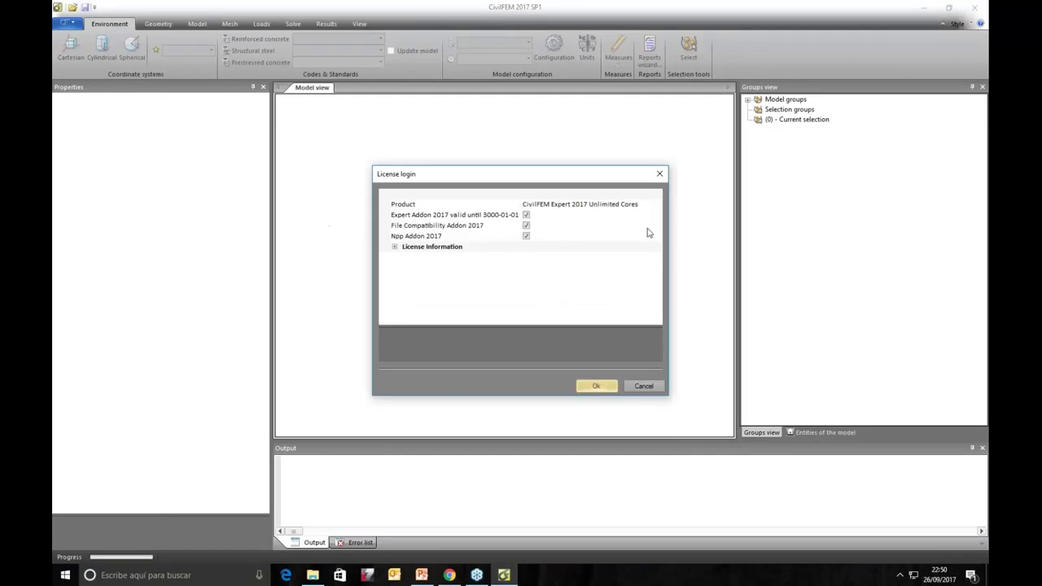
left_click(595, 387)
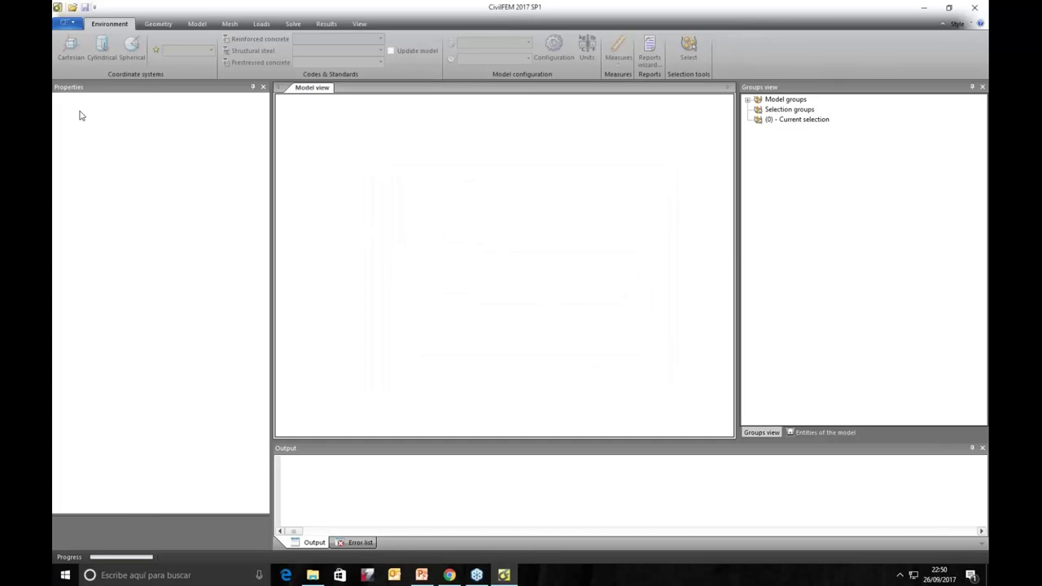
Step: Open the model Prestressed beam.cf from the 1_Beam Model folder of 20170927PrestressedConcrete
left_click(65, 23)
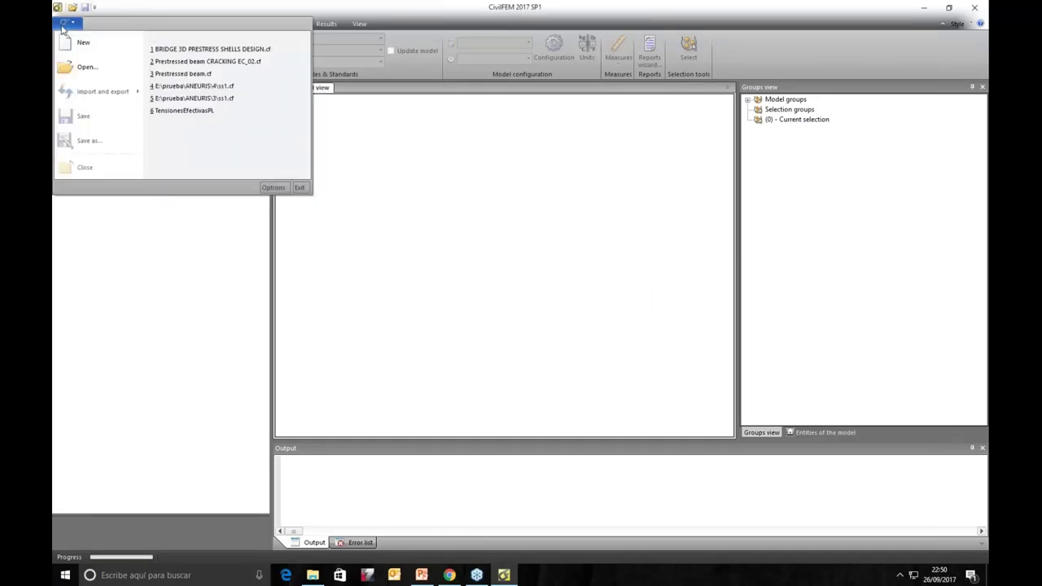
left_click(87, 71)
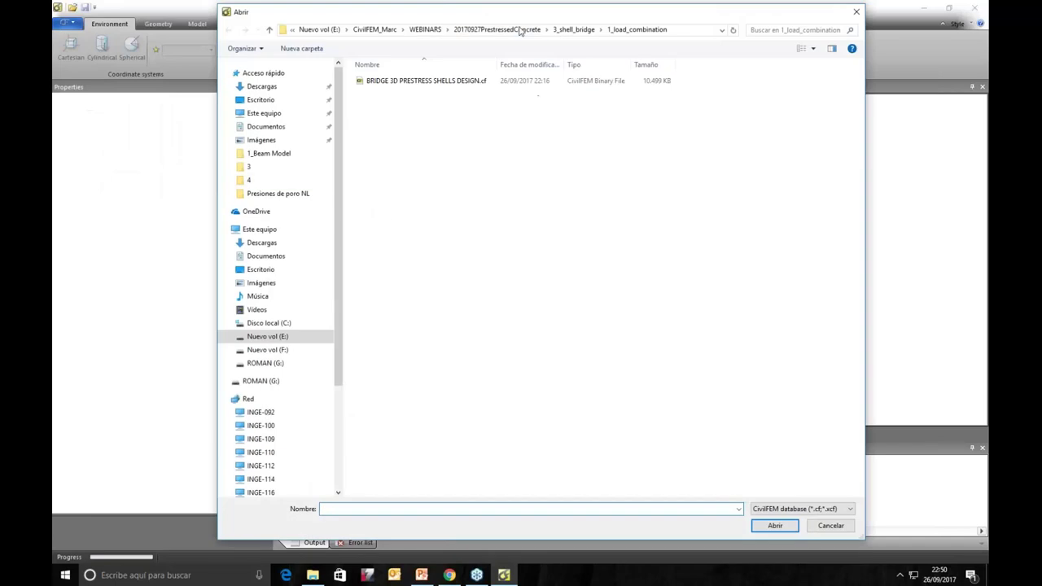
left_click(492, 30)
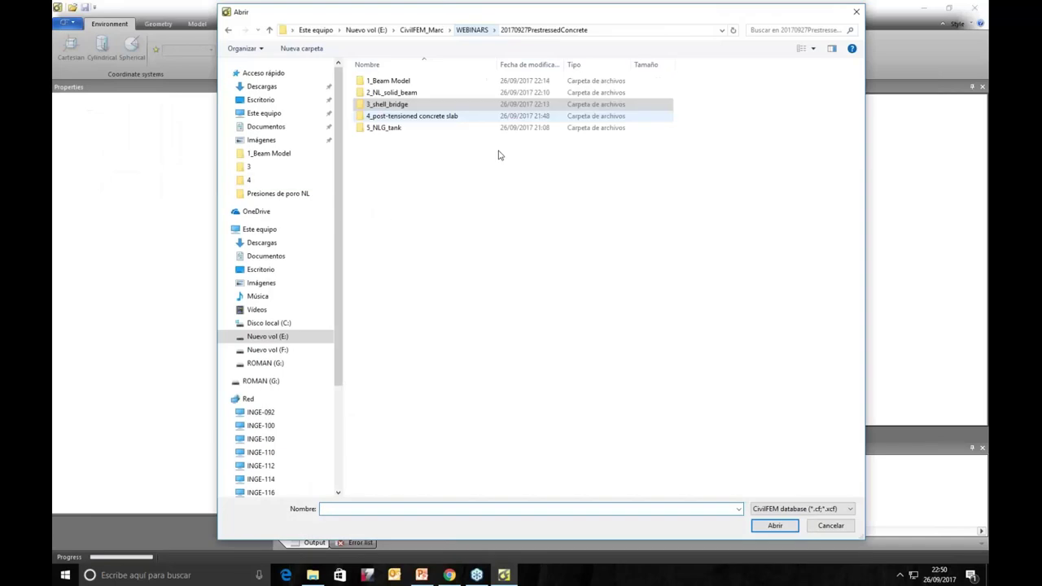
double_click(387, 81)
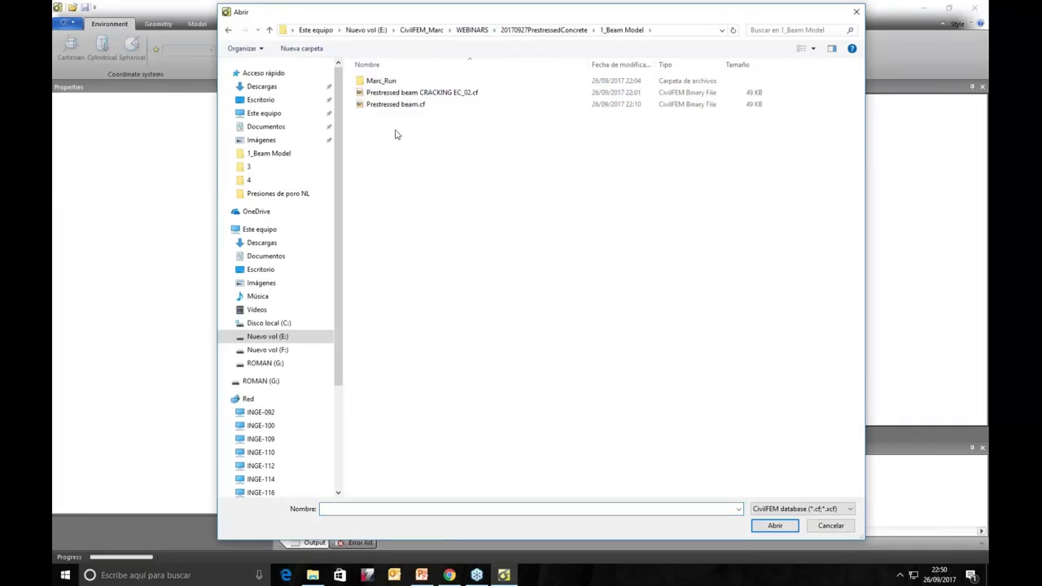
left_click(400, 105)
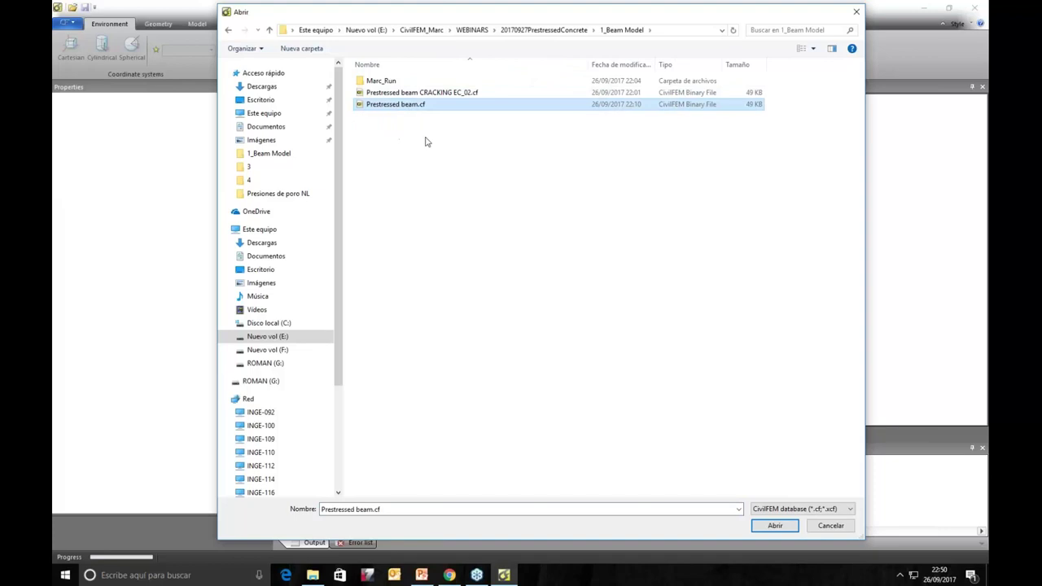
left_click(775, 526)
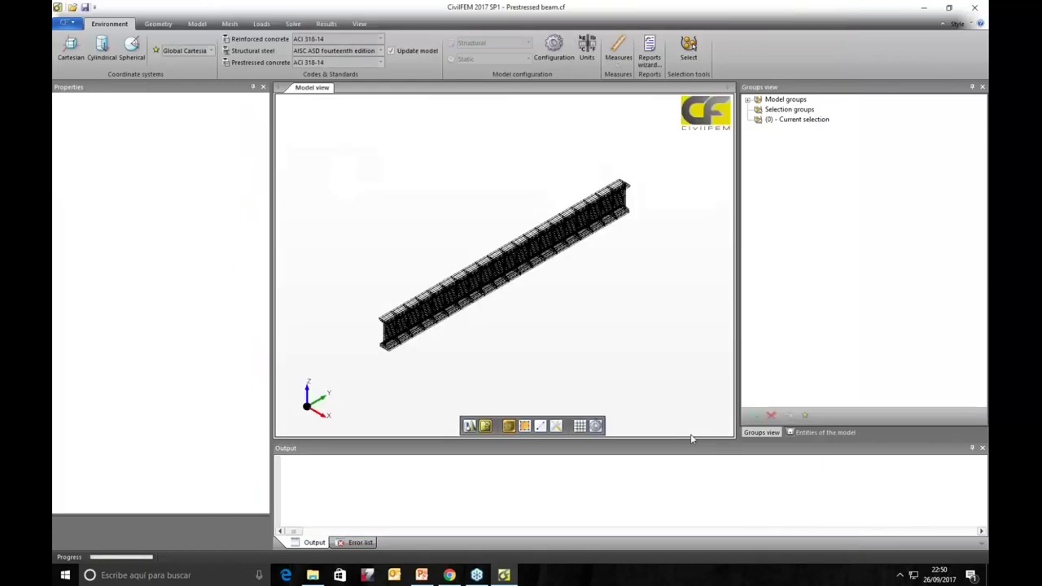
Step: Select the beam and display it with shaded surfaces instead of wireframe
scroll(560, 320, "up", 5)
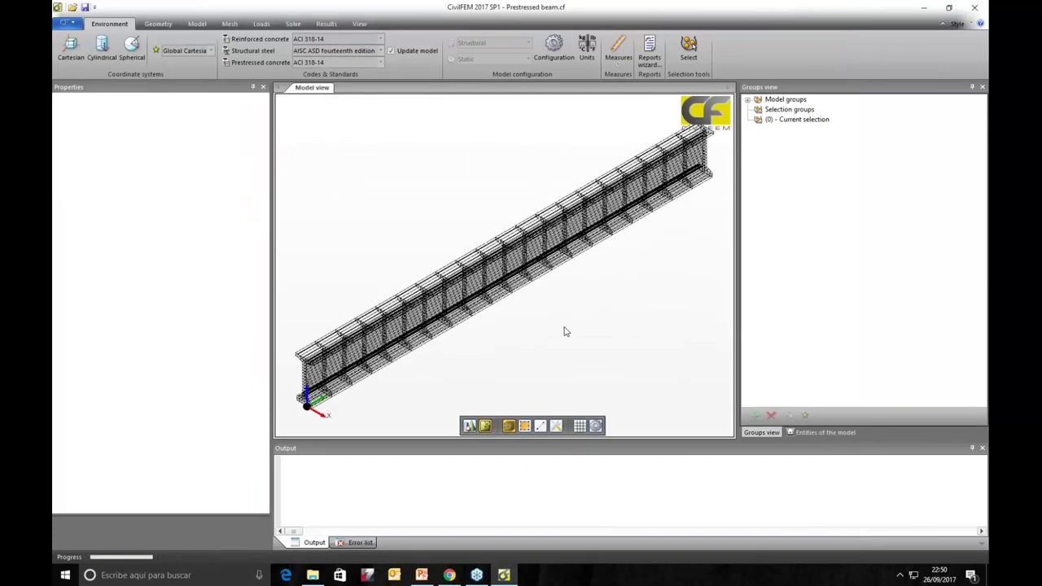
middle_click_drag(511, 316, 514, 269)
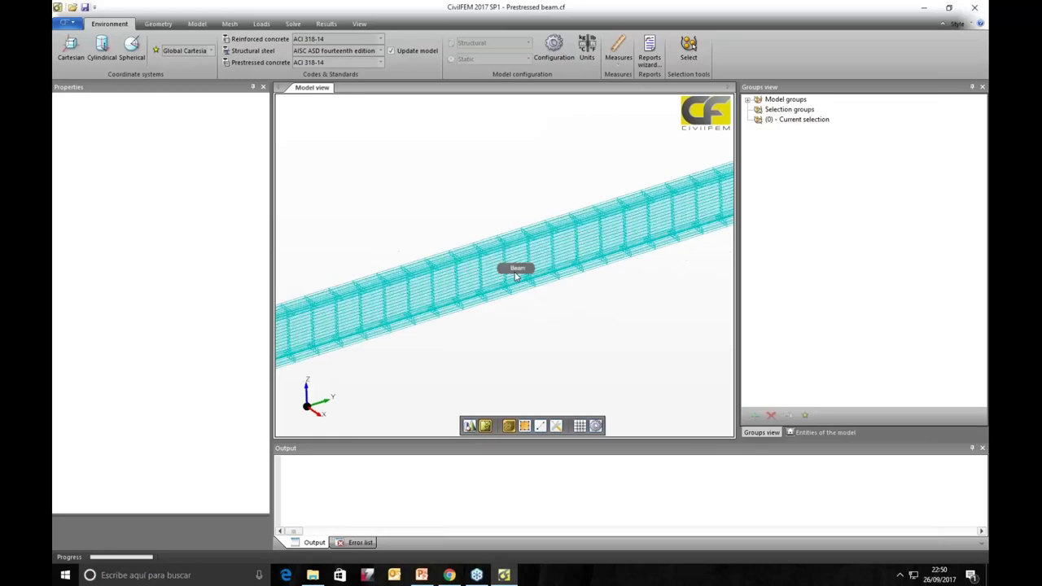
left_click(513, 270)
left_click(194, 58)
mouse_move(643, 366)
middle_mouse_down()
mouse_move(557, 262)
mouse_move(570, 341)
mouse_move(651, 372)
mouse_move(589, 356)
mouse_move(564, 258)
mouse_move(734, 238)
middle_mouse_up()
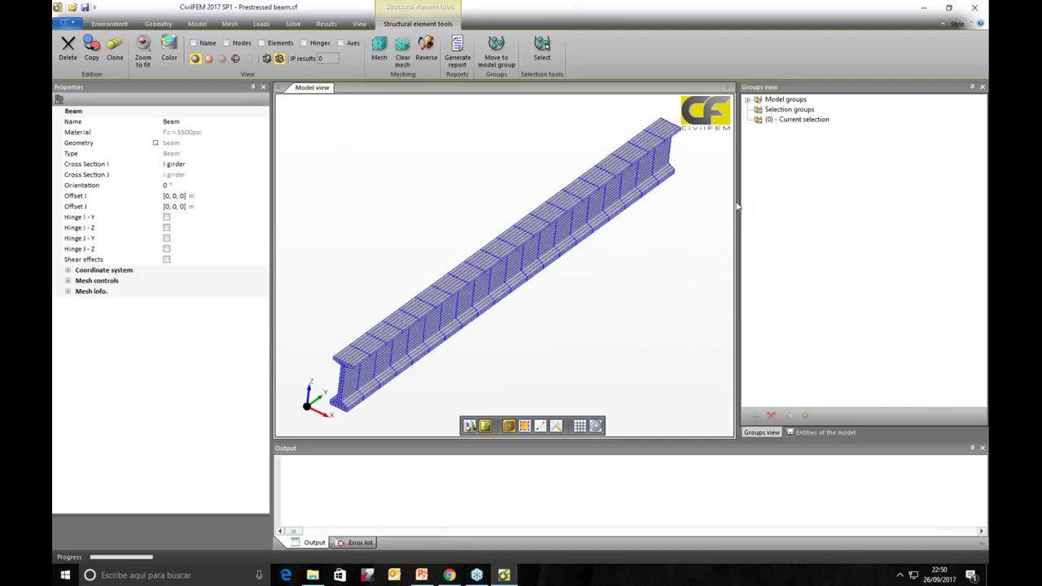
Step: Widen the model view and show the list of the model's entities instead of the groups
left_click_drag(738, 202, 840, 202)
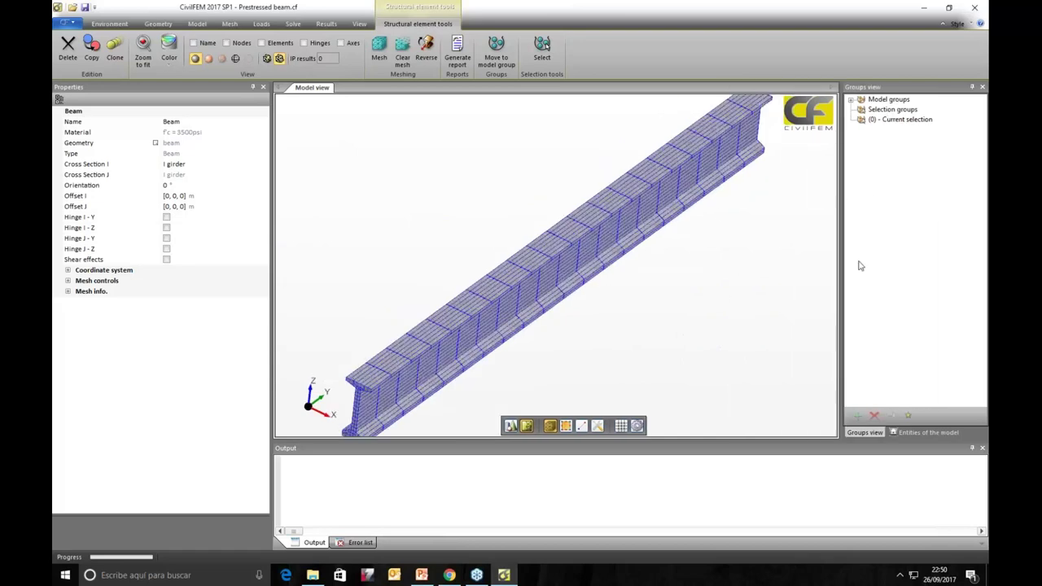
left_click(928, 432)
middle_click_drag(602, 344, 611, 304)
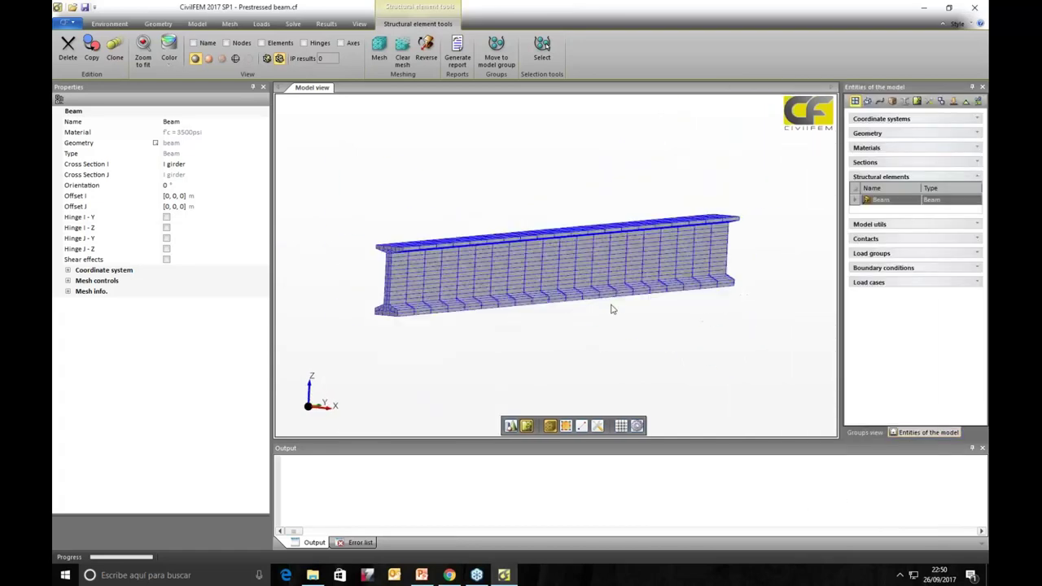
Step: Display the beam in wireframe and plot the prestress load case to show the tendons inside it
left_click(235, 58)
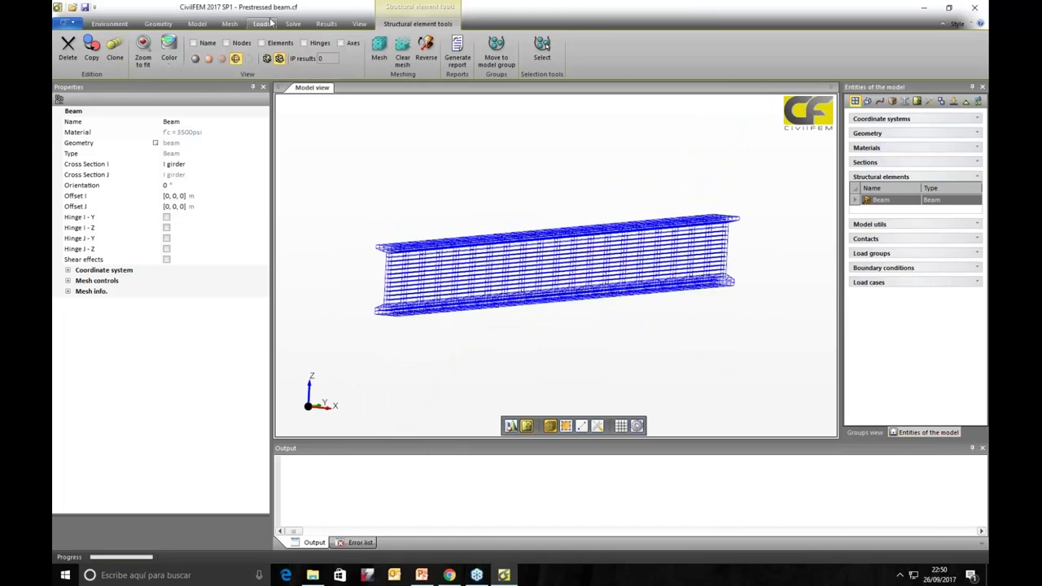
left_click(261, 23)
left_click(369, 63)
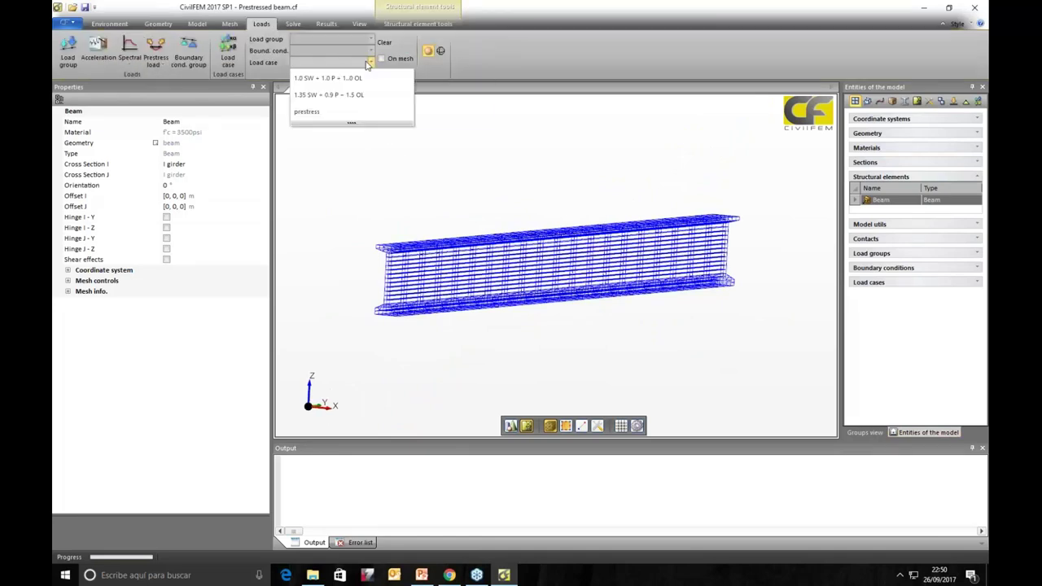
left_click(319, 113)
scroll(623, 365, "up", 3)
mouse_move(616, 360)
middle_mouse_down()
mouse_move(600, 353)
mouse_move(607, 372)
mouse_move(601, 361)
middle_mouse_up()
scroll(601, 360, "down", 2)
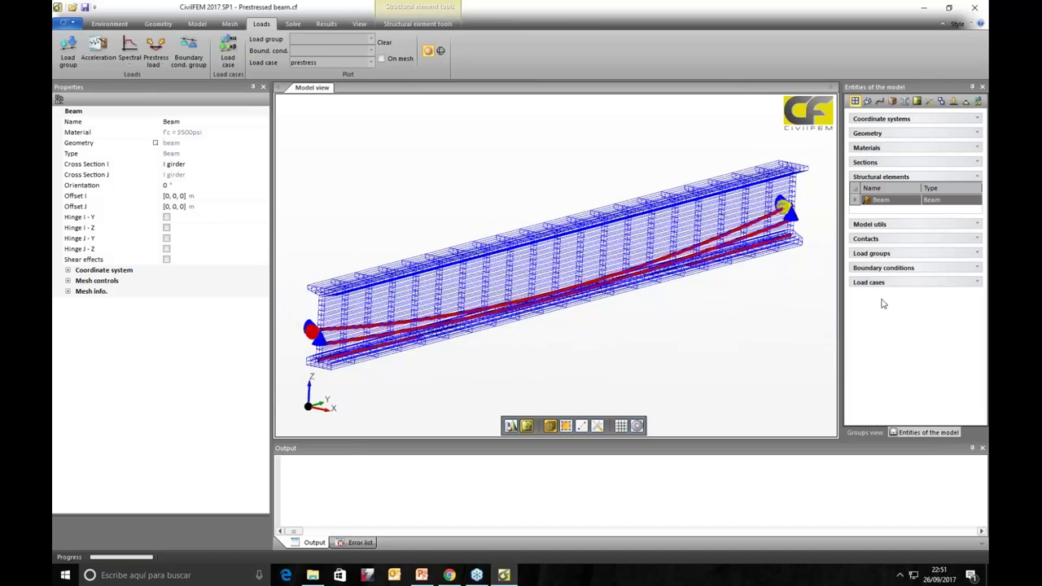
Step: List the load groups and inspect the properties of Linear Pressure and Prestress loads 1, 2 and 3
left_click(871, 254)
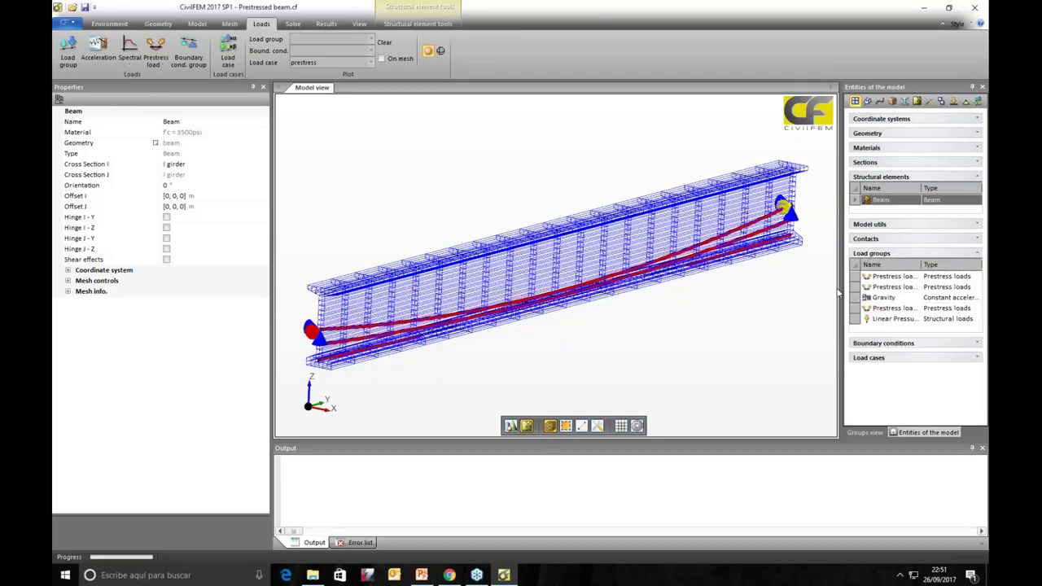
left_click_drag(839, 287, 813, 286)
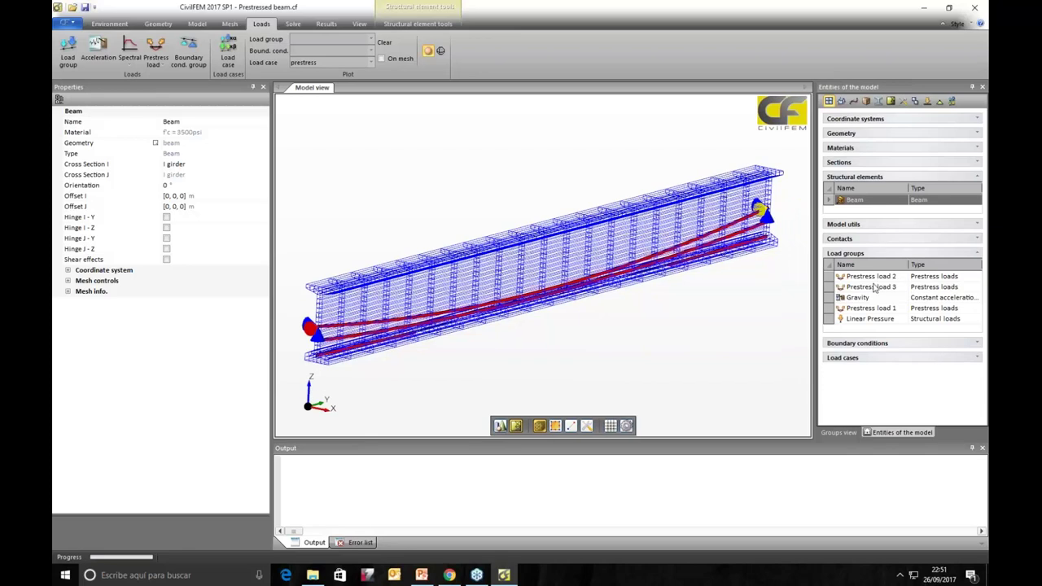
left_click(865, 320)
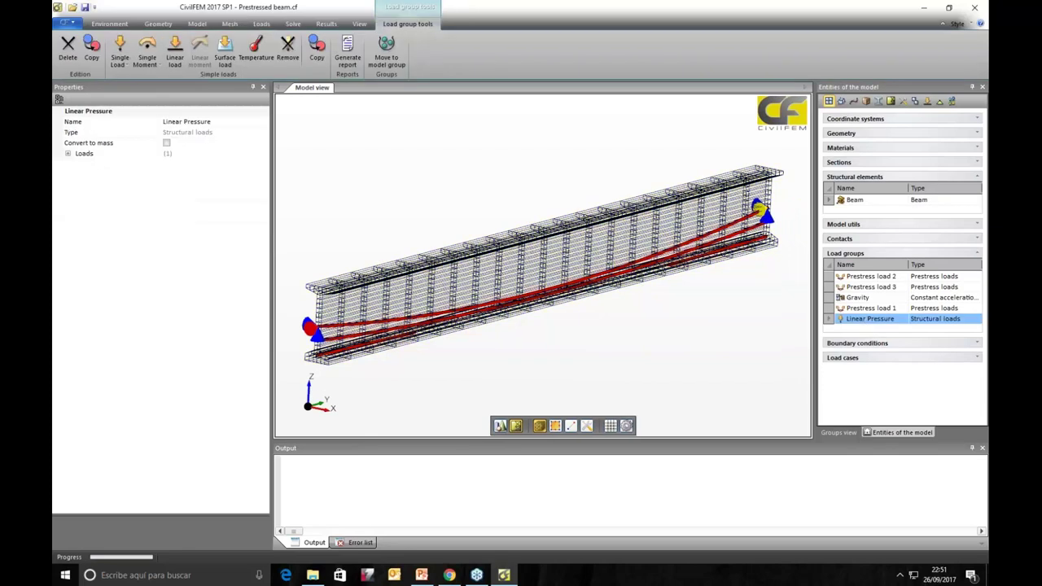
left_click(861, 309)
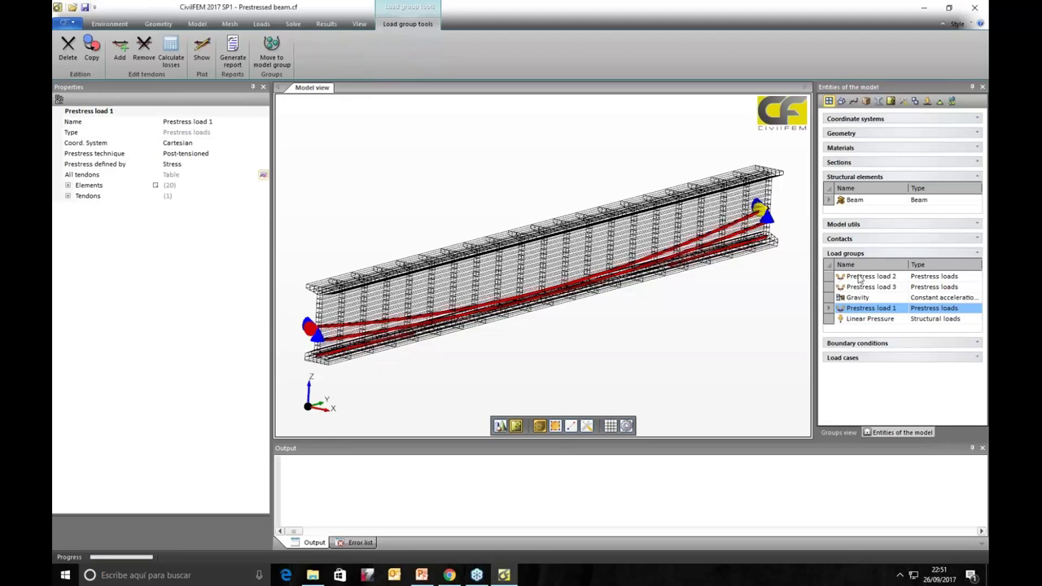
left_click(859, 277)
left_click(867, 289)
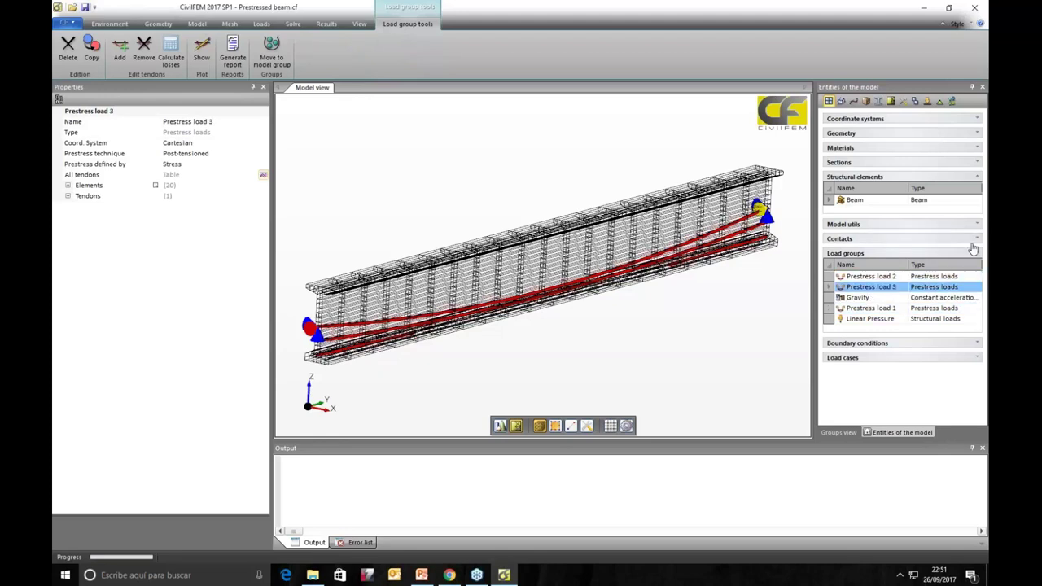
left_click(868, 309)
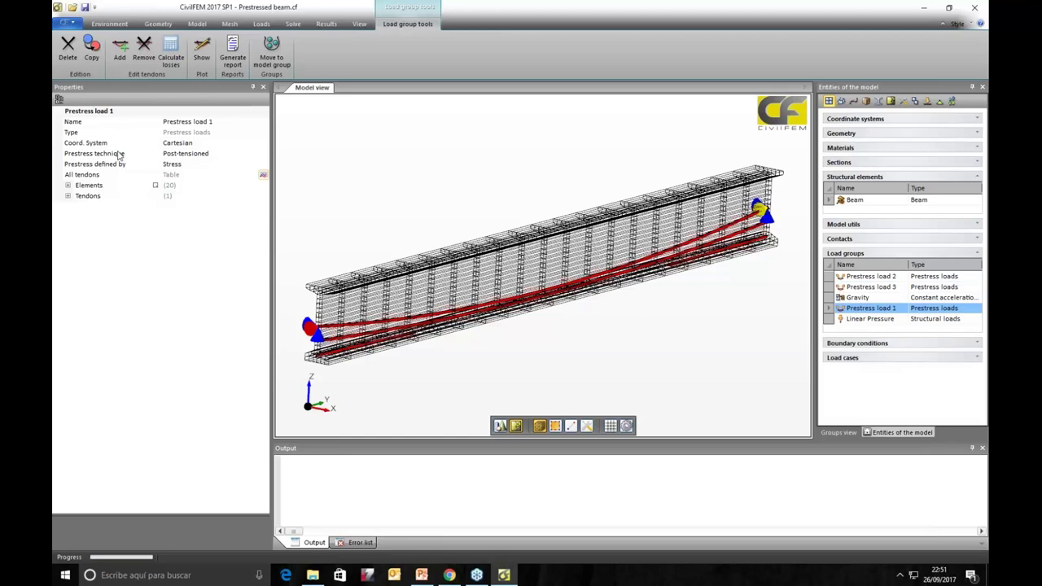
Step: Examine the stress losses of tendon V1 in Prestress load 1 as a table and as a chart
left_click(68, 196)
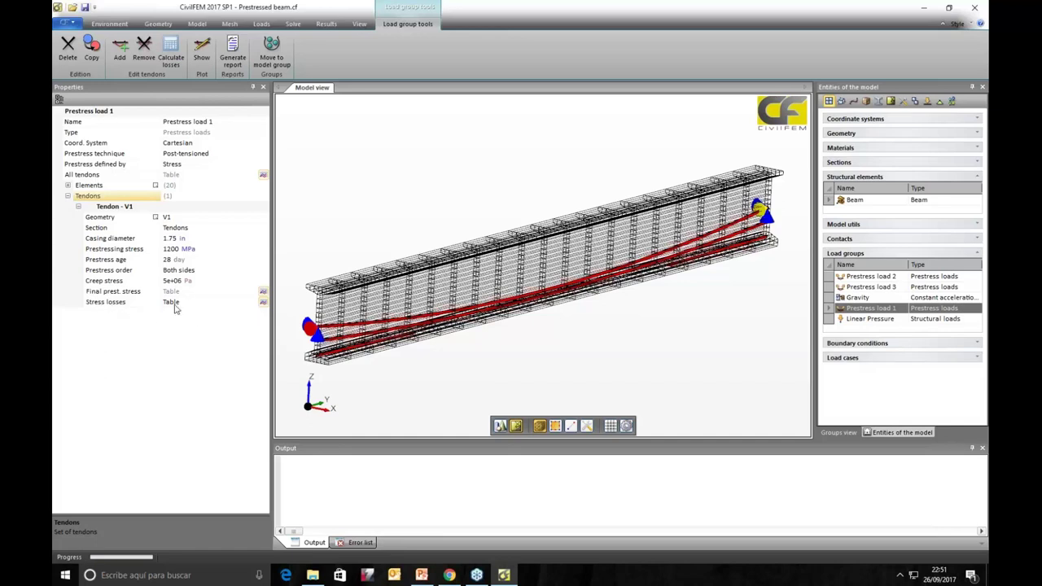
left_click(262, 302)
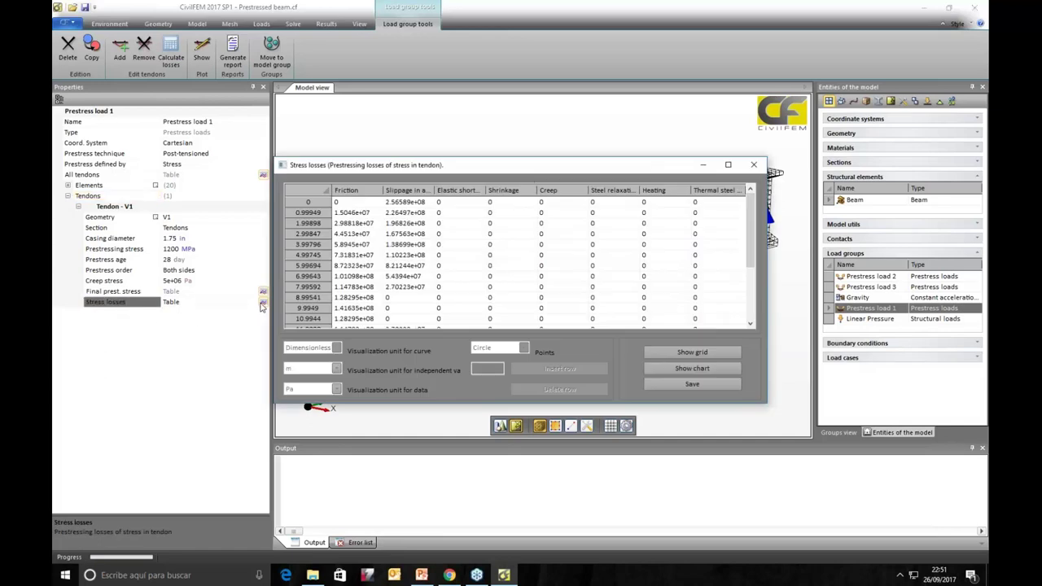
left_click_drag(525, 166, 525, 110)
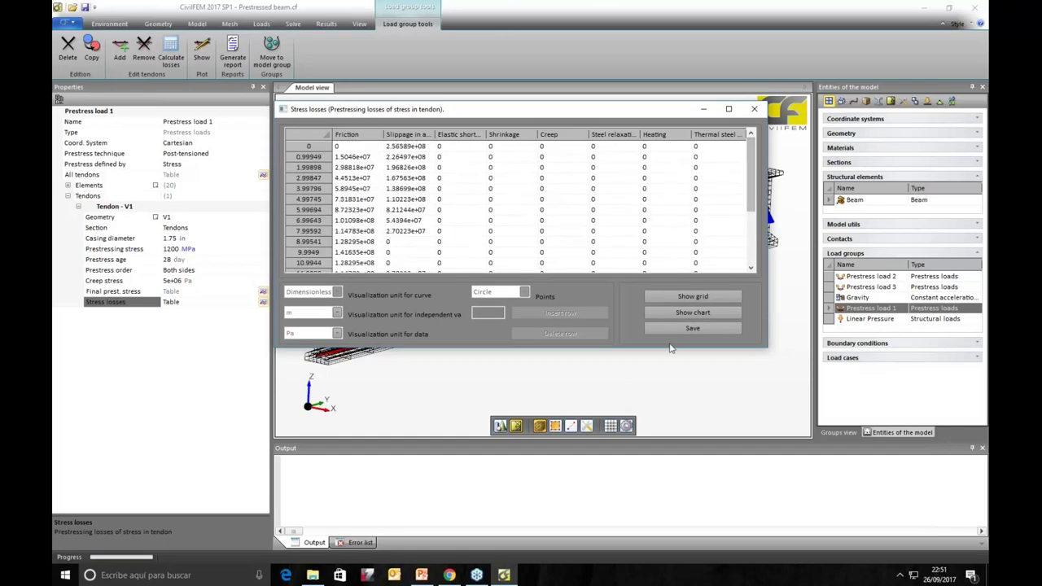
left_click(692, 313)
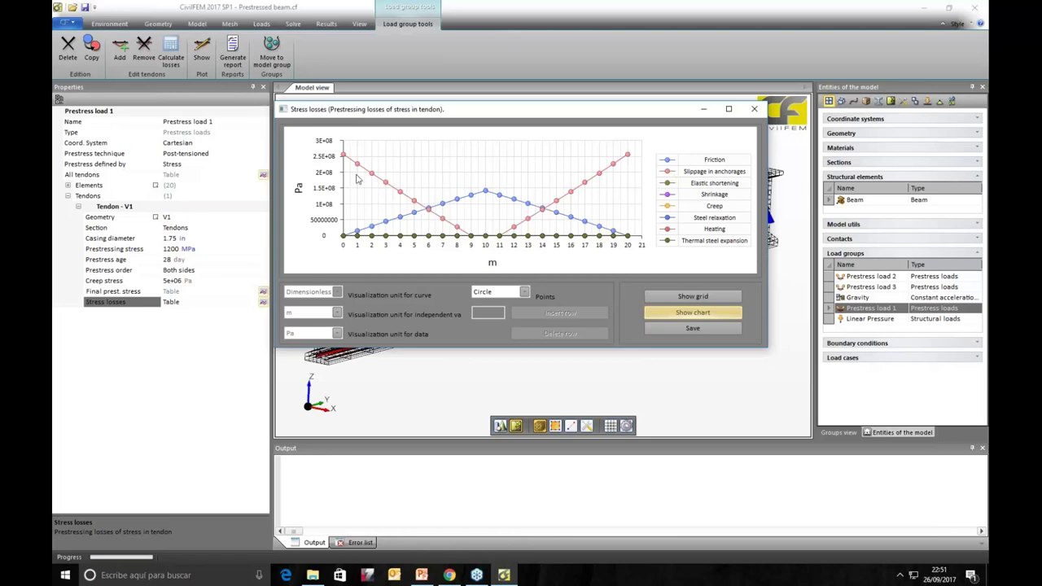
left_click(755, 110)
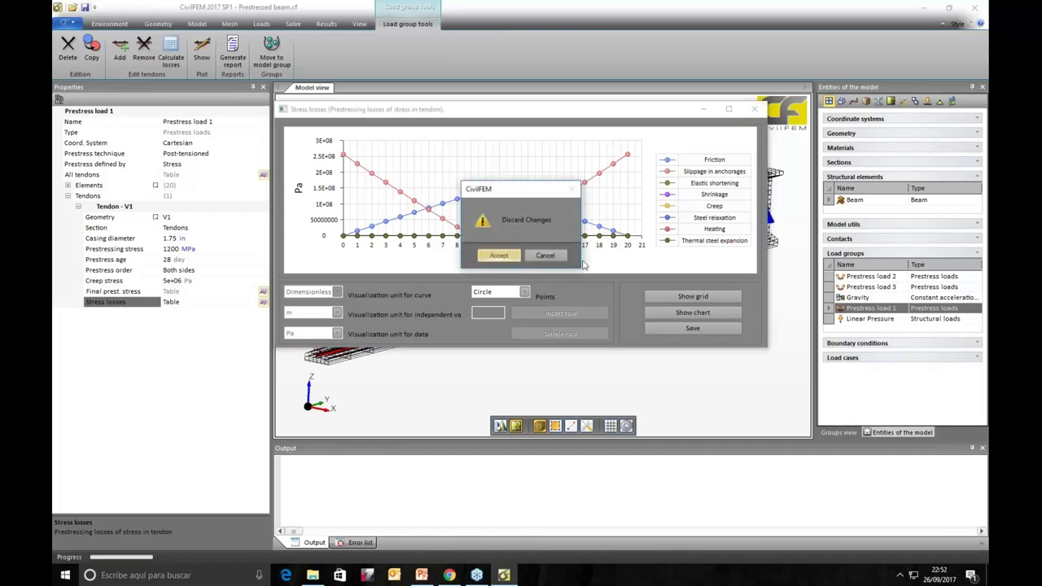
left_click(482, 257)
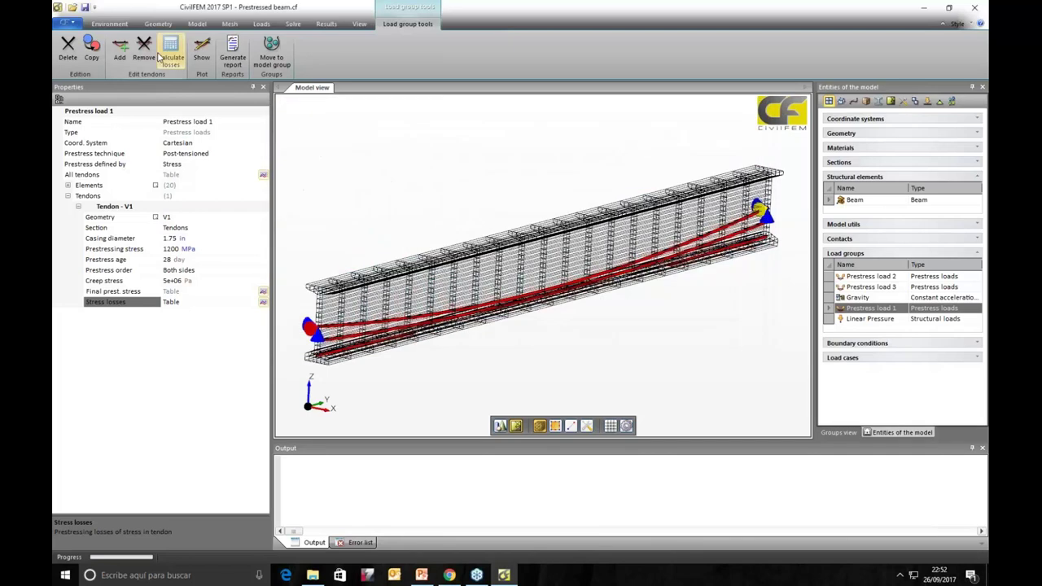
Step: Check the parameters for calculating losses without running the calculation, and look into the elements assigned to Prestress load 1
left_click(169, 54)
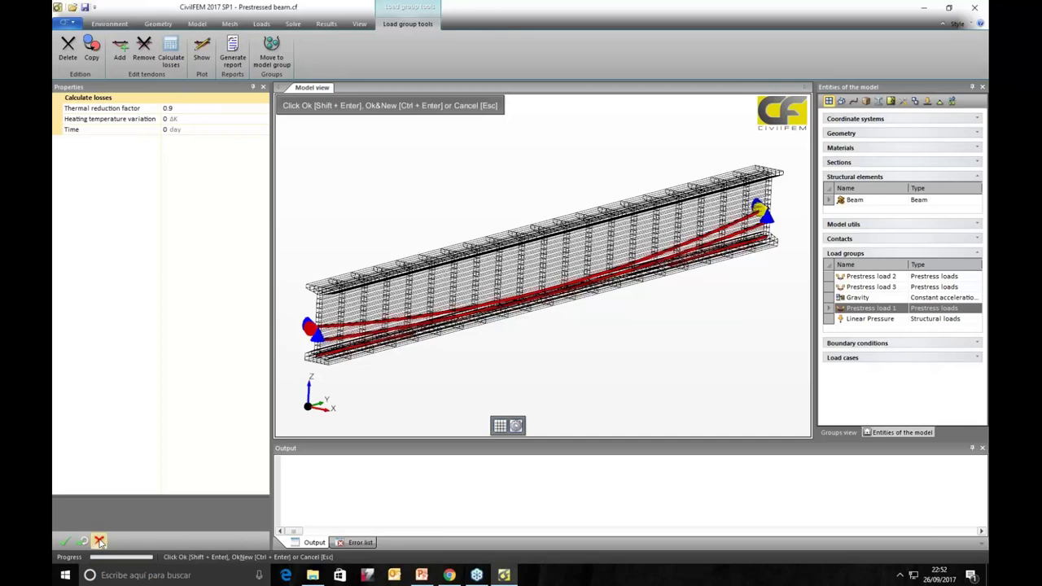
left_click(99, 543)
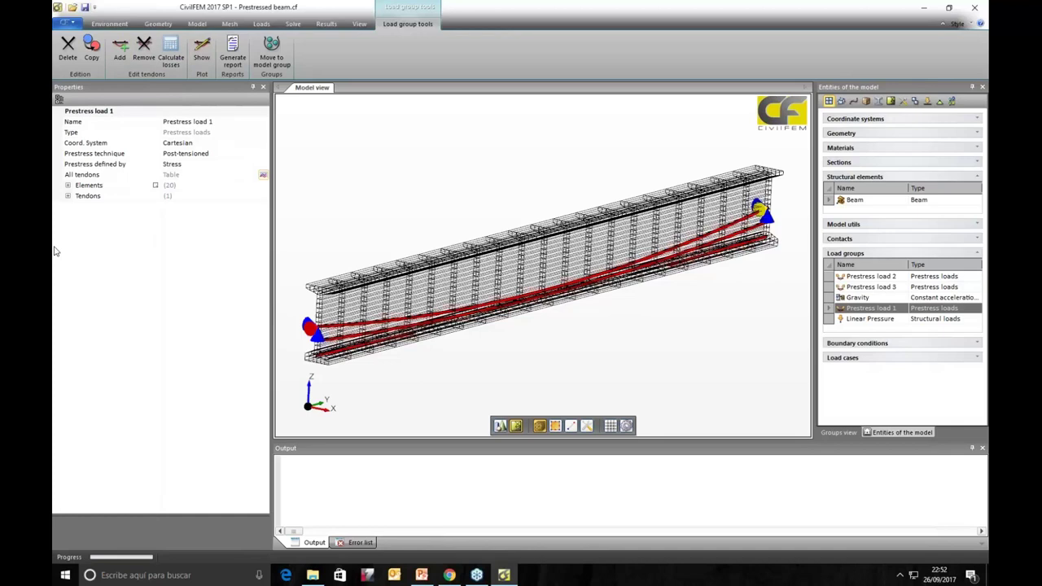
left_click(70, 186)
left_click(70, 186)
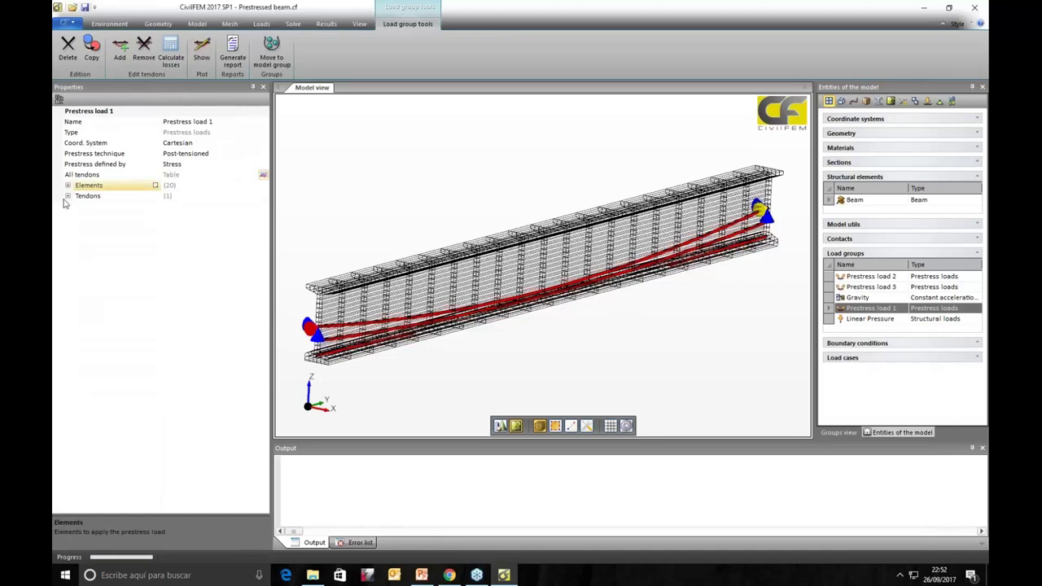
Step: View the summary table for all tendons of Prestress load 1, and bring up the Linear Pressure load's properties
left_click(263, 176)
left_click(754, 164)
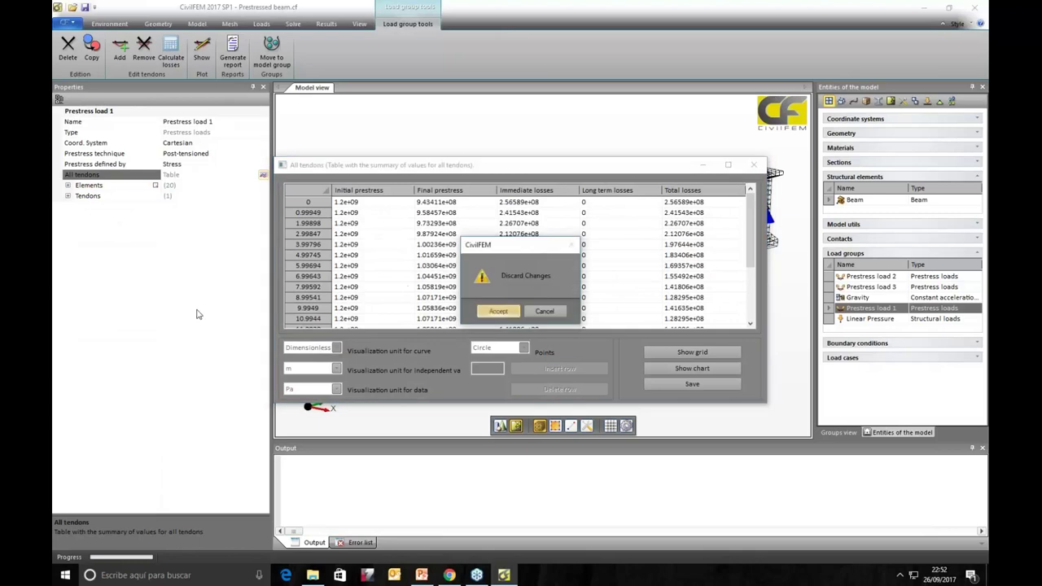
left_click(511, 314)
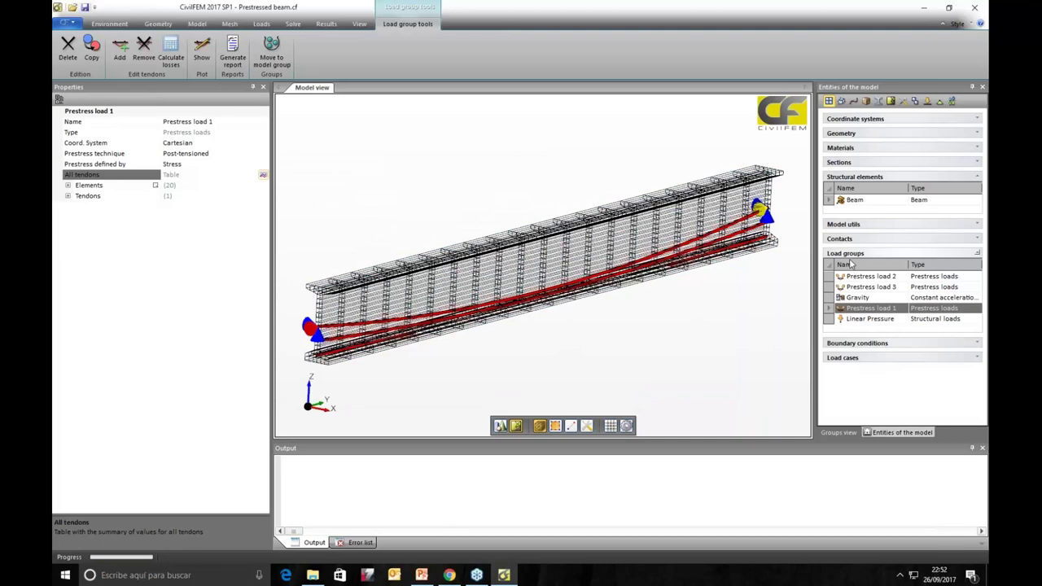
left_click(855, 320)
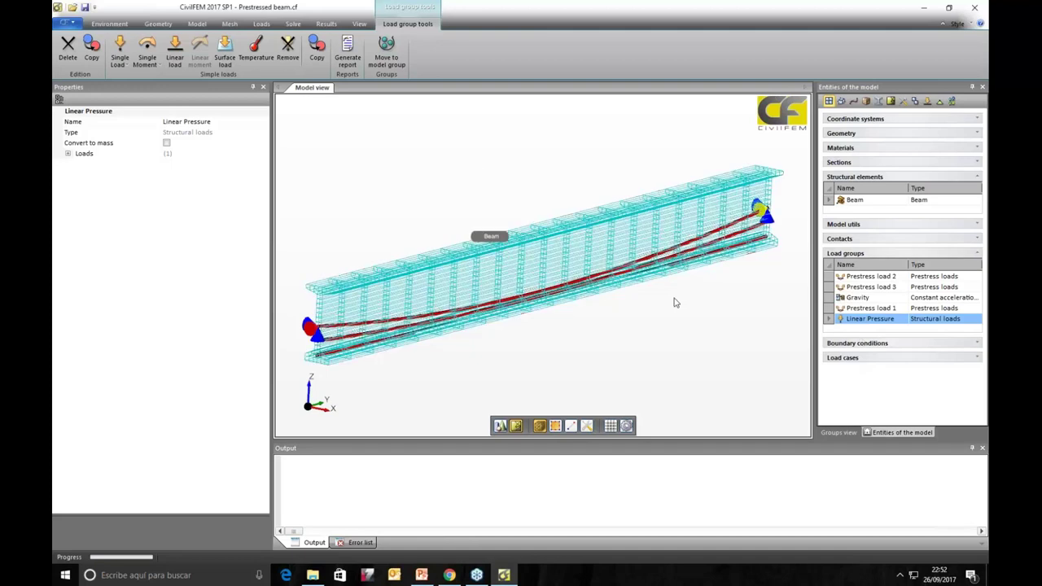
Step: Plot the Linear Pressure load group on the beam, show its arrows on the mesh, and clear the plot
left_click(261, 24)
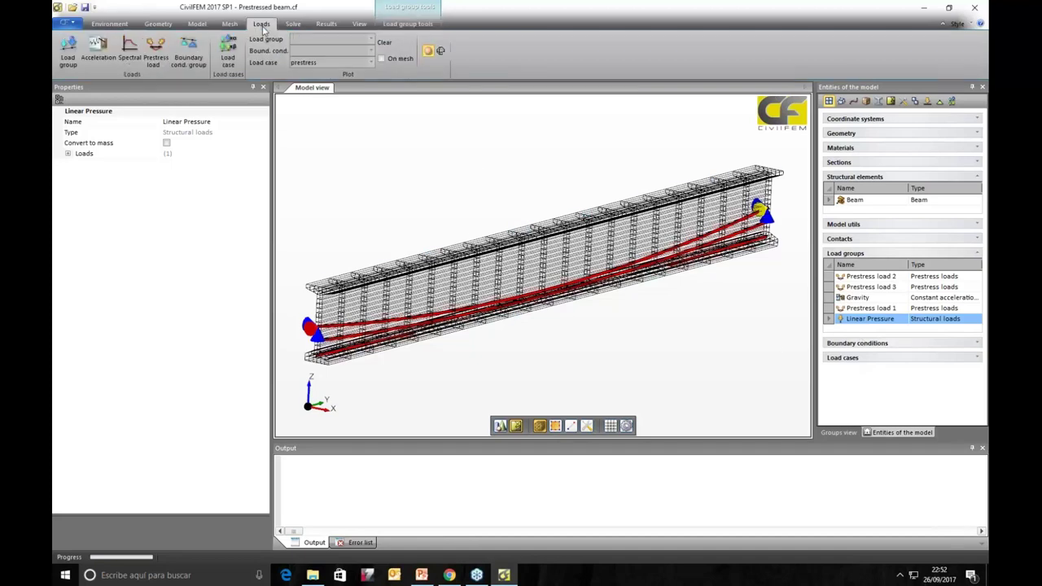
left_click(371, 40)
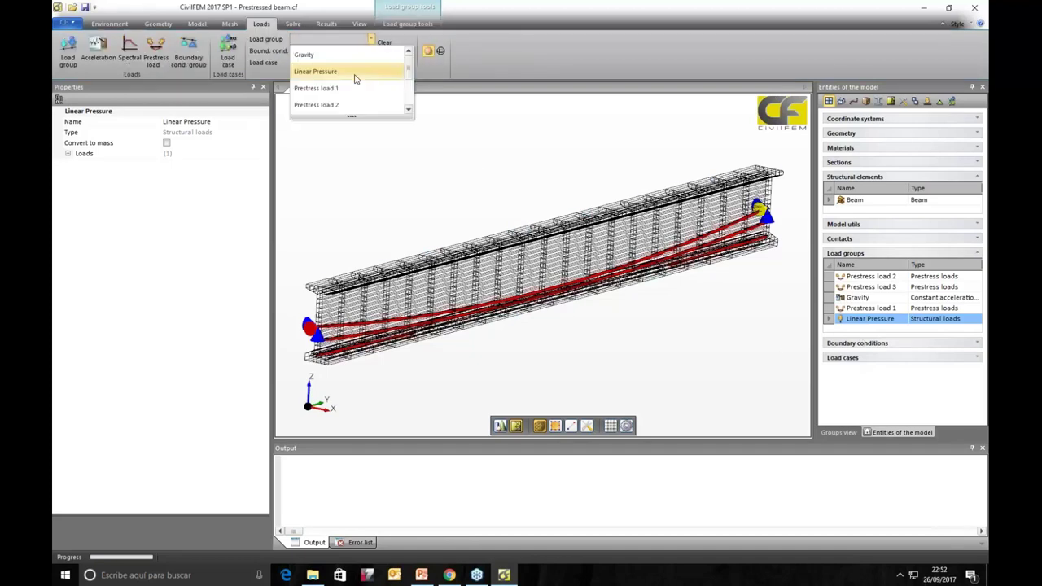
left_click(356, 72)
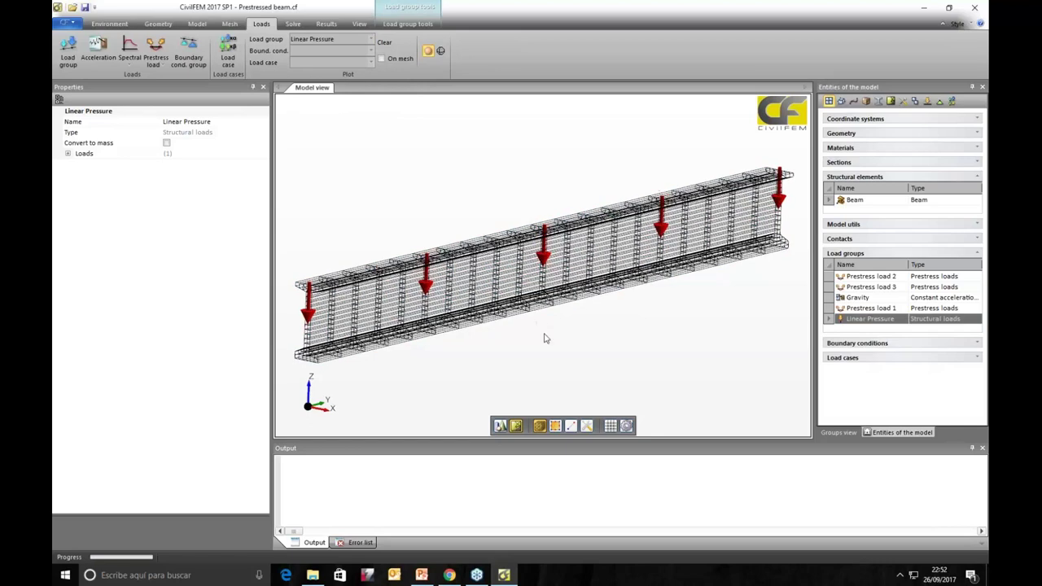
scroll(545, 338, "up", 4)
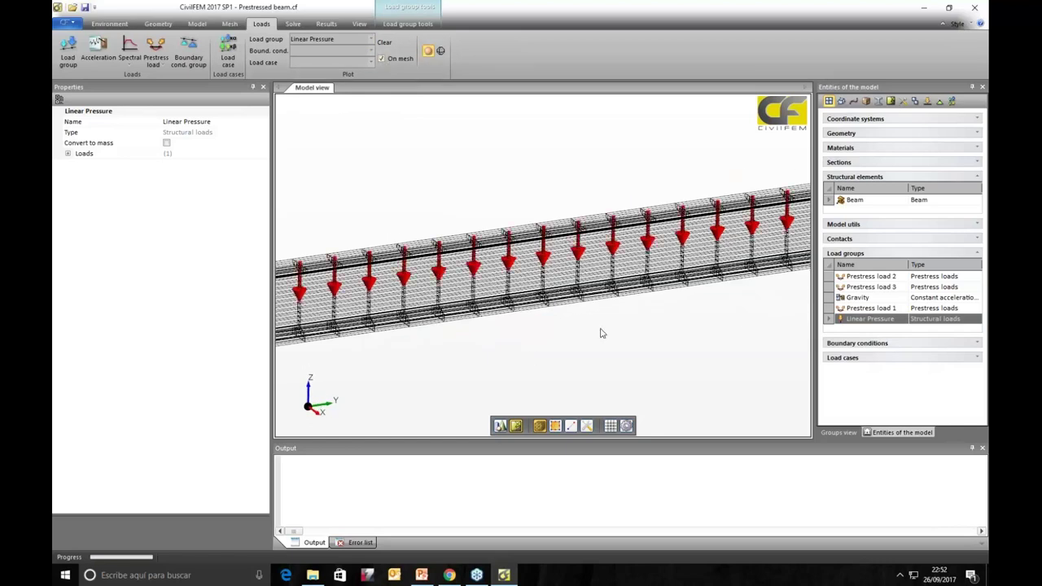
left_click(384, 42)
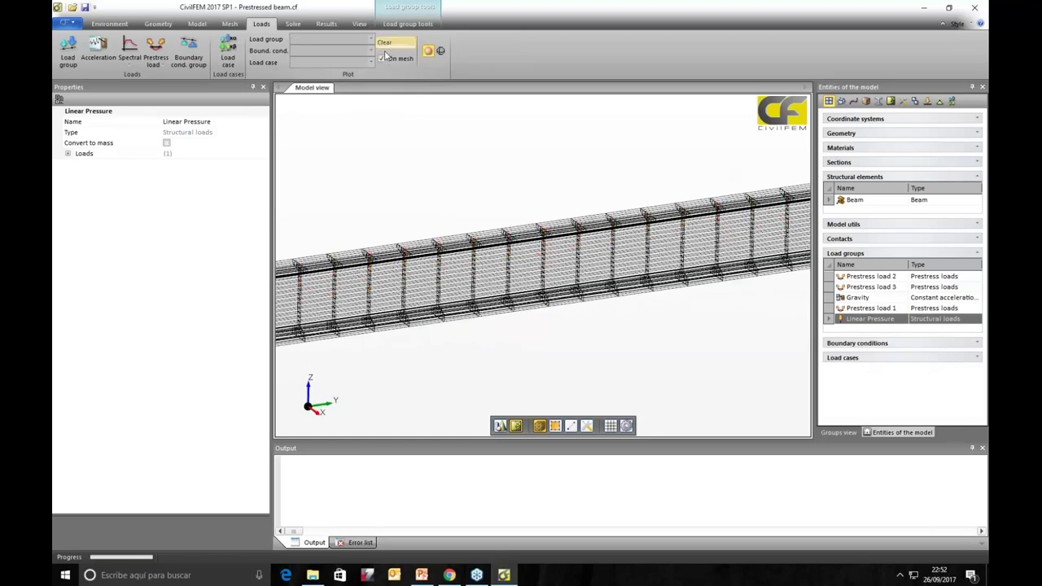
Step: List the load cases and examine the solution control and load factors of the prestress load case
left_click(853, 363)
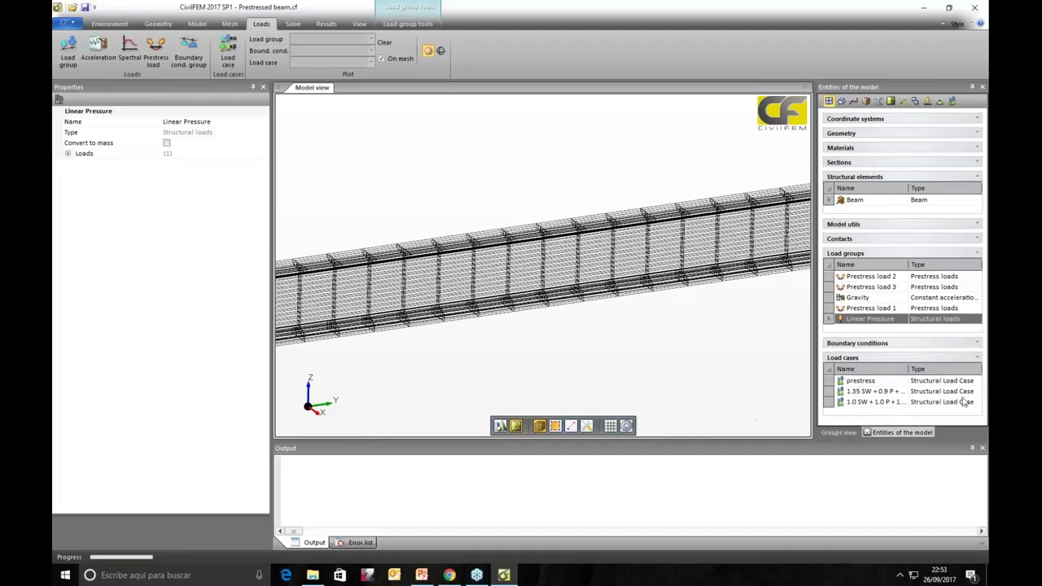
left_click(830, 382)
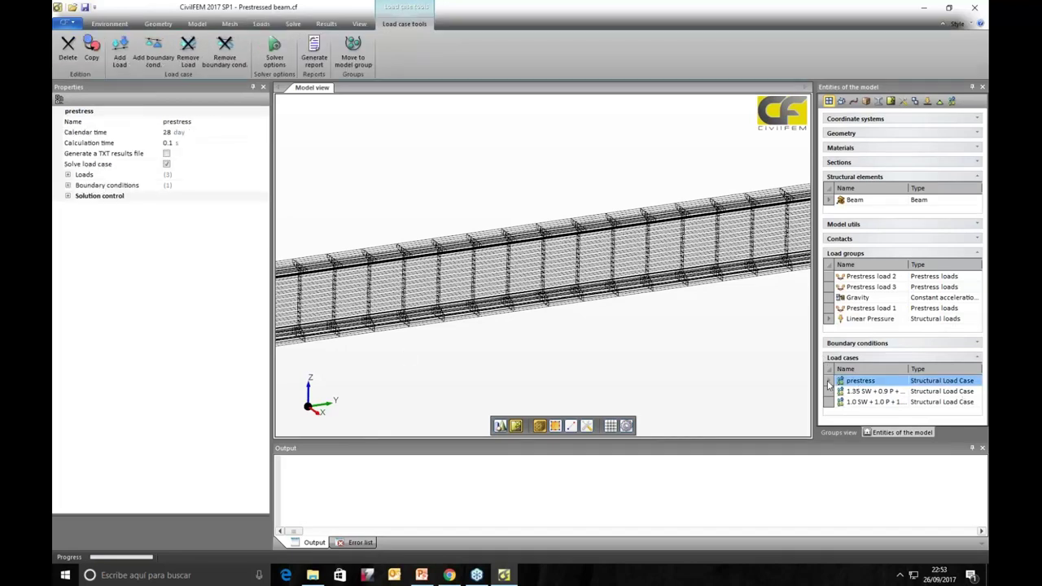
left_click(68, 195)
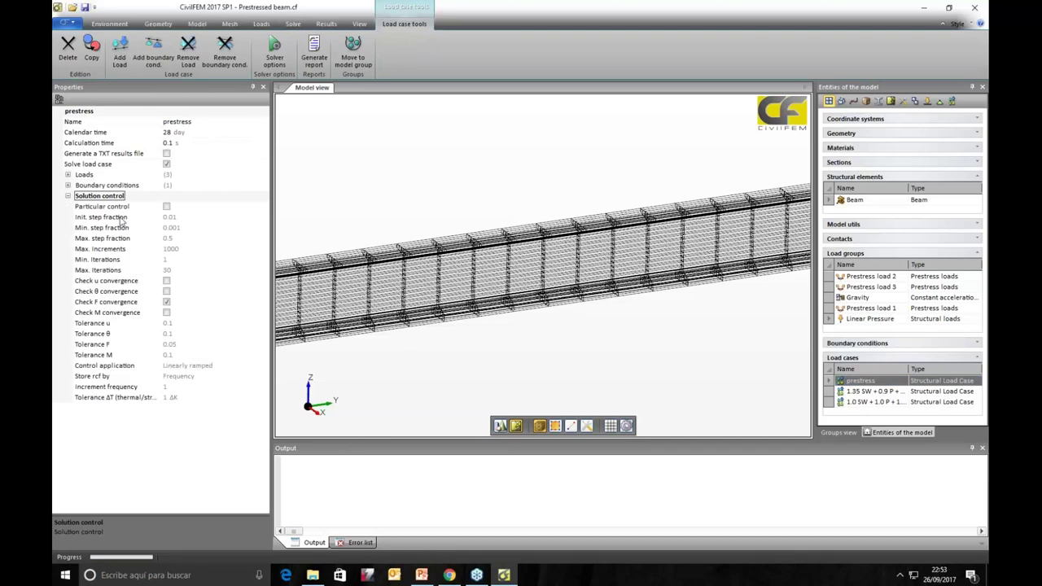
left_click(68, 175)
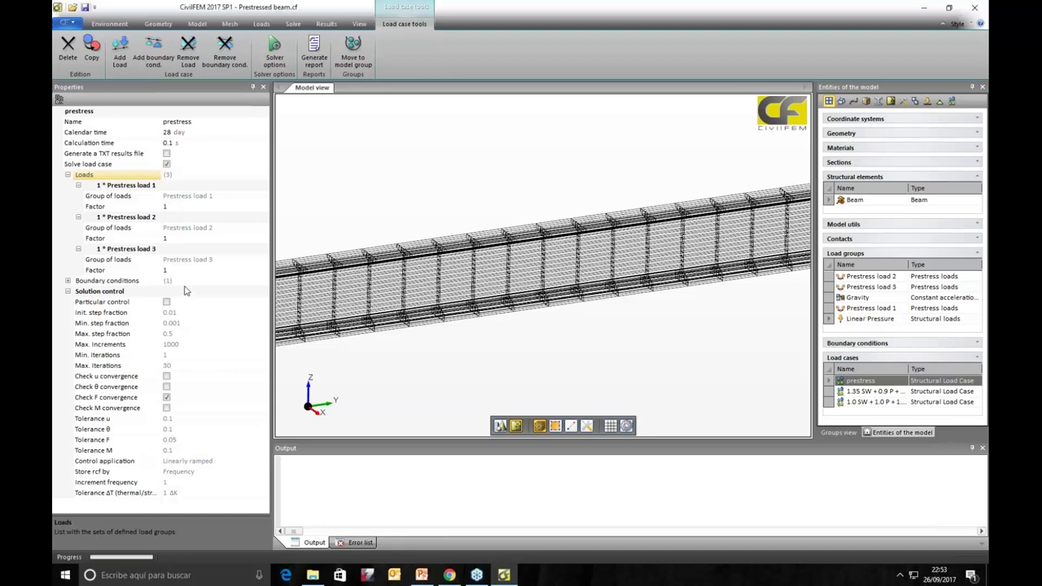
Step: Examine the load factors of load case 1.35 SW + 0.9 P + 1.5 OL and bring up the 1.0 SW + 1.0 P load case's properties
left_click(877, 392)
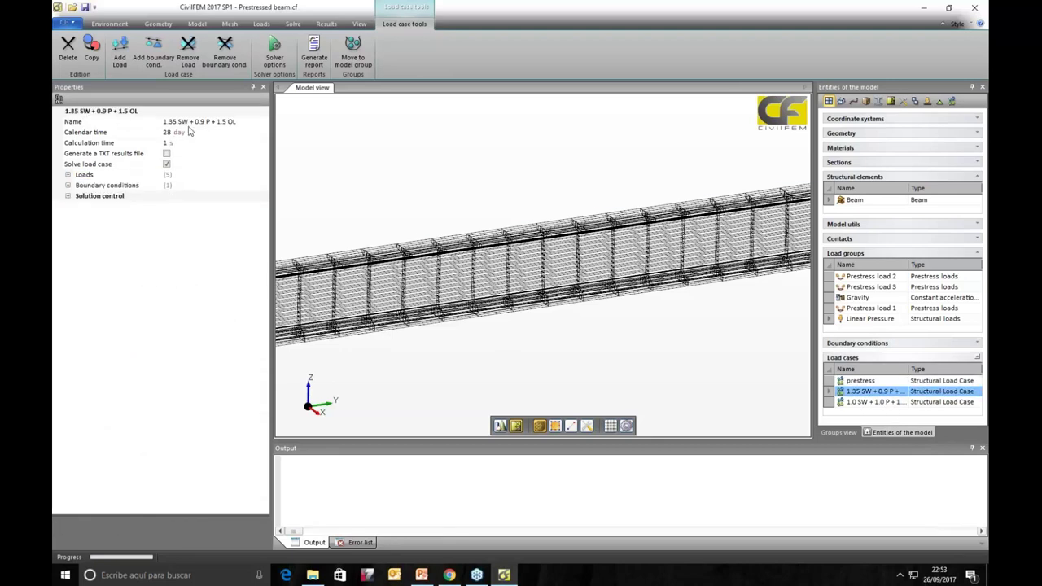
left_click(67, 175)
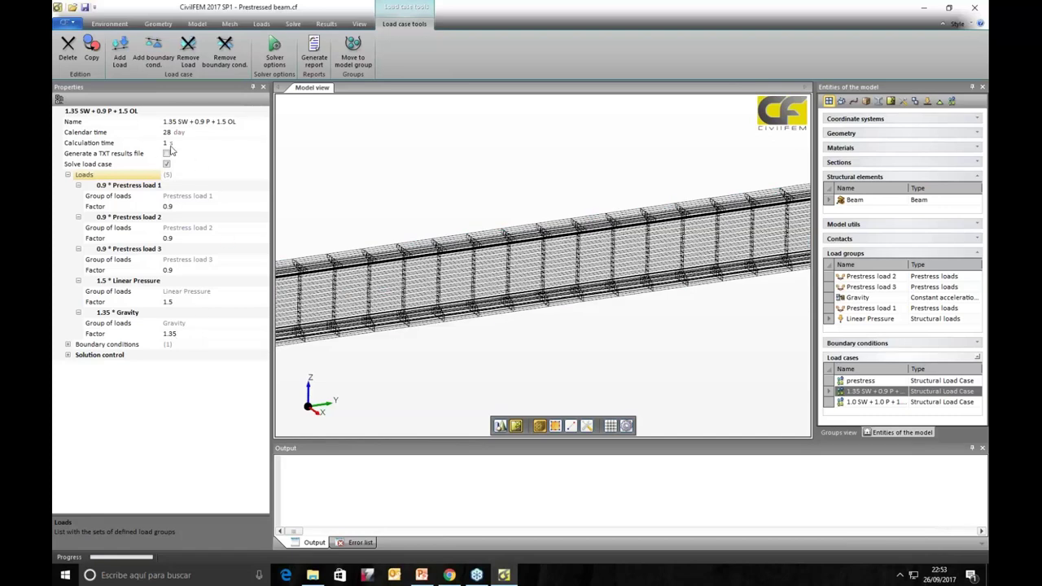
left_click(837, 402)
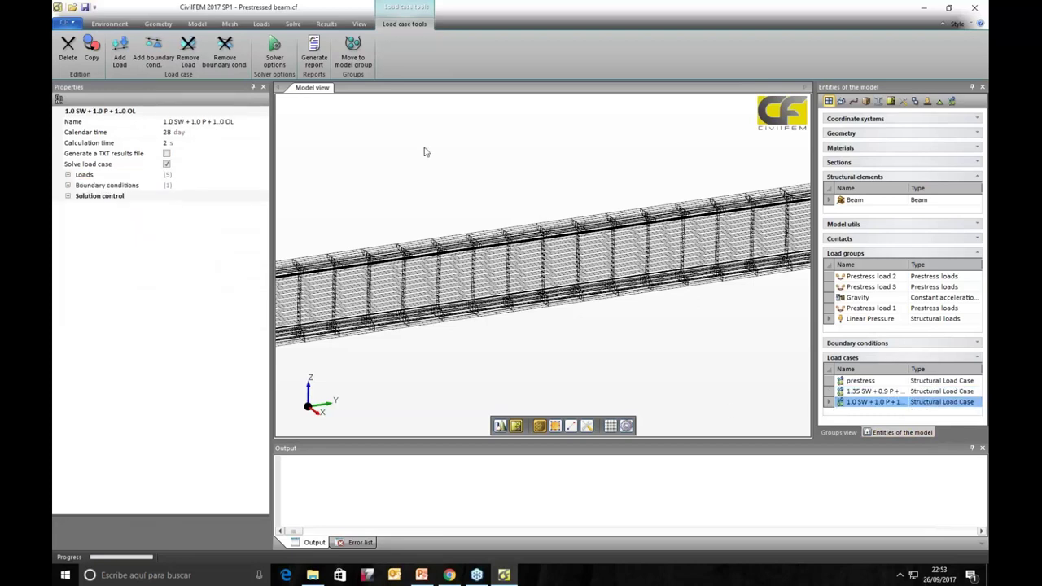
Step: Solve the beam model for its load cases without saving the model first
left_click_drag(418, 151, 538, 380)
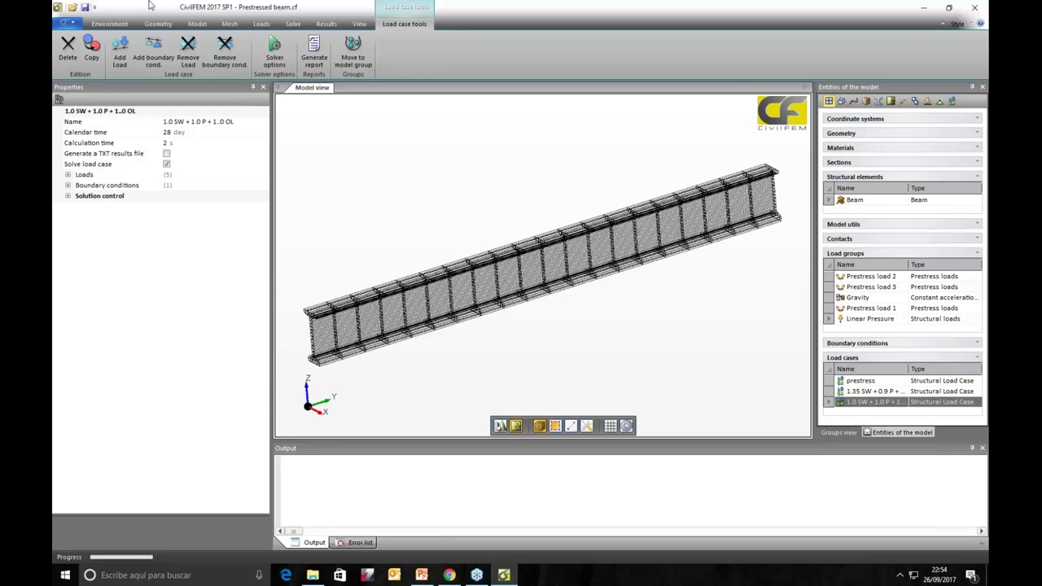
left_click(296, 25)
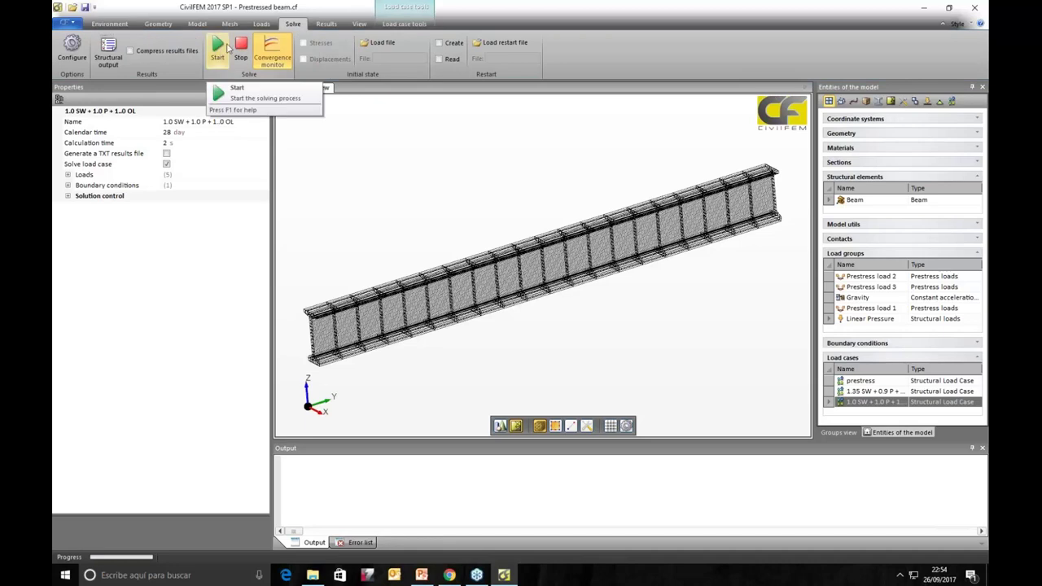
left_click(227, 49)
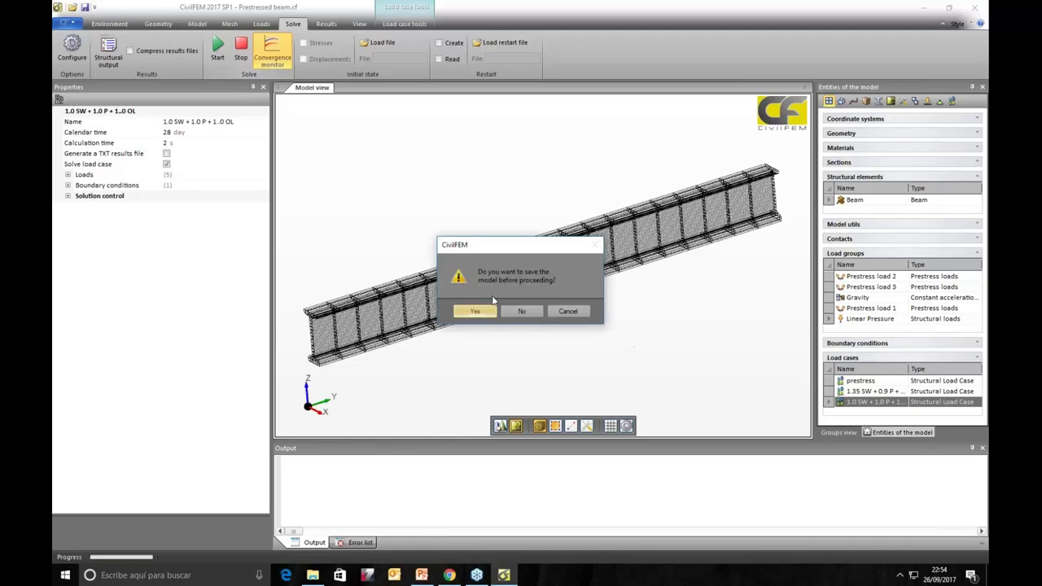
left_click(521, 312)
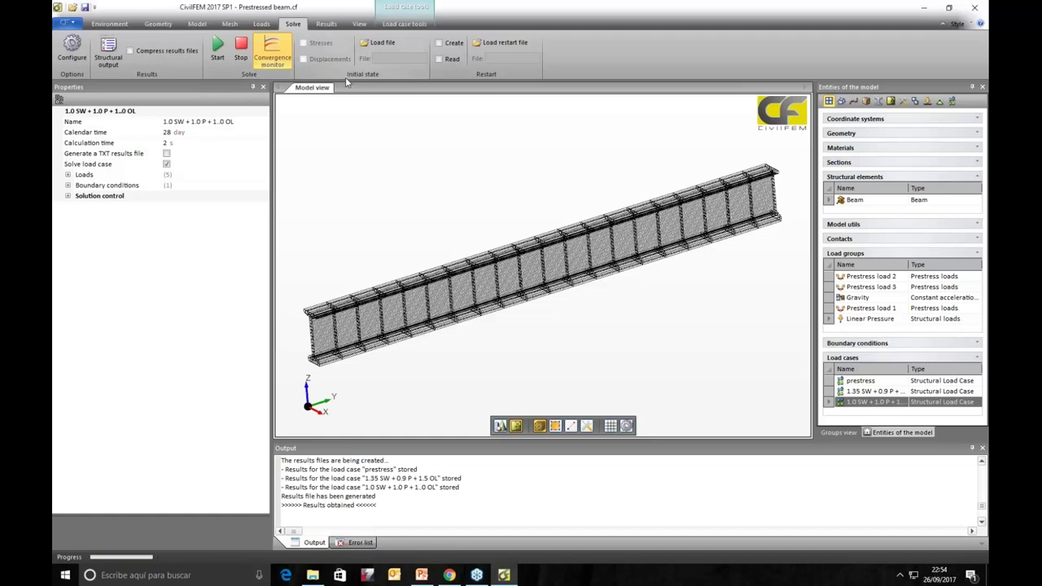
Step: Load the results file 1.35 SW + 0.9 P + 1.5 OL_2.rcf from the 1_Beam Model folder
left_click(325, 25)
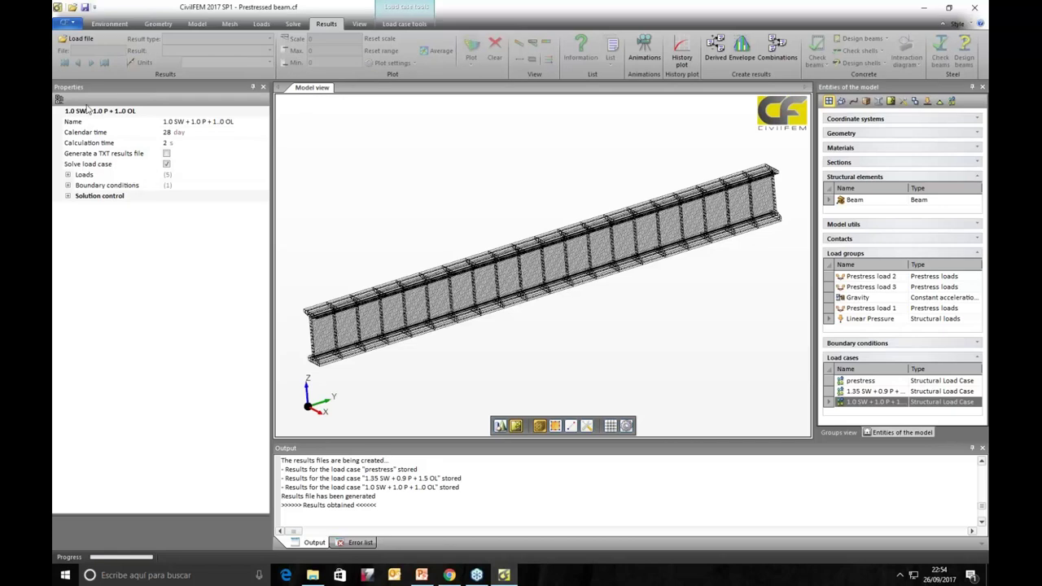
left_click(78, 39)
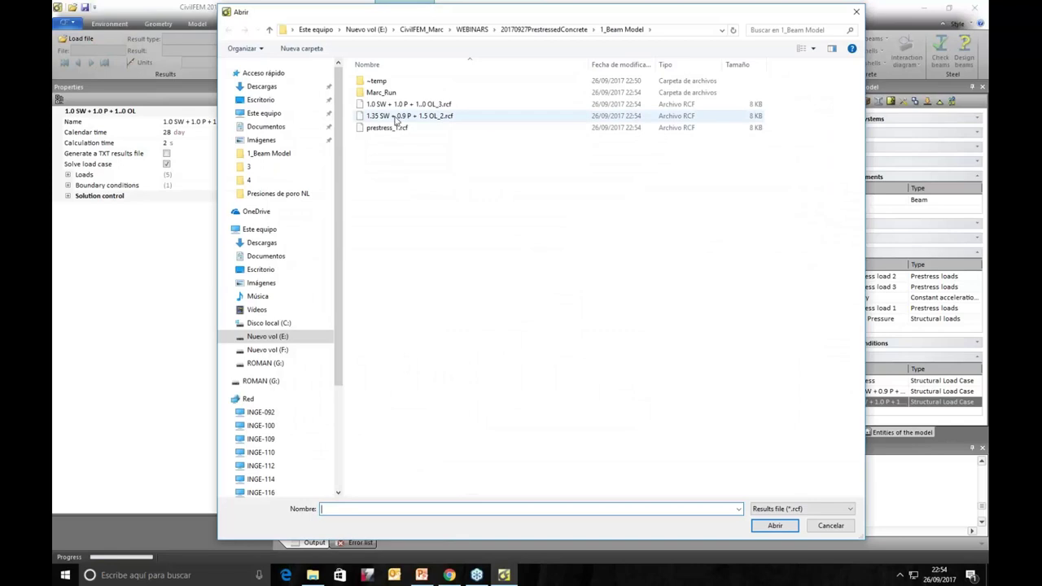
left_click(409, 118)
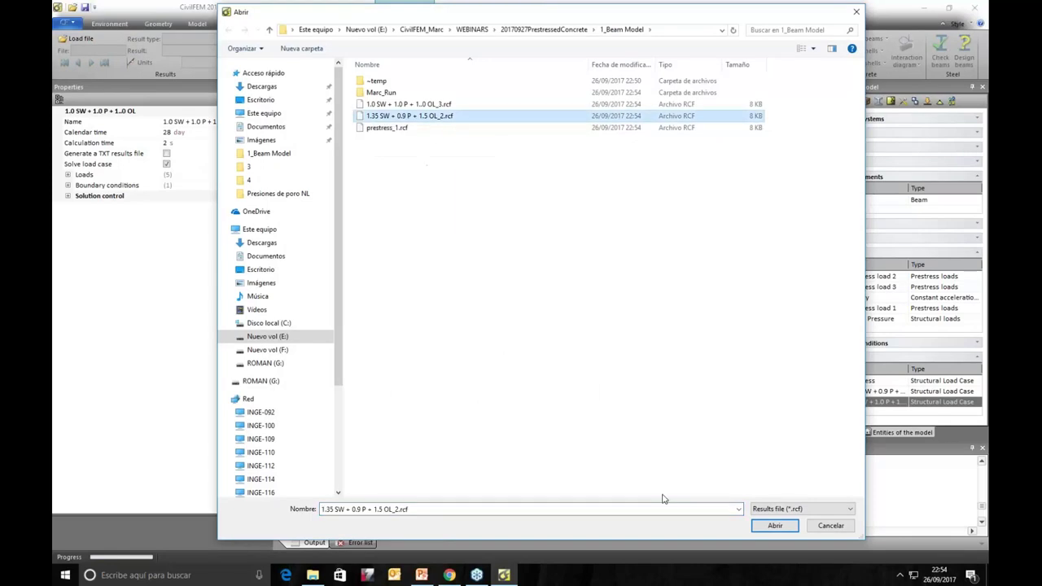
left_click(775, 525)
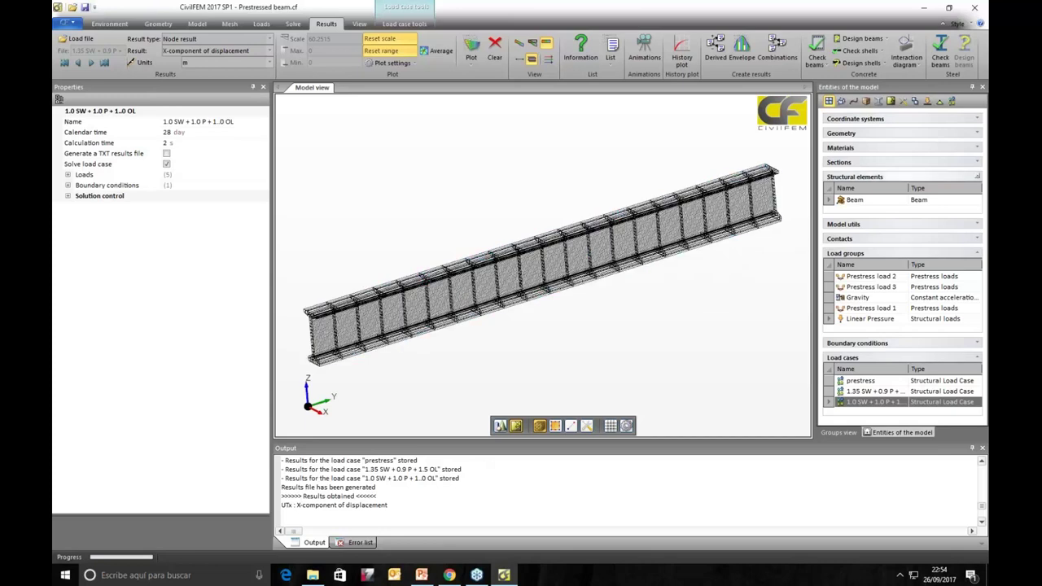
Step: Show the I girder cross section and inspect the bar amounts of its Top and Bottom reinforcement, closing the section plot when done
left_click(840, 162)
left_click(850, 199)
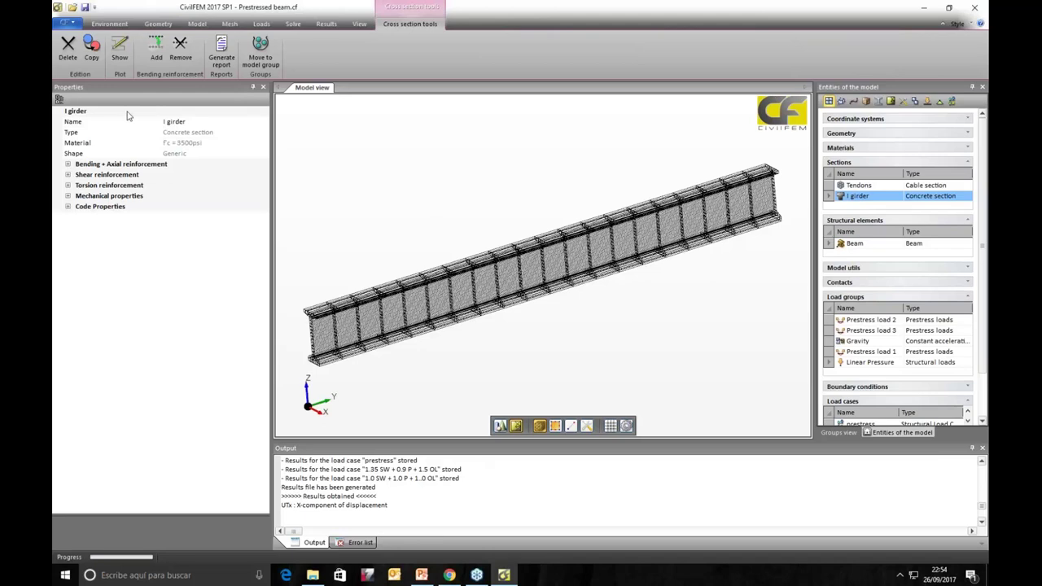
left_click(119, 51)
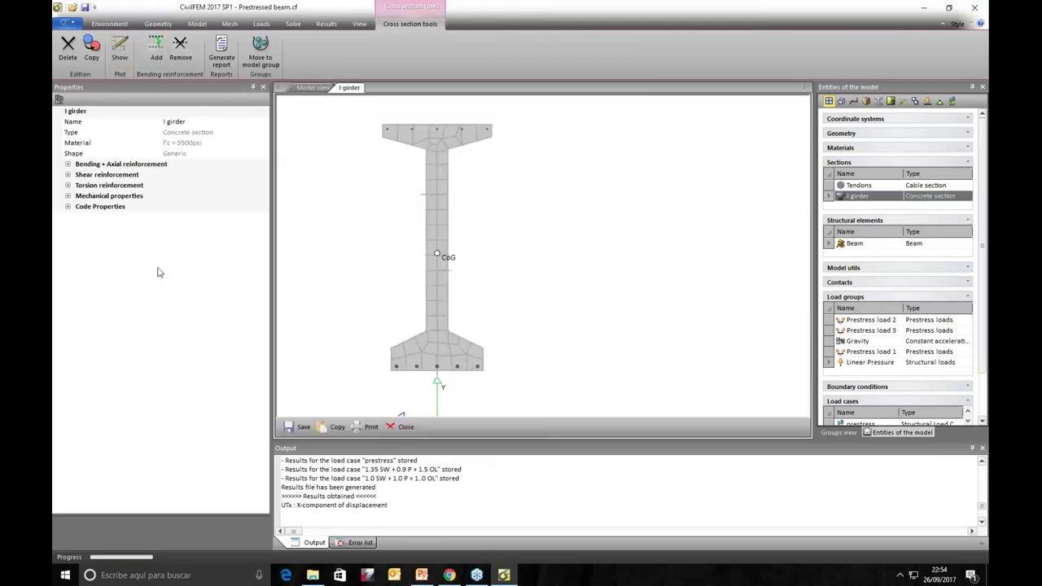
left_click(68, 165)
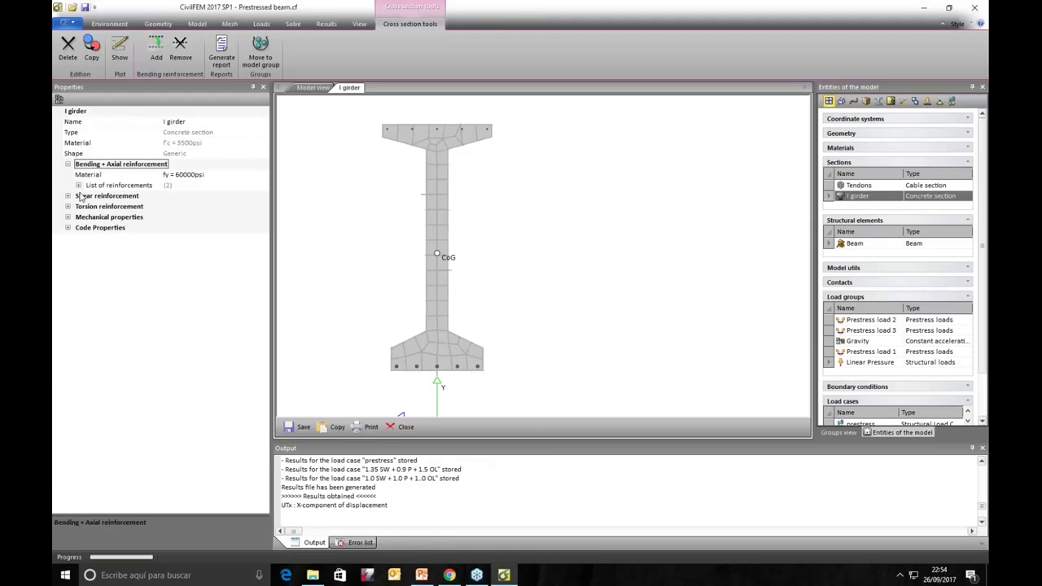
left_click(79, 186)
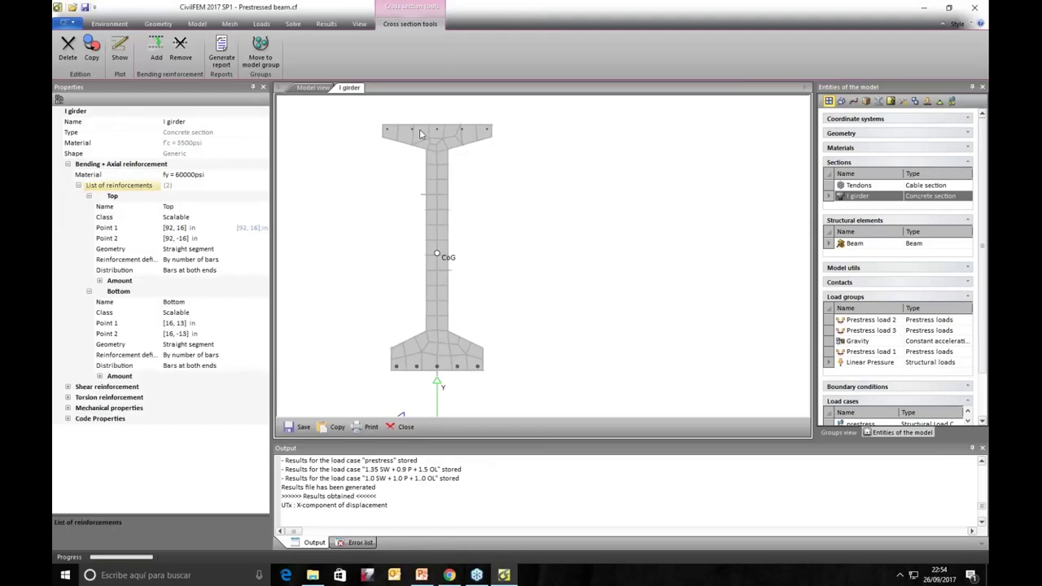
left_click(100, 282)
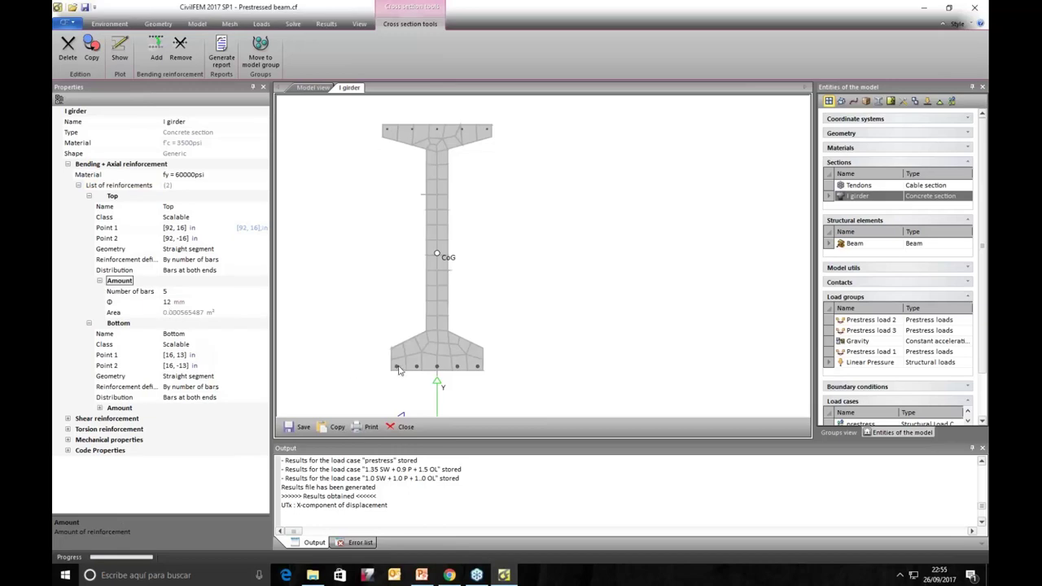
left_click(100, 409)
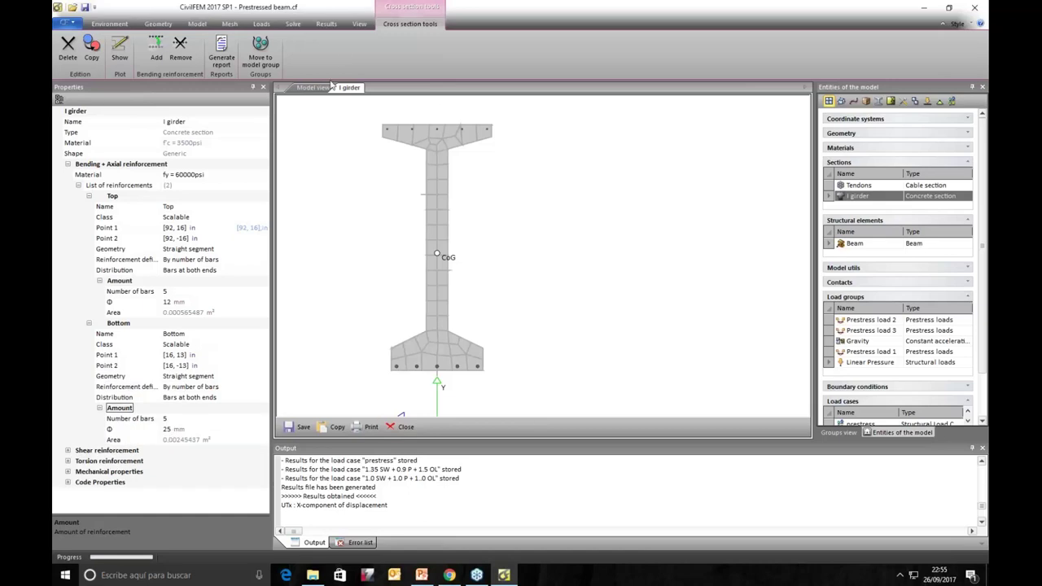
left_click(397, 429)
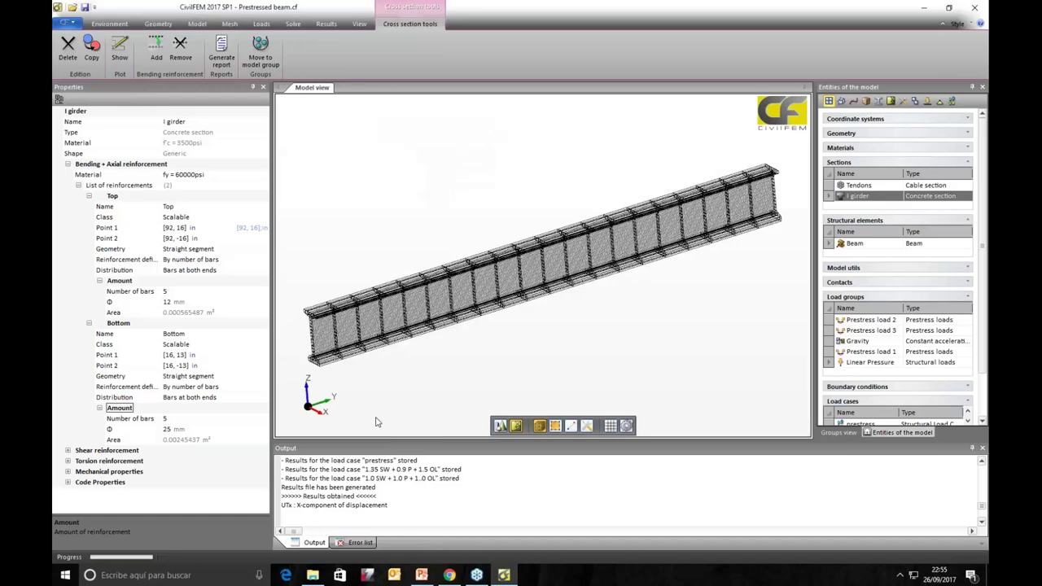
Step: Look through the available reinforced concrete codes, keeping ACI 318-14 selected
left_click(325, 24)
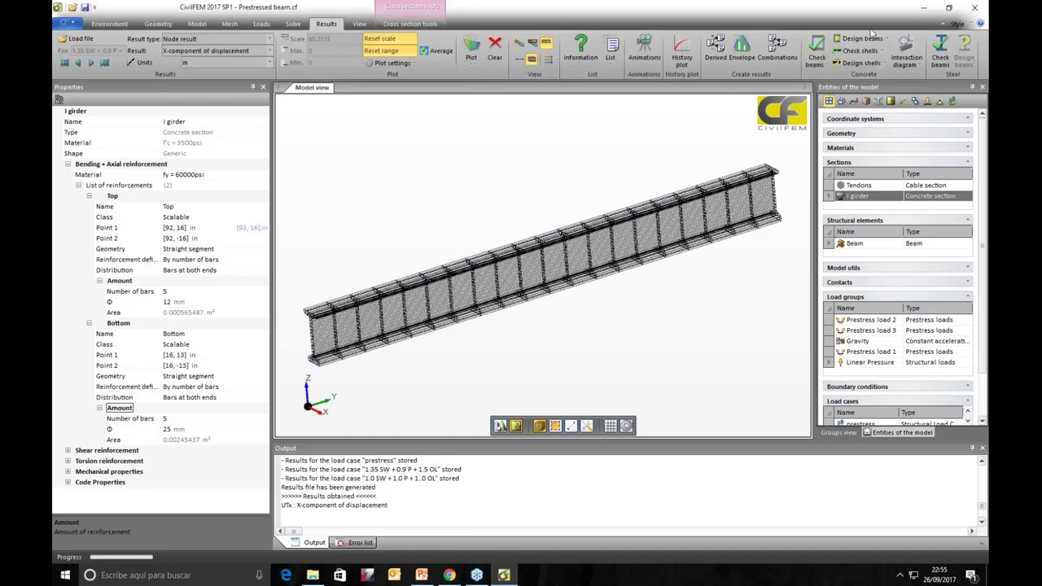
left_click(108, 25)
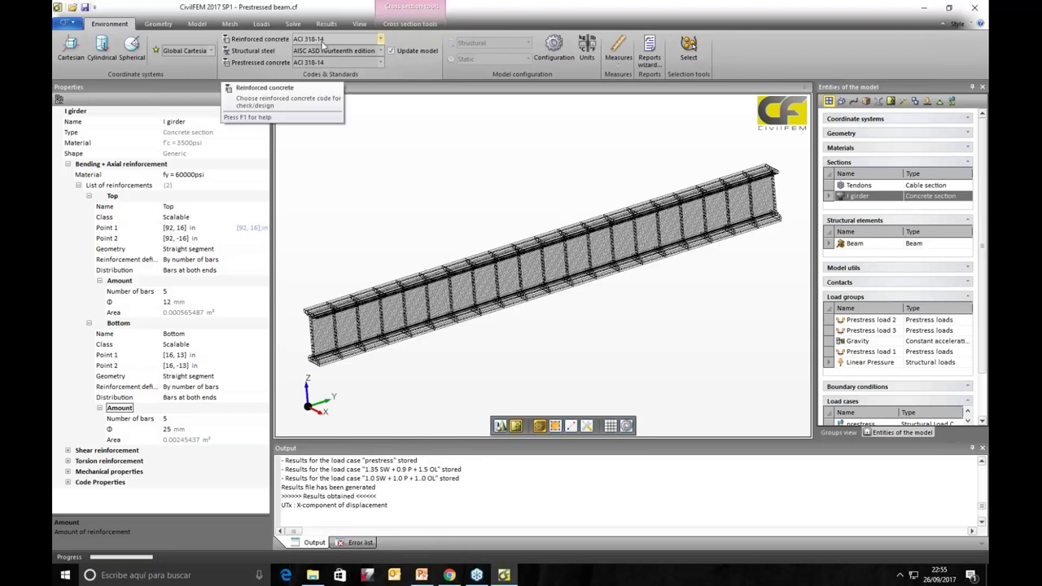
left_click(380, 40)
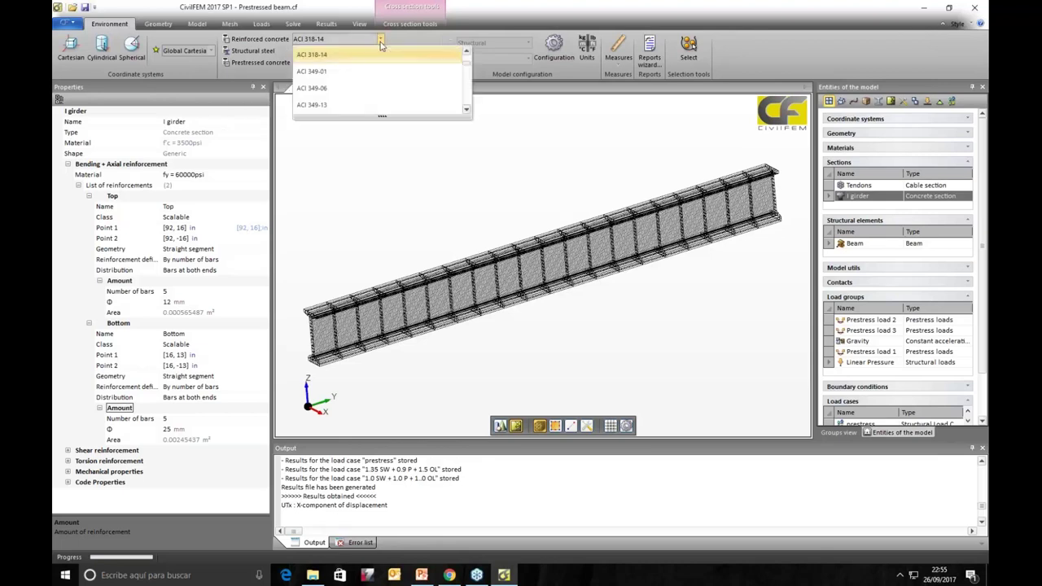
left_click_drag(382, 117, 391, 238)
left_click(708, 148)
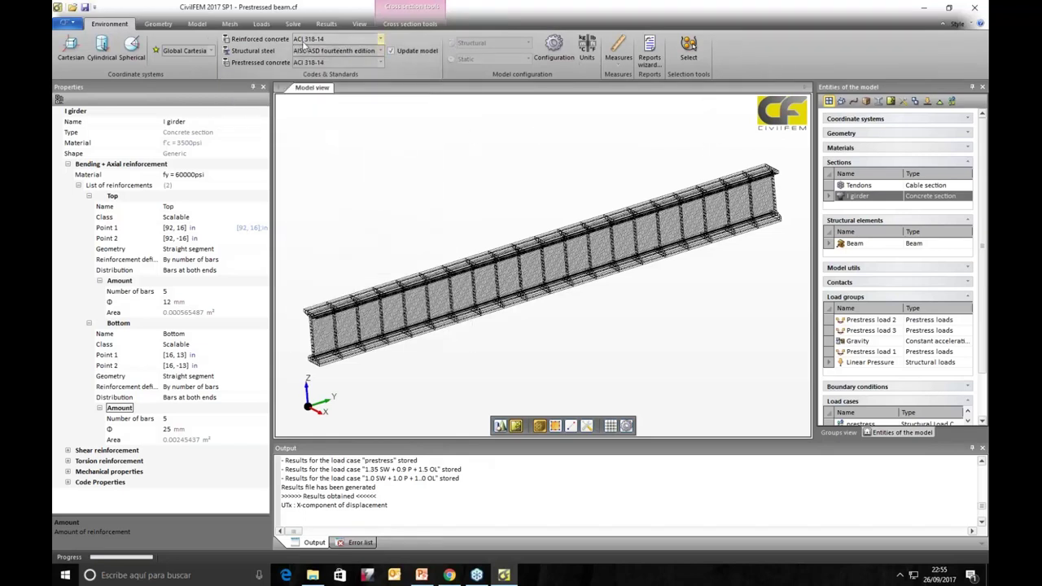
Step: Run the prestressed axial bending check on the whole beam model with the bending plane set to plane XY
left_click(326, 23)
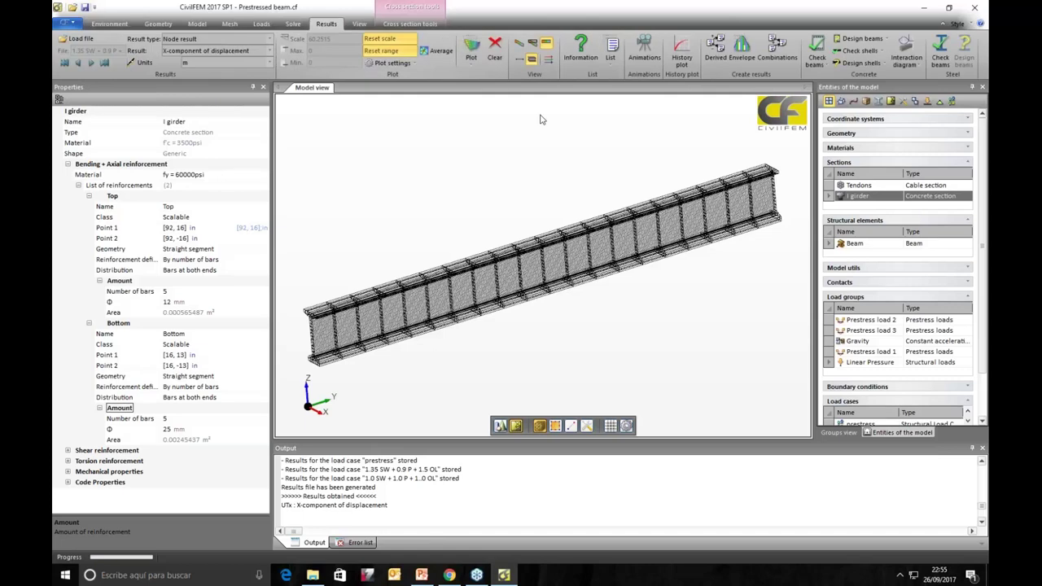
left_click(817, 59)
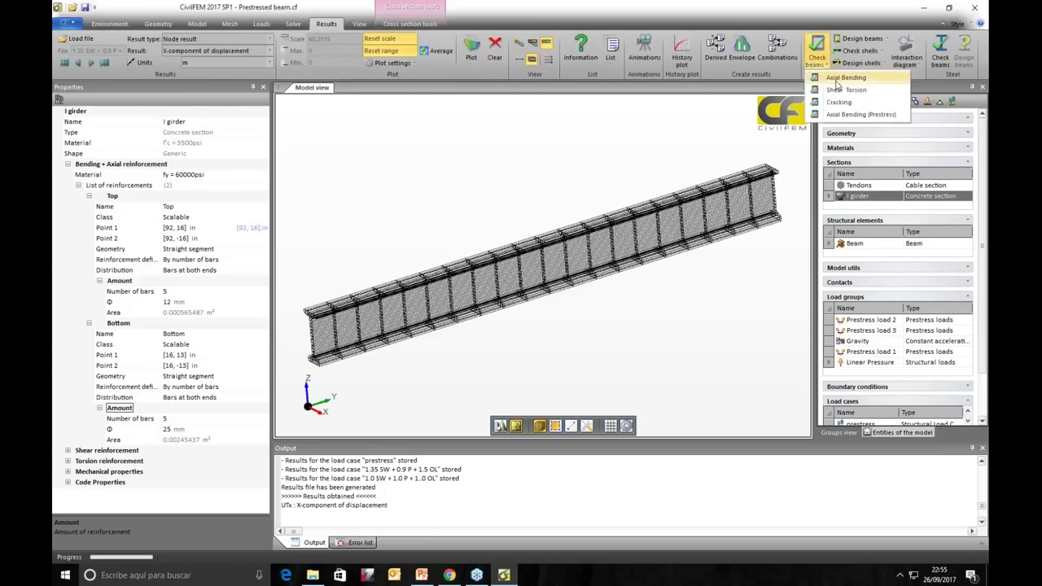
left_click(873, 118)
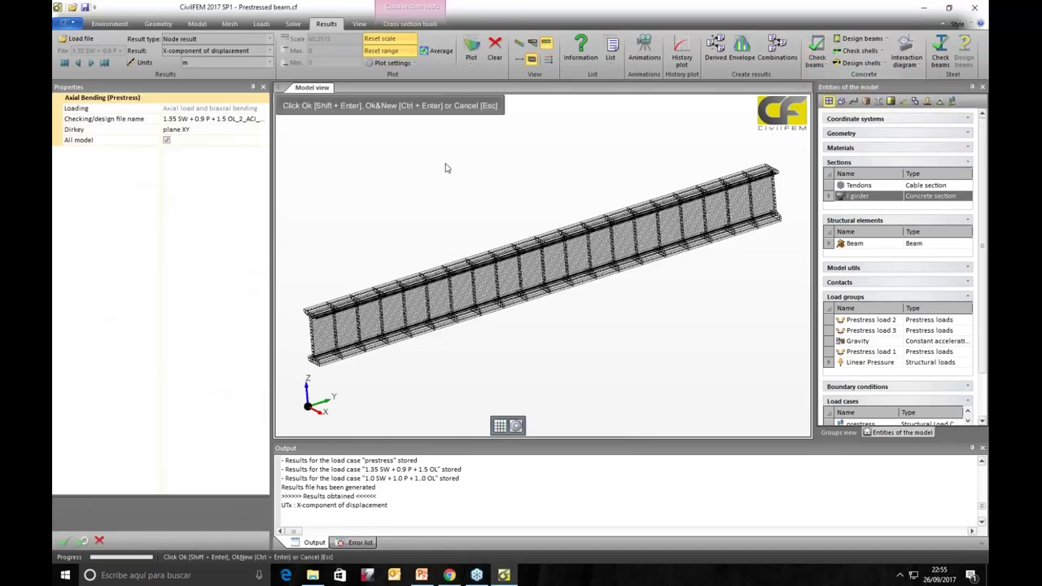
left_click(218, 133)
left_click(220, 132)
left_click(220, 139)
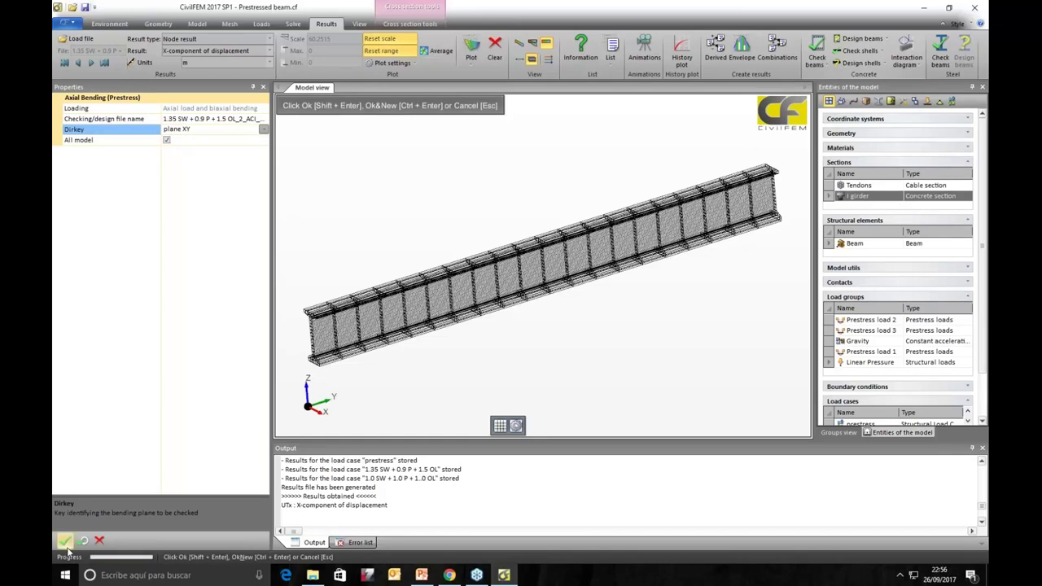
left_click(64, 541)
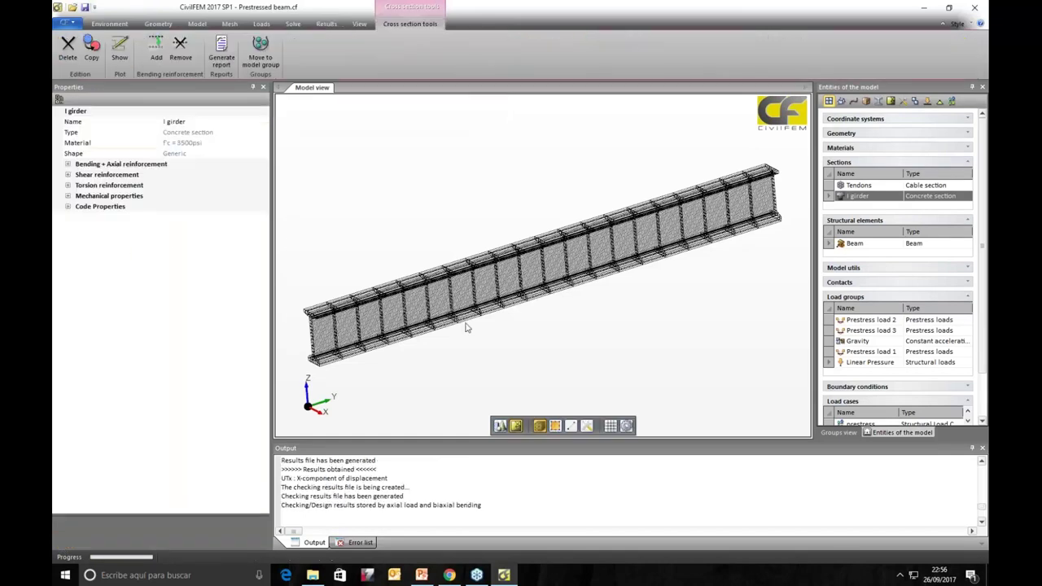
Step: Load the checking results file 1.35 SW + 0.9 P + 1.5 OL_2_ACI_14_CPSCAxBn.crcf and plot its total criterion on the beam
left_click(327, 24)
left_click(78, 38)
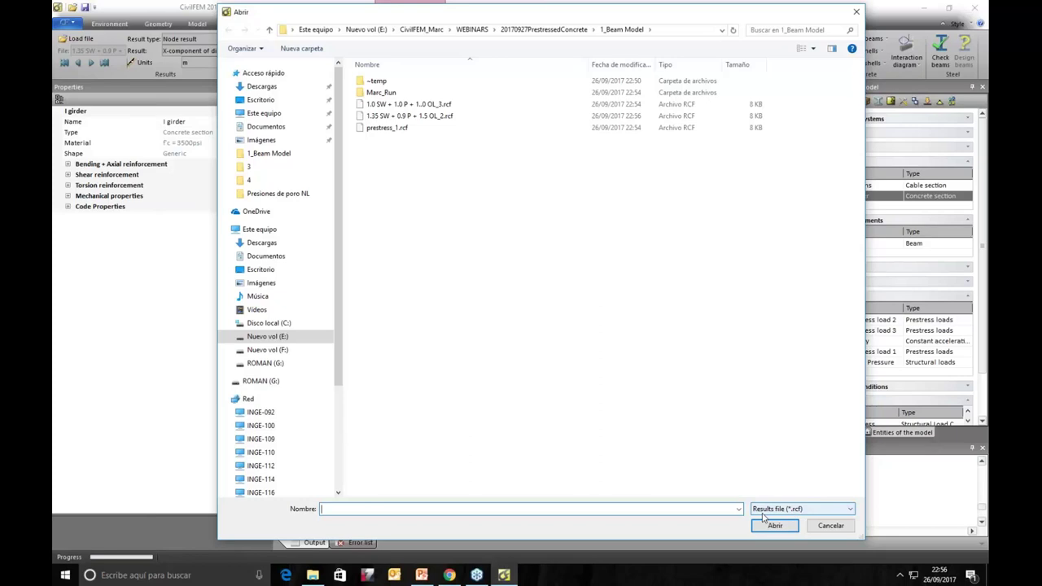
left_click(850, 510)
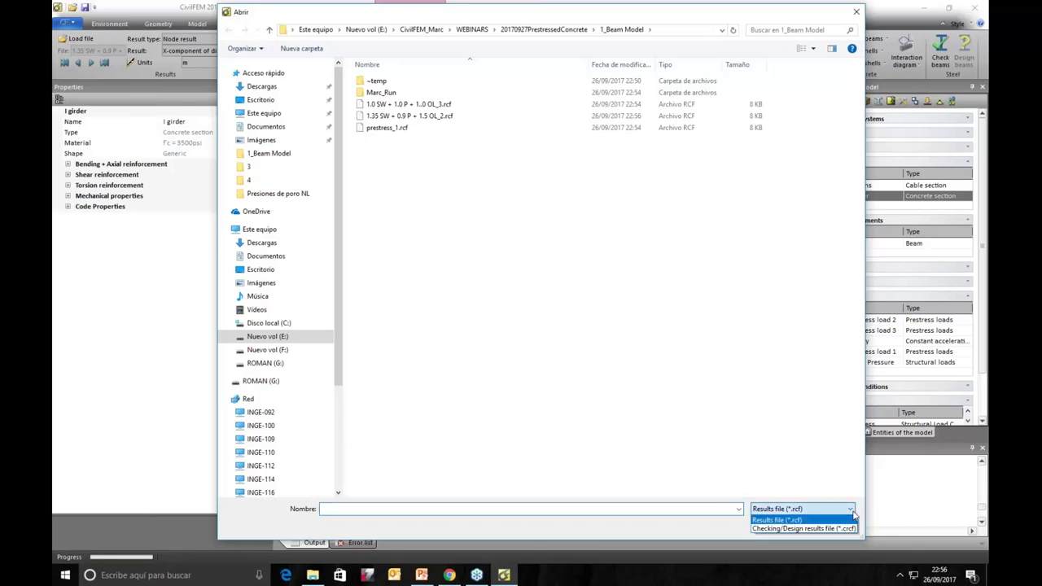
left_click(836, 529)
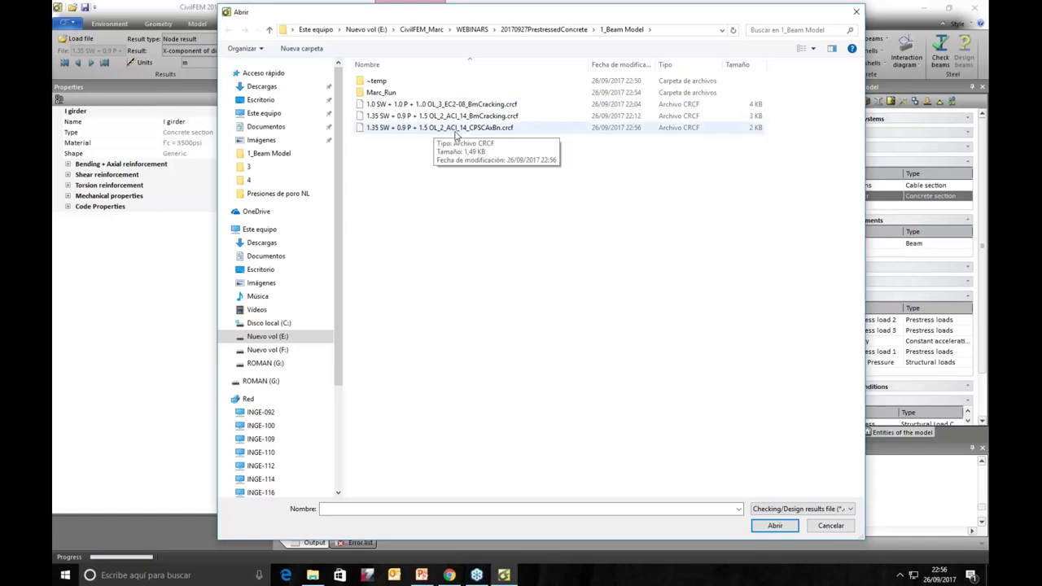
left_click(475, 131)
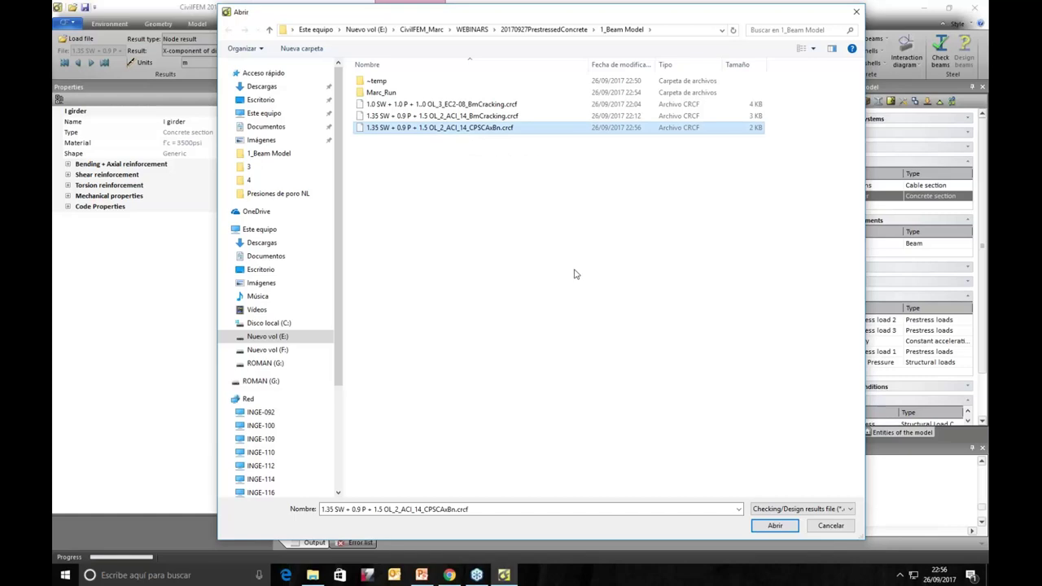
left_click(775, 526)
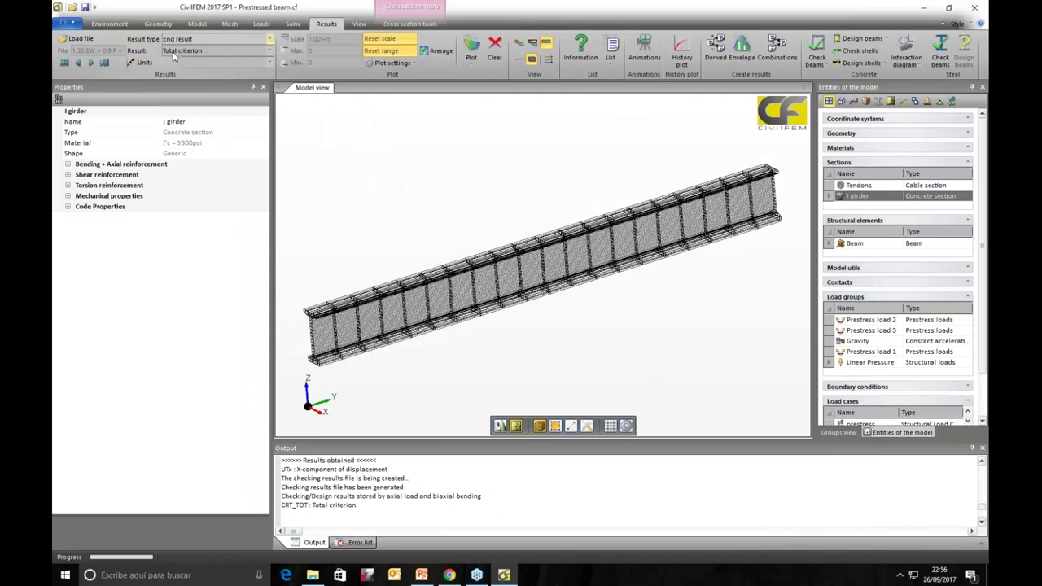
left_click(472, 42)
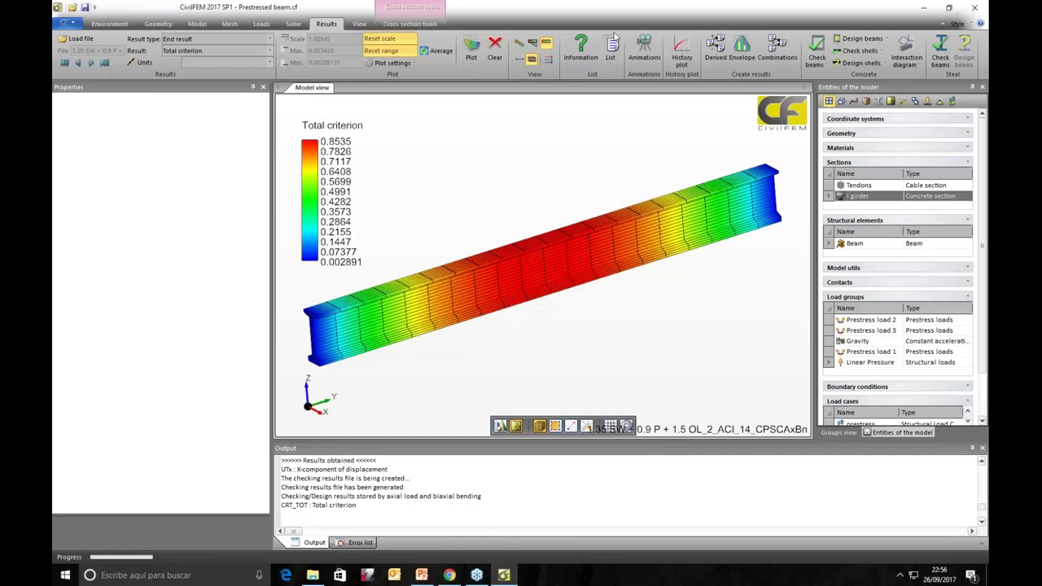
Step: Generate the prestressed beam interaction diagram for element 10 in plane XY
left_click(922, 65)
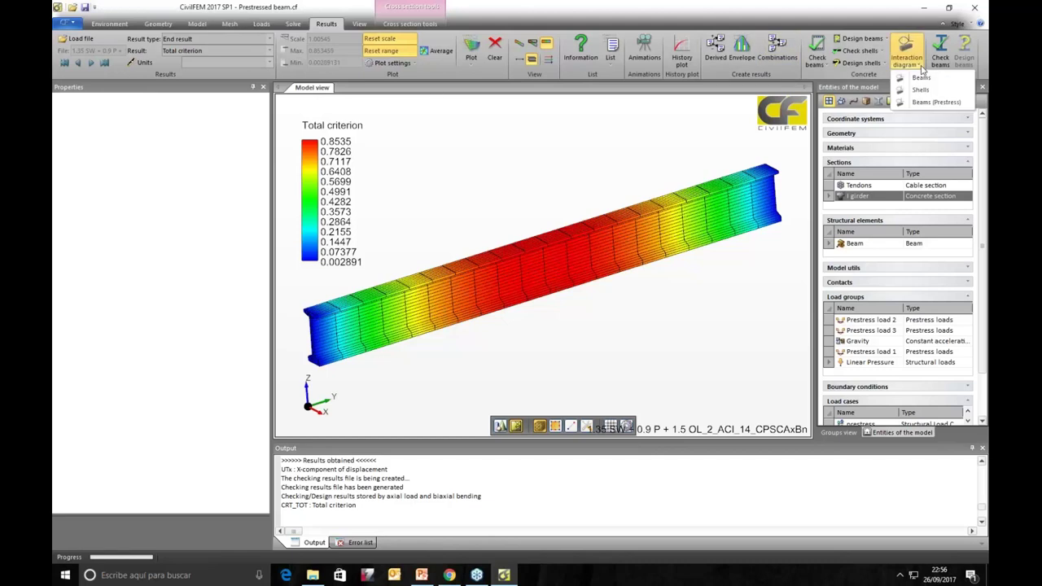
left_click(938, 102)
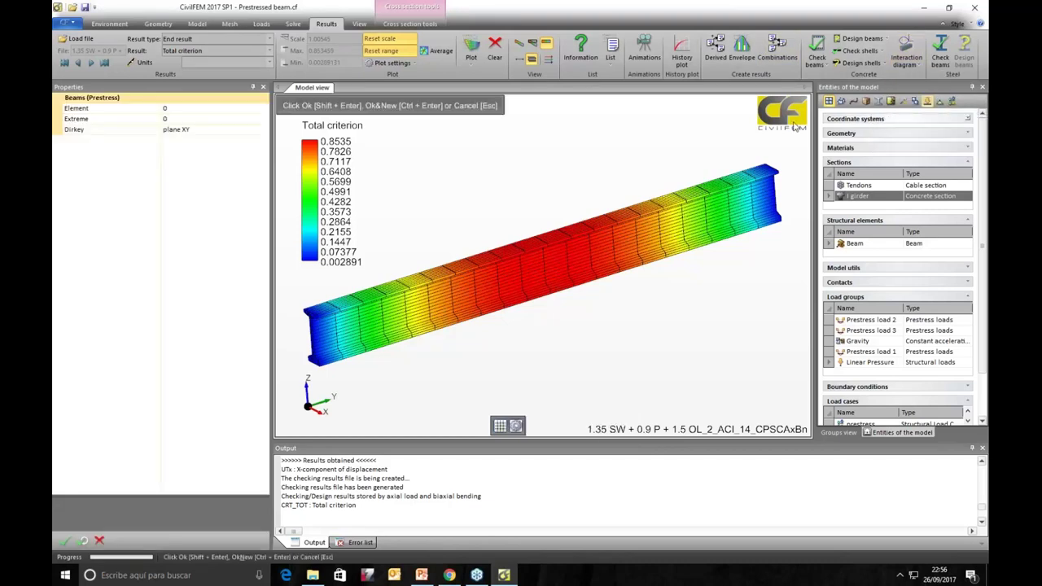
left_click(179, 107)
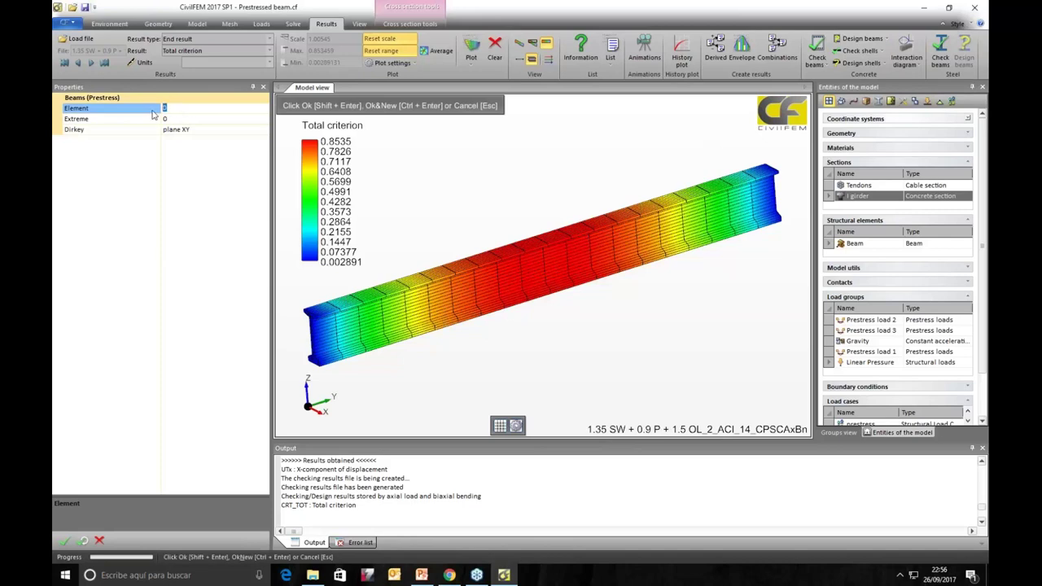
type("10")
left_click(64, 541)
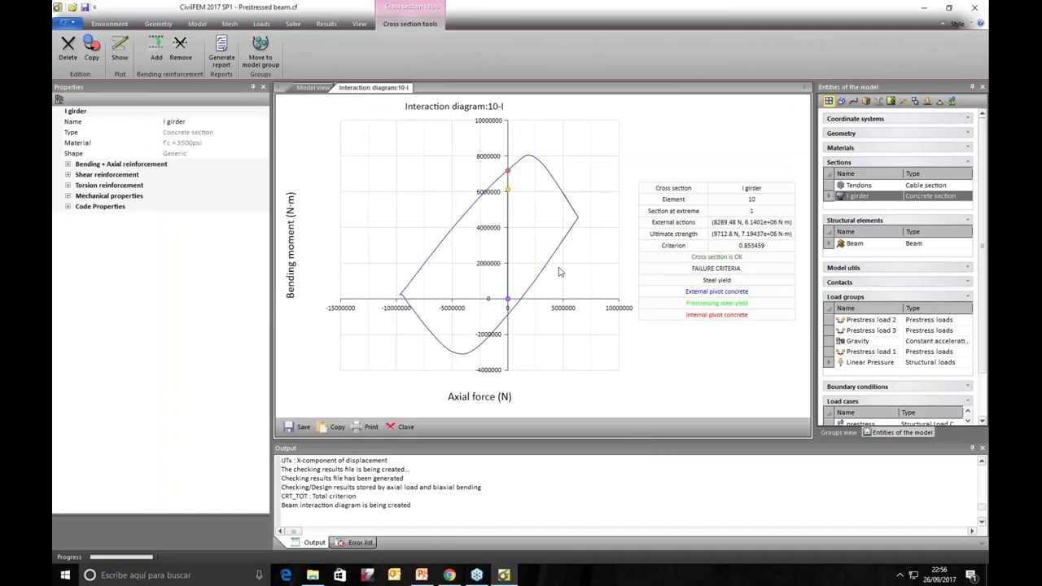
Step: Examine the external action and ultimate strength points on the interaction diagram and compare them with the total criterion plot of the beam
mouse_move(502, 301)
mouse_move(509, 192)
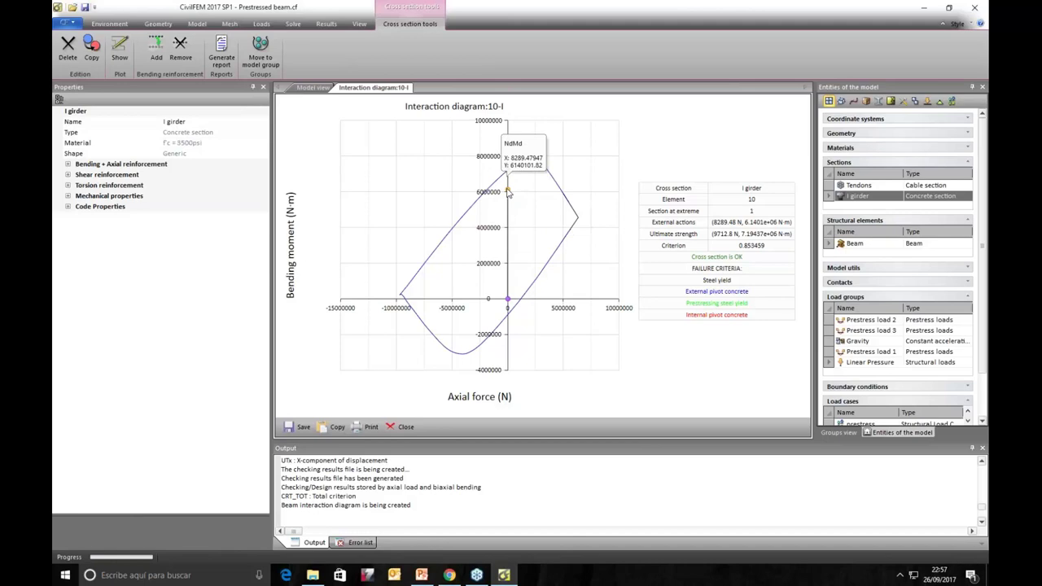
mouse_move(508, 173)
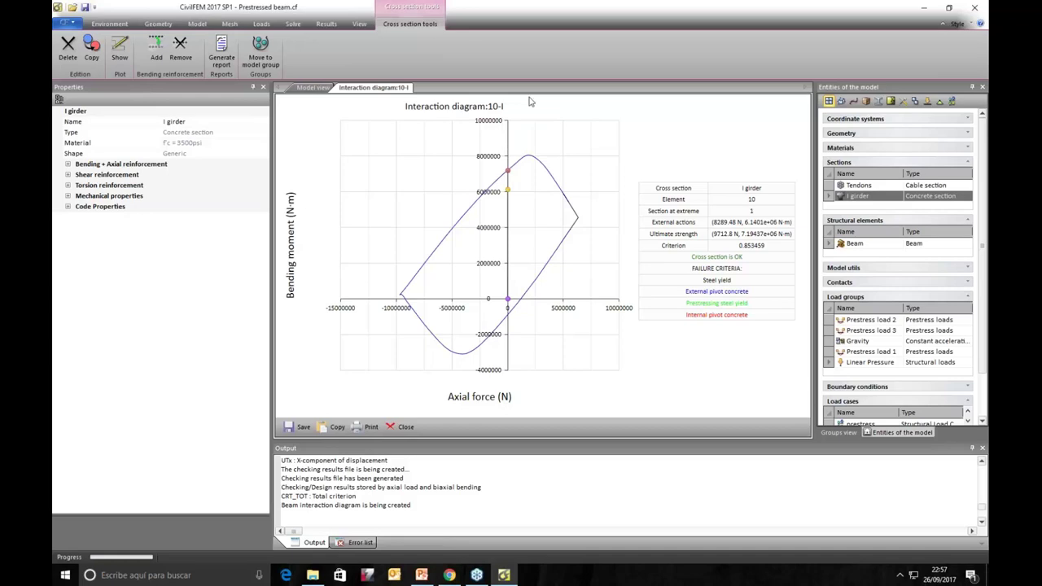
left_click(311, 88)
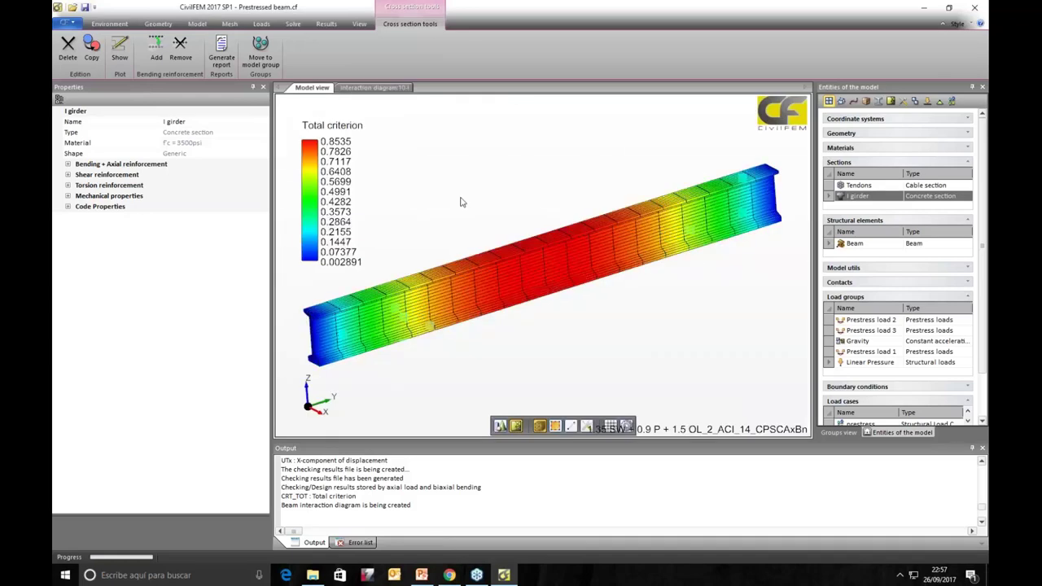
left_click(373, 88)
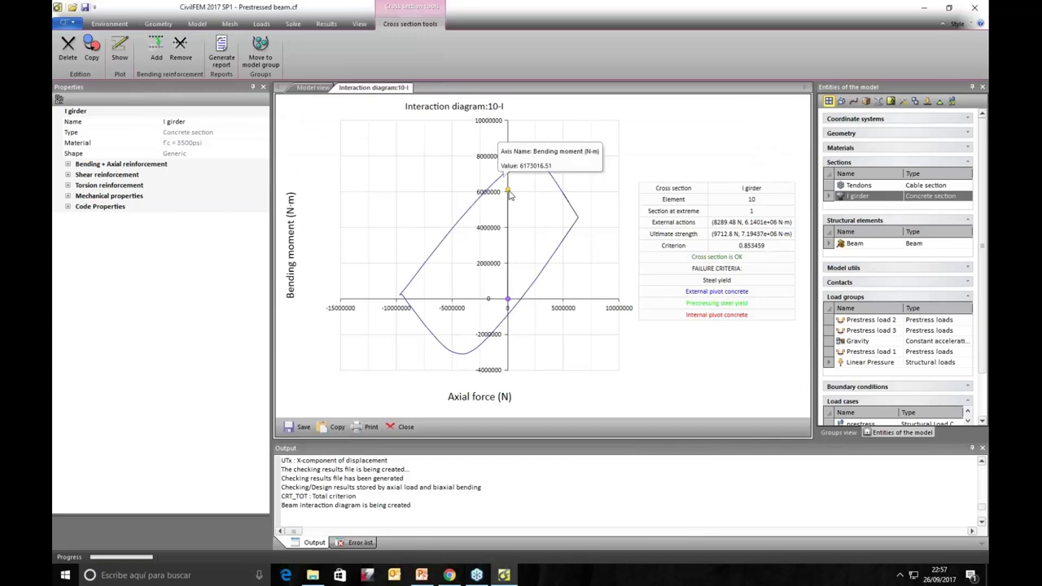
left_click(310, 88)
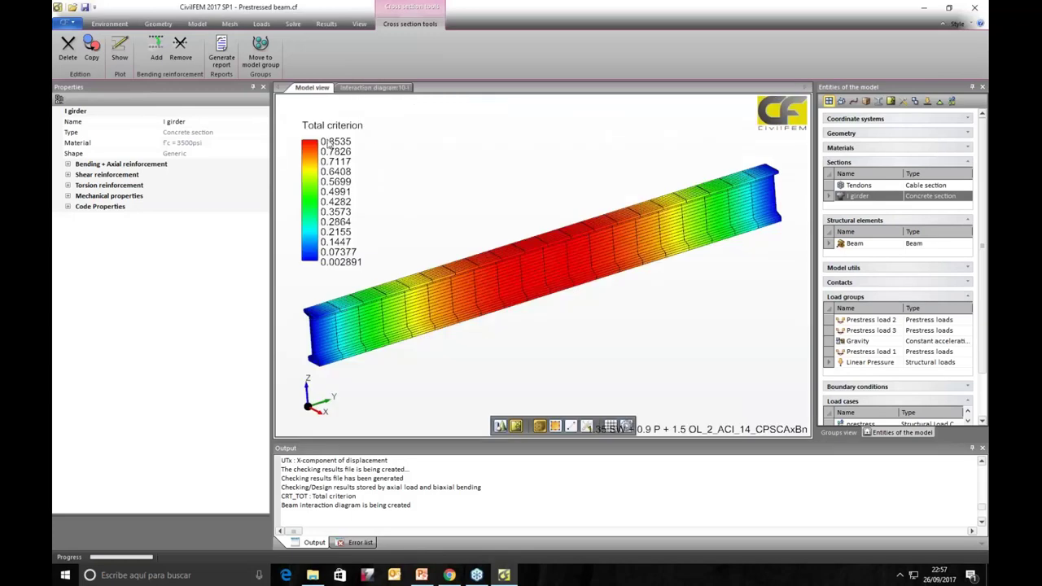
left_click(362, 88)
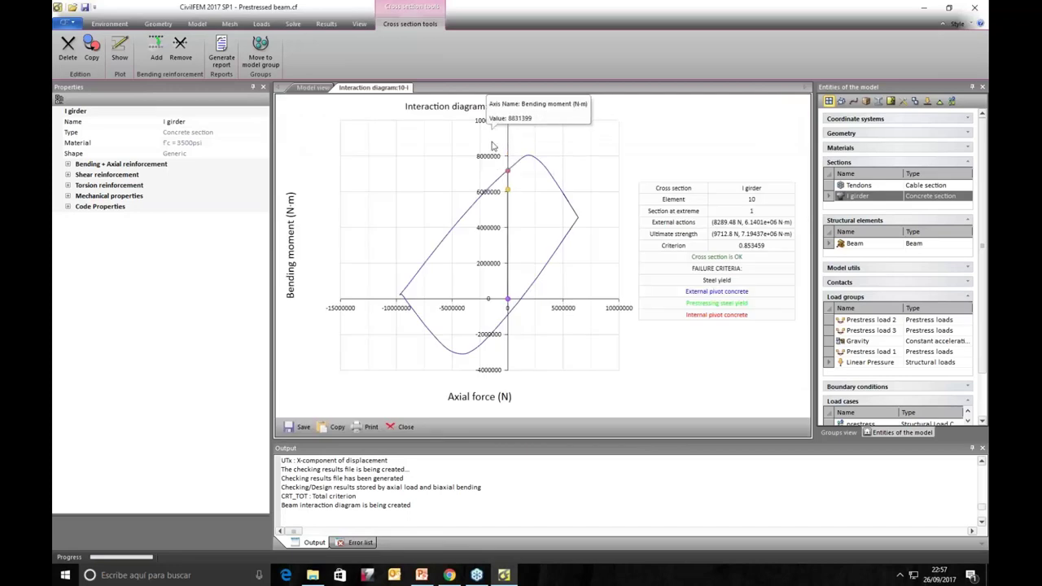
left_click(312, 88)
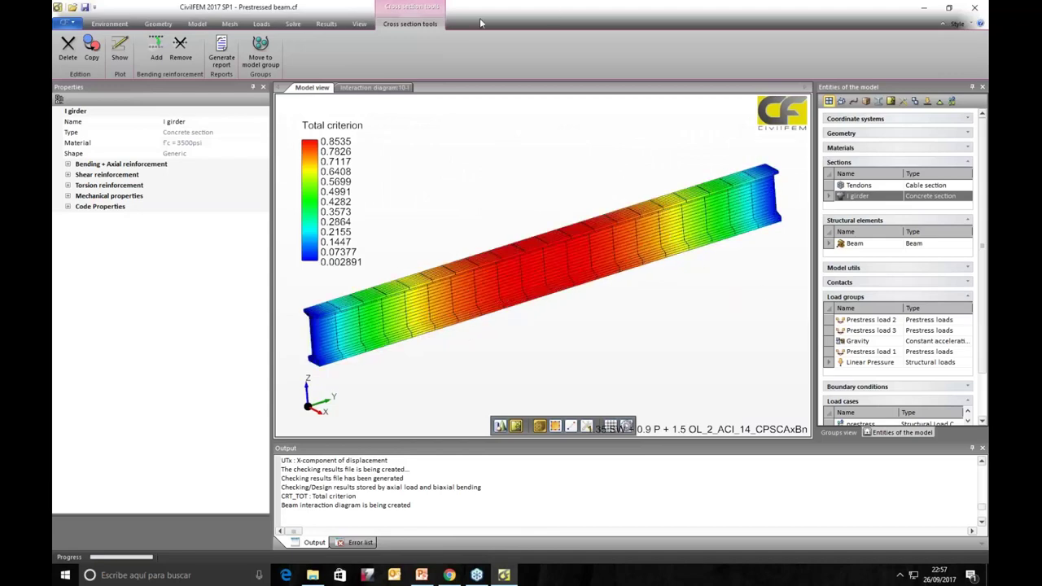
Step: Load the results file 1.0 SW + 1.0 P + 1..0 OL_3.rcf from the 1_Beam Model folder
left_click(327, 25)
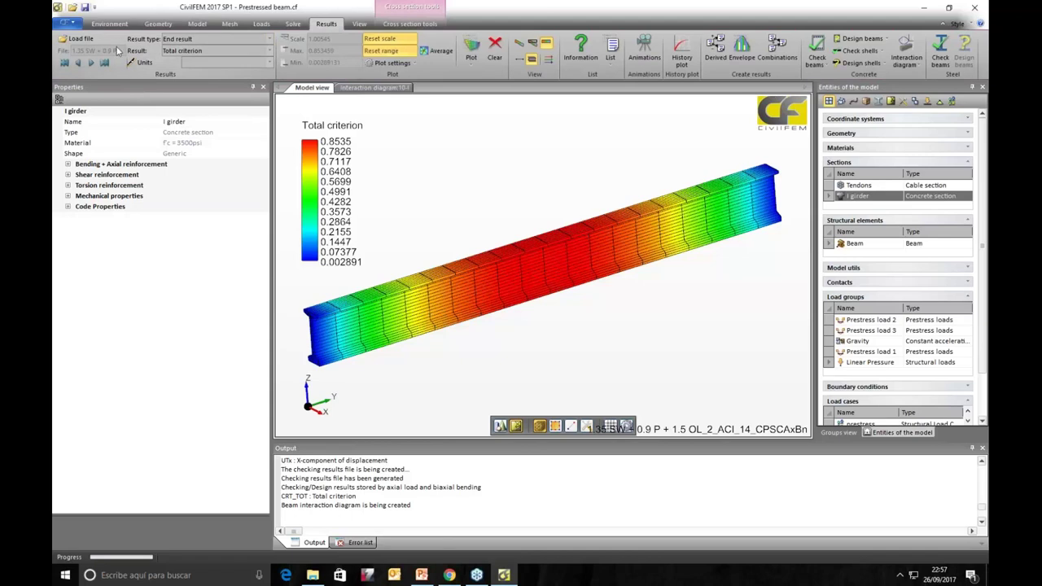
left_click(95, 39)
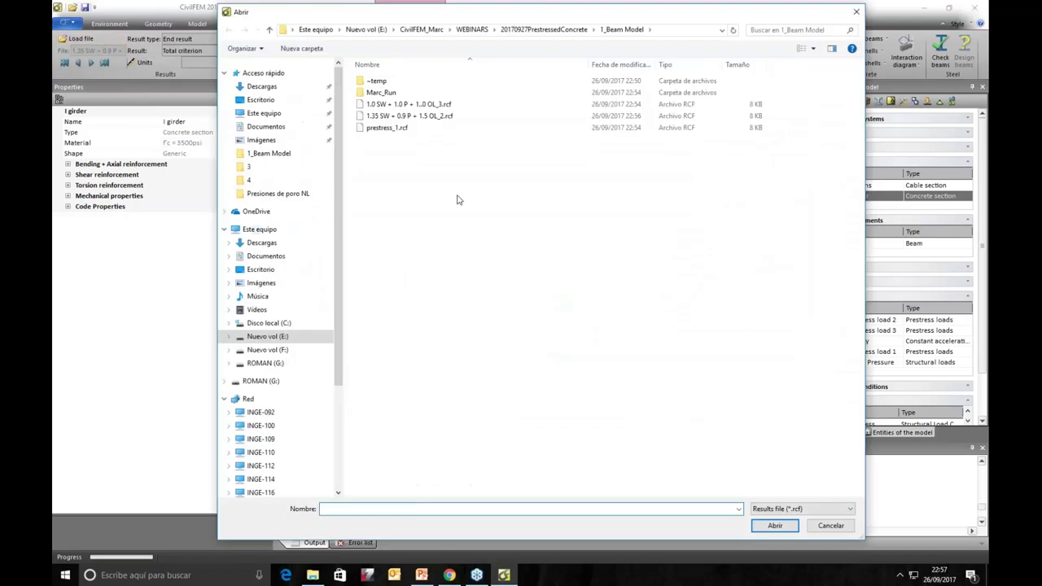
left_click(370, 106)
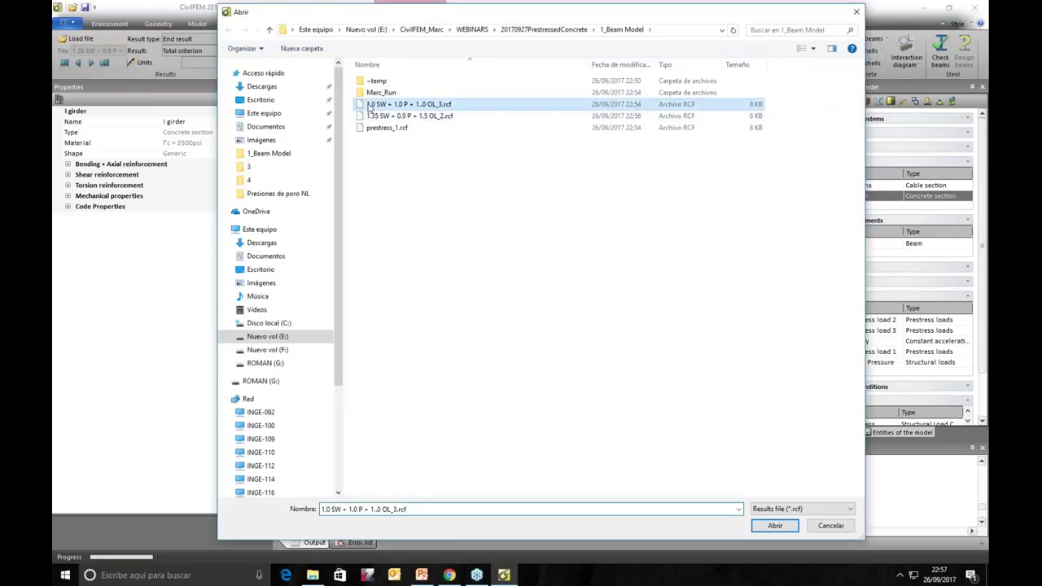
left_click(774, 525)
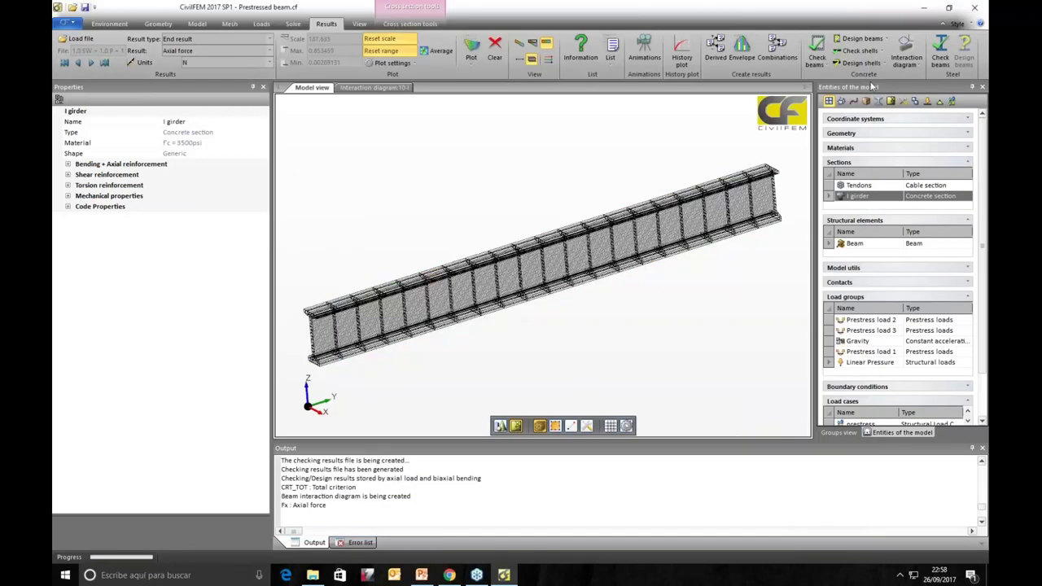
left_click(818, 64)
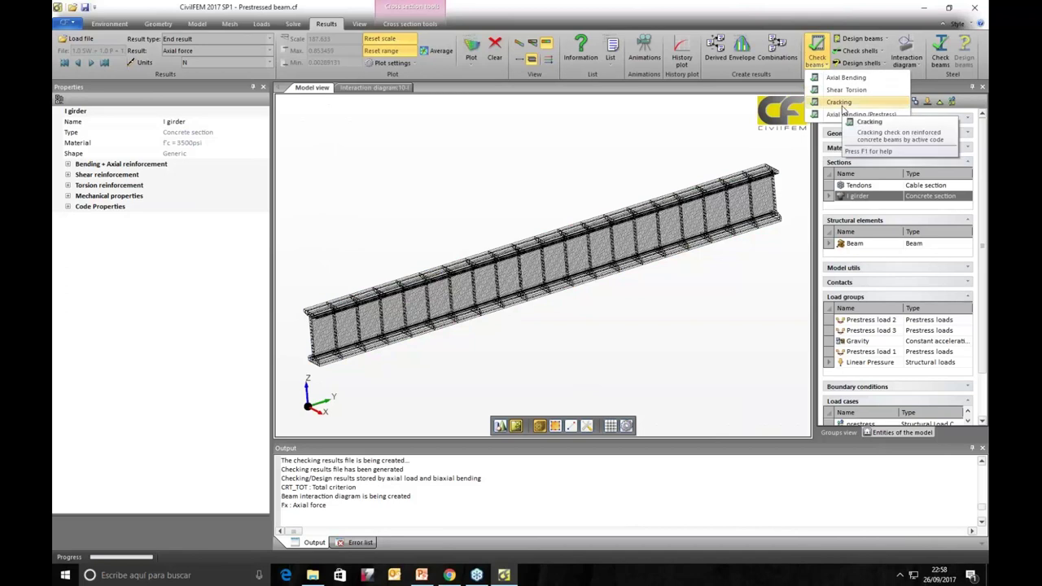
left_click(839, 101)
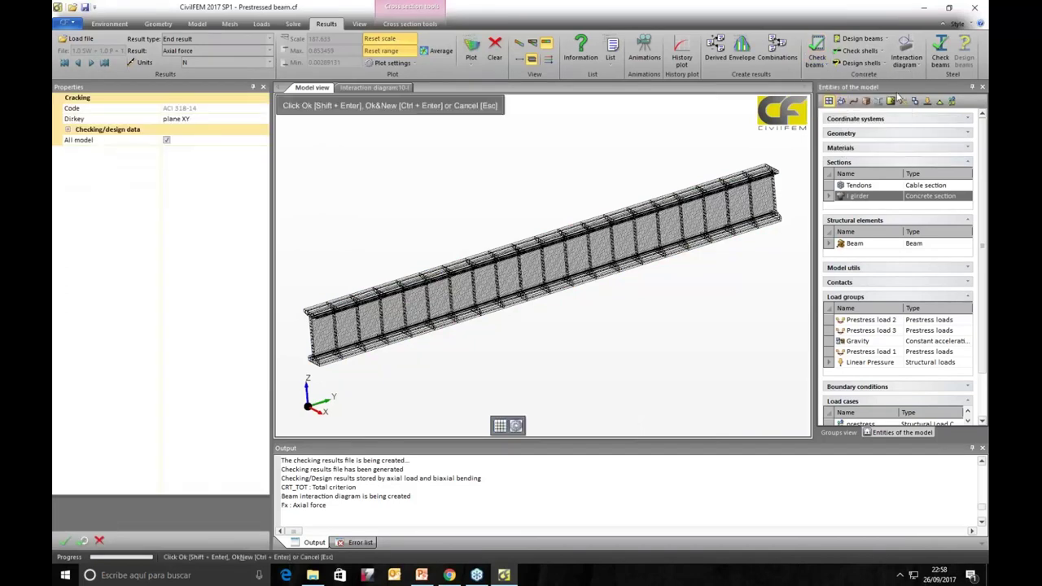
left_click(98, 542)
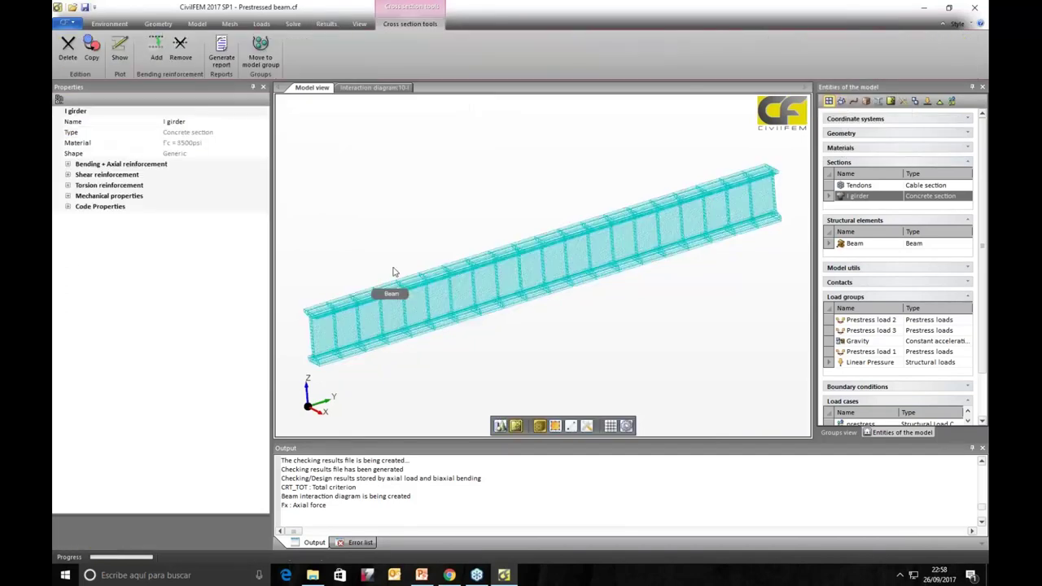
Step: Load the checking results file 1.35 SW + 0.9 P + 1.5 OL_2_ACI_14_BmCracking.crcf and plot its total criterion, clearing the plot when done
left_click(325, 25)
left_click(81, 38)
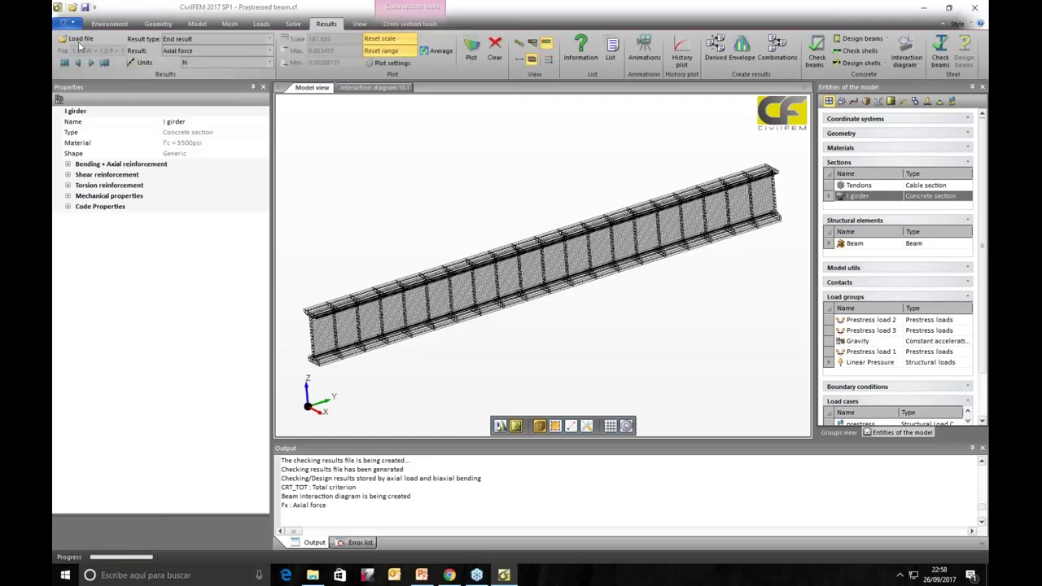
left_click(802, 509)
left_click(802, 529)
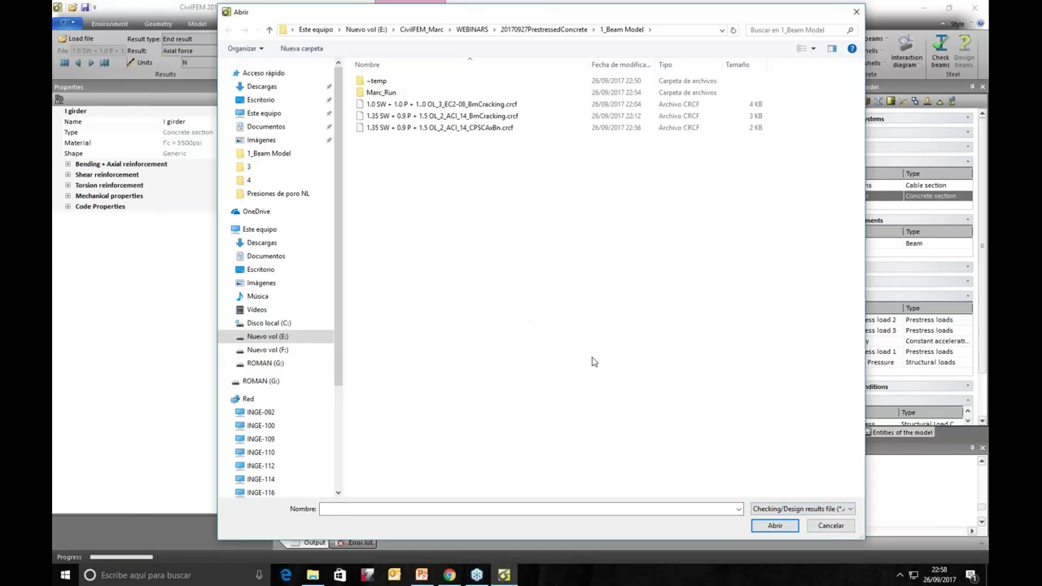
left_click(449, 118)
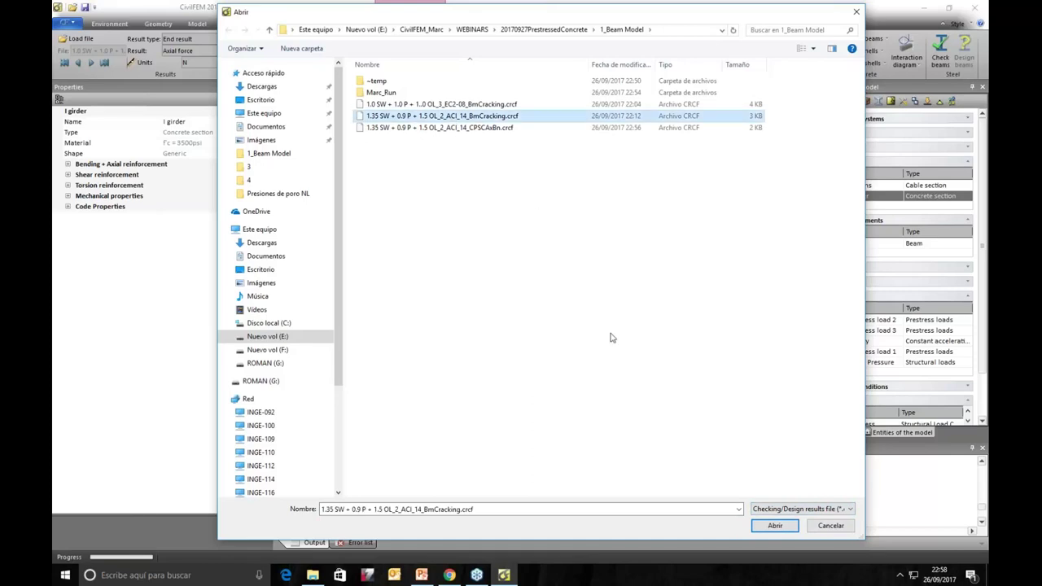
left_click(775, 525)
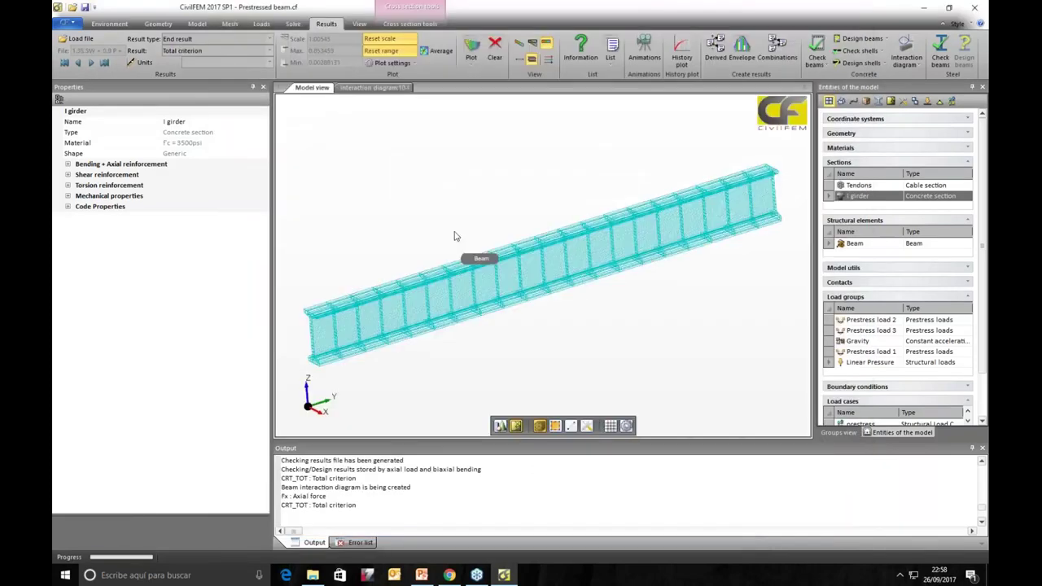
left_click(471, 47)
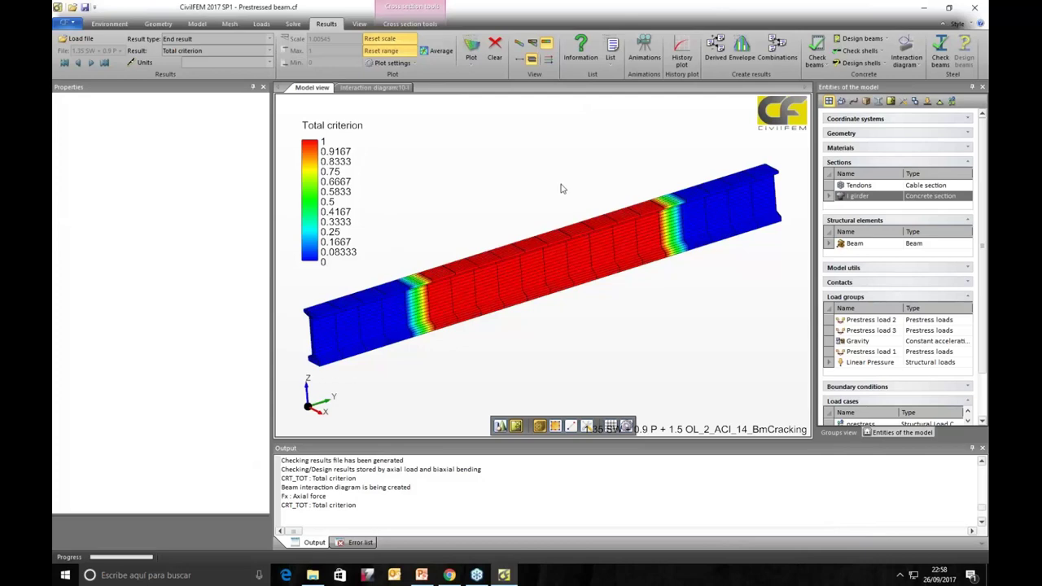
left_click(494, 49)
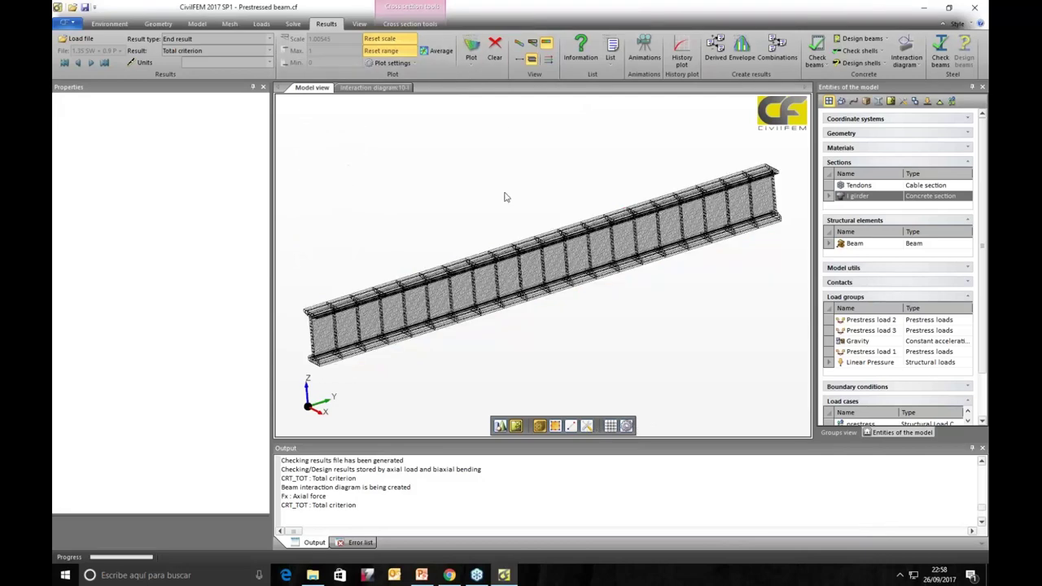
Step: Select the beam structural element and display it as an opaque solid I section with its mesh
middle_click_drag(435, 395, 451, 367)
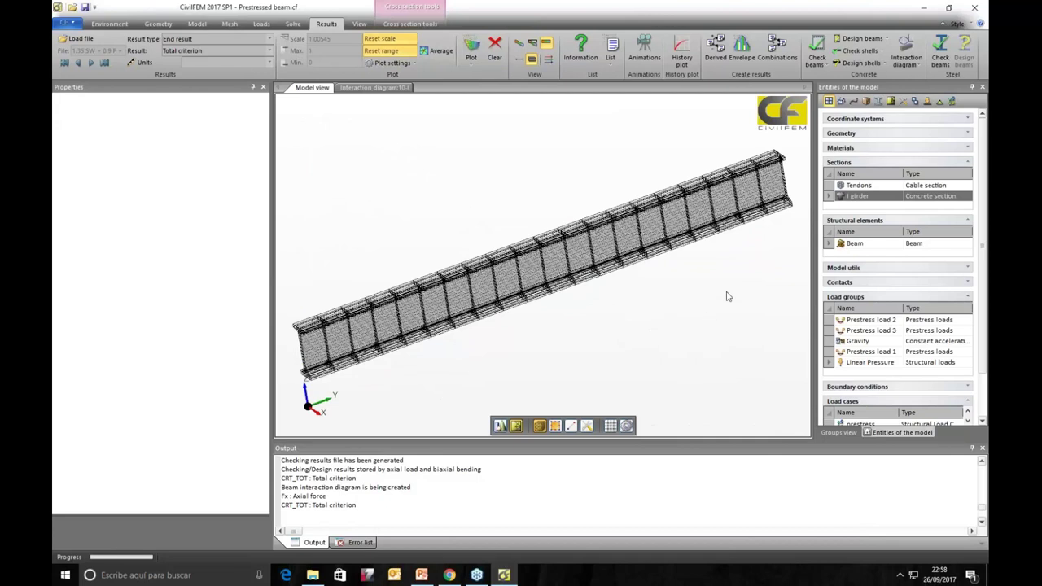
scroll(728, 296, "down", 3)
left_click(541, 265)
left_click(391, 59)
middle_click_drag(576, 298, 605, 294)
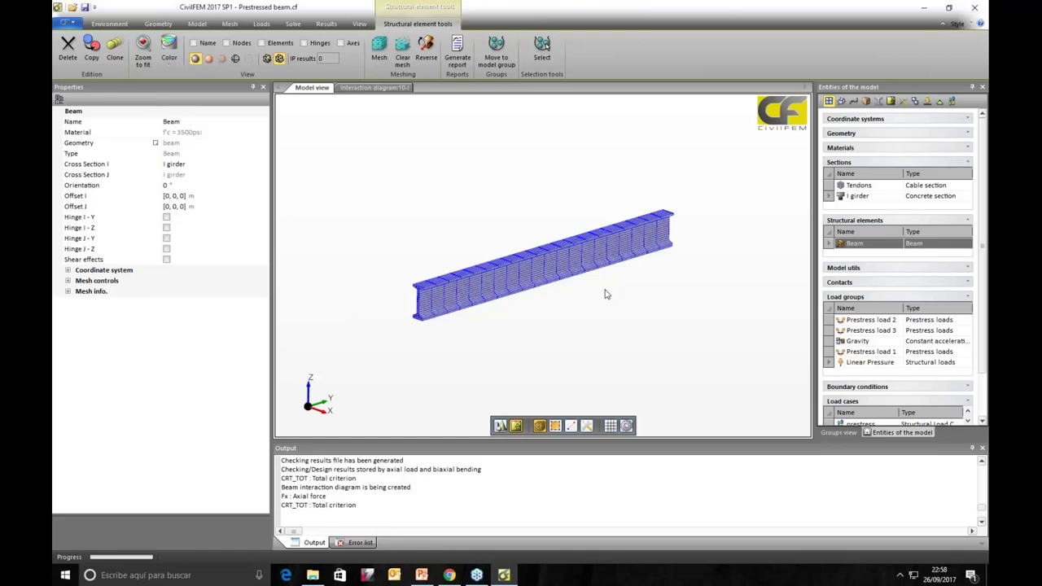
scroll(604, 298, "up", 2)
scroll(439, 211, "up", 3)
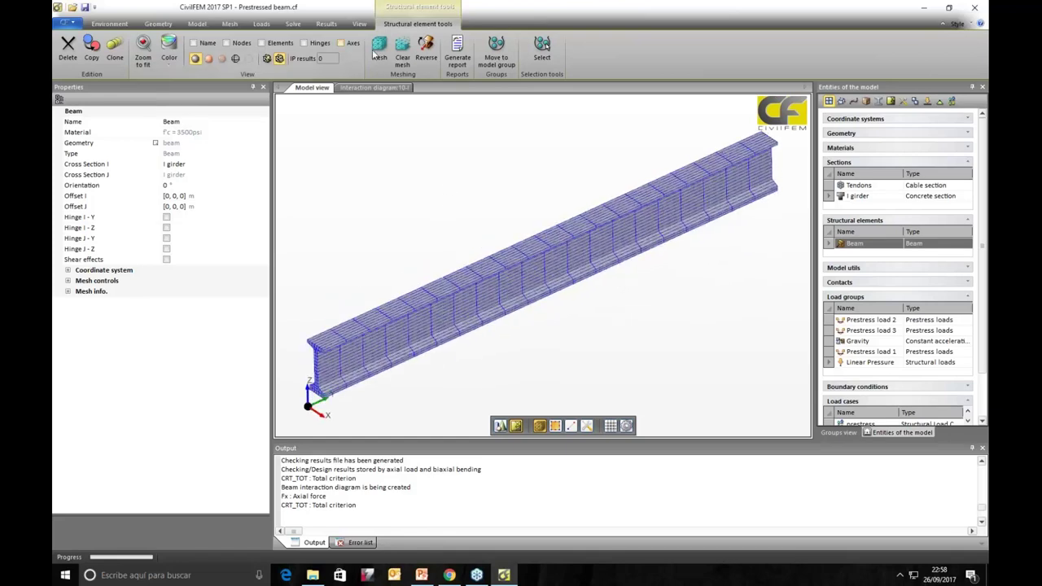
Step: Review the check types available for concrete beams without running one
left_click(326, 23)
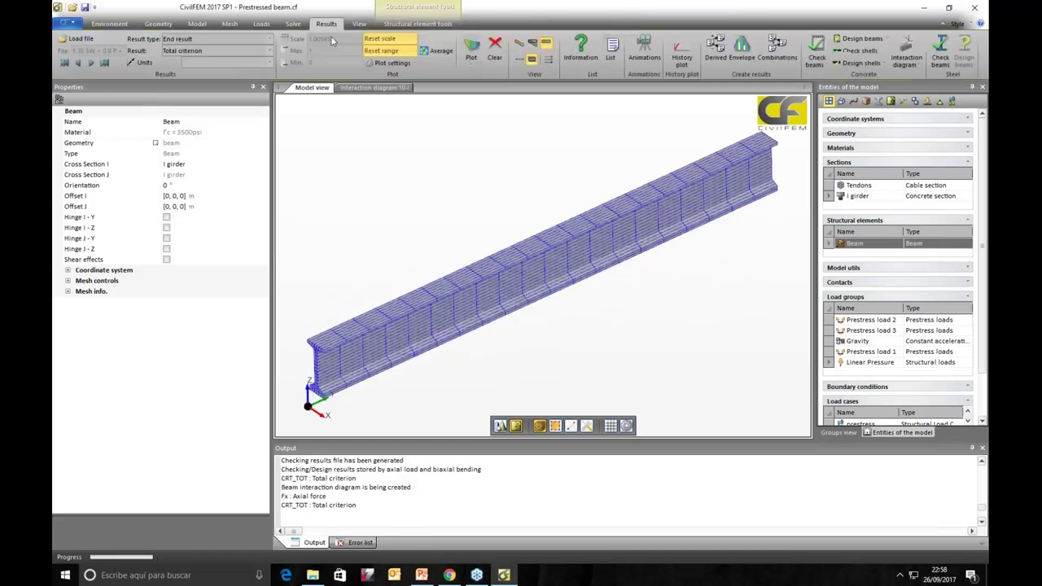
left_click(817, 62)
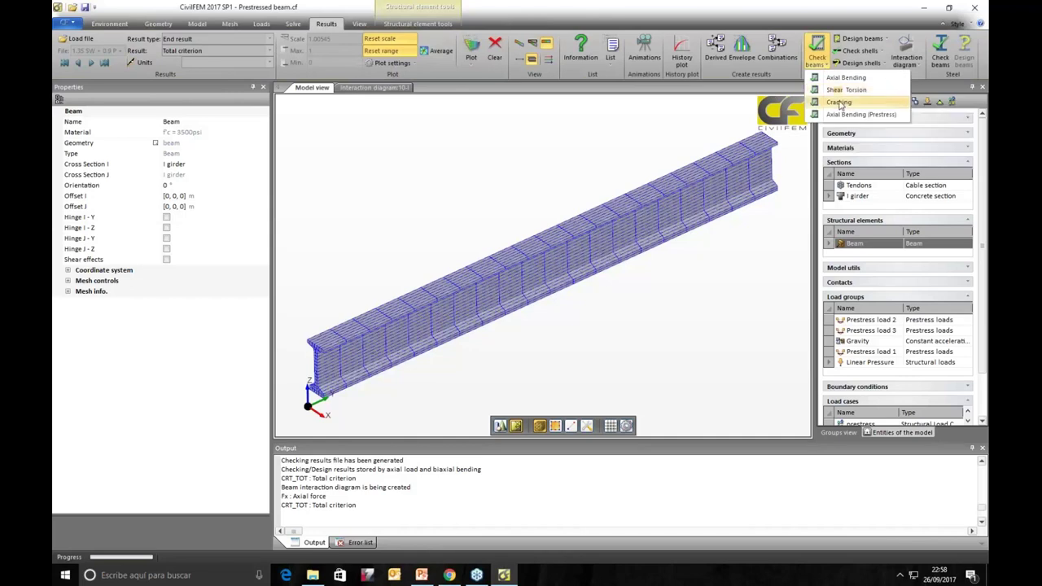
left_click(635, 136)
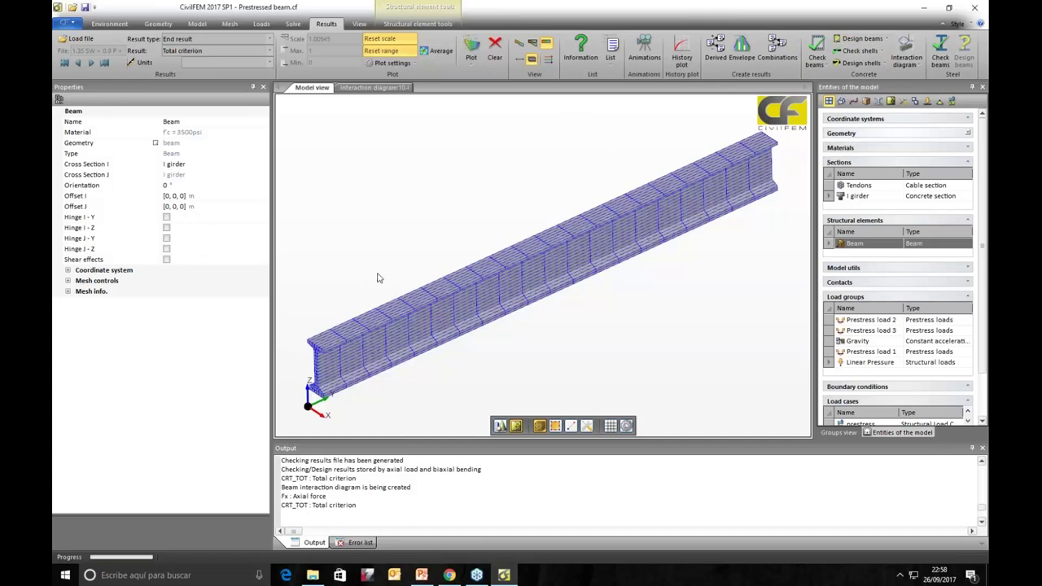
scroll(390, 232, "down", 1)
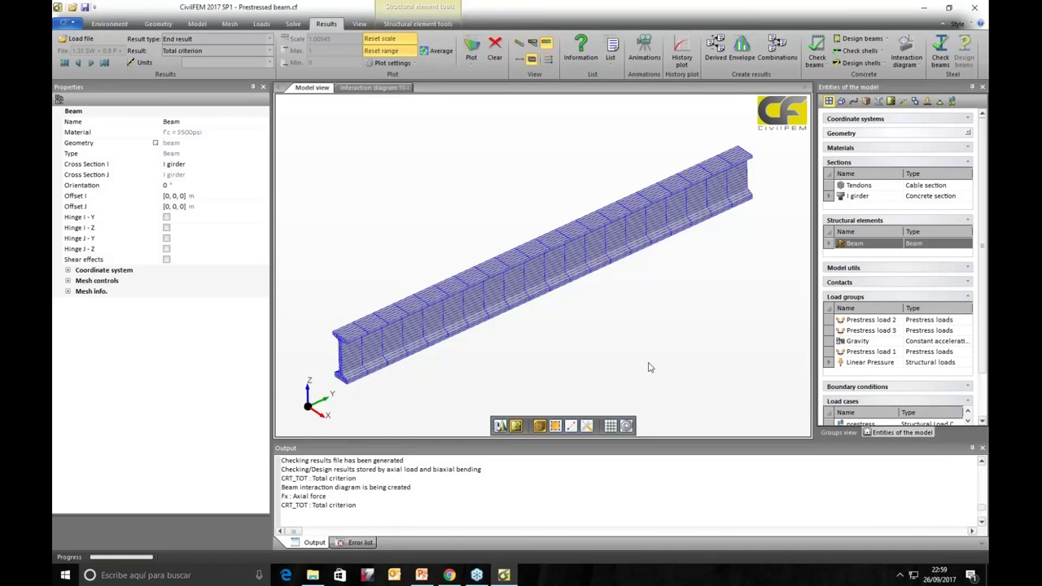
Step: Open a new prestress load definition on beams to examine its parameters, such as prestressing force, section and casing diameter
left_click(158, 23)
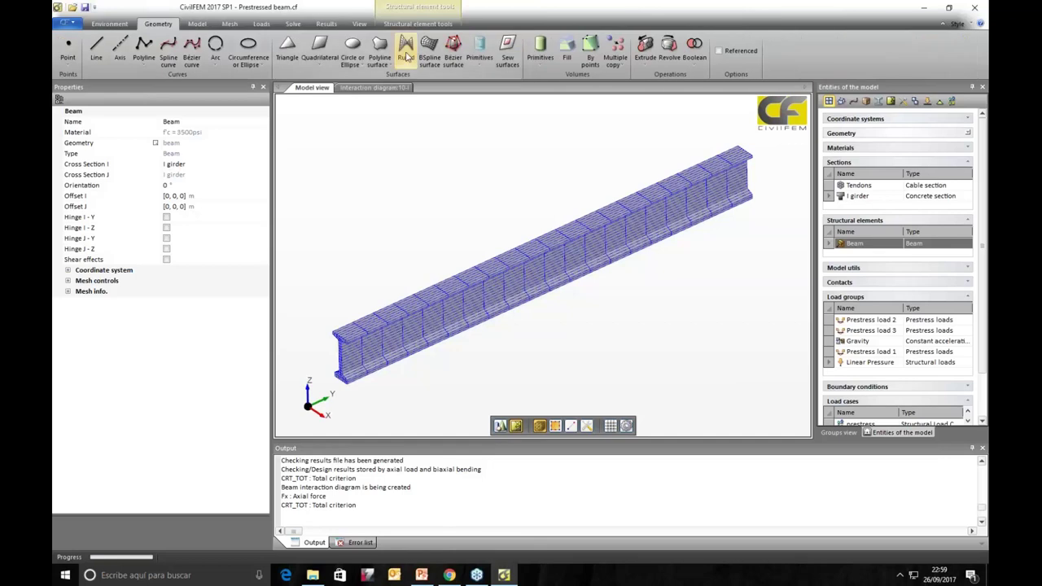
left_click(197, 24)
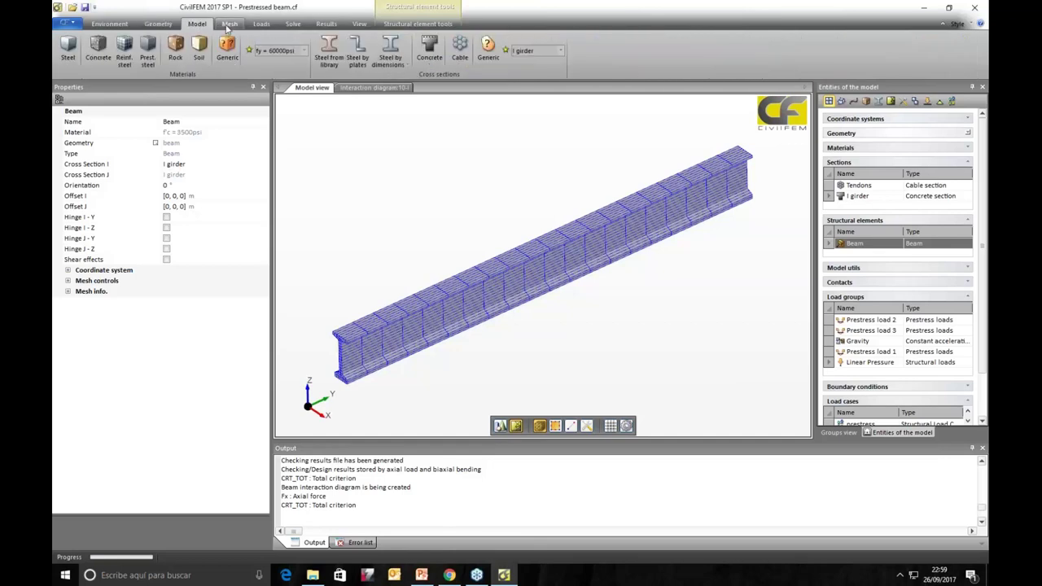
left_click(228, 27)
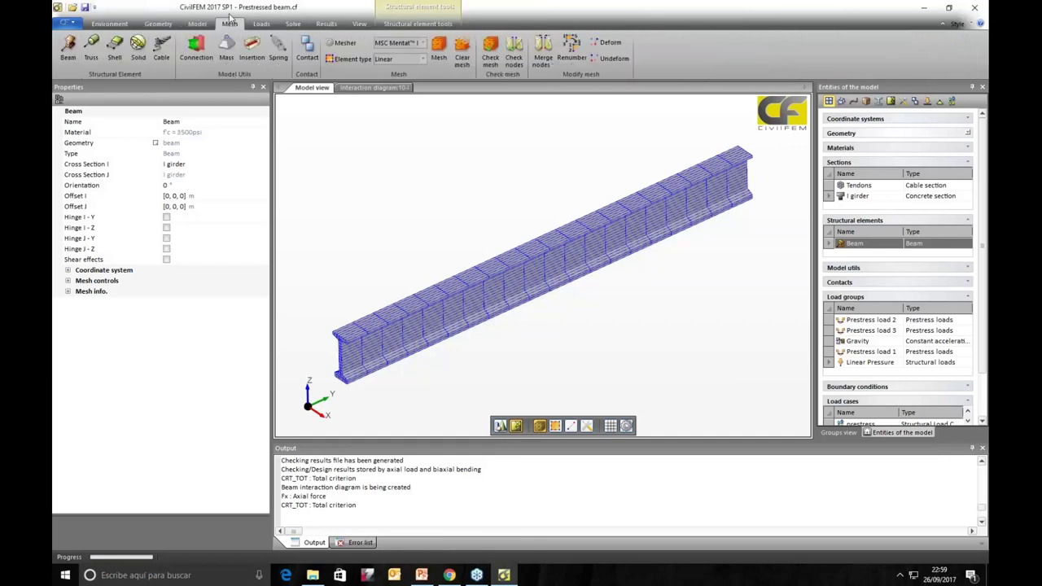
left_click(261, 25)
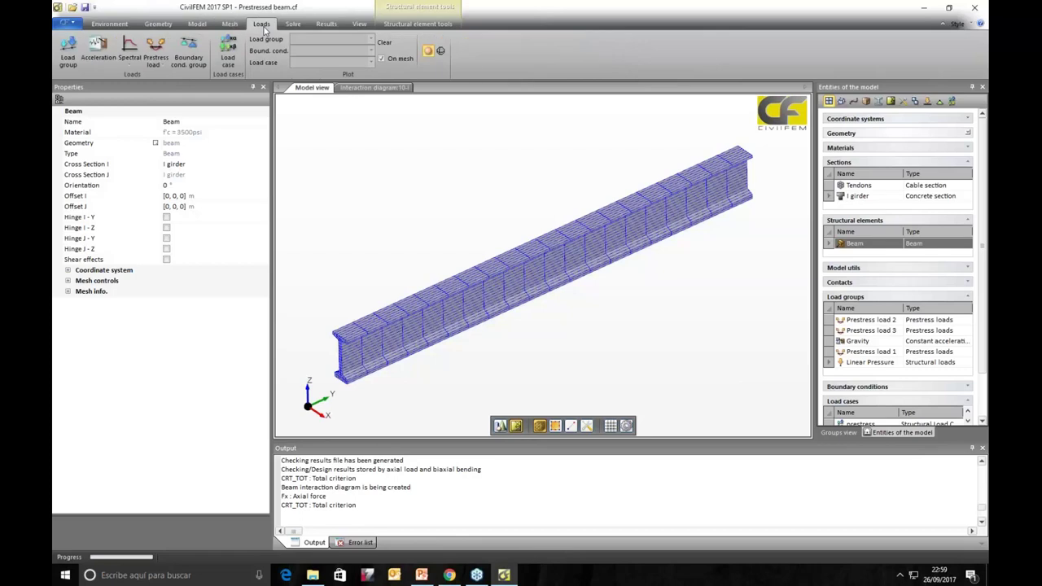
left_click(160, 67)
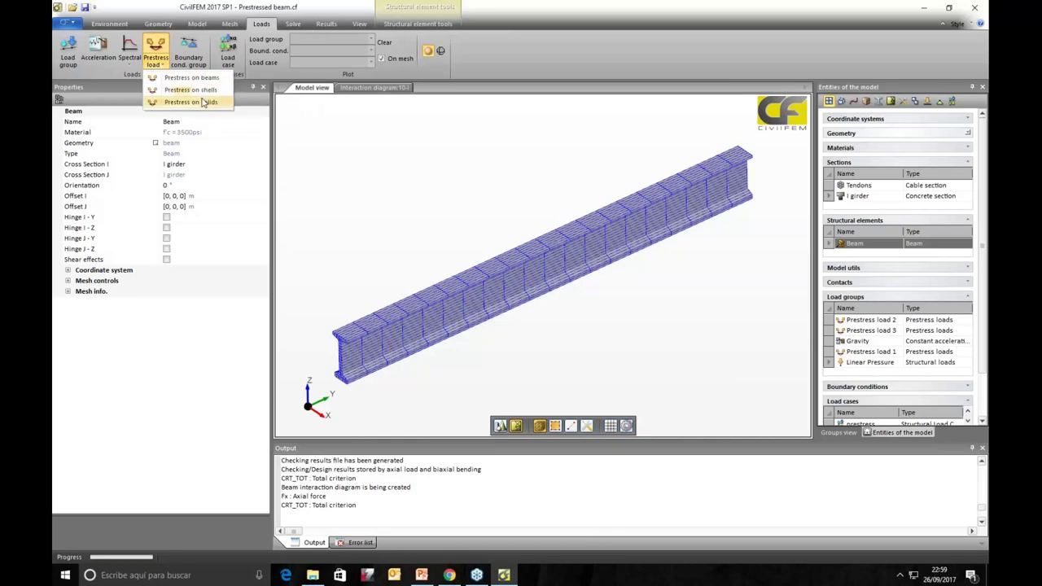
left_click(200, 78)
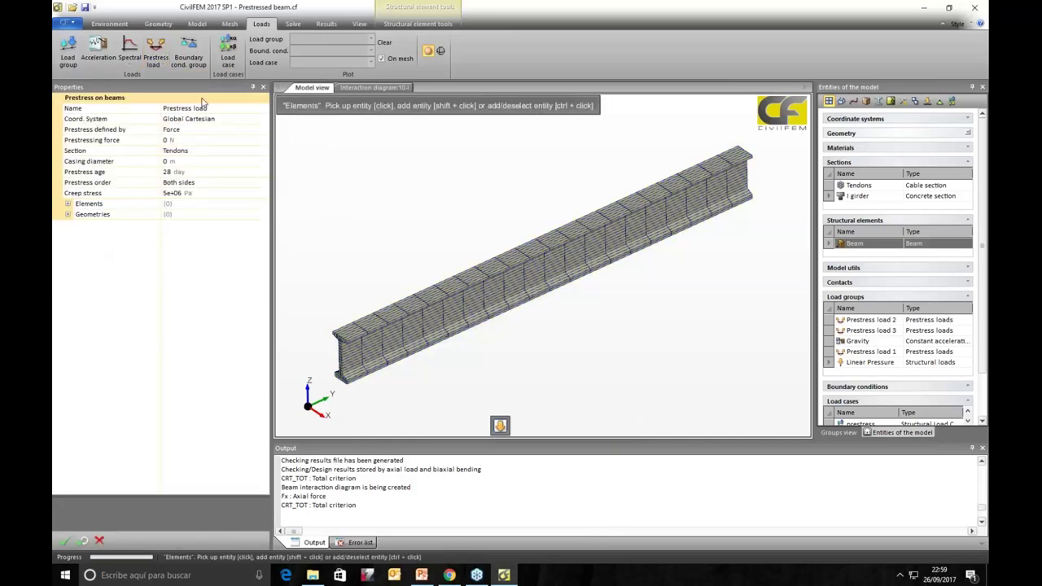
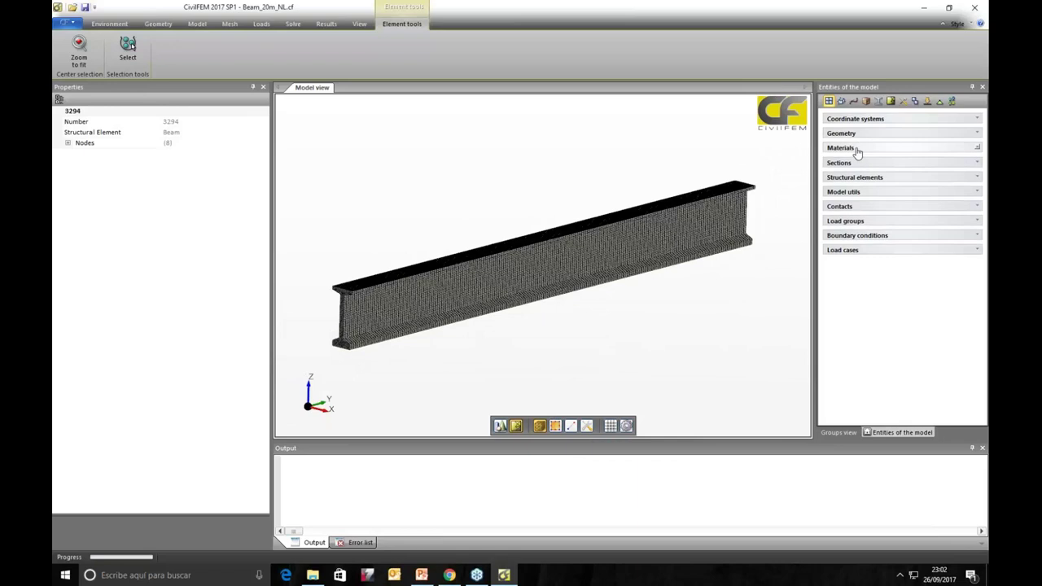
Step: Enable crushing in the cracking properties of the f'c = 5000psi concrete material
left_click(879, 148)
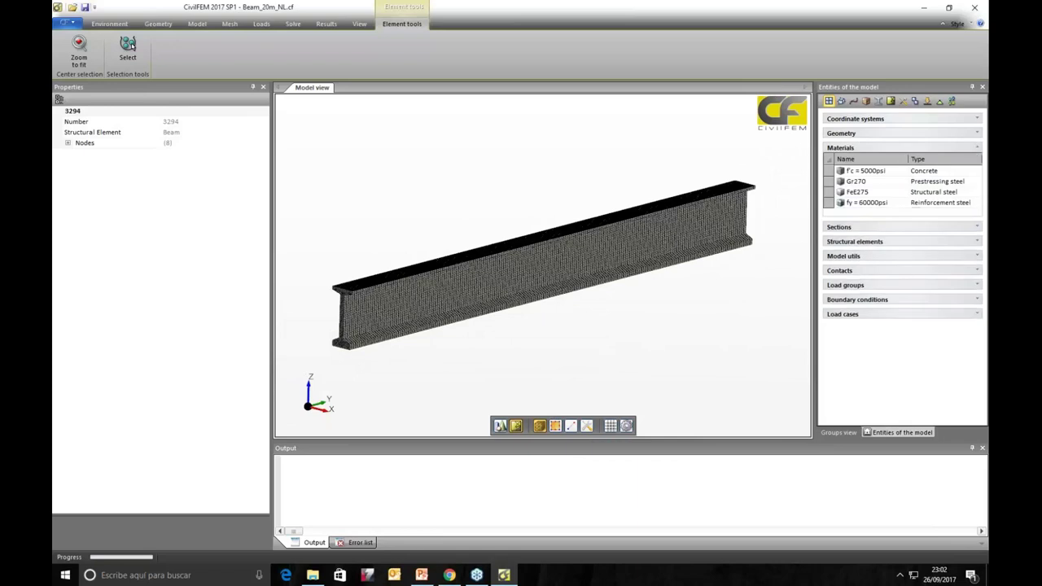
left_click(864, 172)
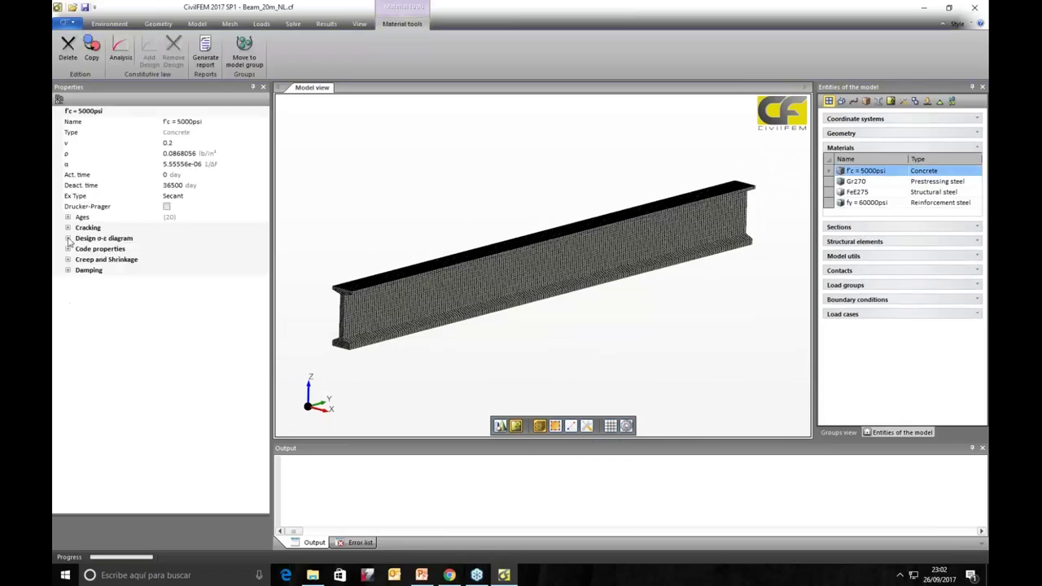
left_click(67, 228)
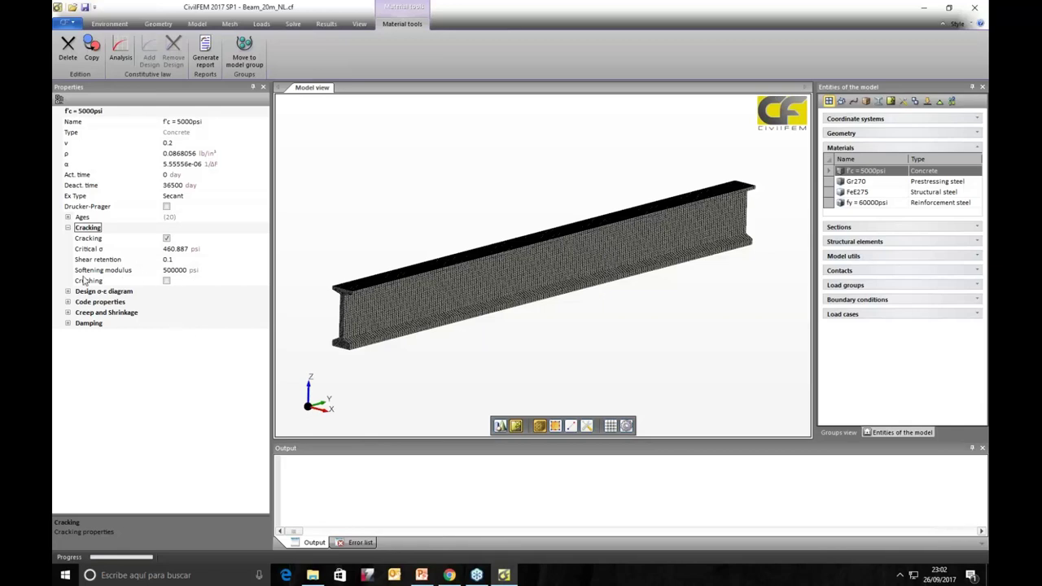
left_click(166, 281)
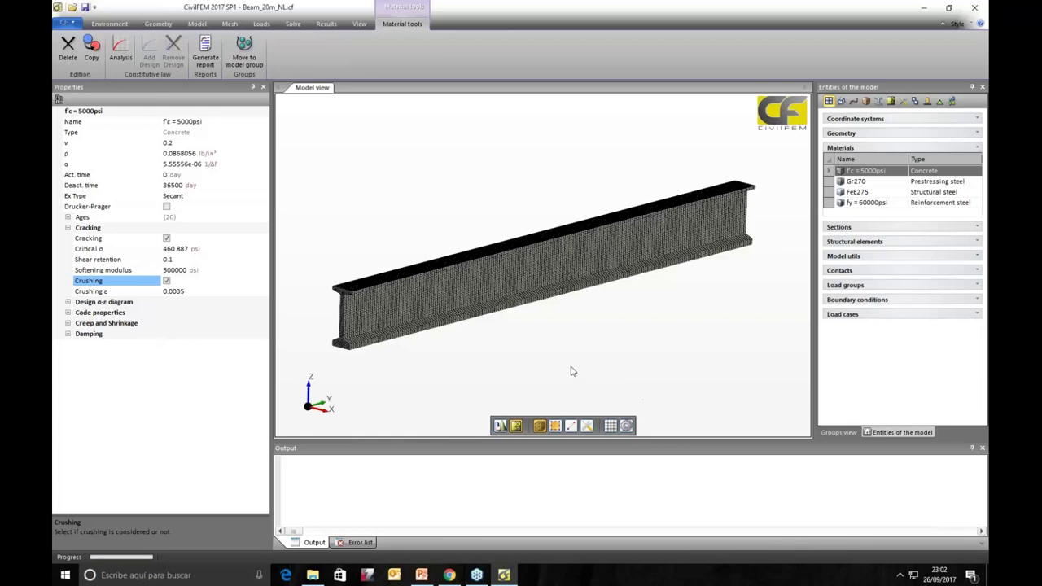
Step: Hide the 3D solid beam and sort the structural elements by name
left_click(499, 282)
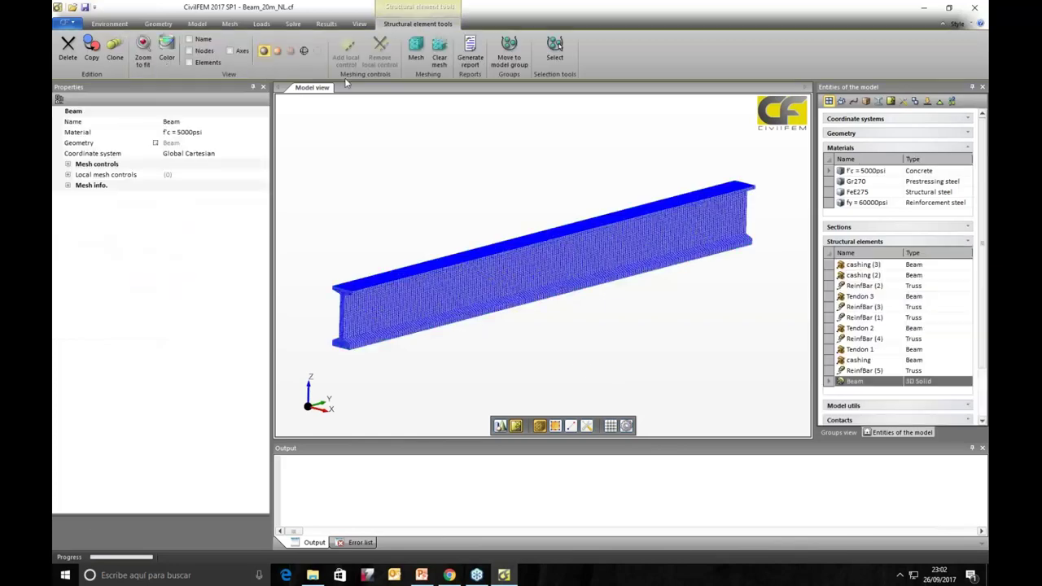
left_click(318, 52)
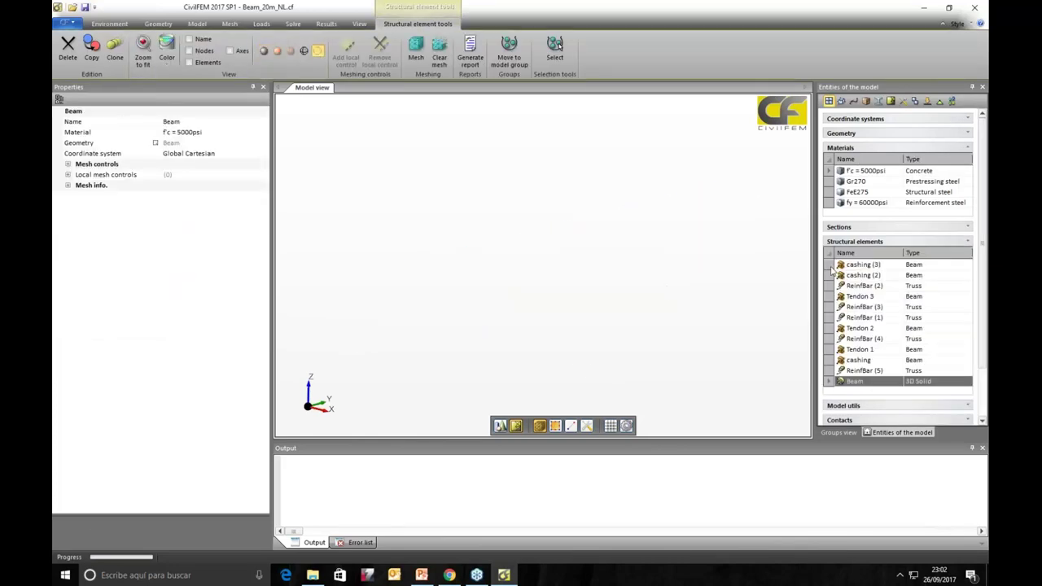
left_click(862, 254)
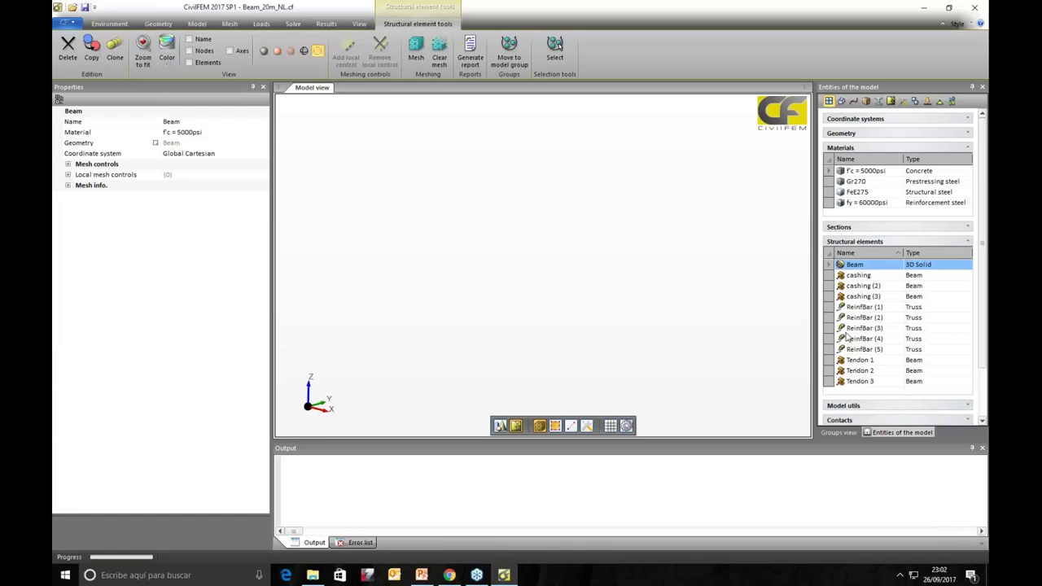
Step: Show the five truss elements ReinfBar (1) to ReinfBar (5) in the model view with their cross sections rendered
left_click(830, 308)
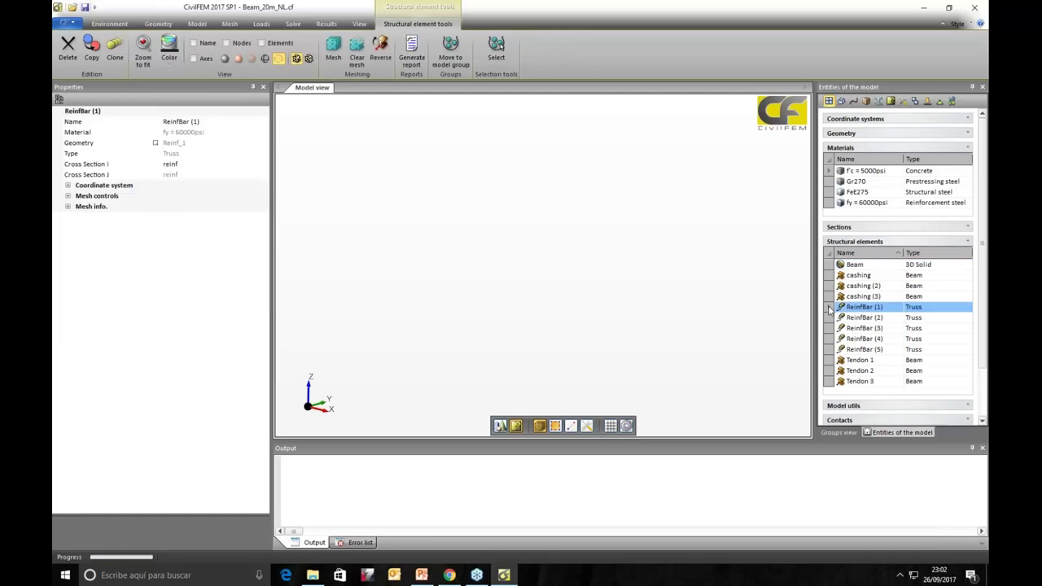
left_click(834, 350, "shift")
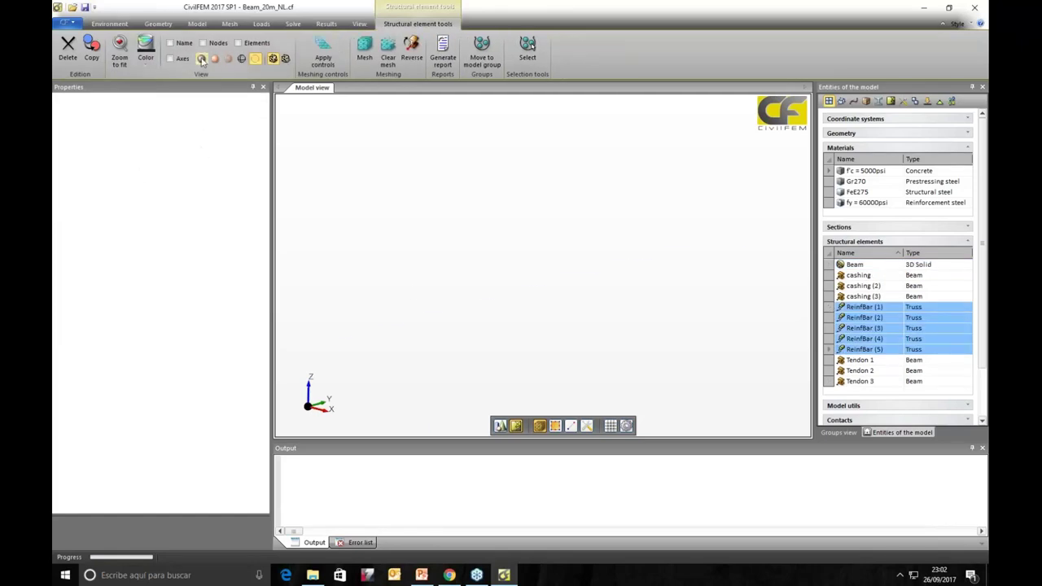
left_click(483, 343)
middle_click_drag(498, 255, 583, 334)
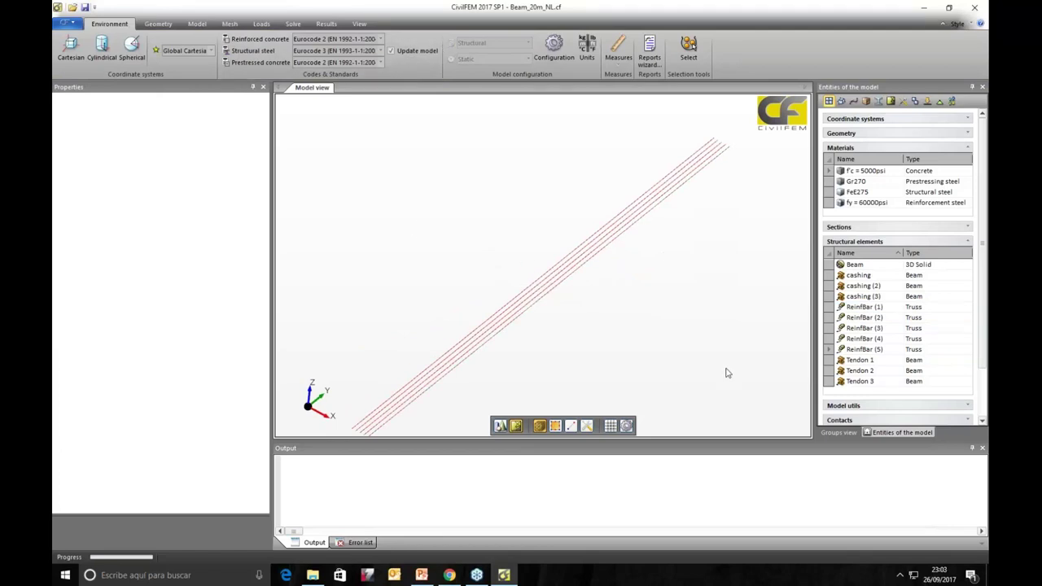
left_click_drag(656, 374, 431, 256)
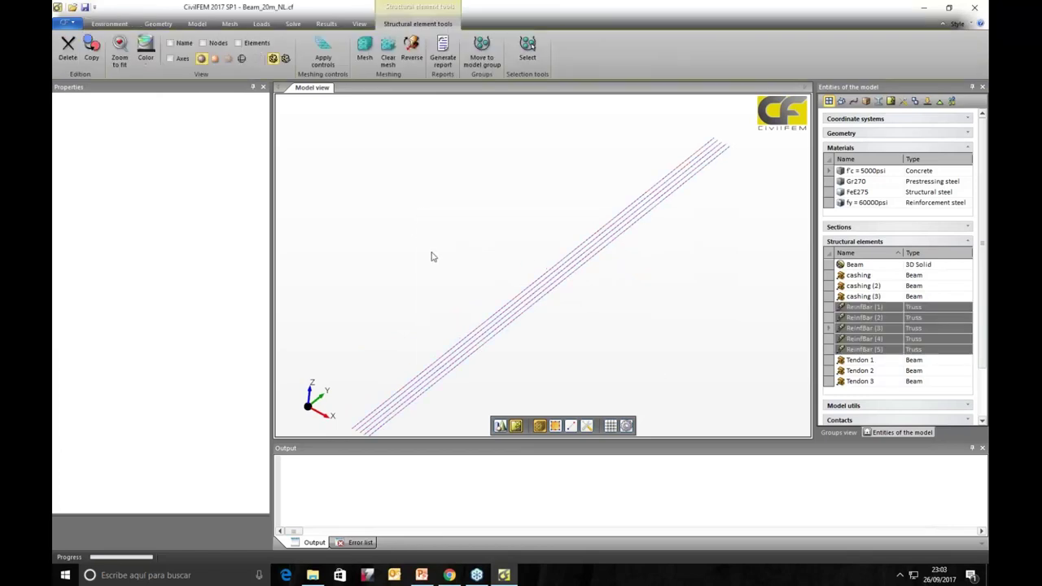
left_click(280, 62)
mouse_move(579, 317)
middle_mouse_down()
mouse_move(558, 288)
mouse_move(565, 316)
middle_mouse_up()
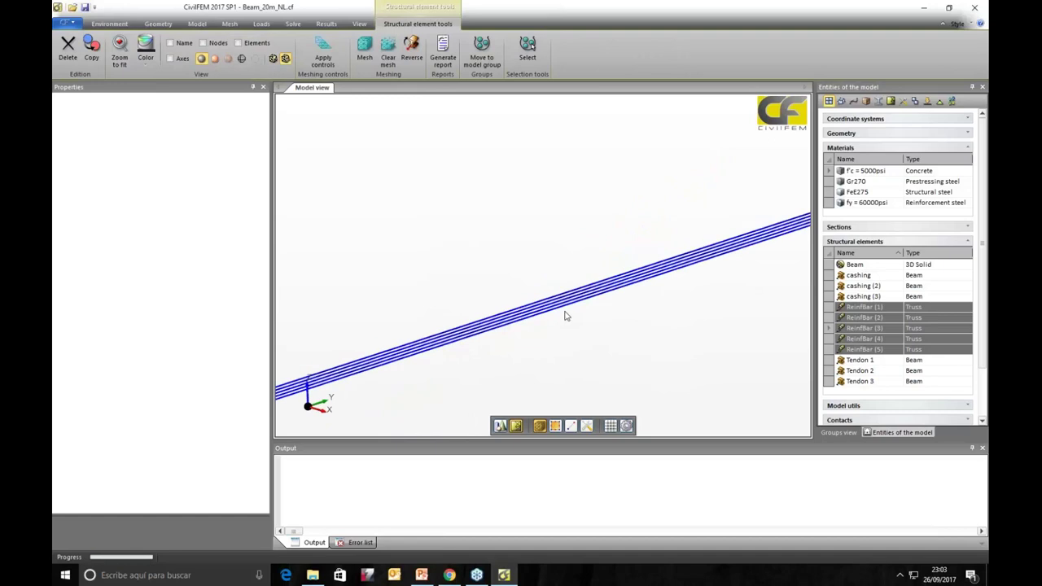
Step: Inspect ReinfBar (5) and chart the analysis stress-strain diagram of its fy = 60000psi reinforcement steel, closing the chart when done
left_click(562, 301)
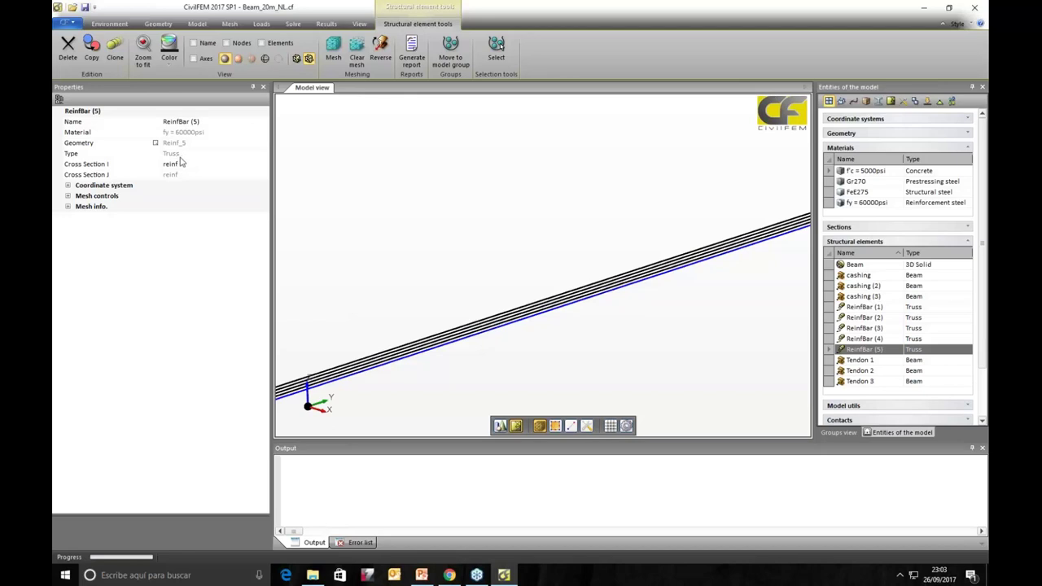
middle_click_drag(766, 350, 717, 305)
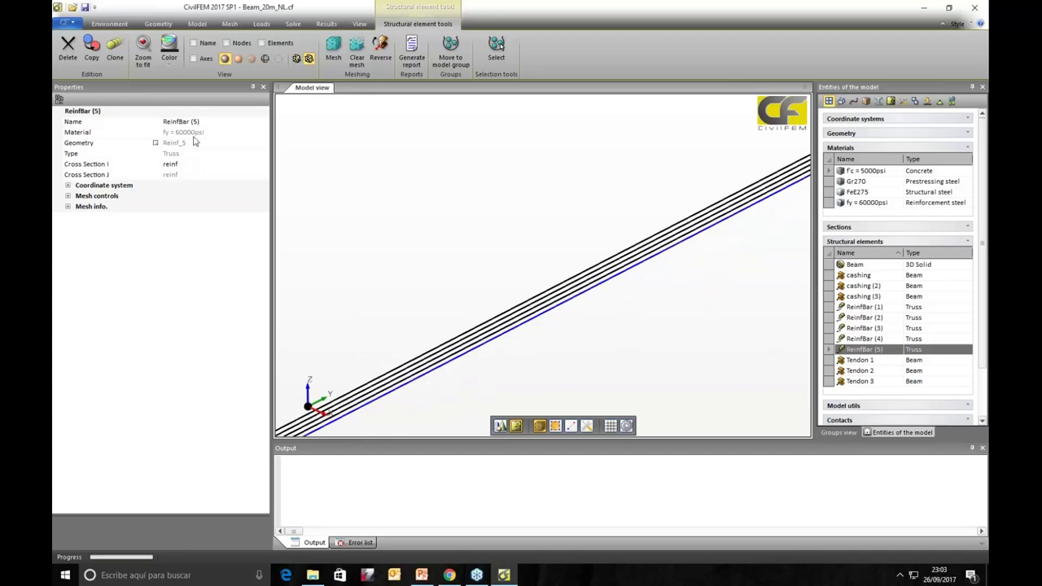
left_click(829, 204)
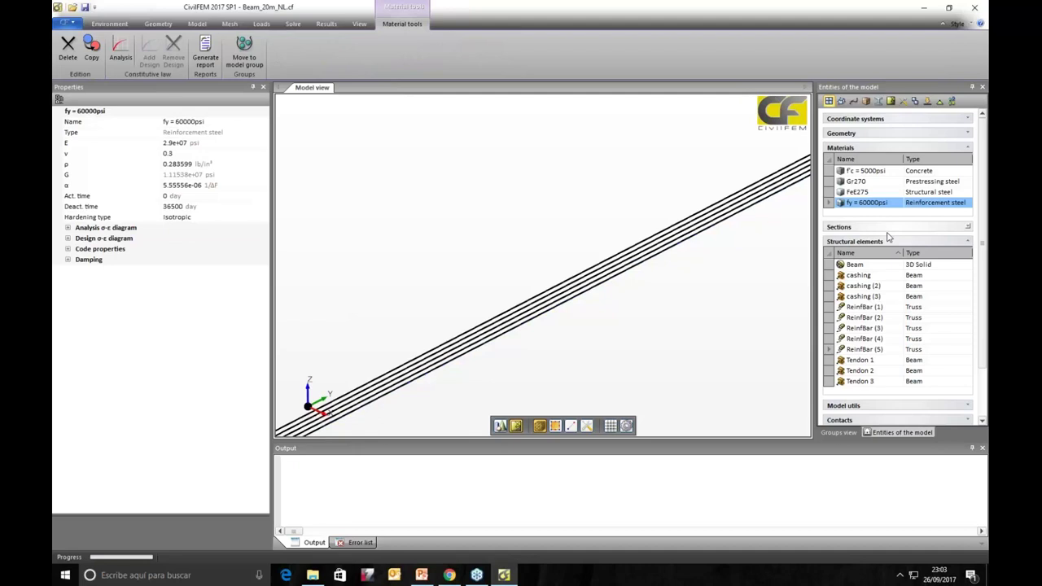
left_click(68, 230)
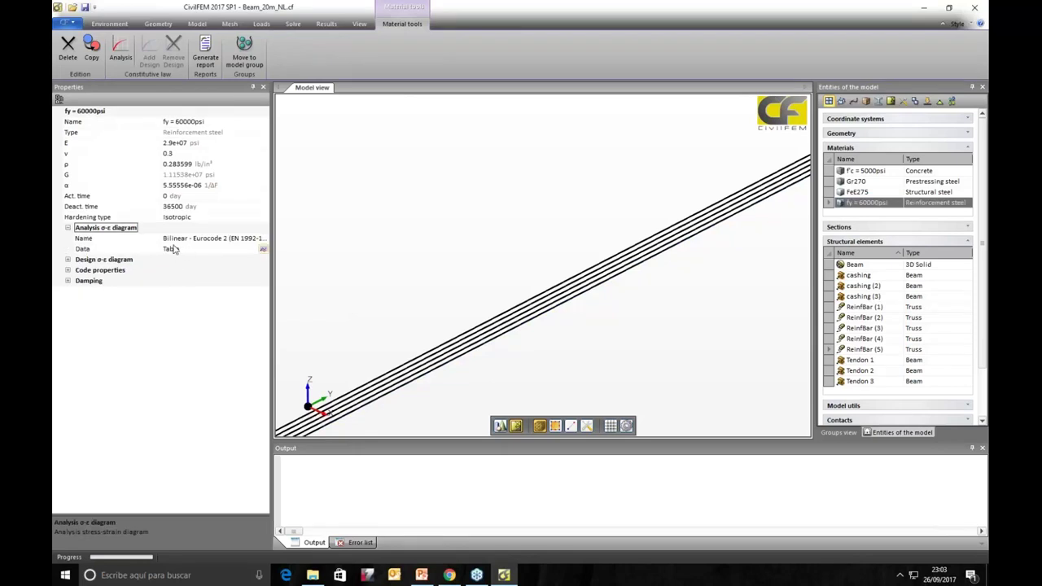
left_click(264, 249)
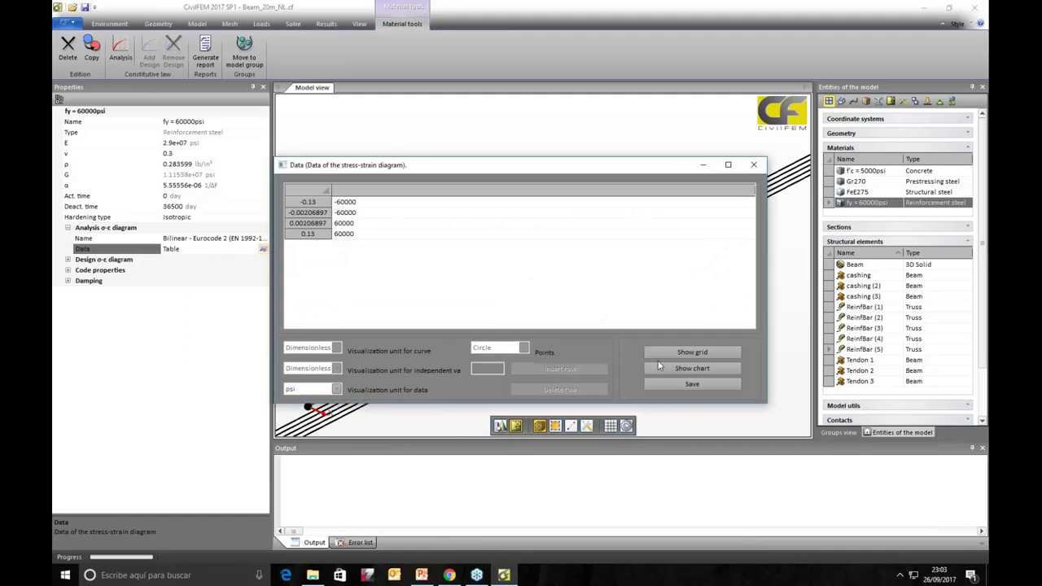
left_click(661, 368)
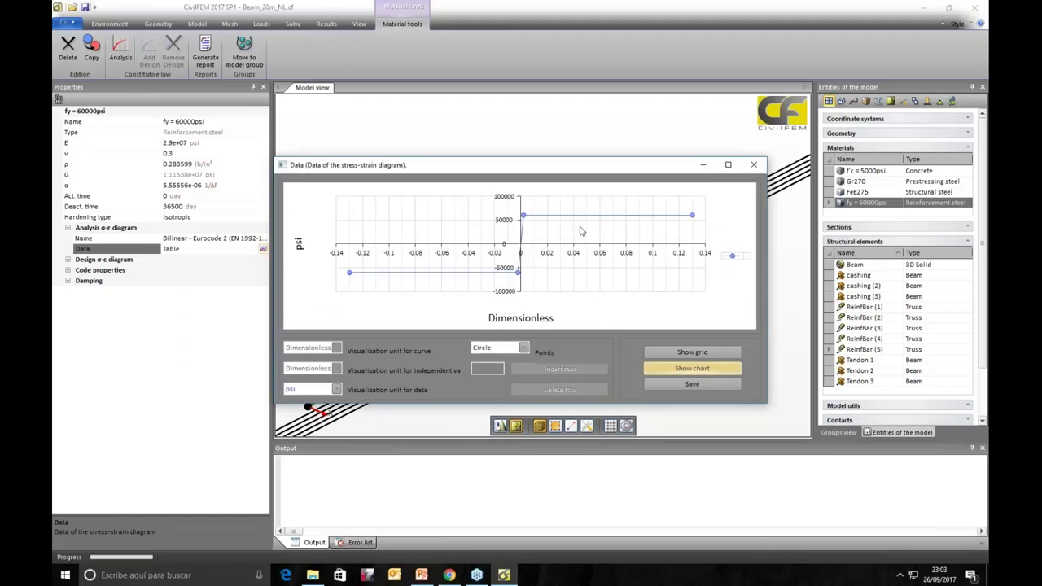
left_click(756, 166)
left_click(486, 313)
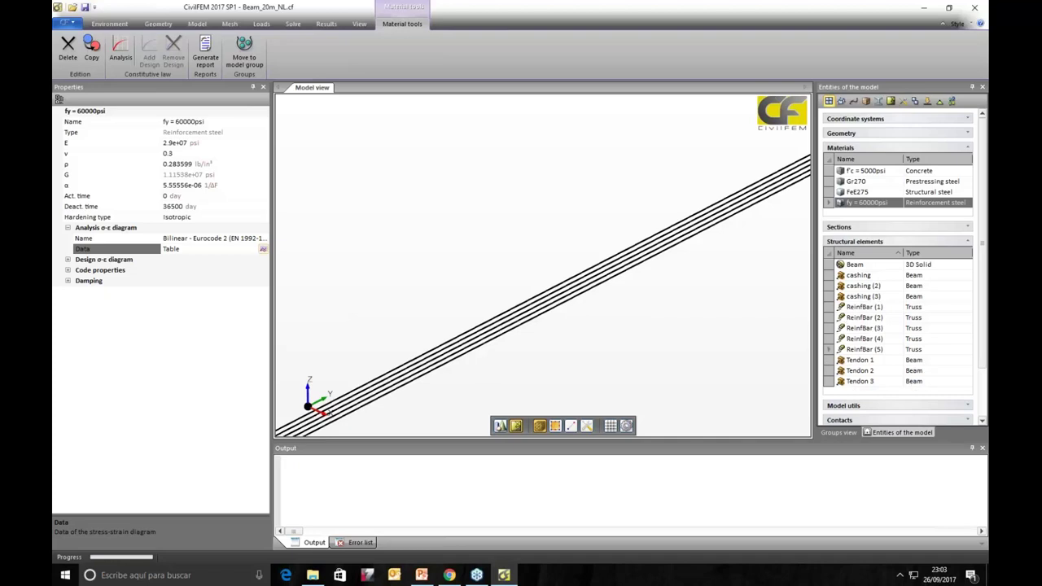
Step: Show Tendon 1 to Tendon 3 in the model view with their cross sections rendered, and inspect Tendon 1's properties
left_click(830, 361)
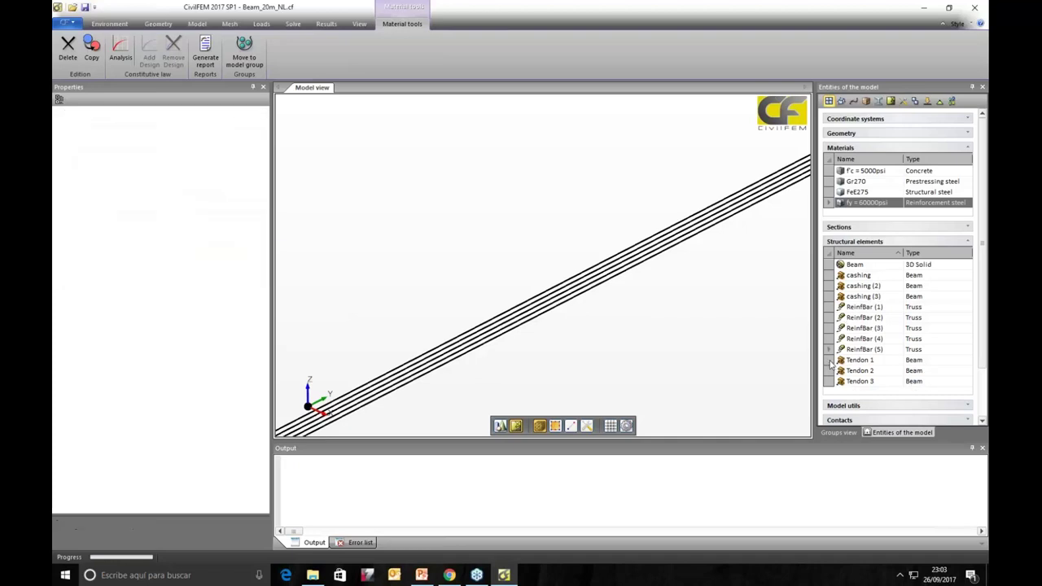
left_click(831, 383, "shift")
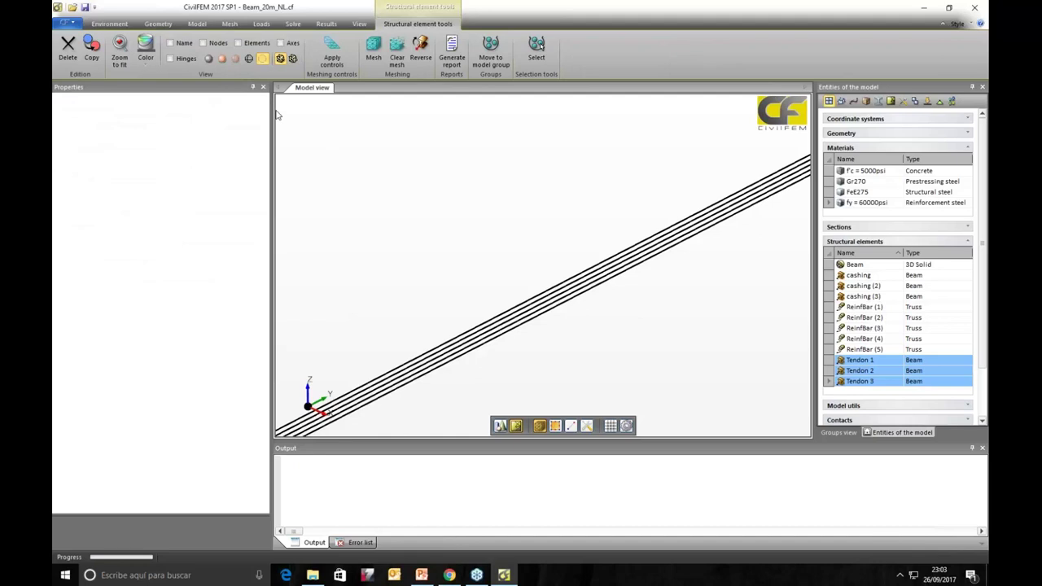
left_click(208, 59)
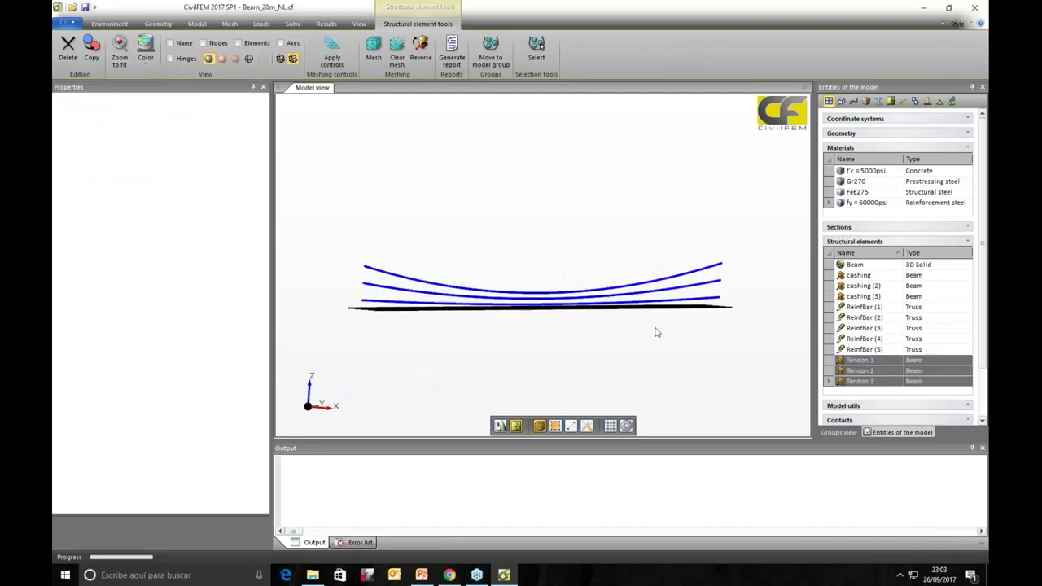
left_click(418, 279)
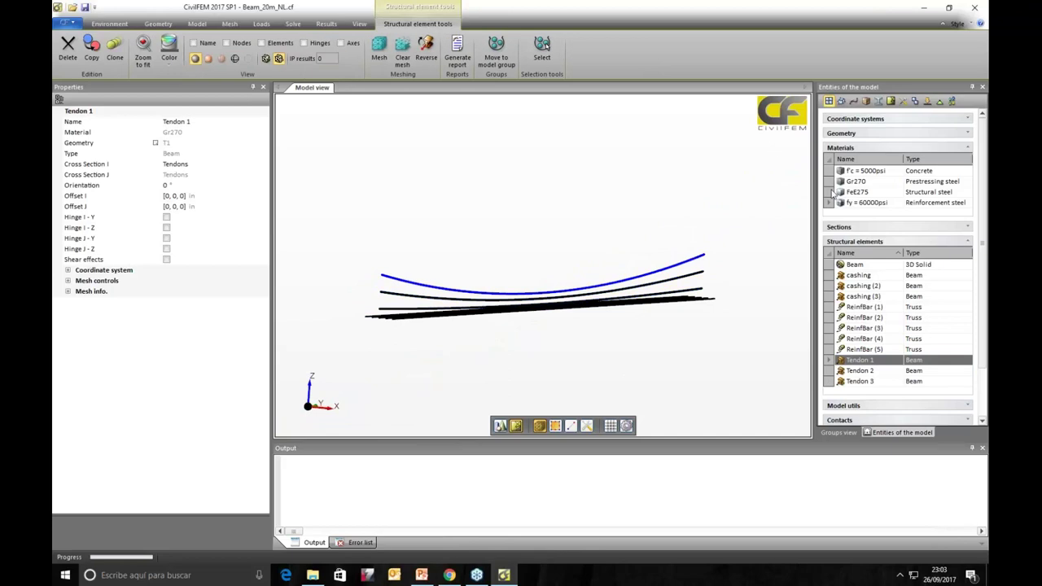
Step: Chart the analysis stress-strain diagram of the Gr270 prestressing steel, closing the chart when done
left_click(855, 182)
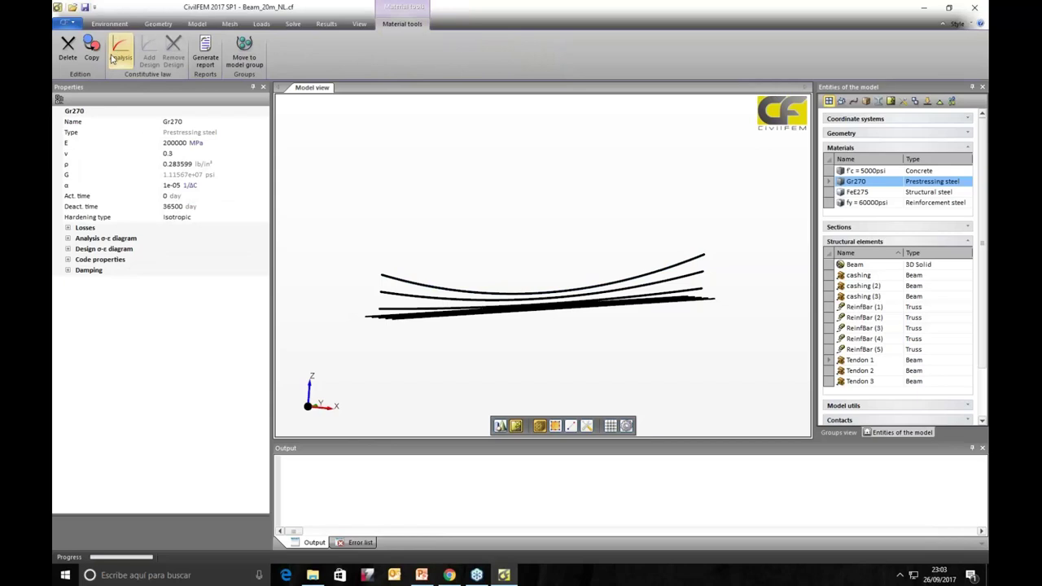
left_click(68, 238)
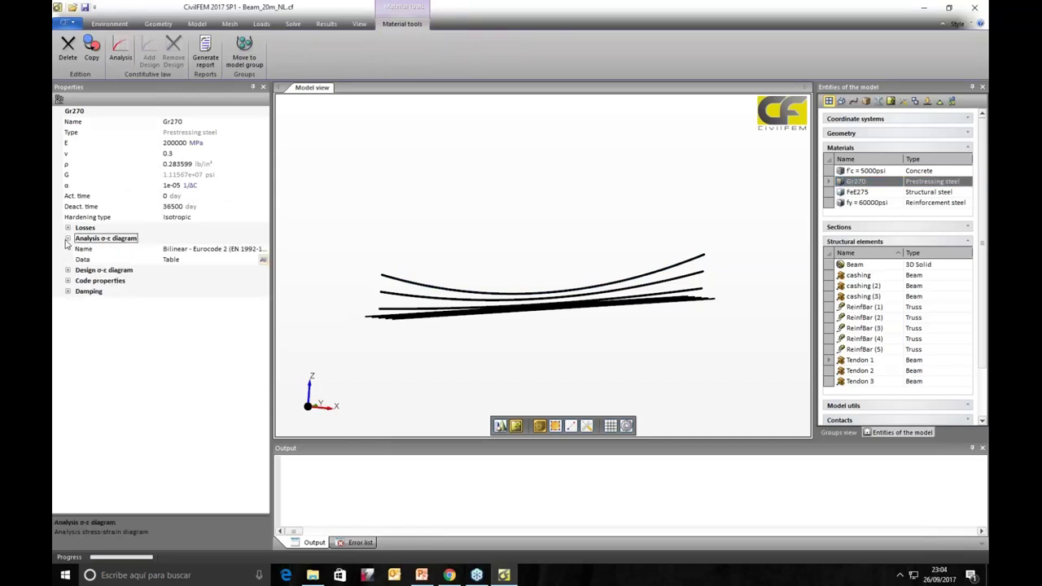
left_click(262, 259)
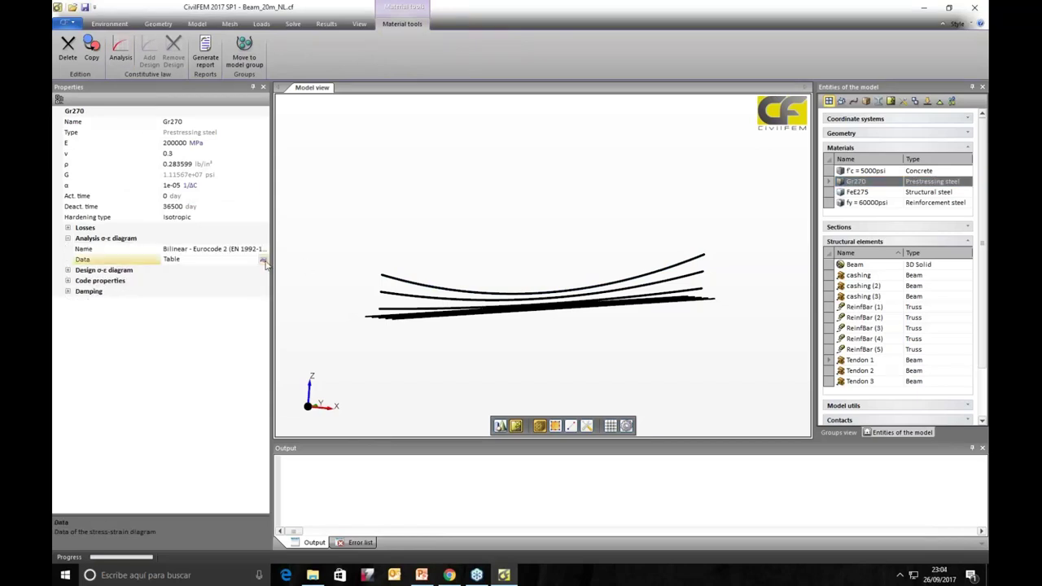
left_click(692, 368)
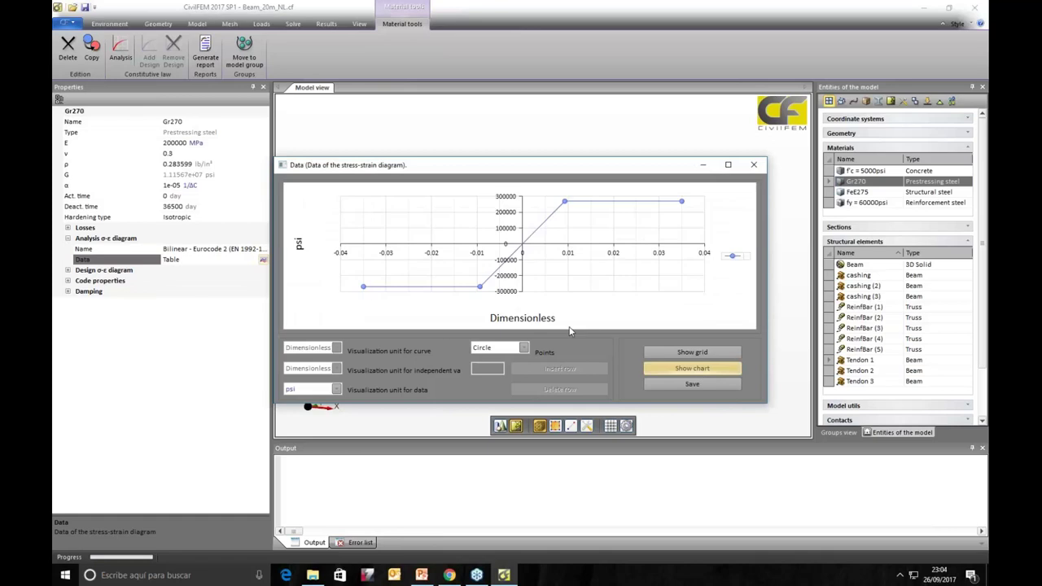
left_click(753, 165)
Step: Hide all the displayed reinforcement bars and tendons from the model view
left_click(496, 313)
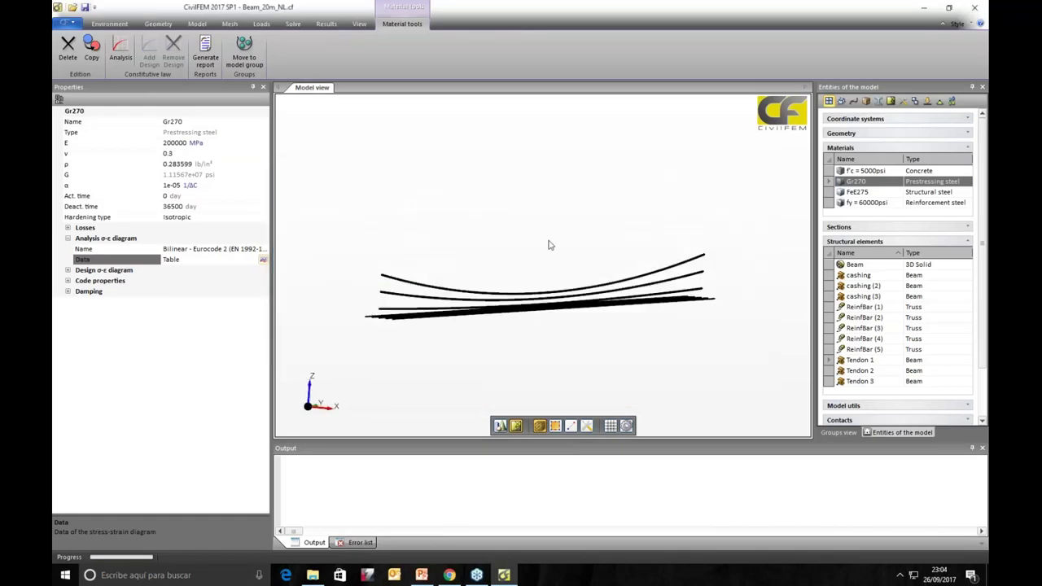
middle_click_drag(556, 221, 528, 300)
left_click_drag(527, 366, 379, 255)
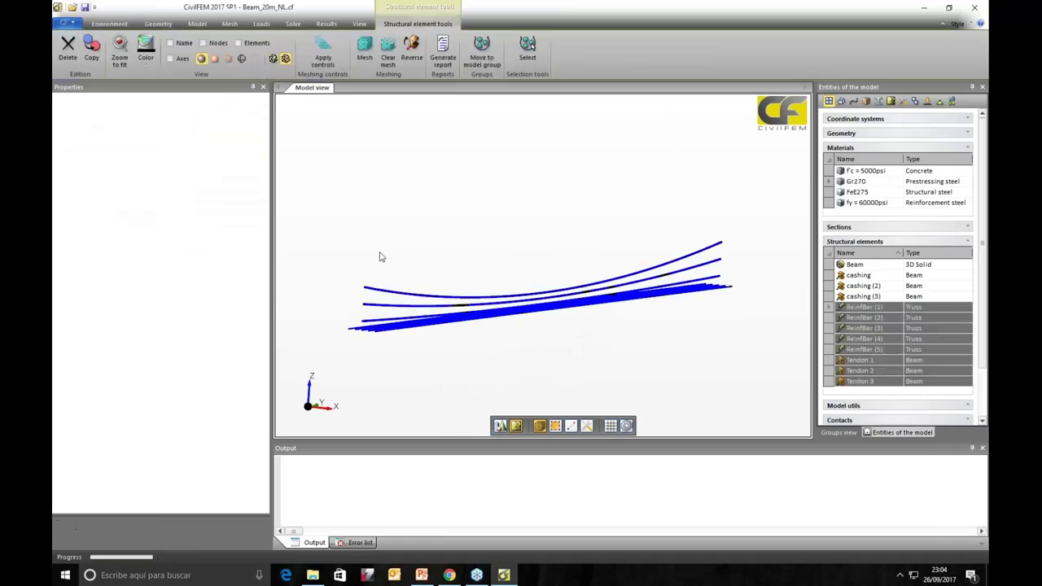
left_click(255, 59)
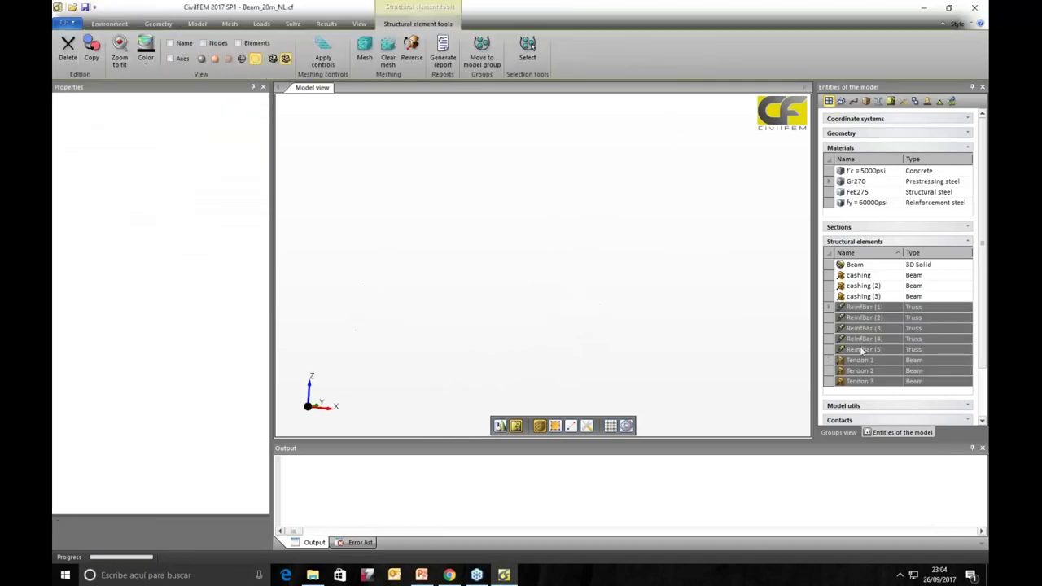
Step: Show the three cashing beams with their cross sections rendered and examine their tubular ends up close
left_click(830, 276)
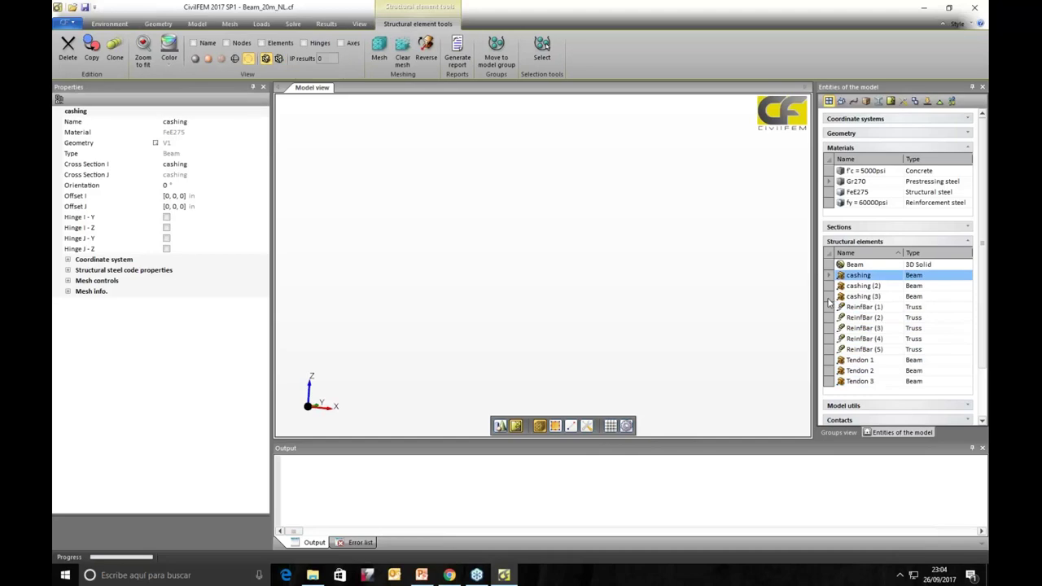
left_click(829, 298, "shift")
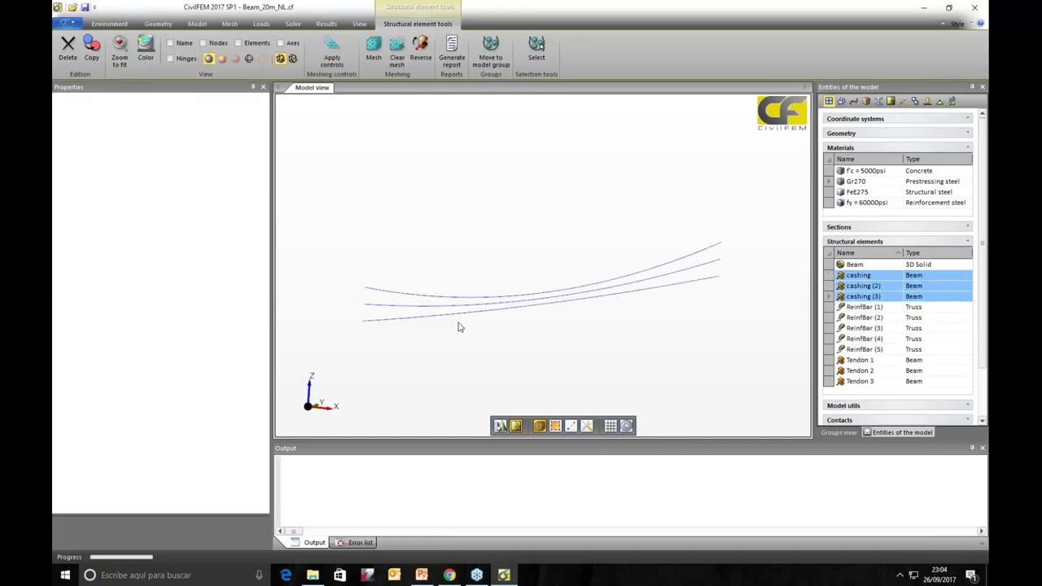
left_click(292, 59)
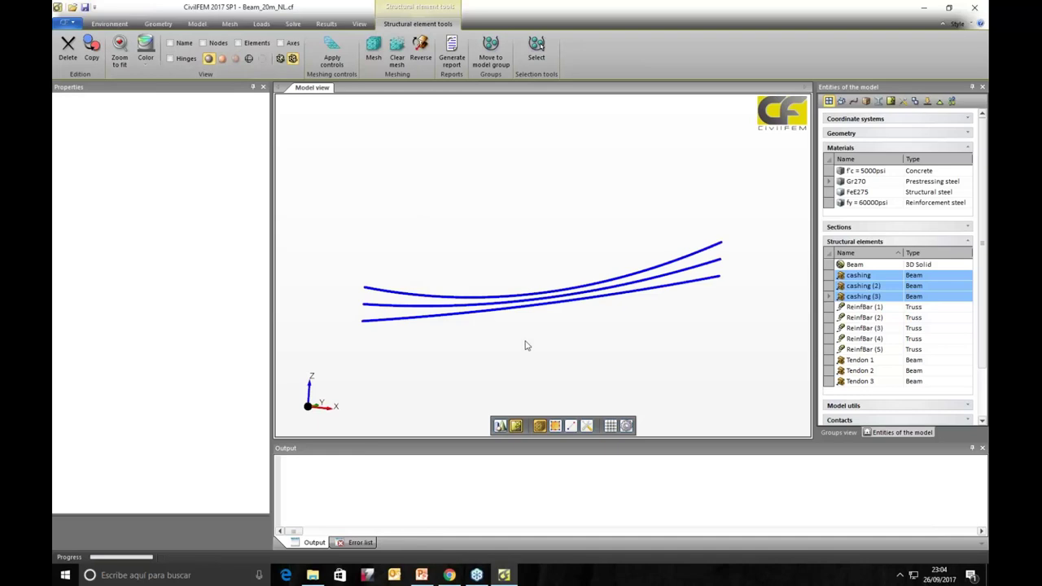
scroll(523, 344, "up", 5)
scroll(544, 244, "up", 5)
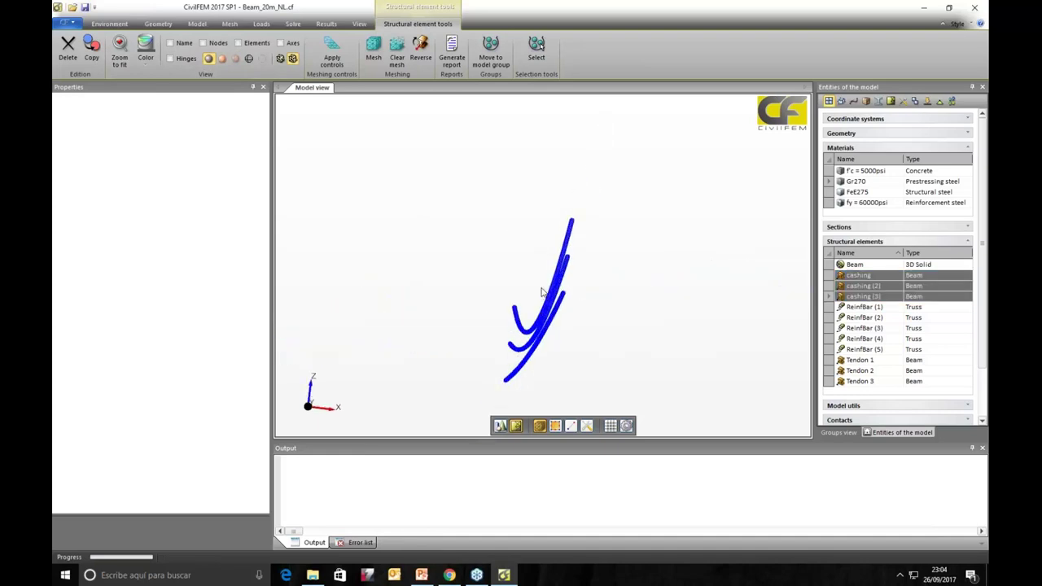
middle_click_drag(608, 328, 523, 342)
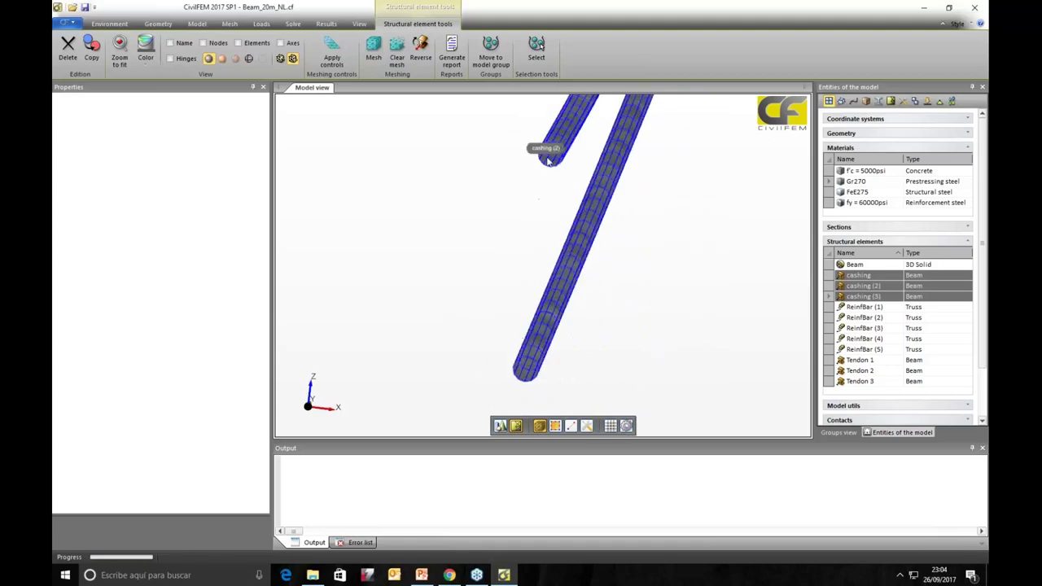
middle_click_drag(717, 384, 670, 332)
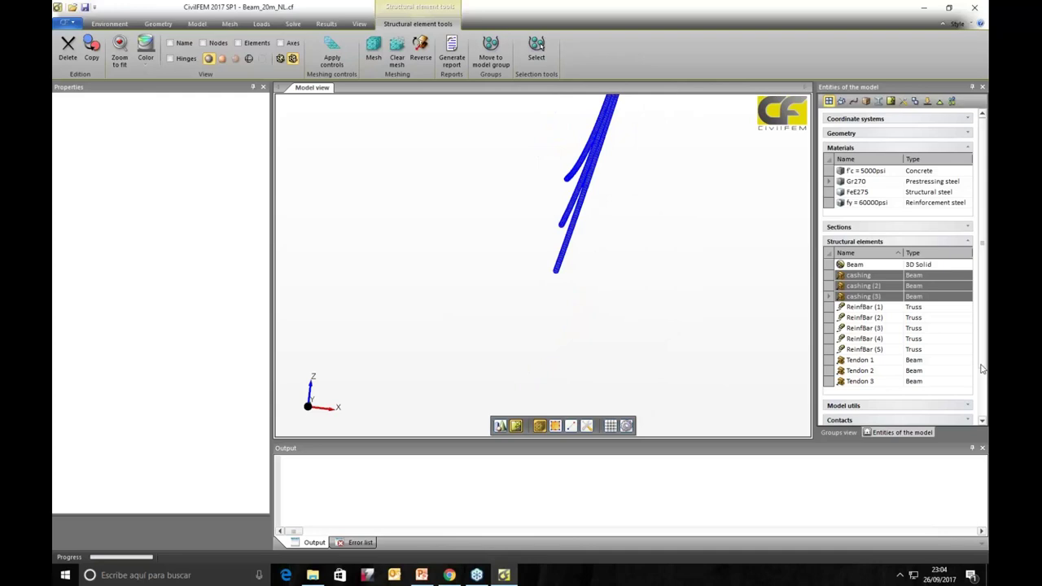
Step: Inspect the V3-T3 touching contact, including its interaction properties and its contacted and contacting elements
scroll(983, 395, "down", 2)
scroll(983, 395, "down", 1)
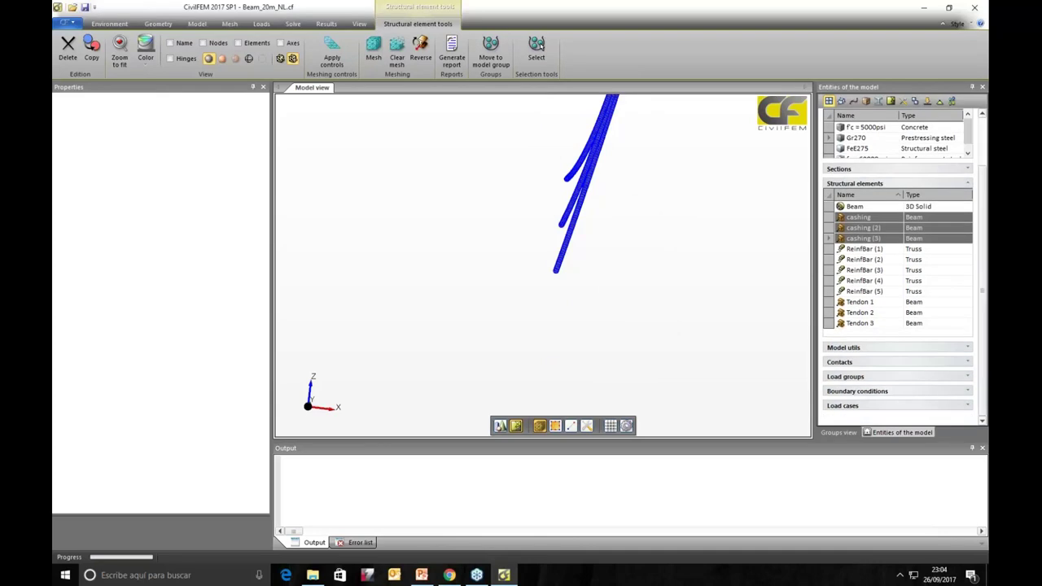
left_click(841, 363)
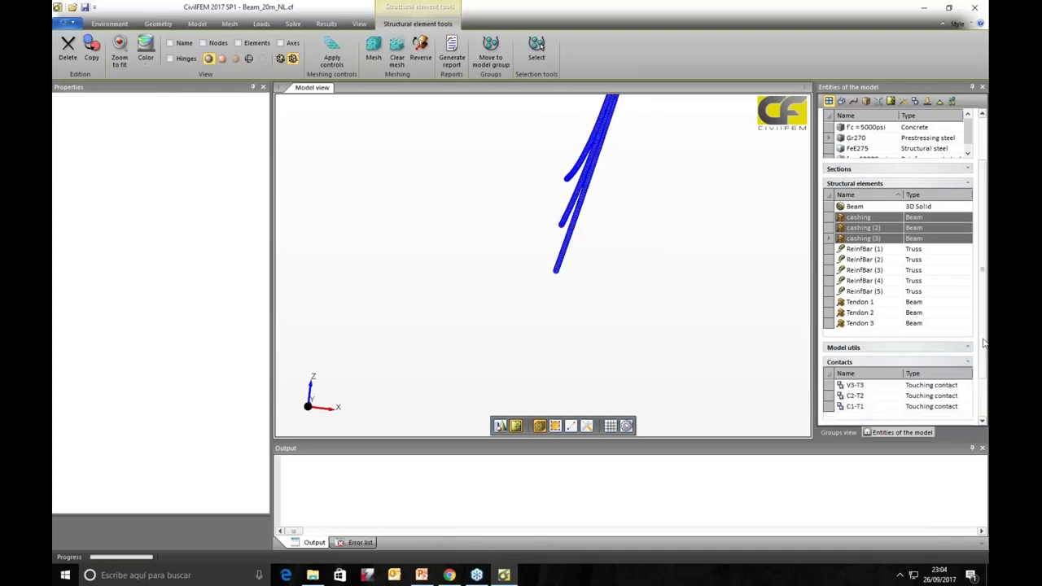
scroll(983, 344, "down", 3)
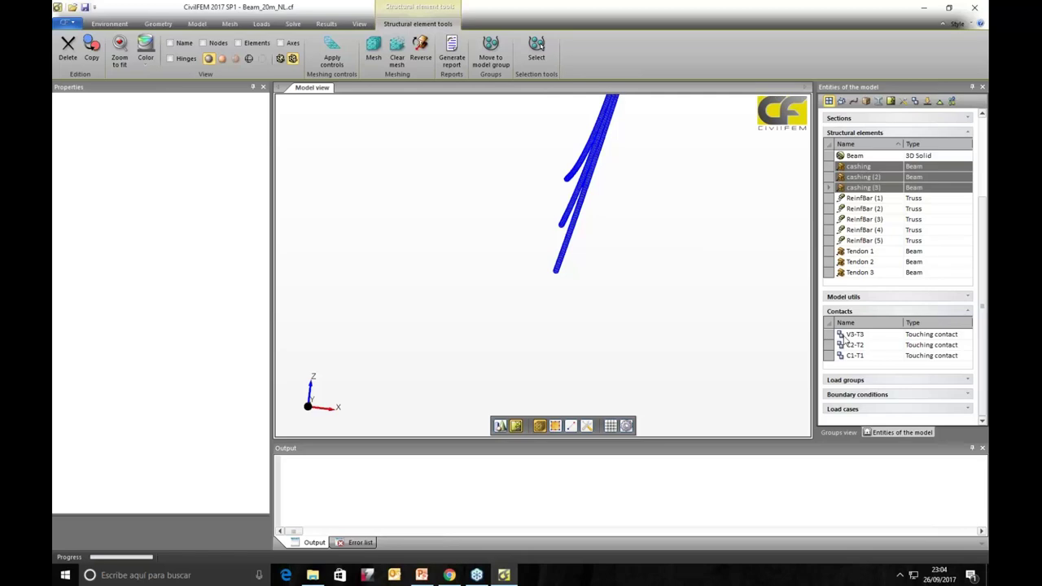
left_click(949, 337)
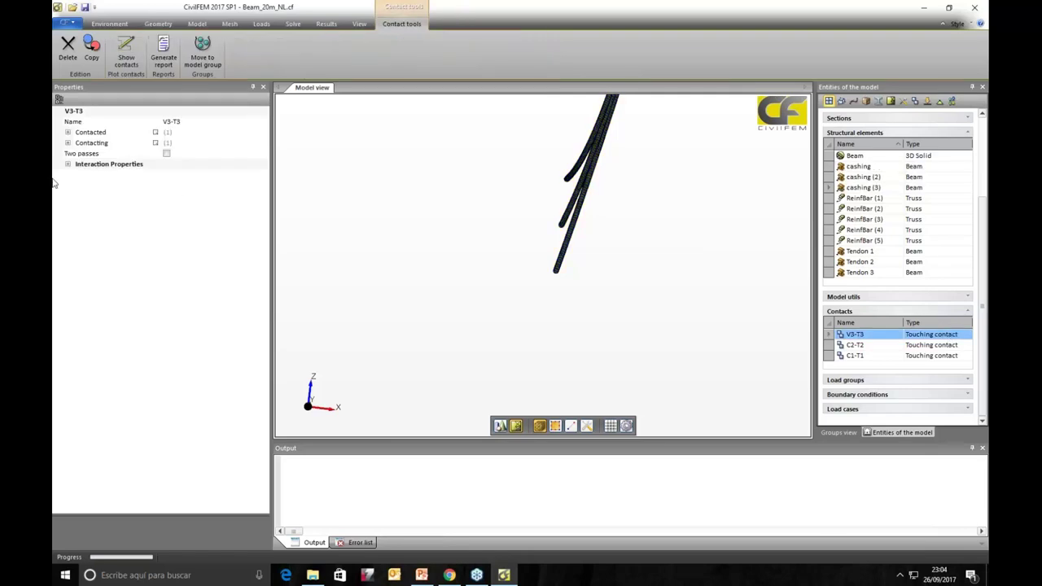
left_click(67, 166)
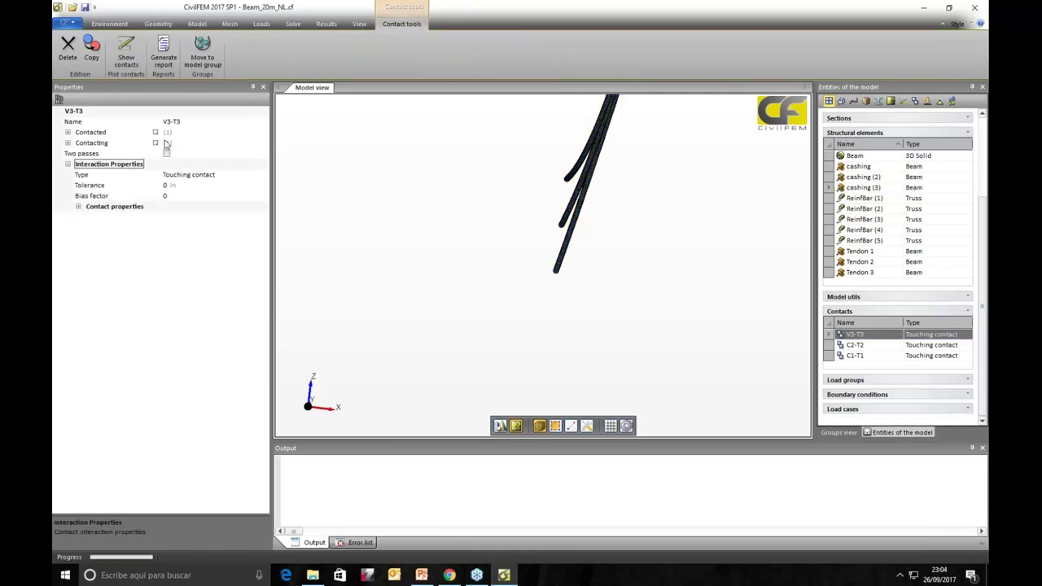
left_click(68, 132)
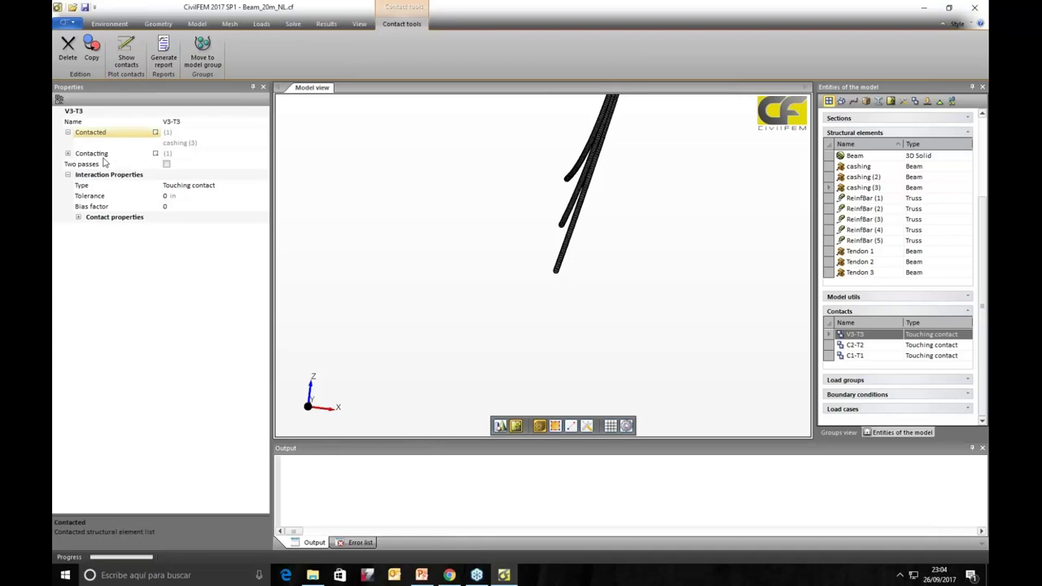
left_click(68, 153)
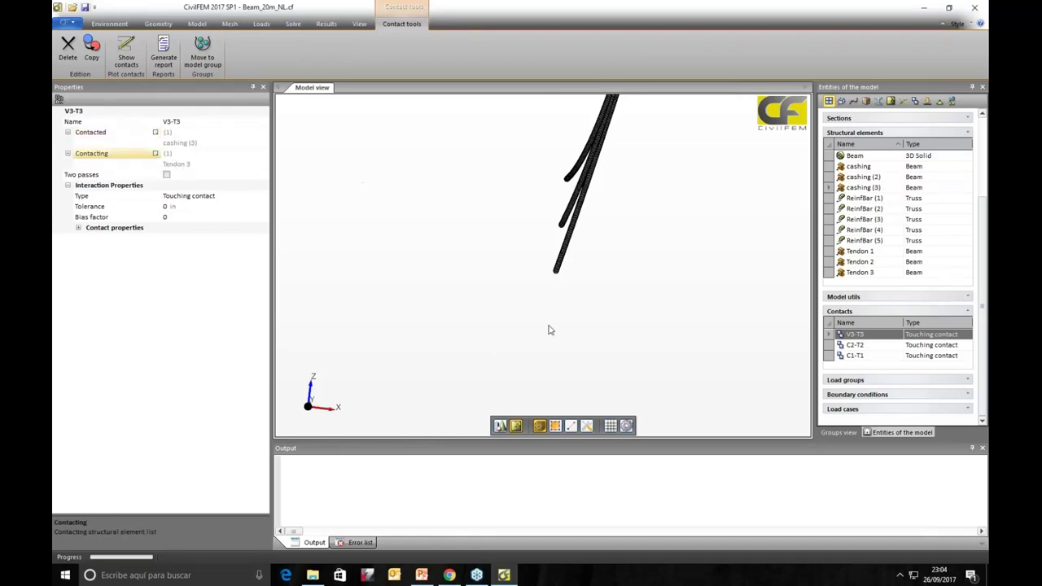
Step: Show all structural elements together in the model view, from the 3D solid beam to Tendon 3
scroll(508, 323, "down", 3)
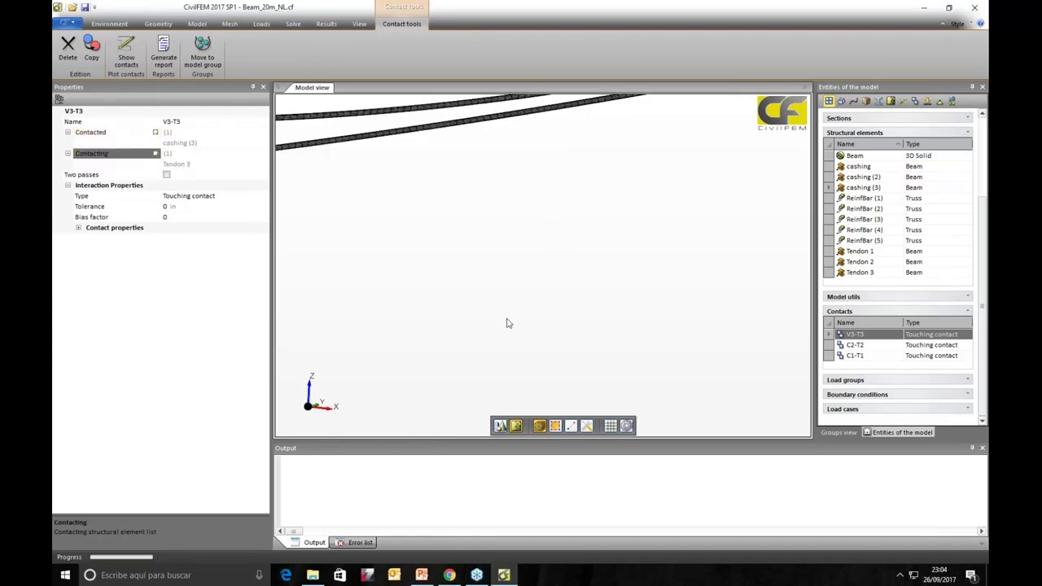
left_click(829, 151)
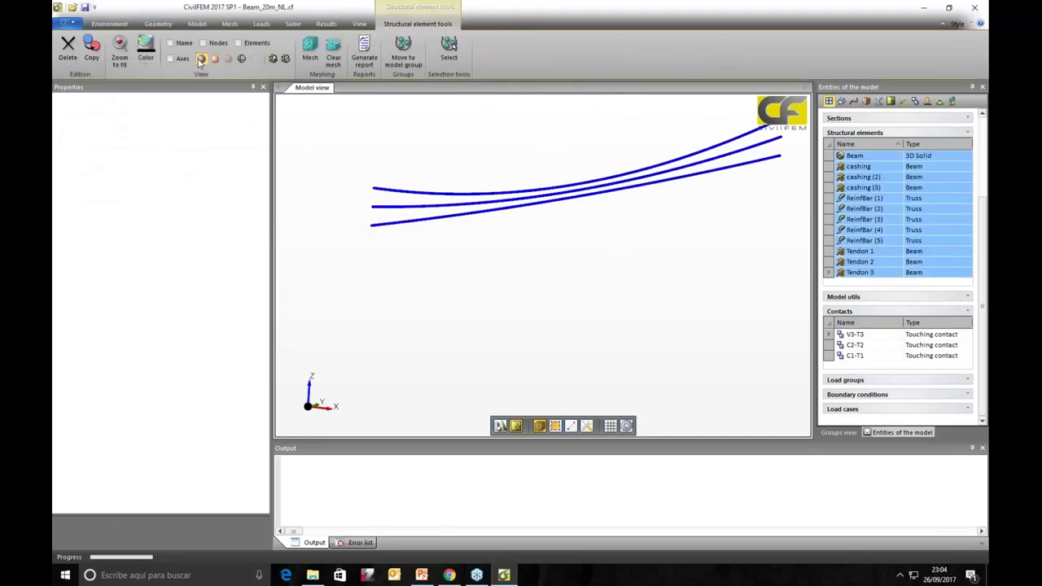
left_click(201, 59)
scroll(497, 283, "up", 2)
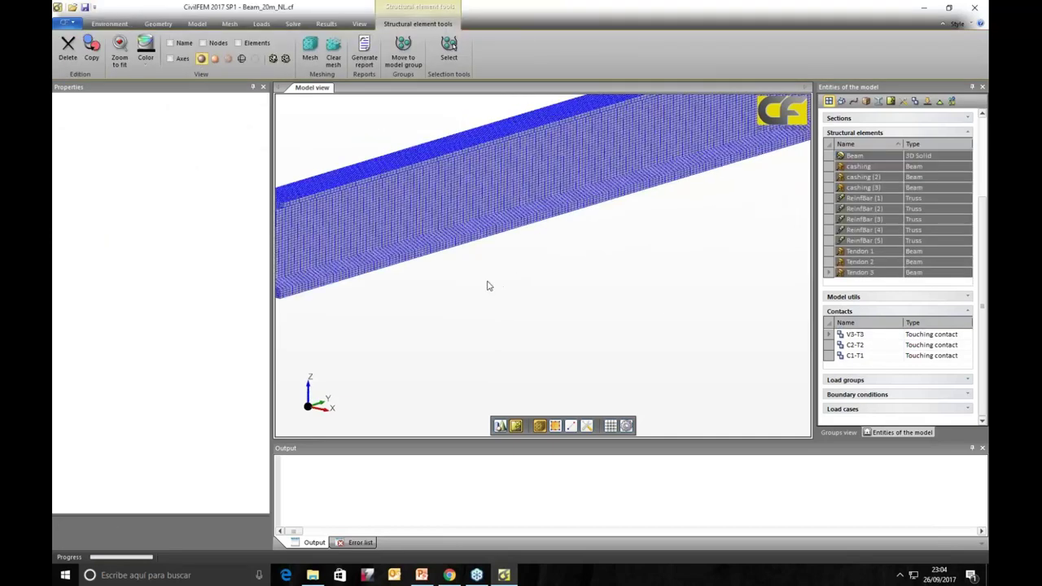
scroll(492, 354, "down", 3)
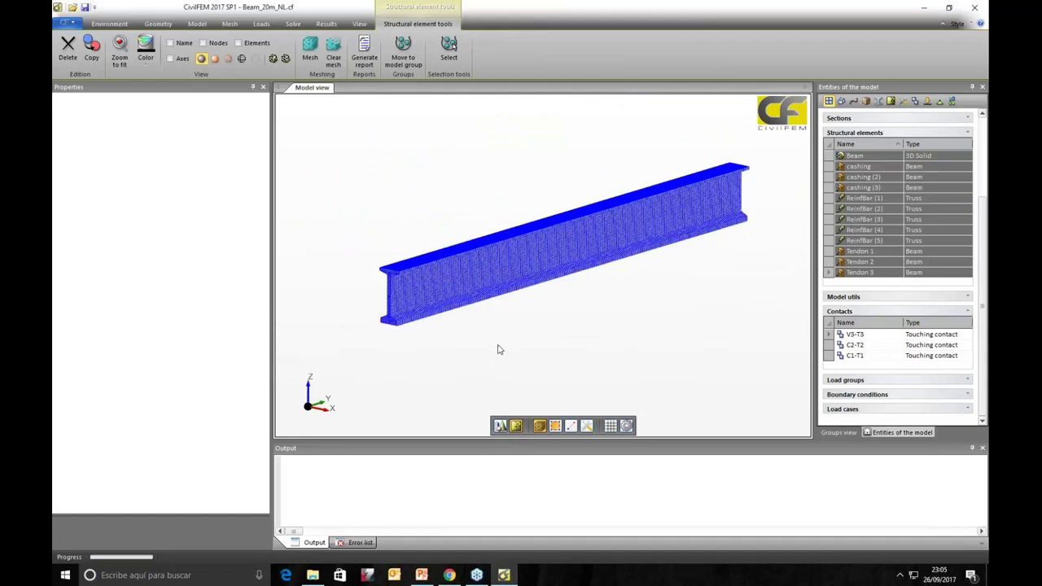
Step: Examine the beam's end face up close, checking how the rebars, cashings and tendons sit in the solid mesh
mouse_move(701, 290)
middle_mouse_down()
mouse_move(705, 305)
mouse_move(713, 297)
middle_mouse_up()
scroll(581, 349, "up", 2)
middle_click_drag(582, 350, 610, 362)
scroll(741, 394, "up", 3)
scroll(702, 377, "up", 2)
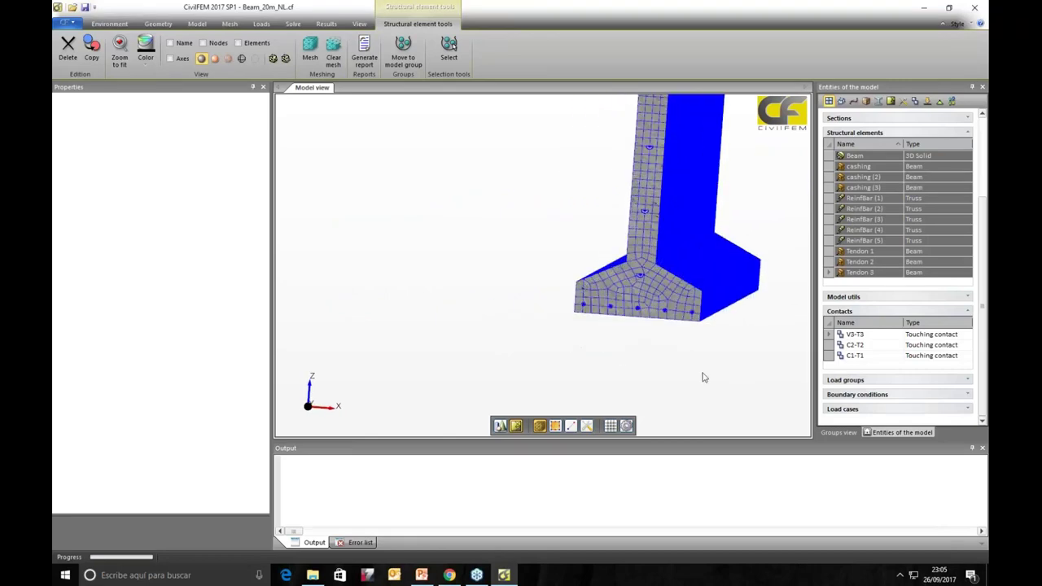
middle_click_drag(636, 323, 628, 360)
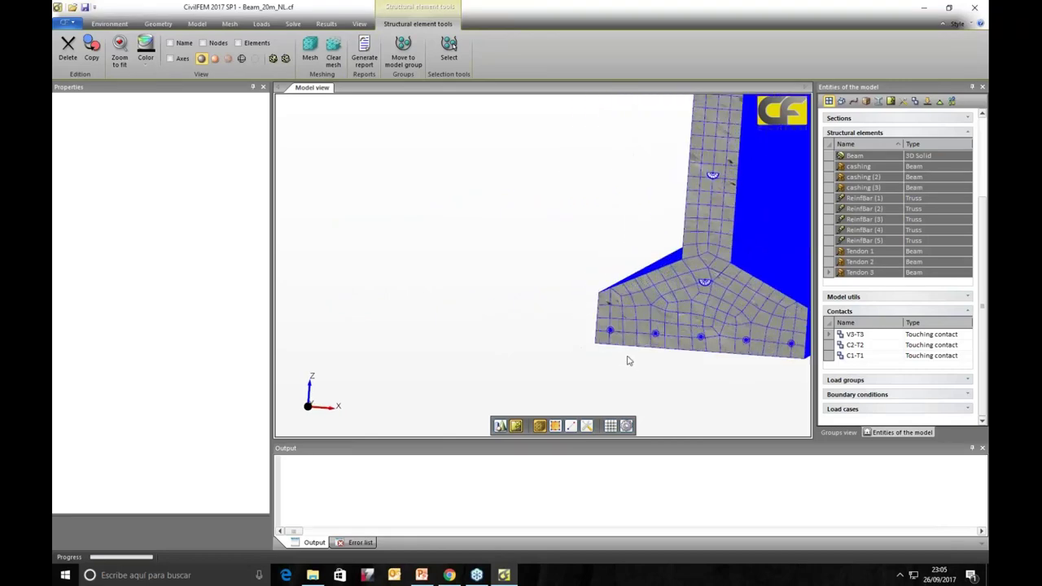
middle_click_drag(571, 248, 410, 209)
scroll(600, 372, "up", 3)
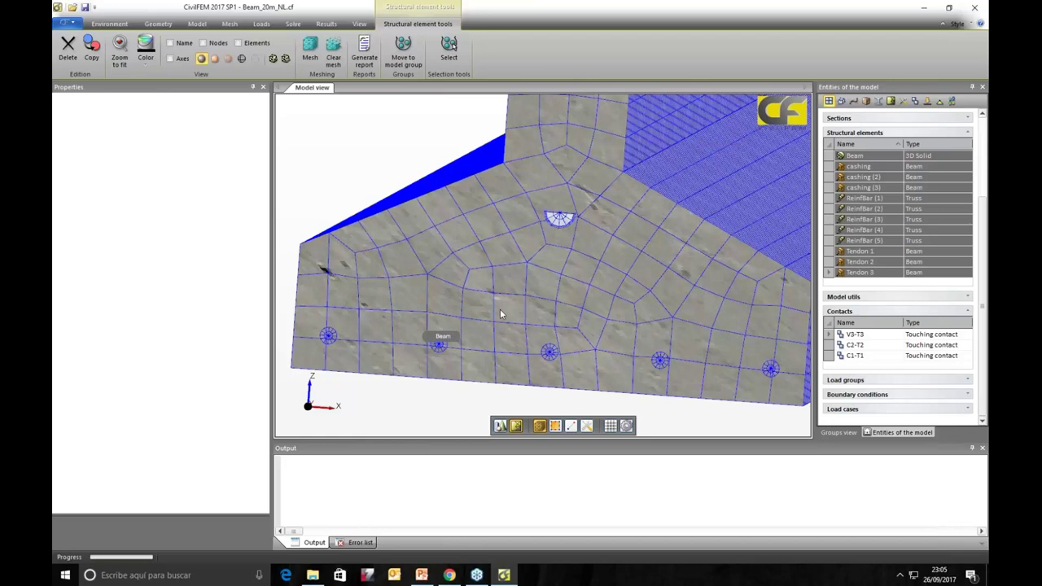
scroll(395, 170, "down", 5)
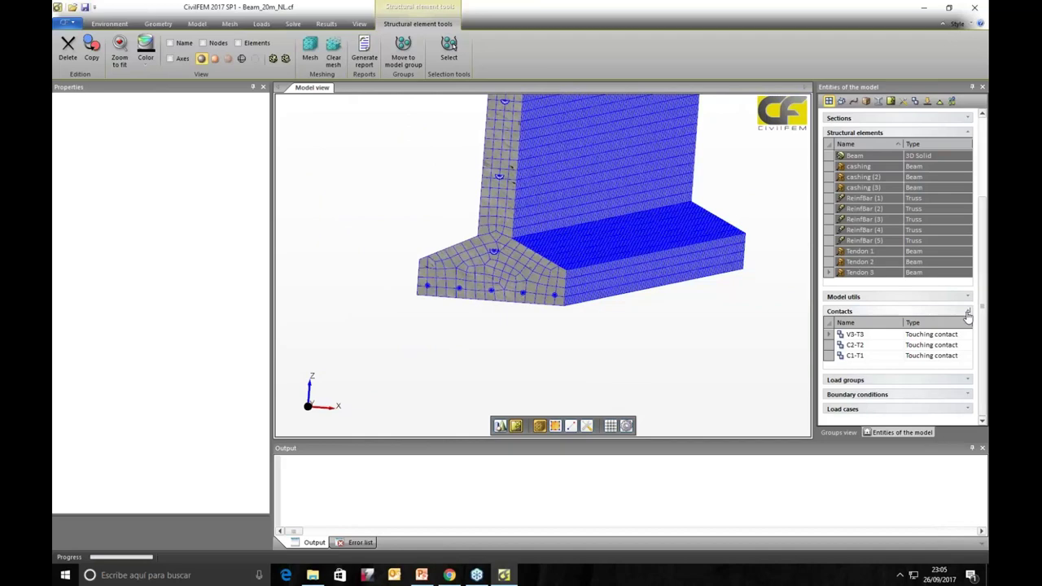
Step: Collapse the contacts and structural elements lists and expand the model utils list of insertions and tyings
left_click(968, 313)
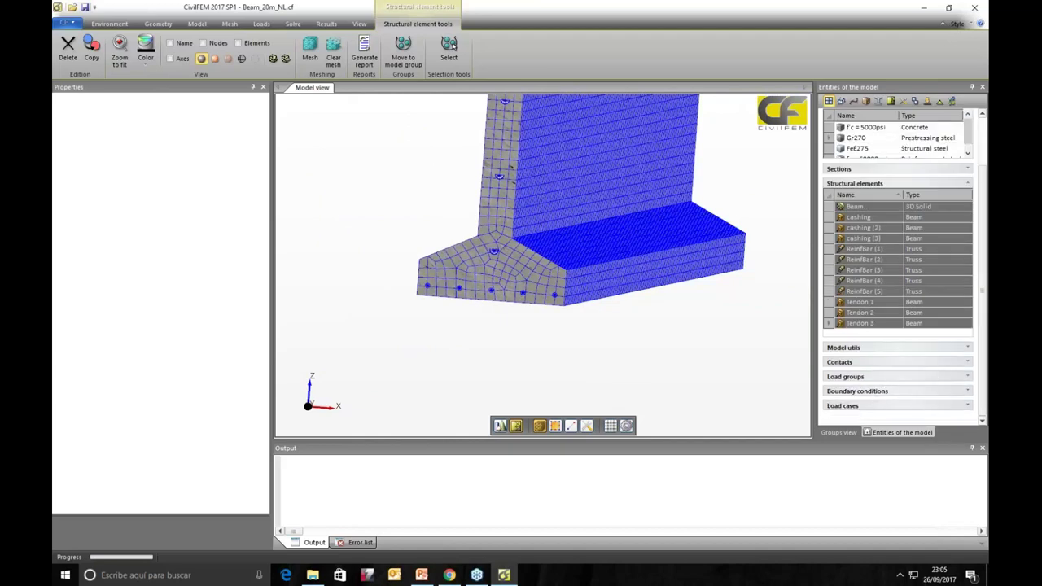
left_click(968, 183)
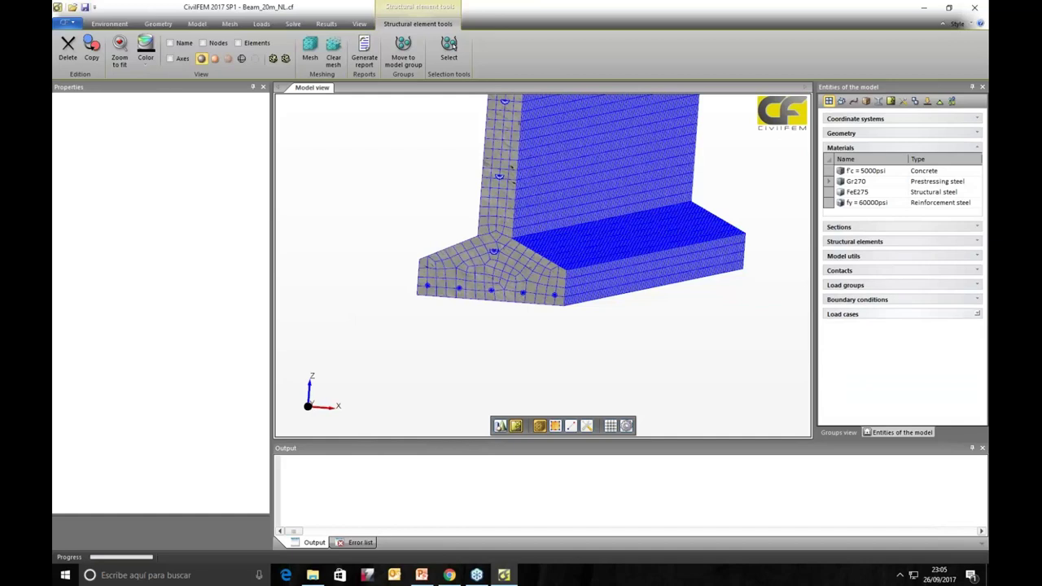
left_click(845, 257)
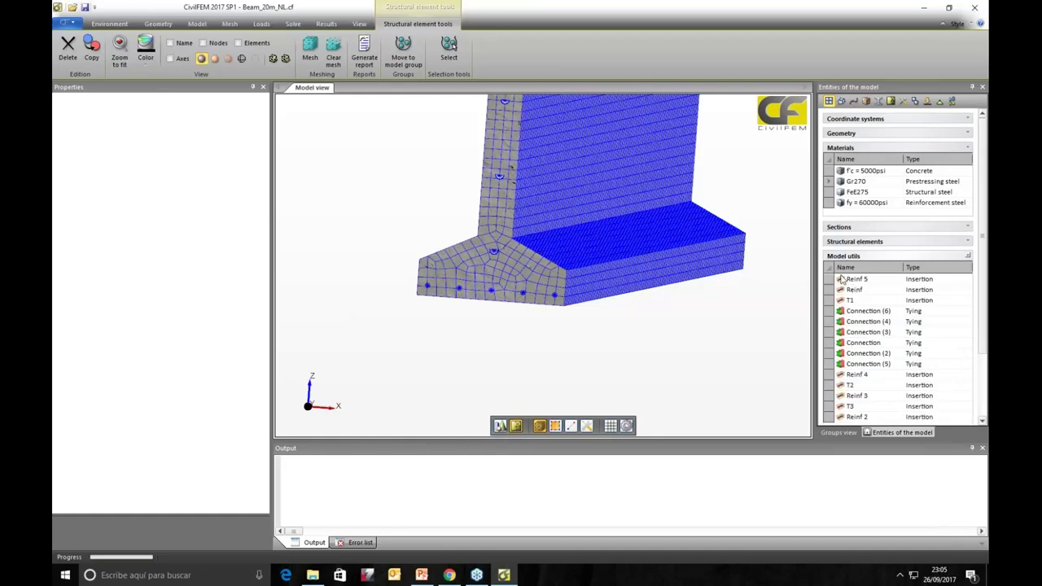
Step: Sort the model utils by name and inspect the Reinf insertion's host elements and inserted elements
left_click(829, 267)
left_click(859, 269)
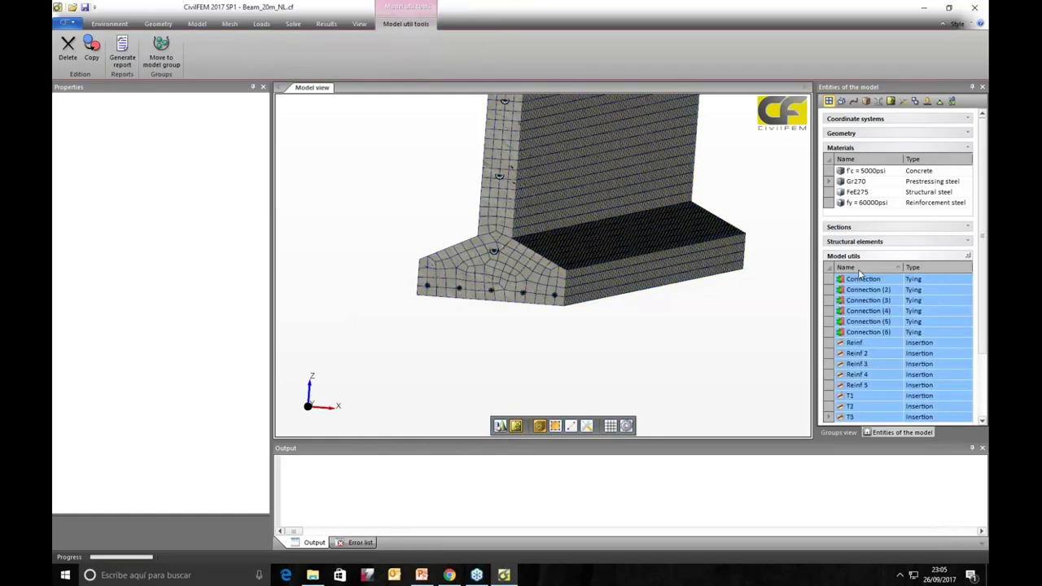
scroll(892, 355, "down", 1)
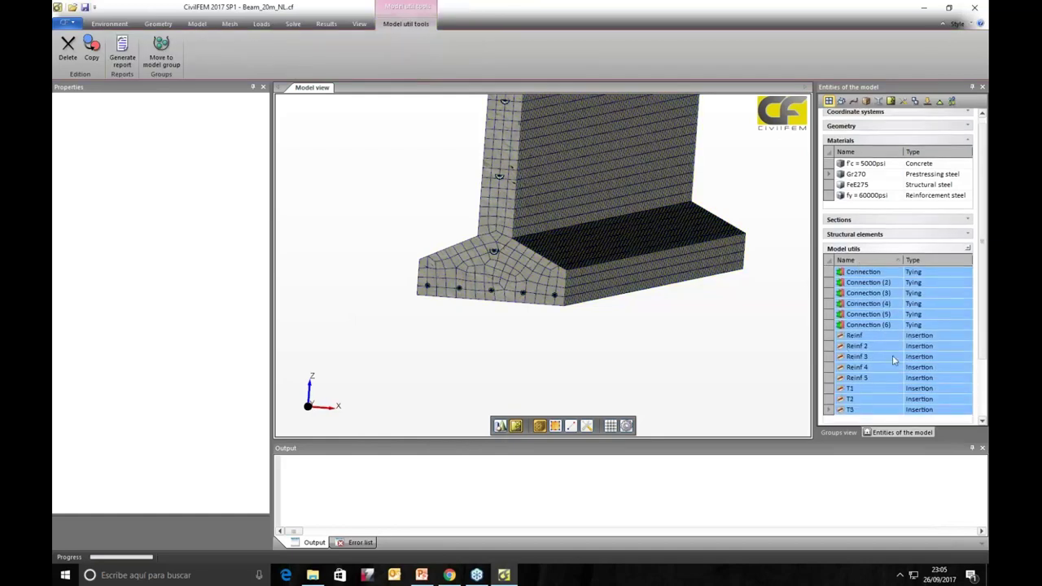
left_click(832, 335)
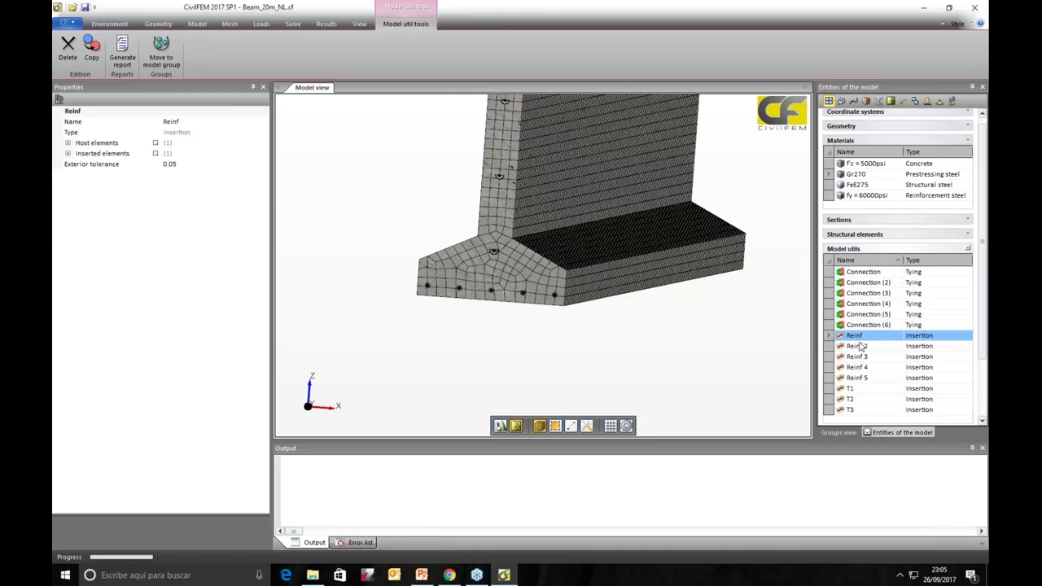
left_click(69, 143)
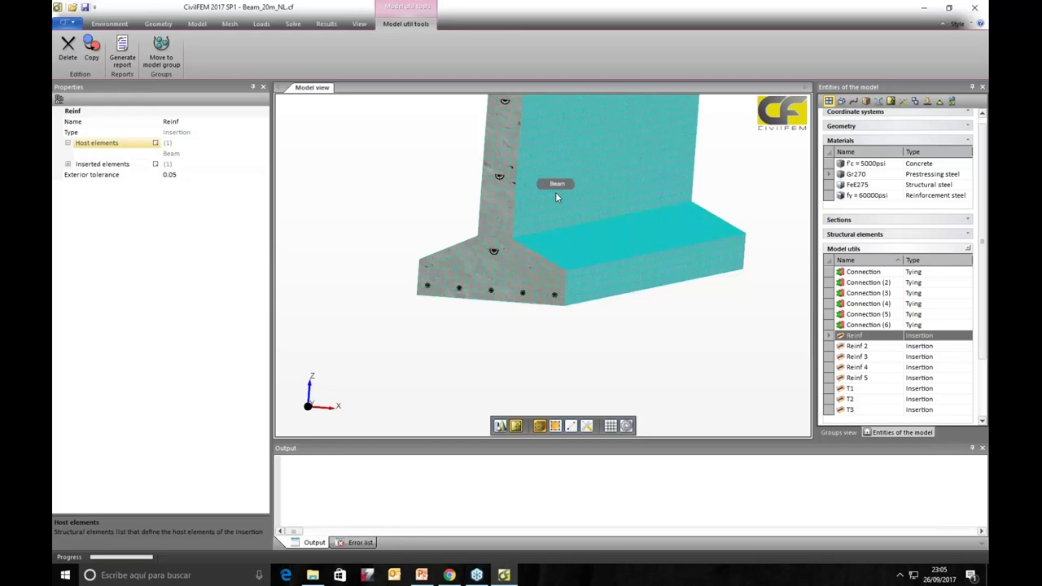
left_click(67, 165)
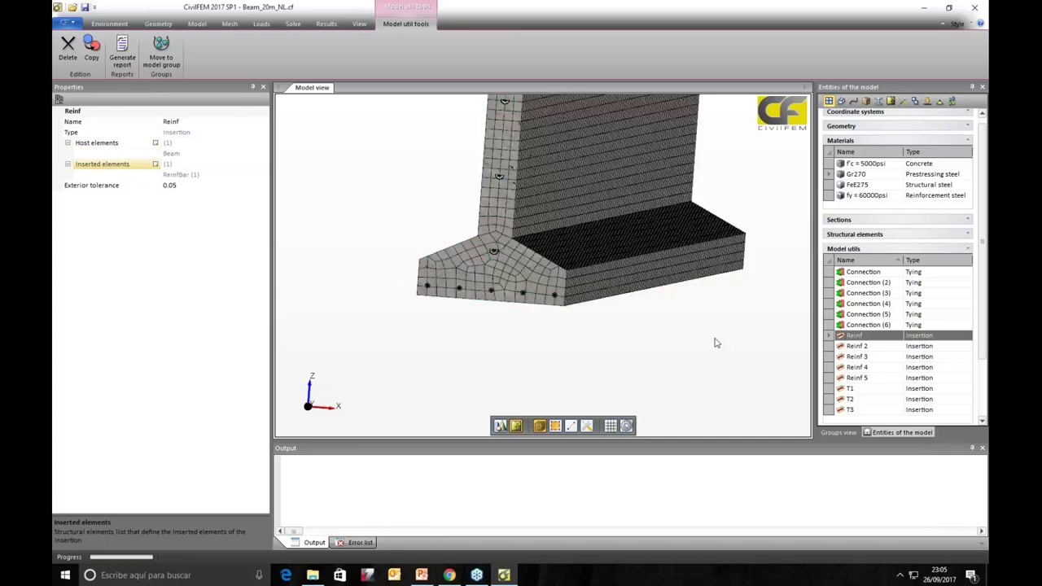
Step: Examine the beam's bottom flange, end face and full length around the embedded rebars and tendons
scroll(700, 348, "up", 5)
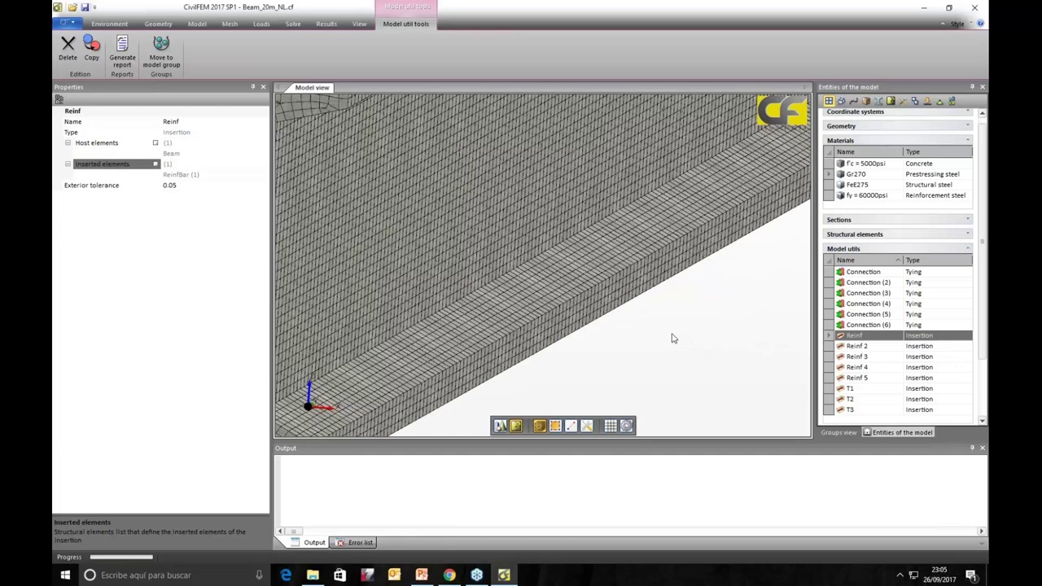
scroll(673, 338, "down", 5)
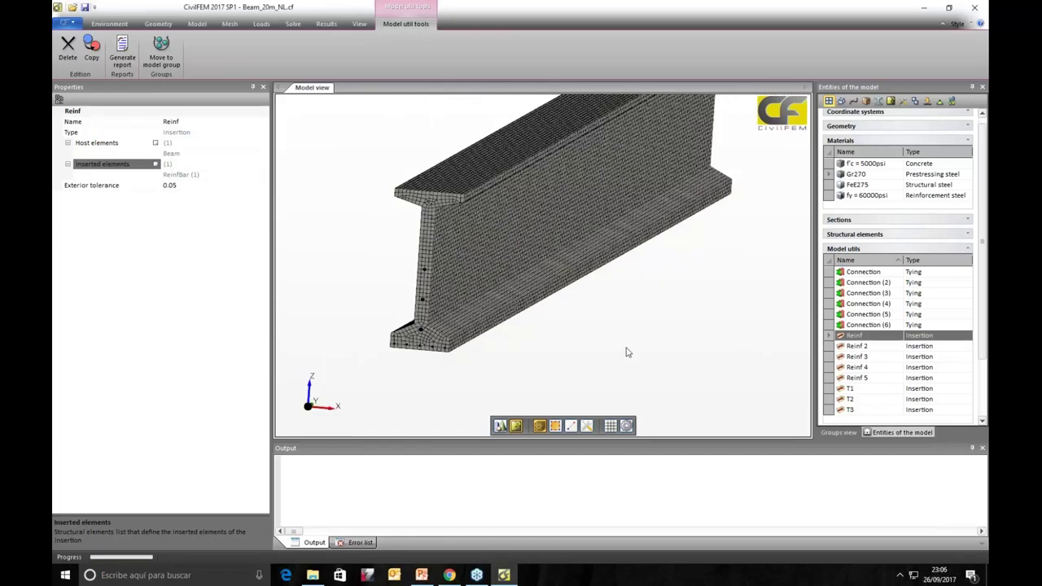
scroll(619, 354, "up", 1)
scroll(488, 329, "up", 1)
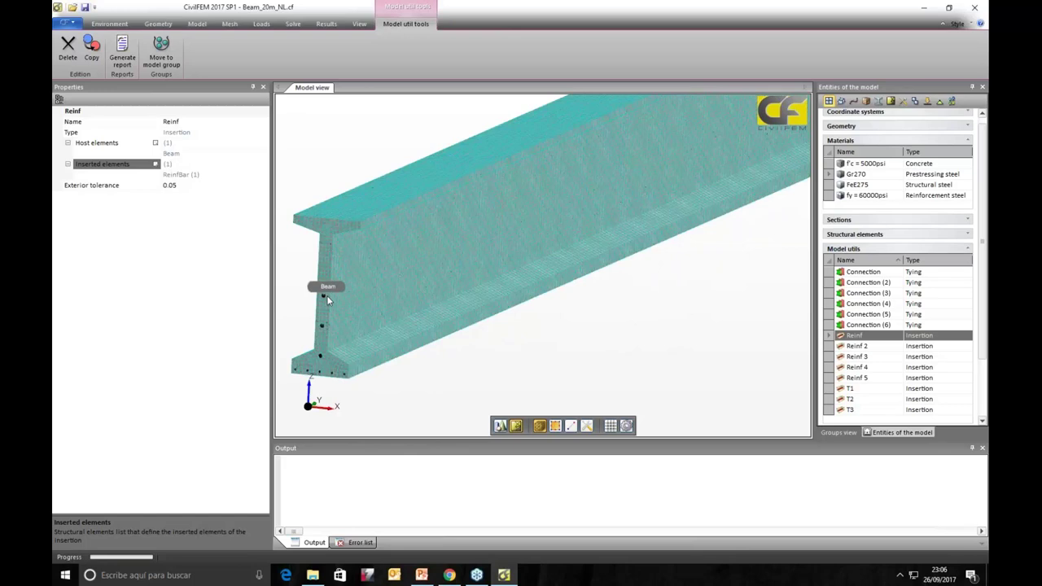
scroll(686, 291, "down", 4)
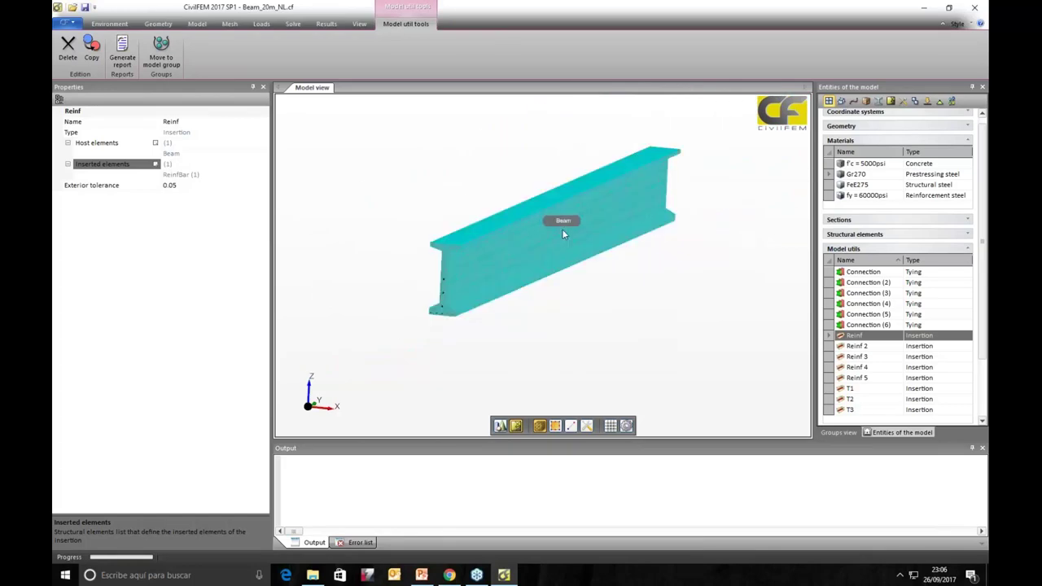
scroll(605, 302, "up", 3)
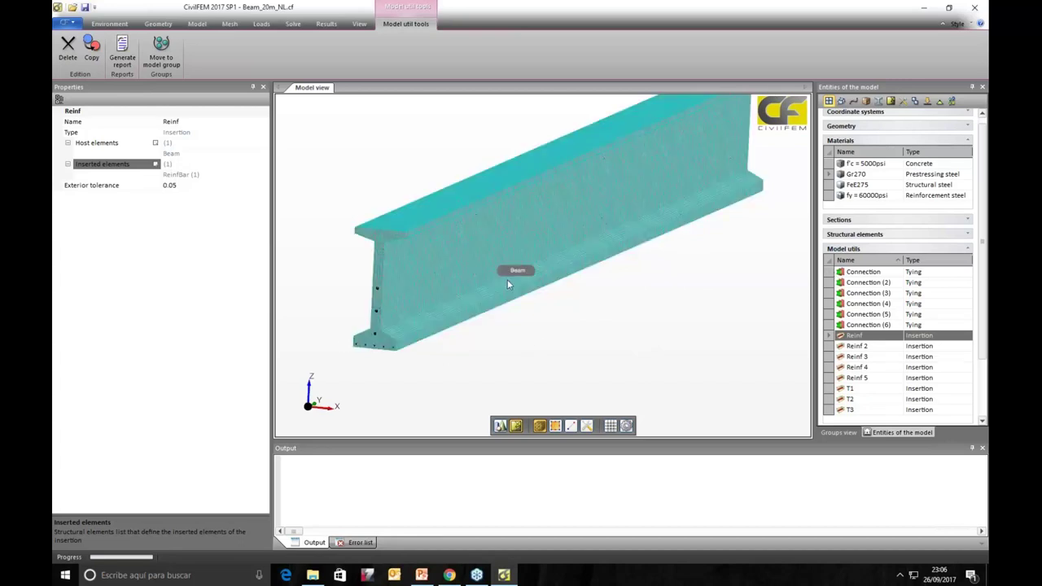
scroll(507, 284, "up", 5)
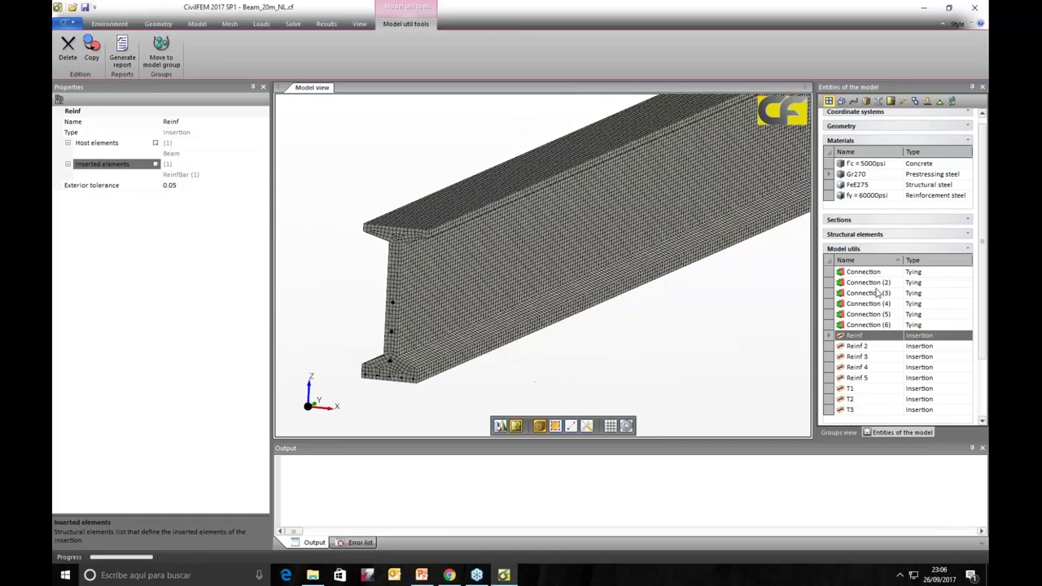
Step: Review the first Connection tying's properties, displaying its tied nodes at the beam's end face and hiding them again
left_click(830, 274)
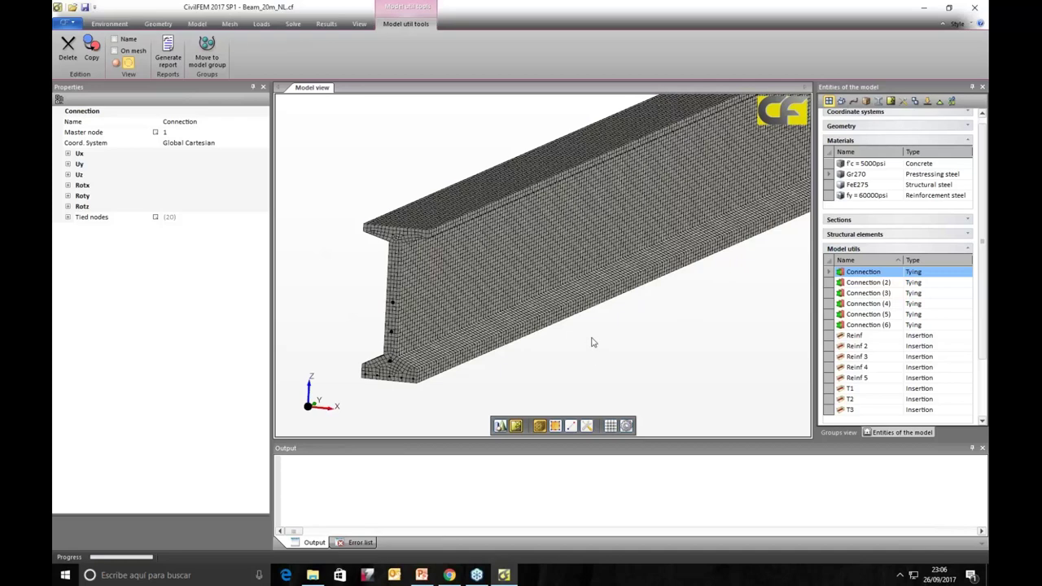
left_click(832, 277)
scroll(395, 307, "up", 2)
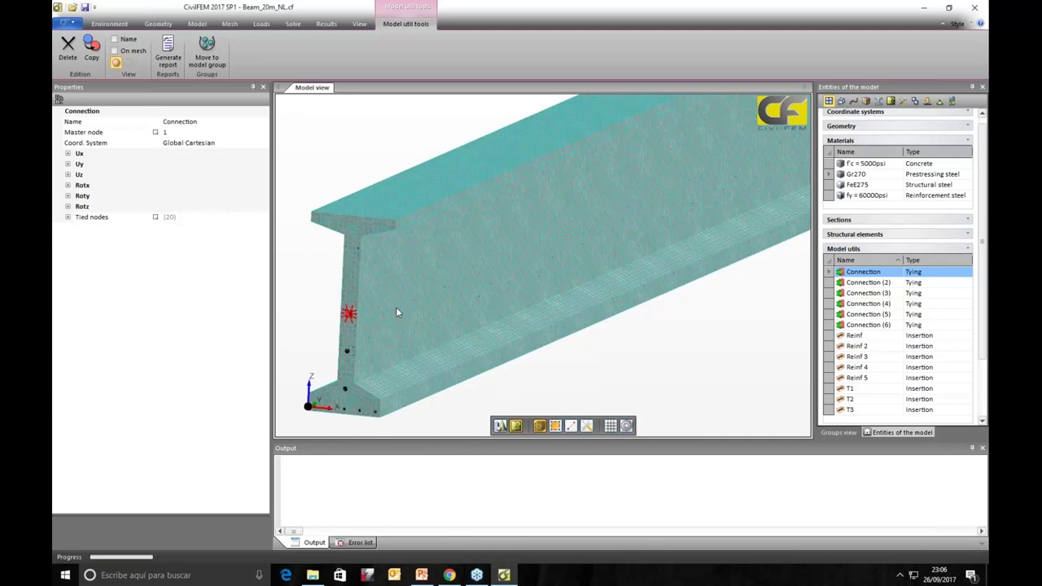
scroll(288, 269, "down", 2)
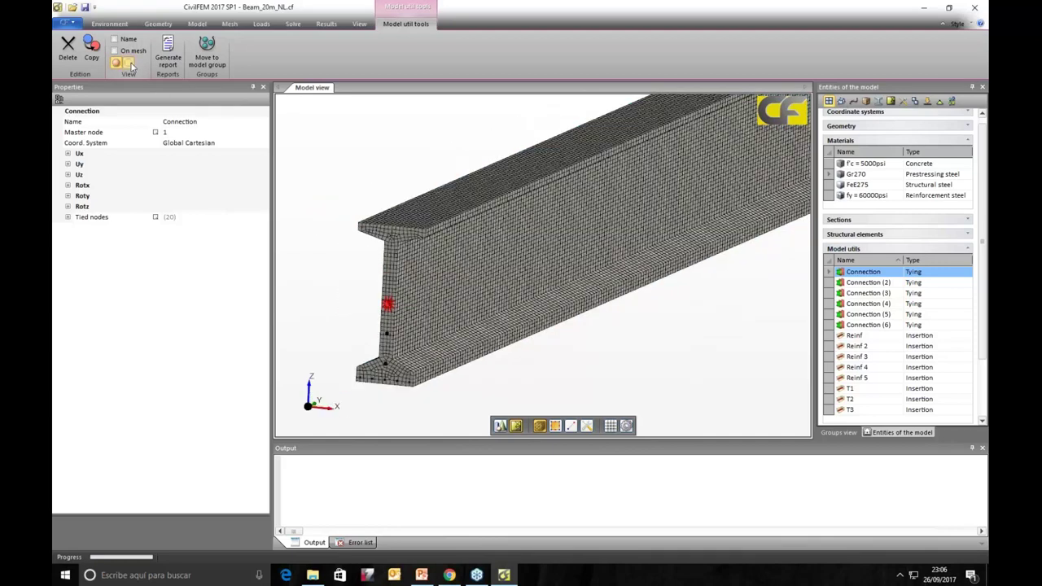
left_click(128, 64)
scroll(714, 344, "down", 3)
middle_click_drag(618, 318, 618, 342)
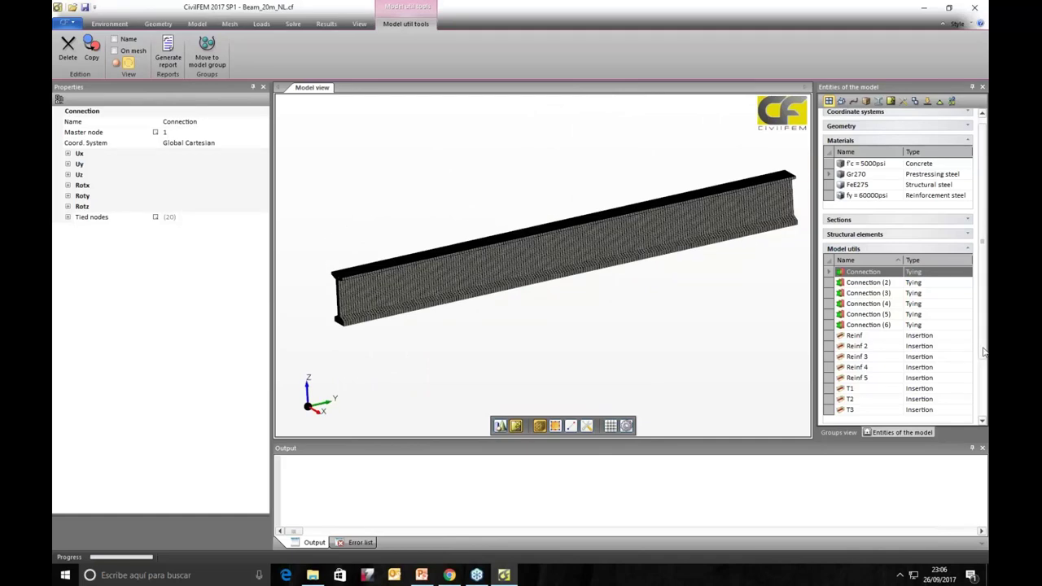
Step: Expand the load cases list, plot the Prestress load case on the beam and clear the plot
scroll(981, 355, "down", 3)
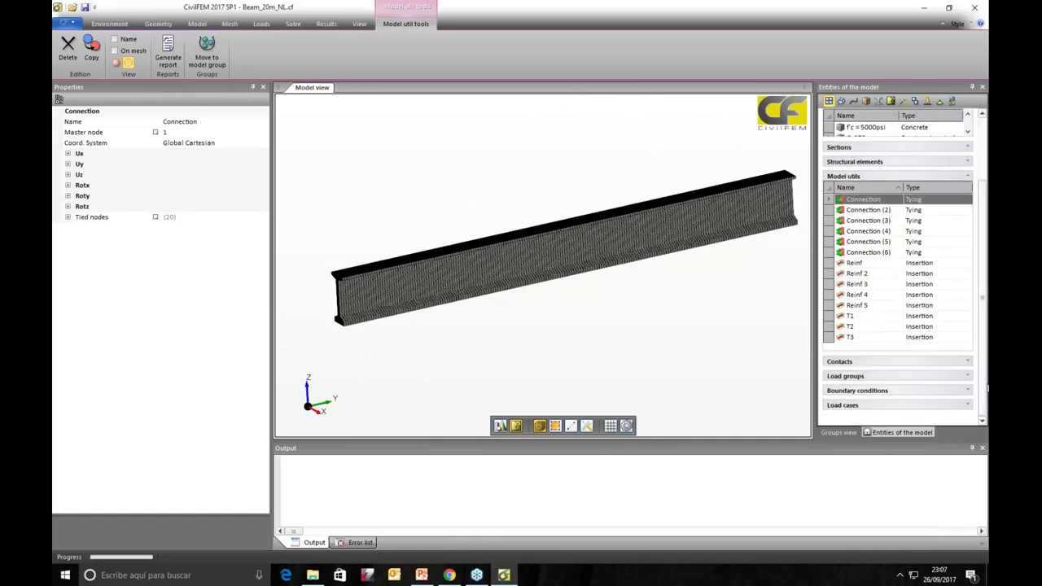
left_click(851, 405)
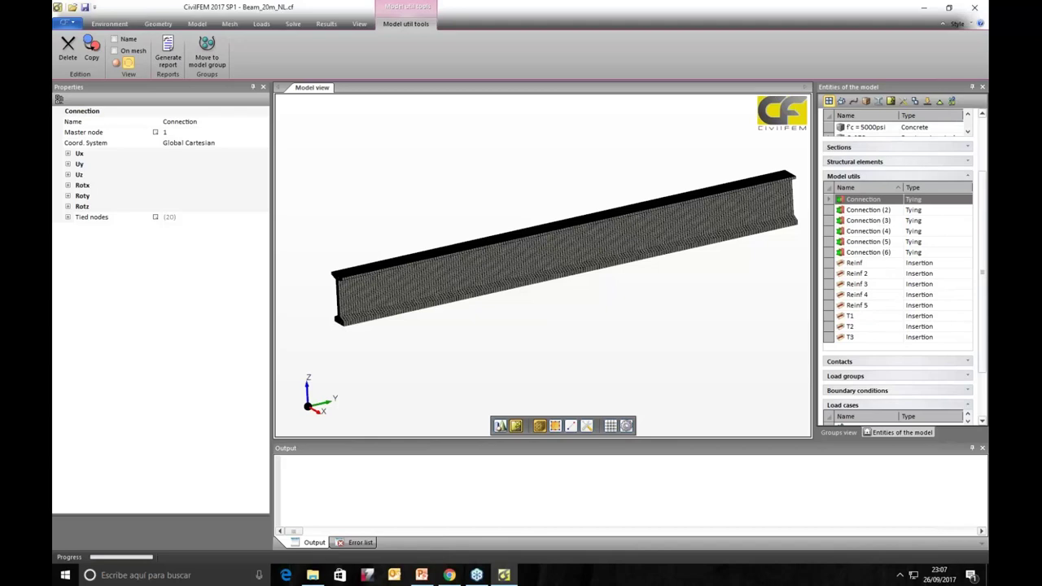
left_click(323, 27)
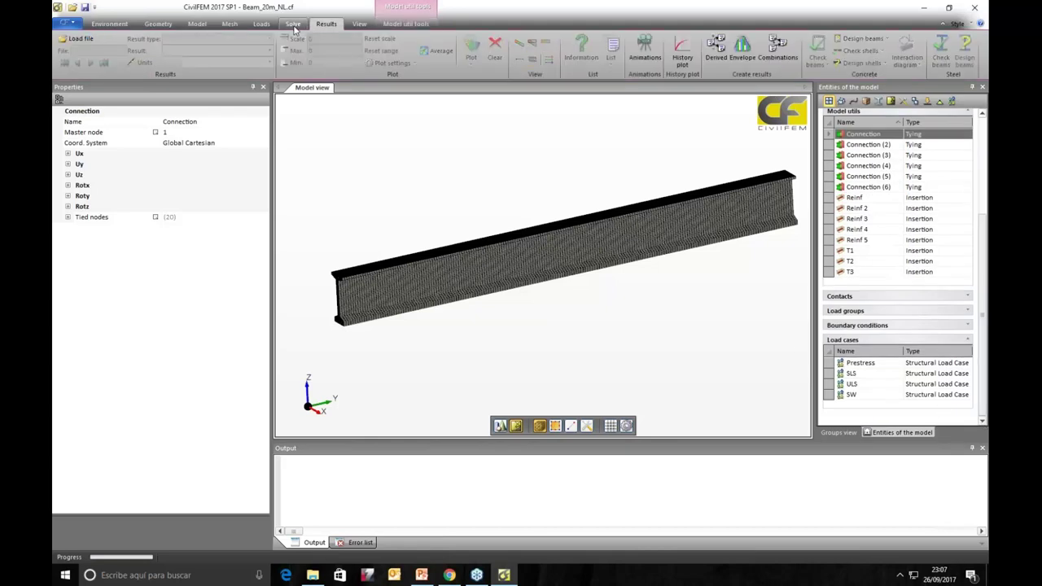
left_click(266, 26)
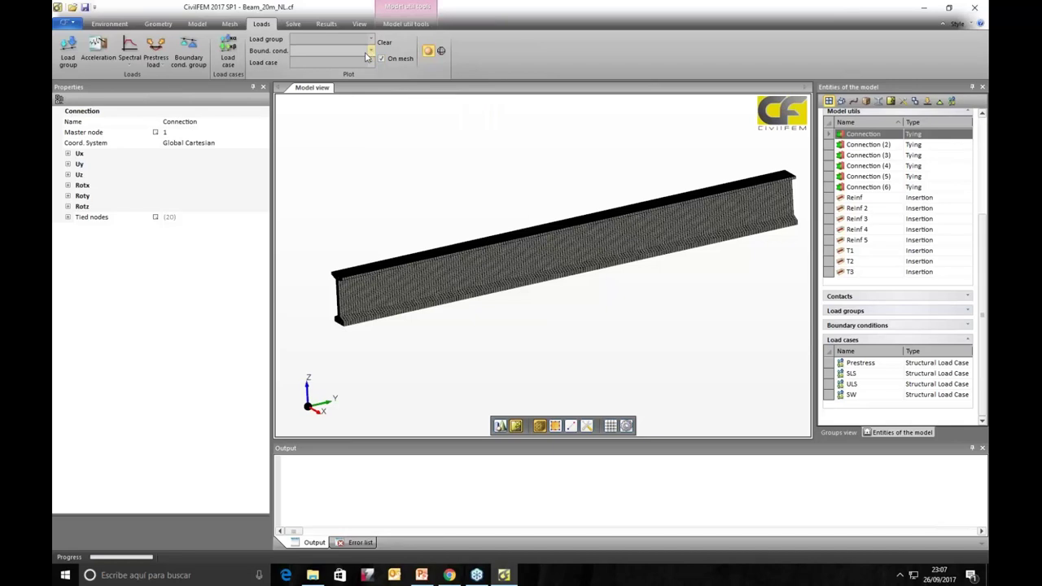
left_click(371, 65)
left_click(358, 78)
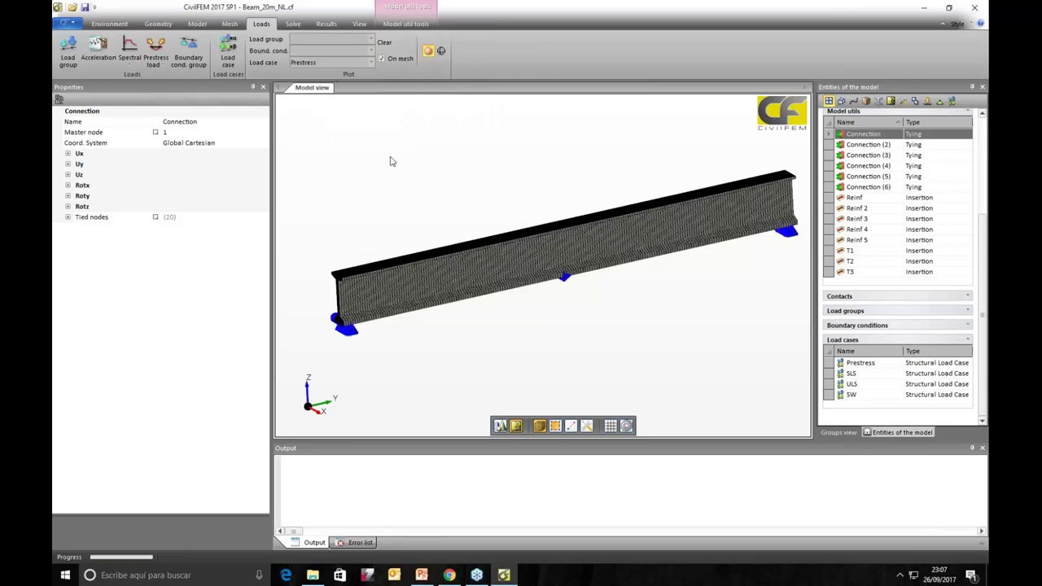
left_click(380, 45)
Step: Plot the OverLoad load group on the beam, view it from another angle and clear the plot
left_click(371, 39)
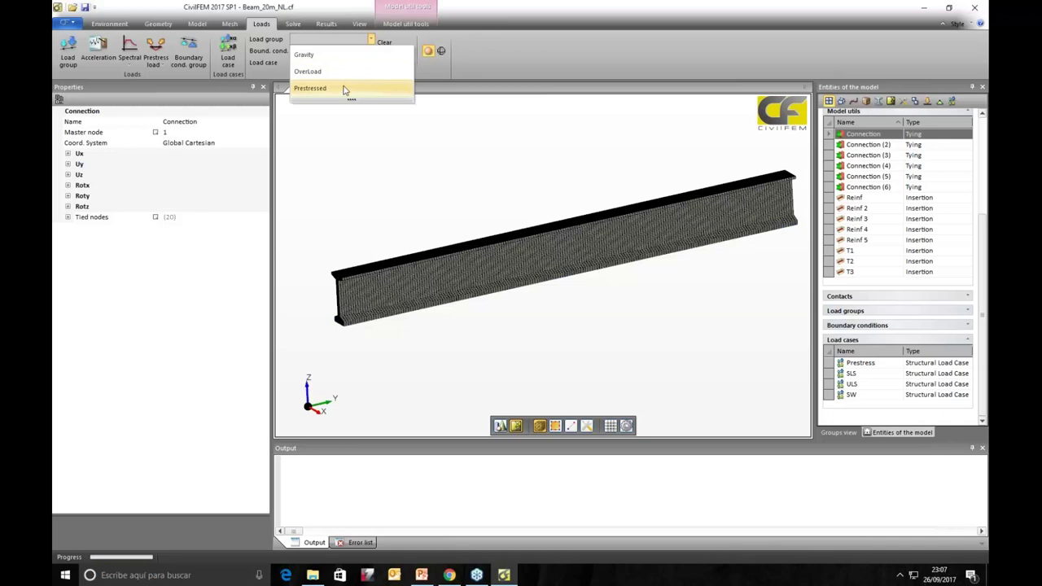
left_click(336, 77)
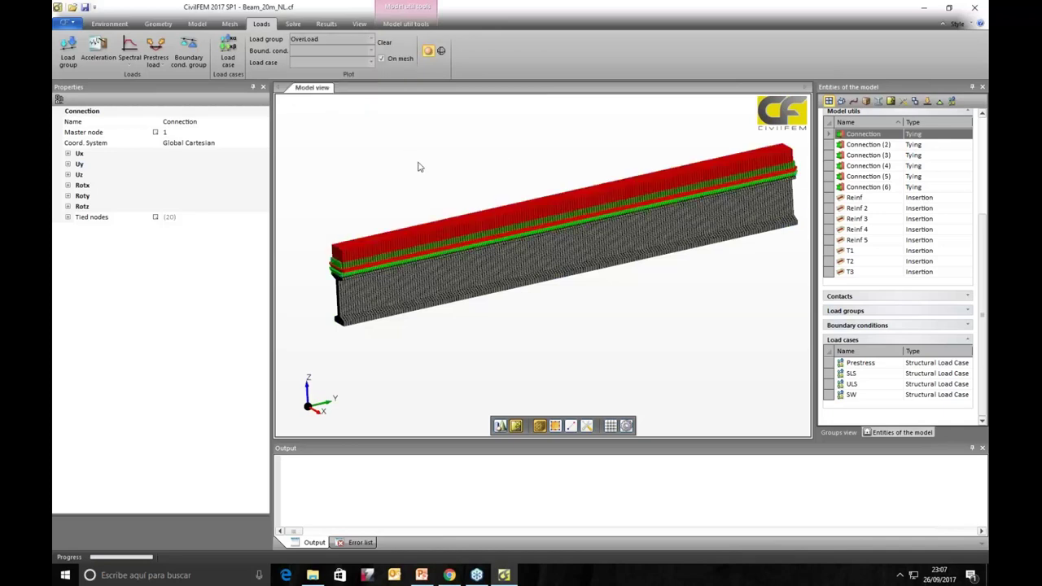
middle_click_drag(418, 165, 627, 319)
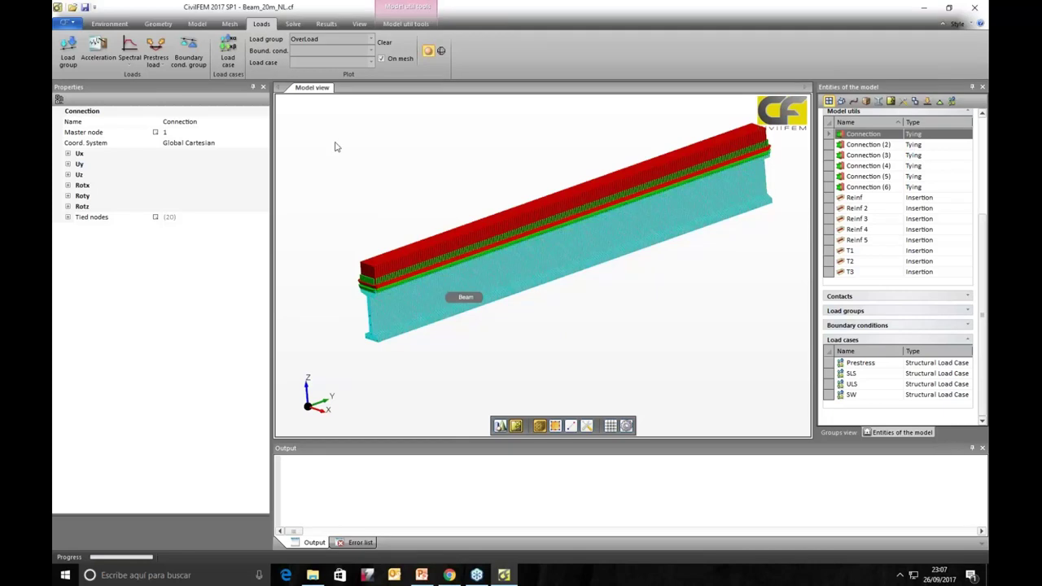
left_click(389, 48)
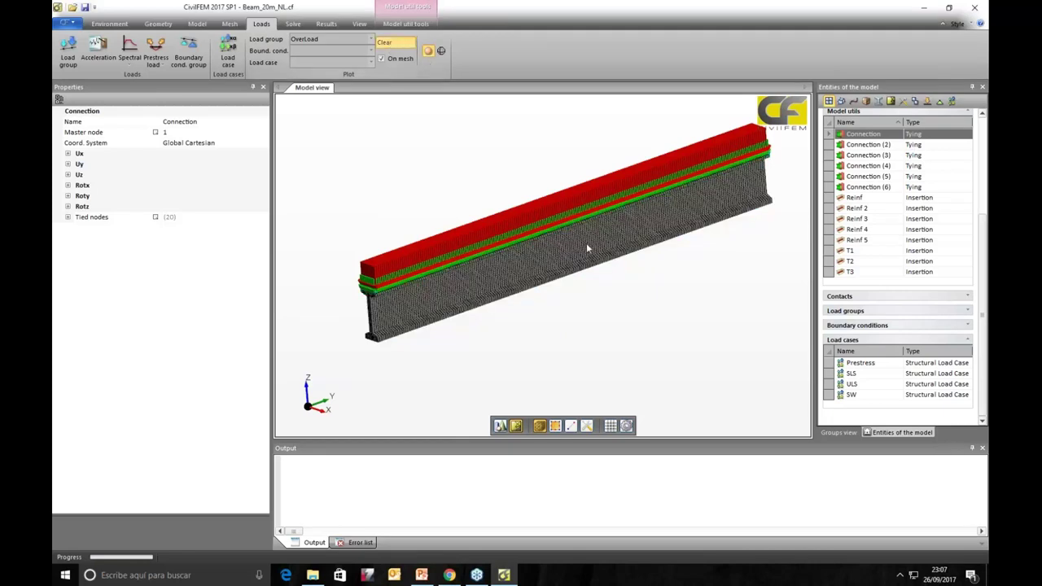
Step: Sort the load cases by name and inspect the SW load case's properties
mouse_move(640, 323)
middle_mouse_down()
mouse_move(650, 304)
mouse_move(648, 326)
middle_mouse_up()
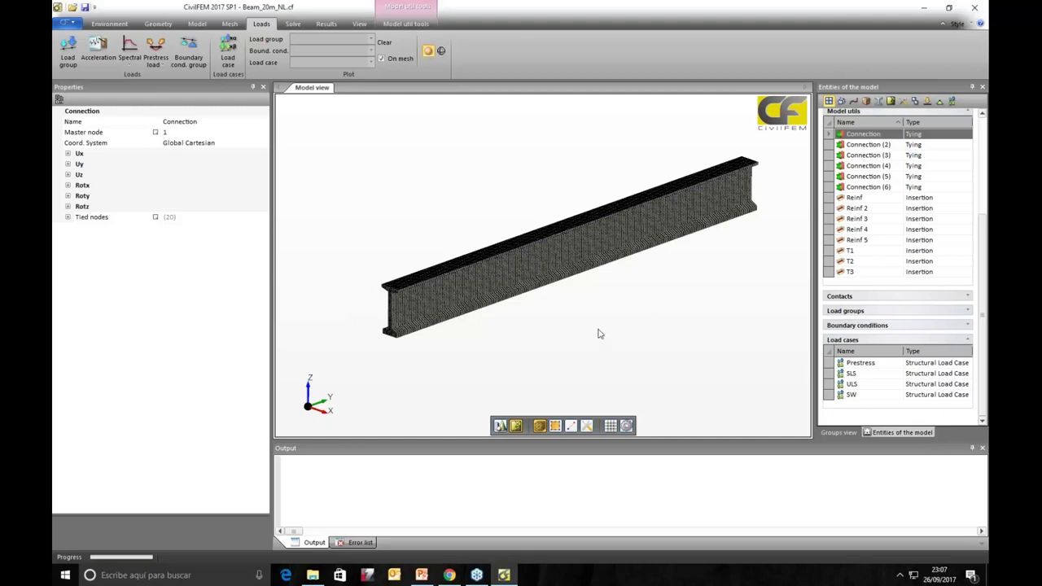
middle_click_drag(600, 333, 605, 344)
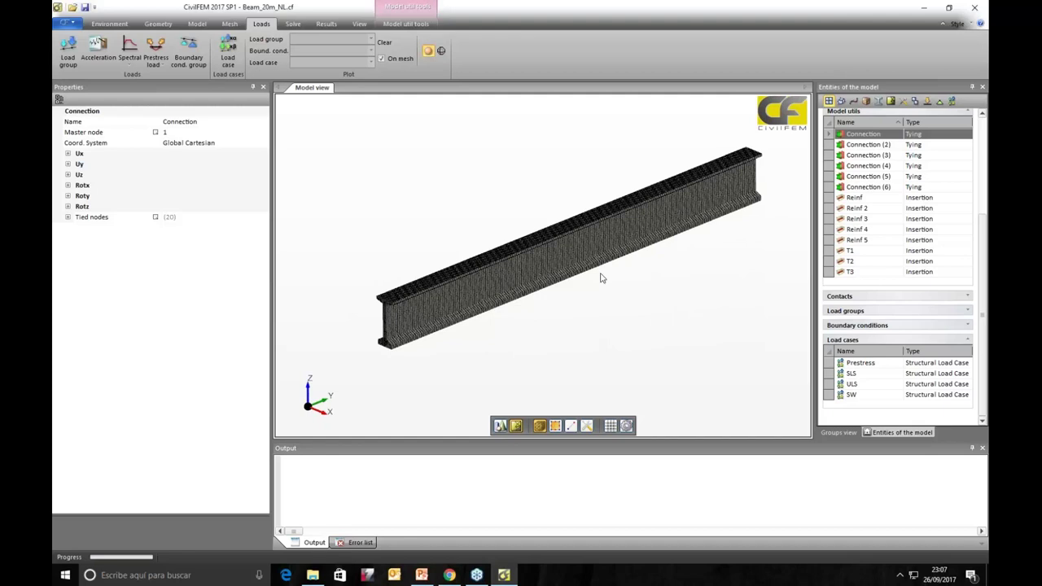
left_click(867, 355)
left_click(851, 383)
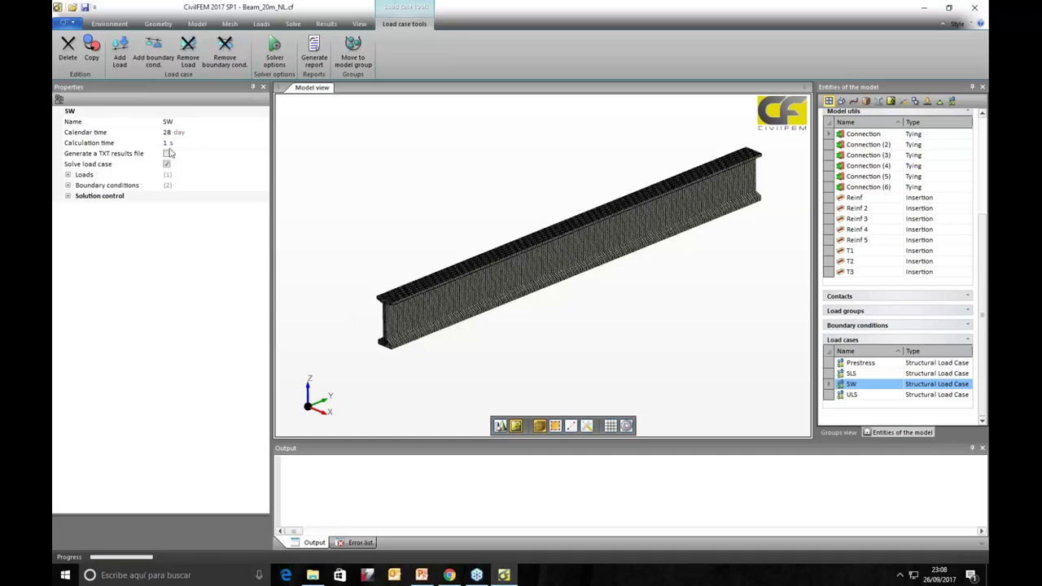
left_click(521, 364)
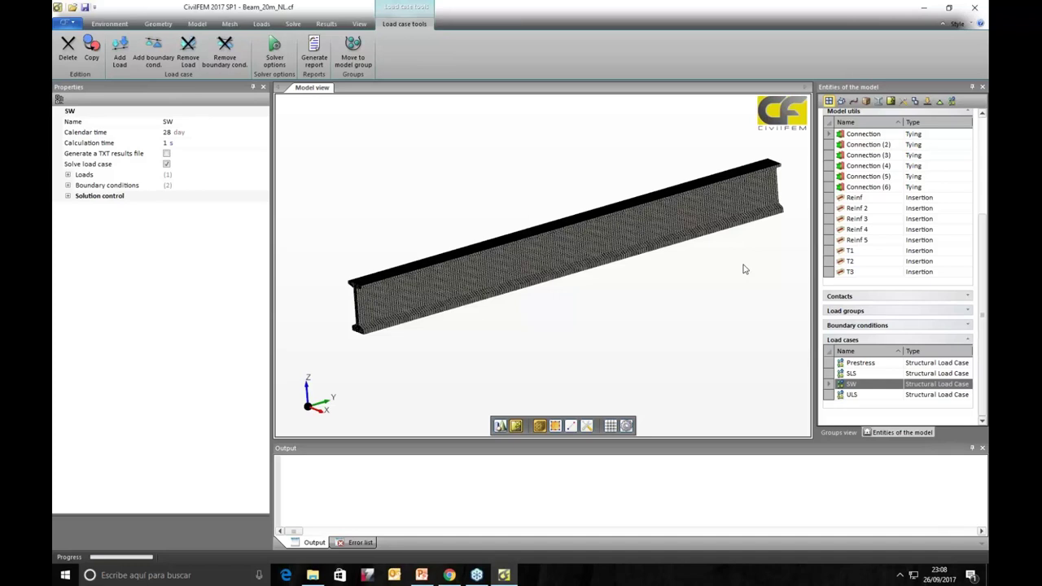
Step: Inspect the Prestress load case, including its load groups and their factors
left_click(828, 364)
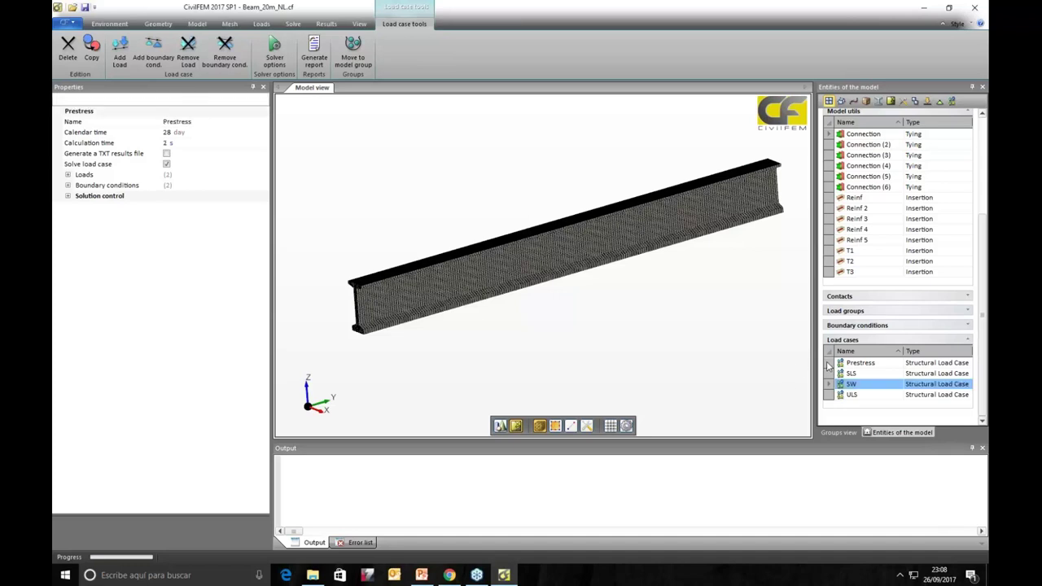
left_click(67, 175)
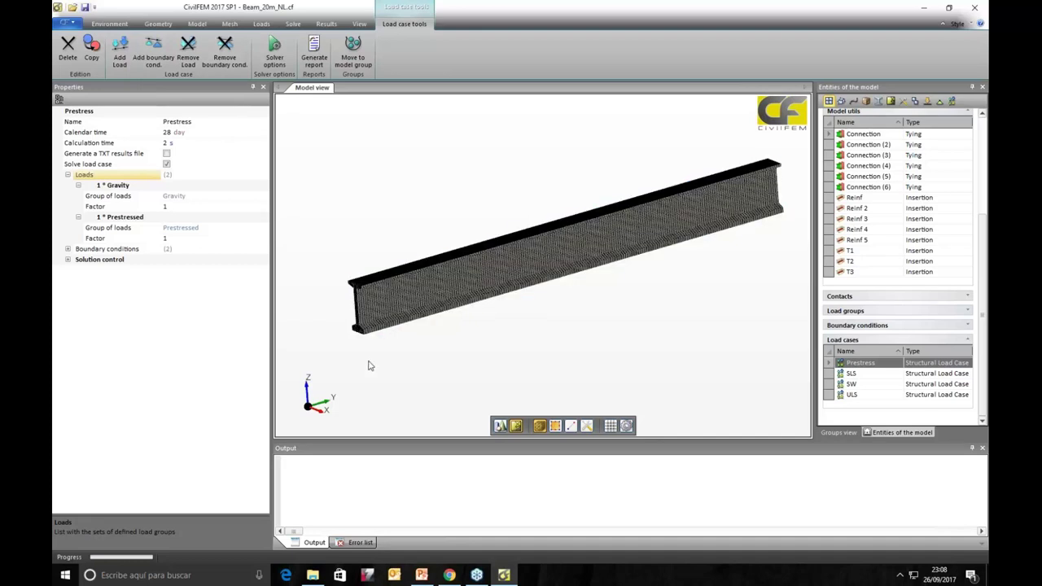
middle_click_drag(437, 361, 465, 344)
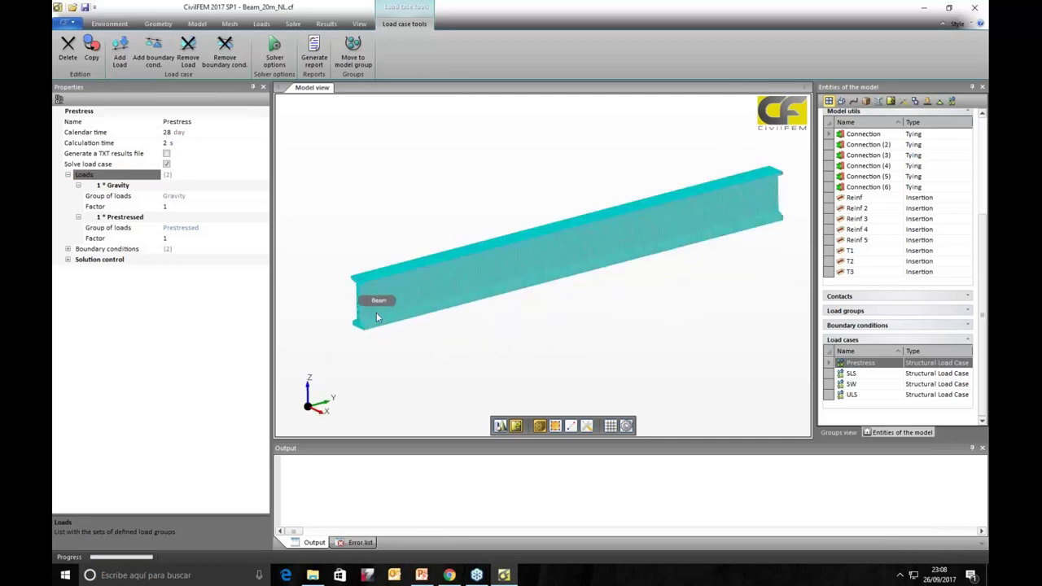
scroll(366, 292, "up", 2)
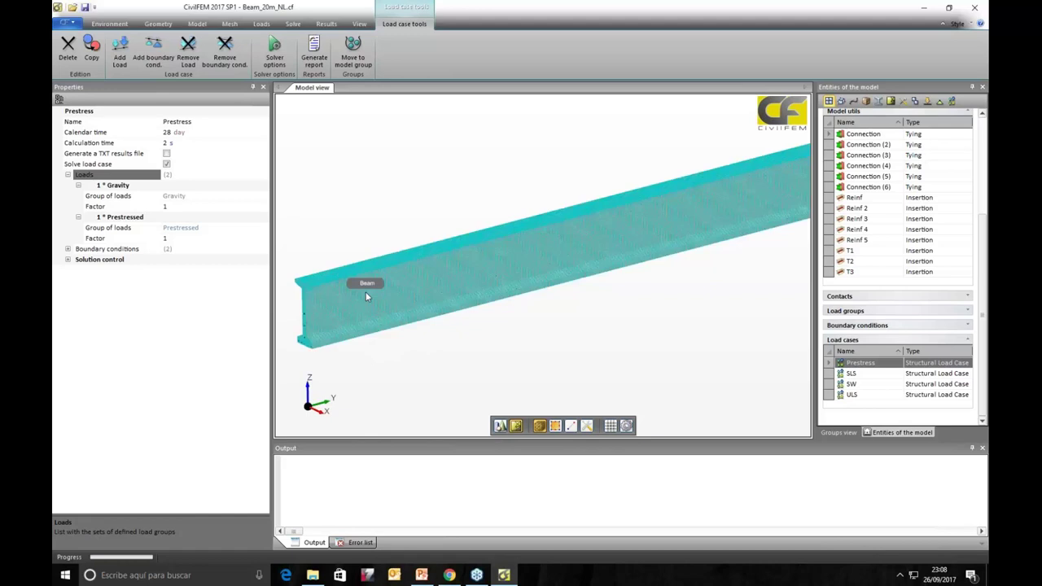
scroll(623, 325, "down", 2)
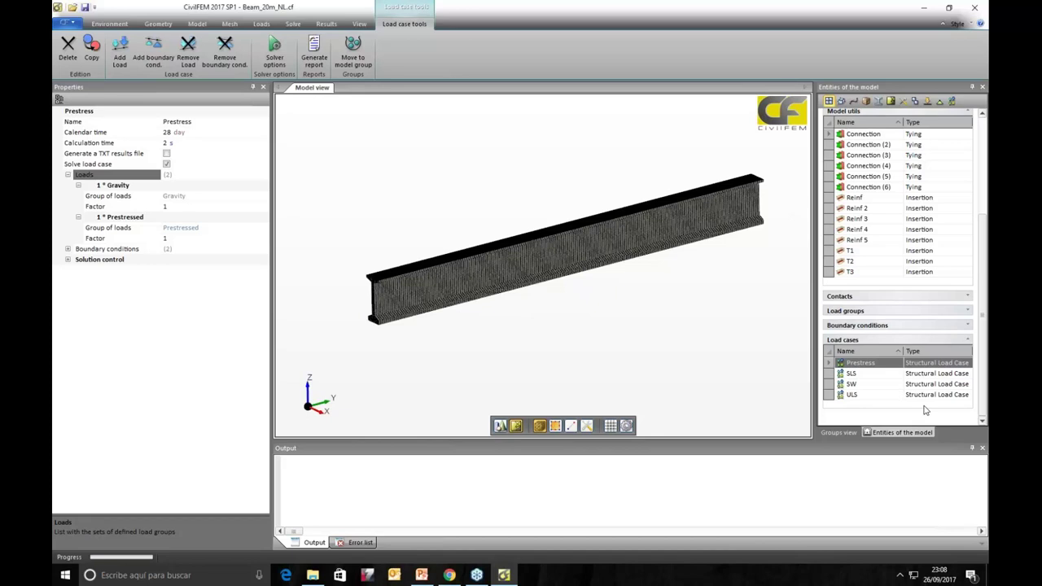
Step: Open the SLS load case and examine its solution control settings
left_click(832, 374)
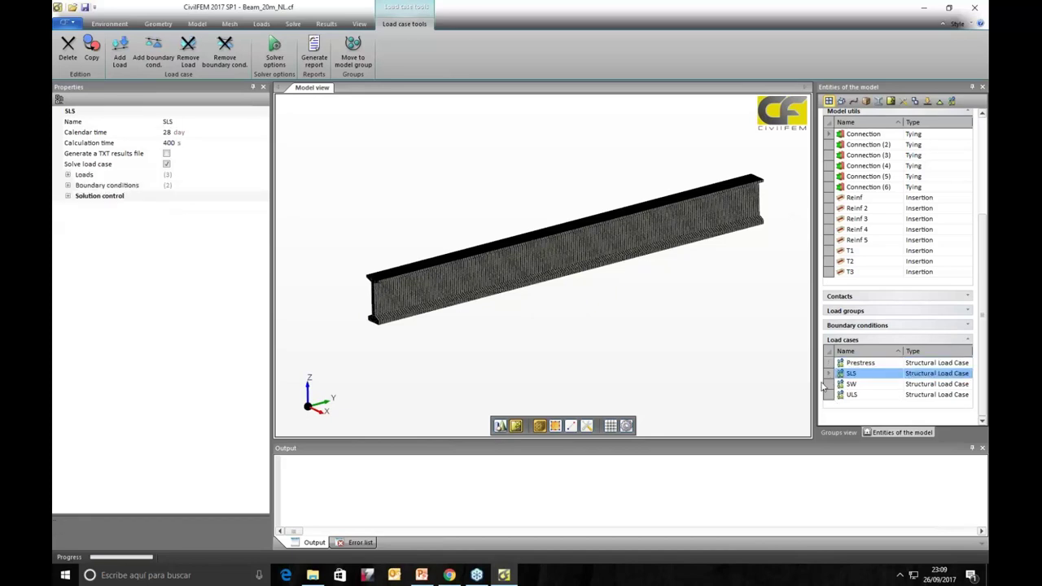
left_click(67, 197)
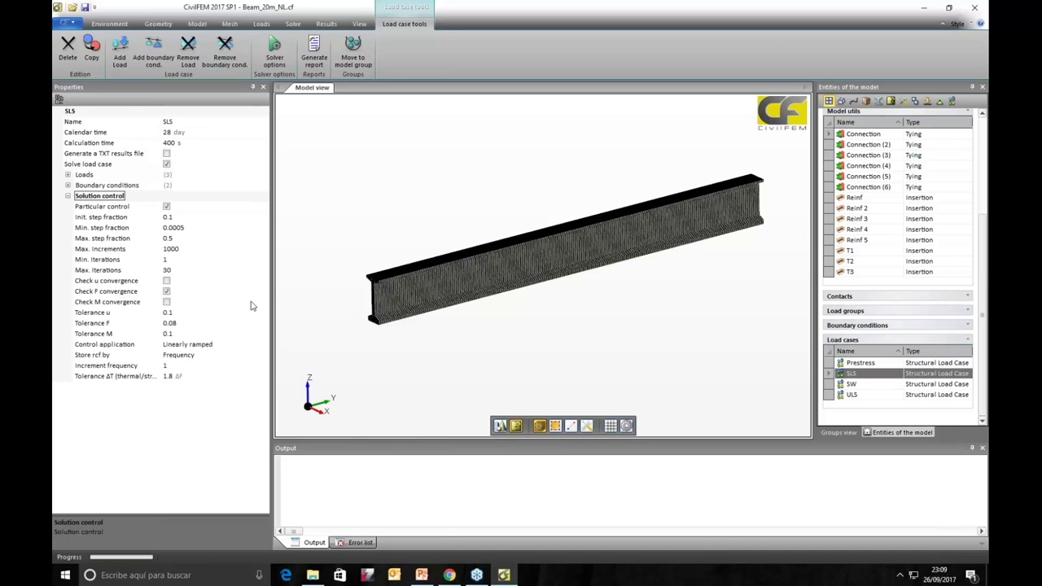
Step: Review the load factors of the SLS load case and the surface load definition in the OverLoad load group
left_click(69, 197)
left_click(67, 174)
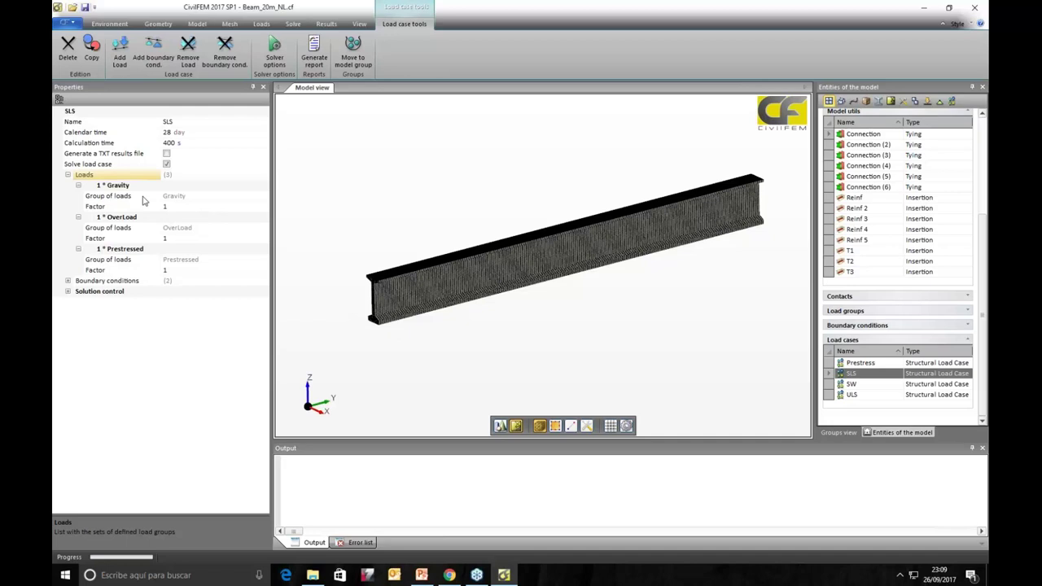
left_click(863, 310)
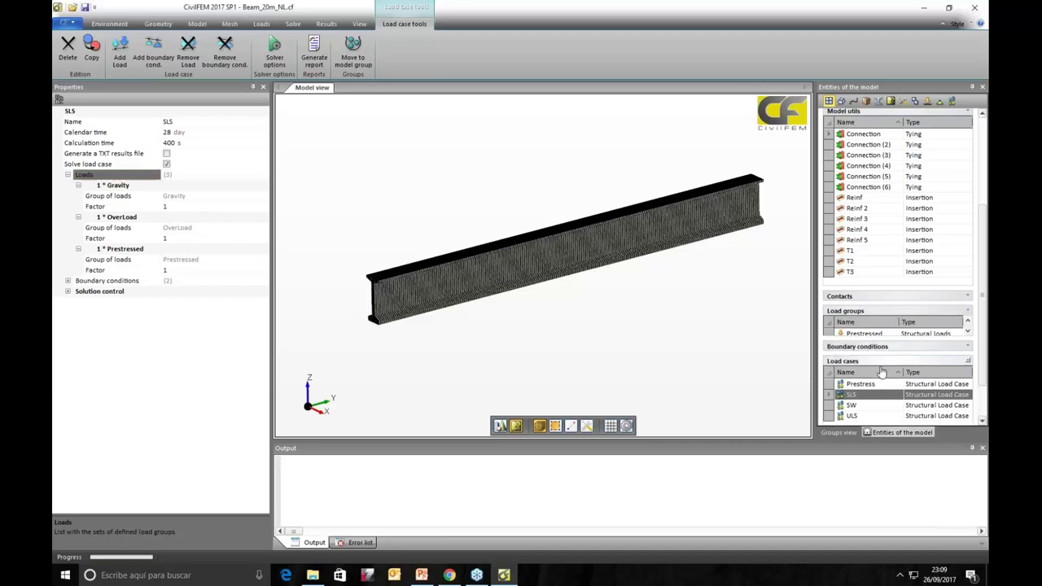
left_click(865, 356)
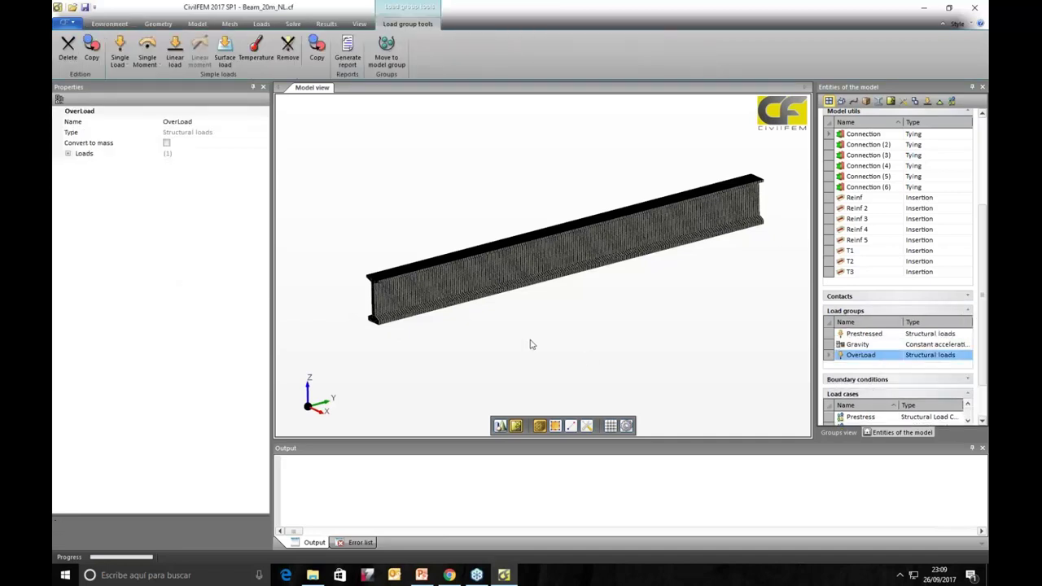
left_click(69, 153)
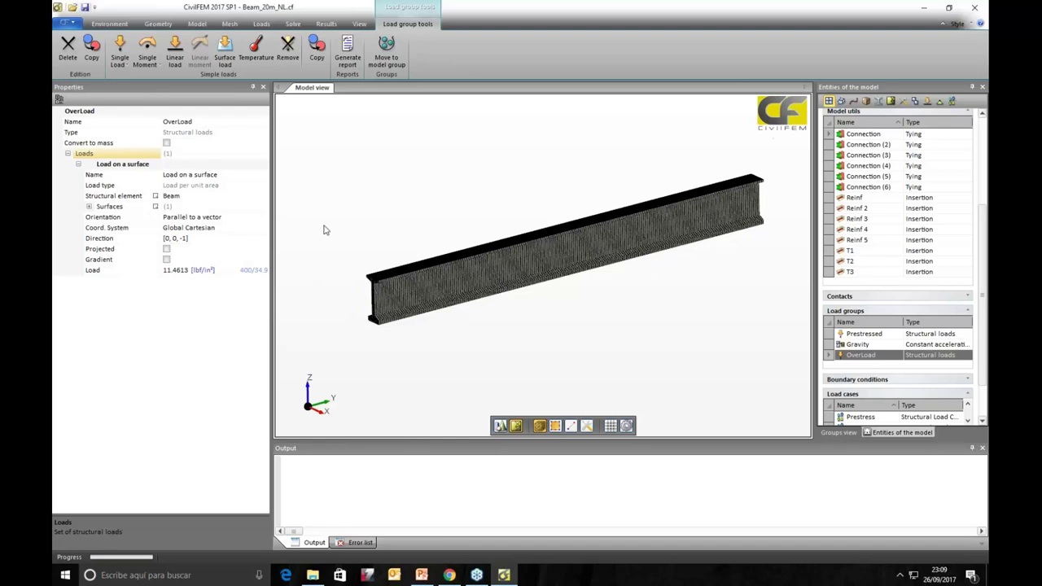
middle_click_drag(341, 223, 399, 291)
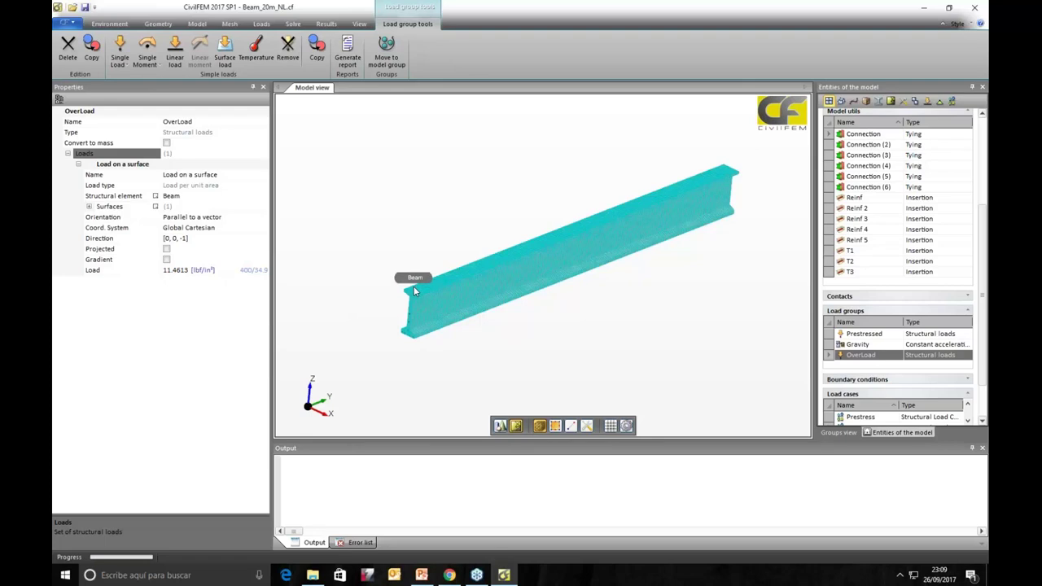
middle_click_drag(419, 217, 310, 285)
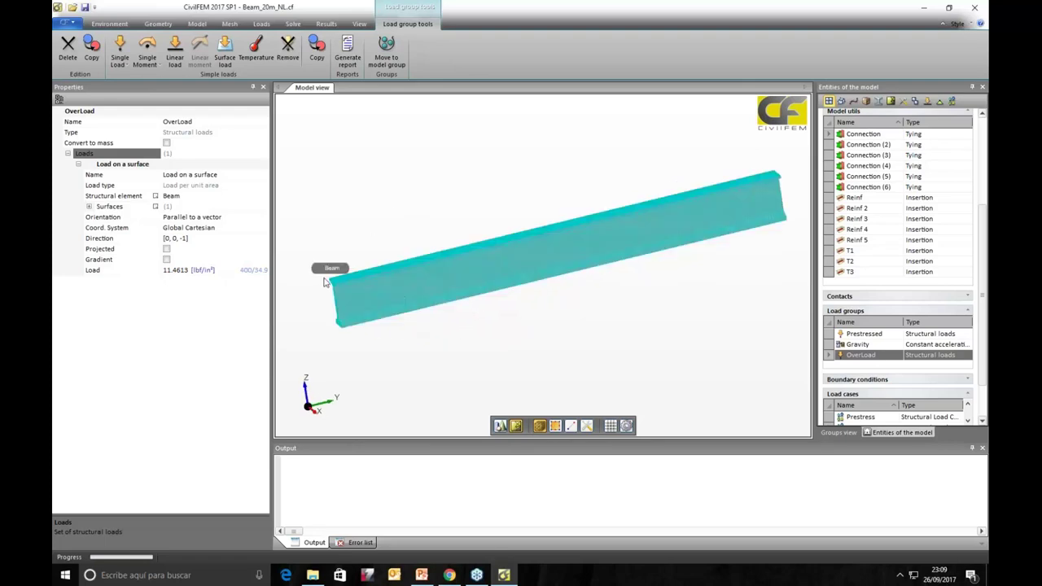
middle_click_drag(610, 382, 502, 355)
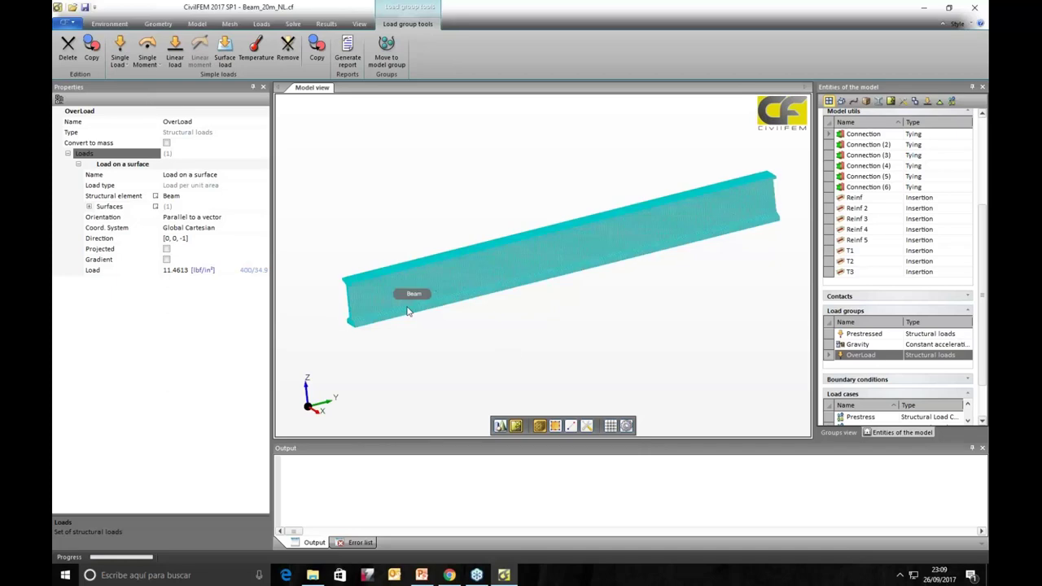
Step: Open the ULS load case and inspect its load groups and their factors
scroll(982, 342, "down", 2)
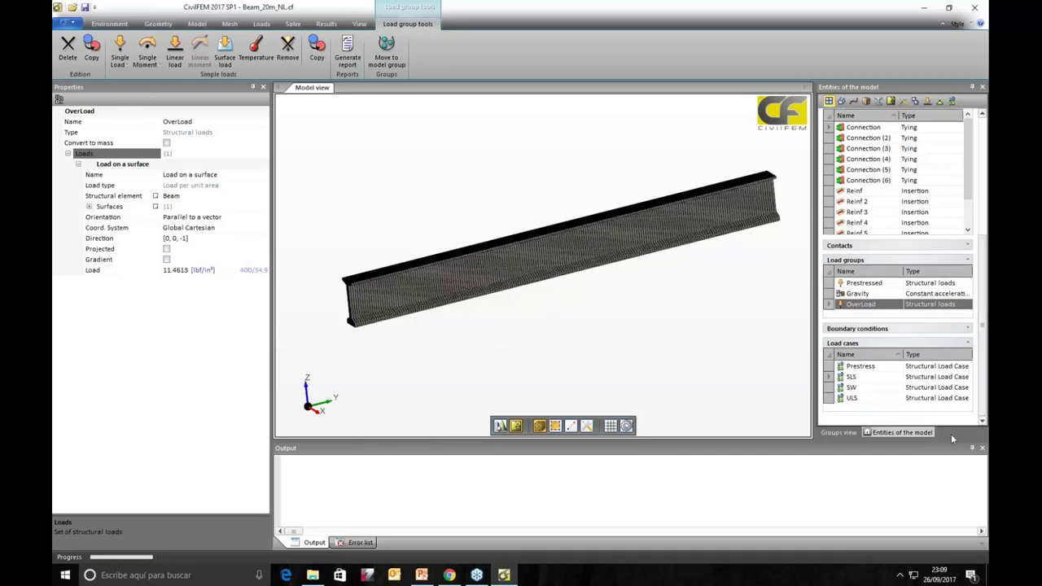
left_click(834, 399)
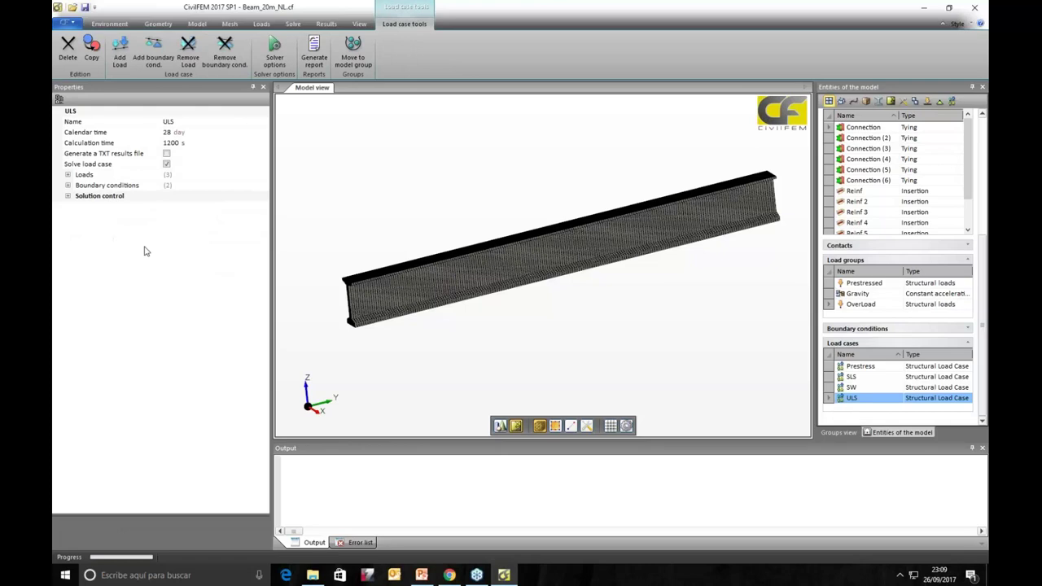
left_click(70, 174)
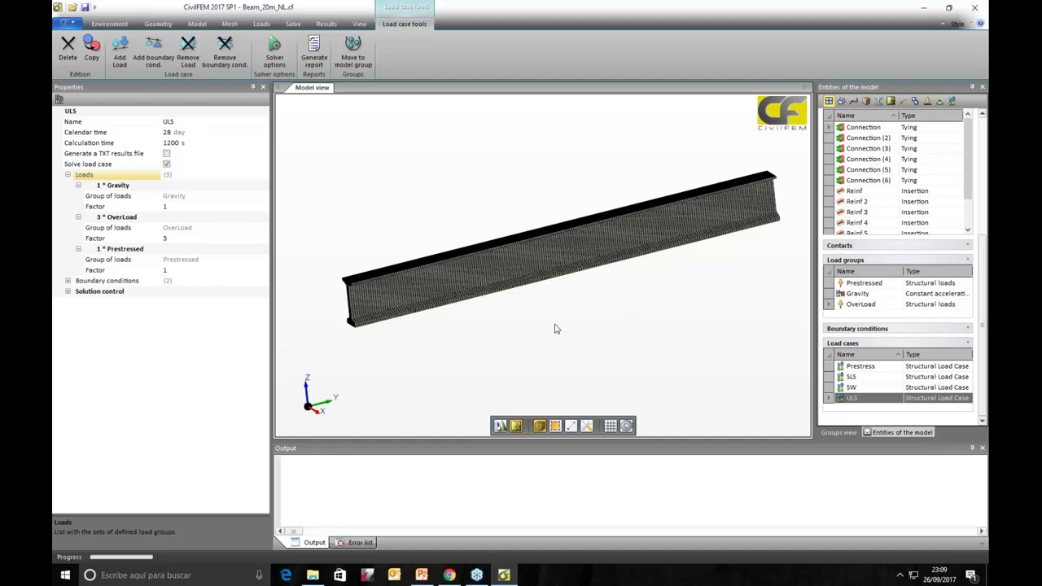
Step: Sort the results files by modification date and load the self-weight results file SW_7.rcf
left_click(325, 23)
left_click(105, 39)
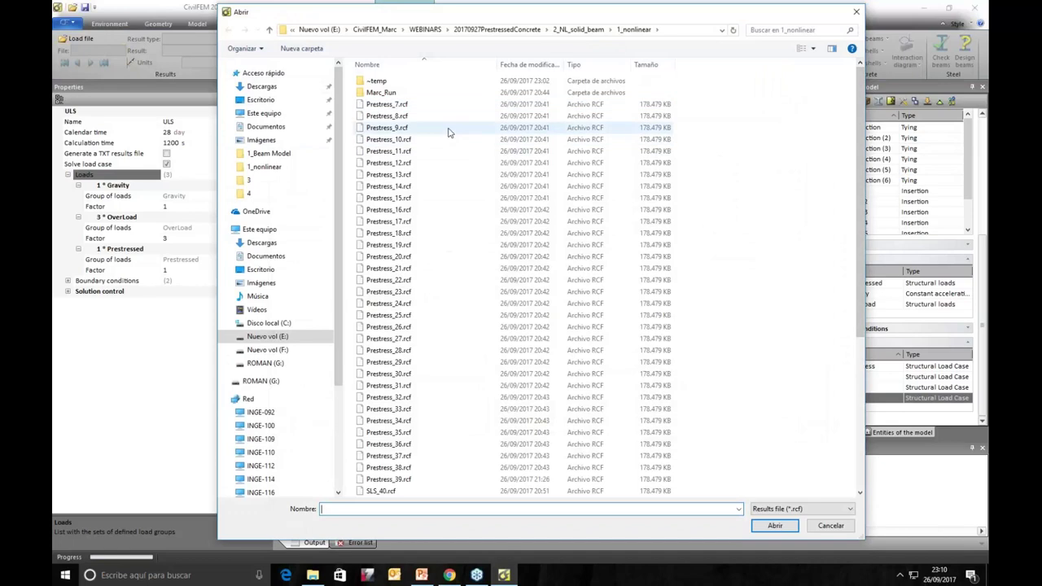
left_click_drag(859, 149, 867, 336)
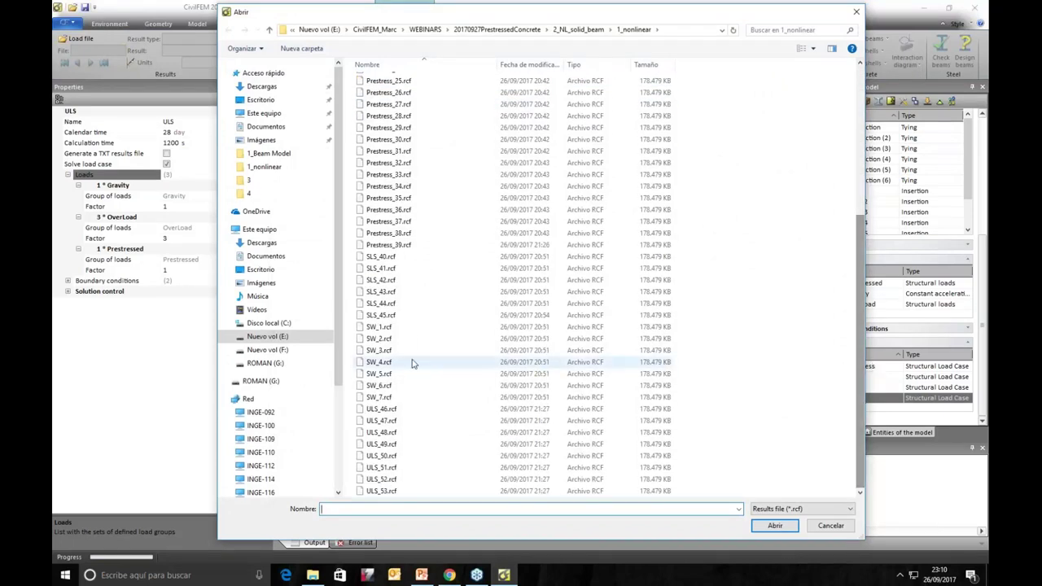
left_click(529, 65)
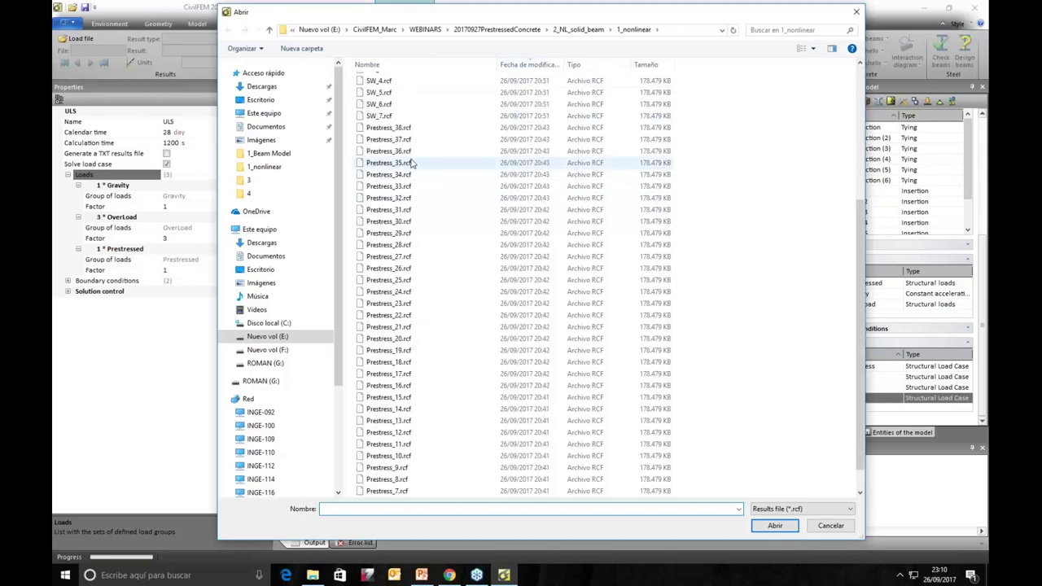
scroll(413, 248, "down", 1)
scroll(412, 248, "up", 1)
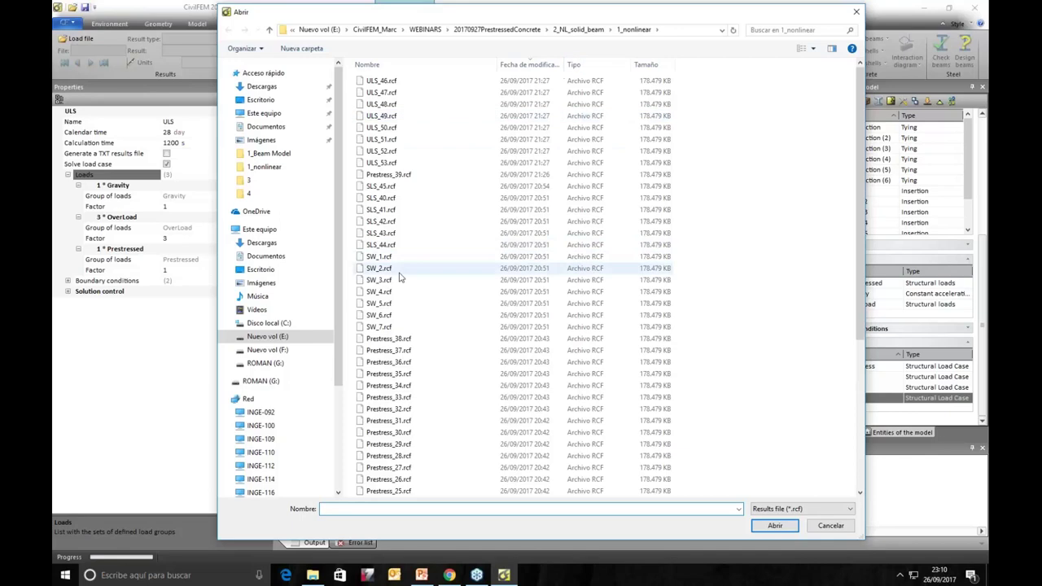
left_click(380, 329)
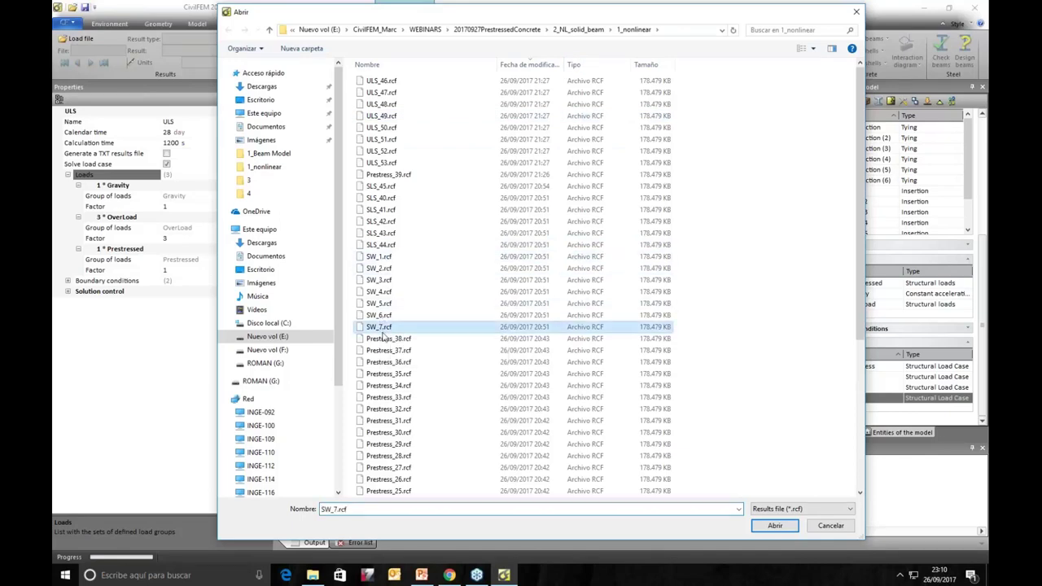
left_click(771, 529)
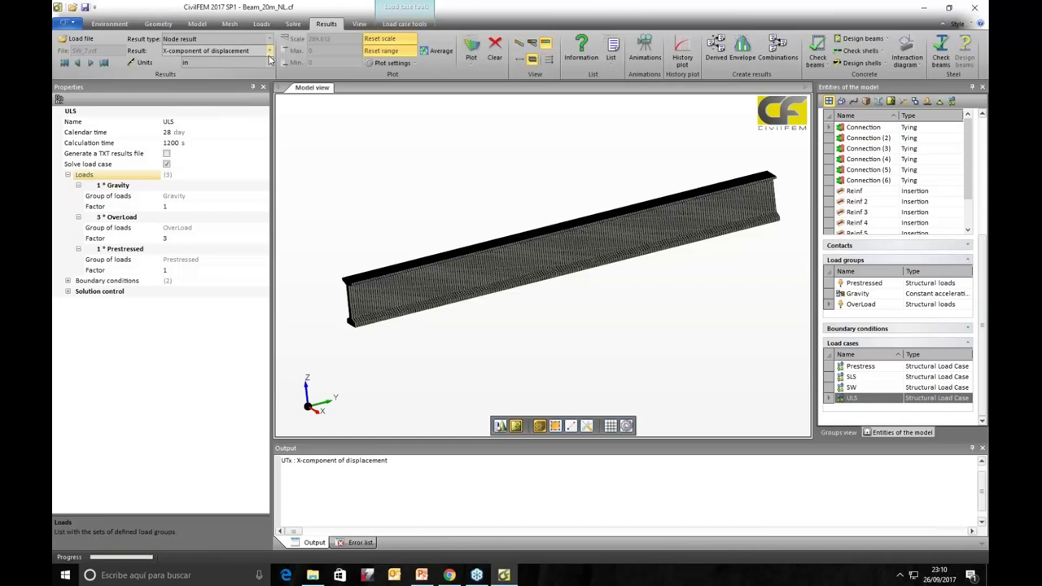
Step: Plot the Z-component of displacement on the beam for the SW load case
left_click(269, 51)
left_click(209, 100)
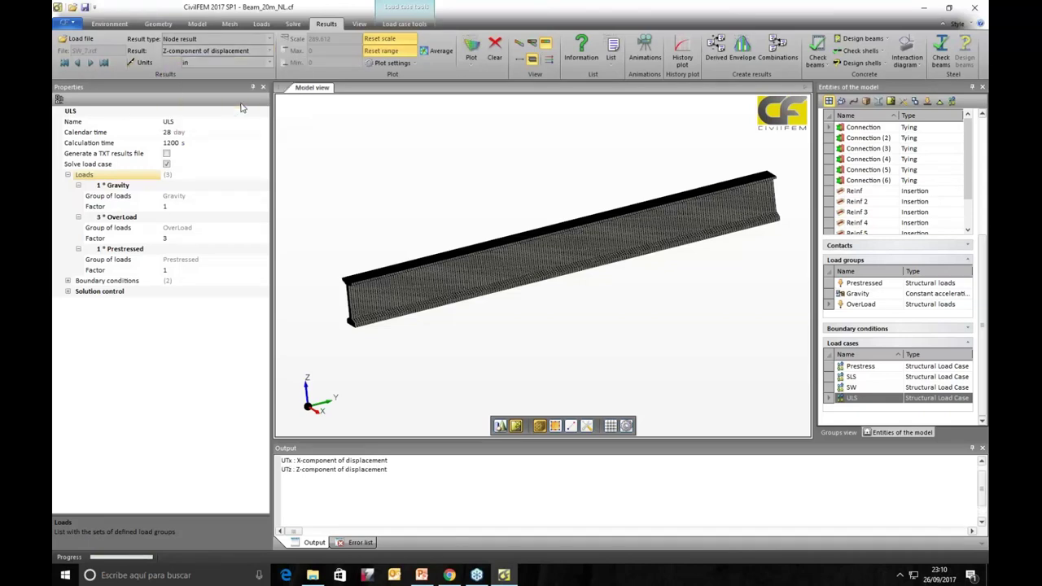
left_click(473, 46)
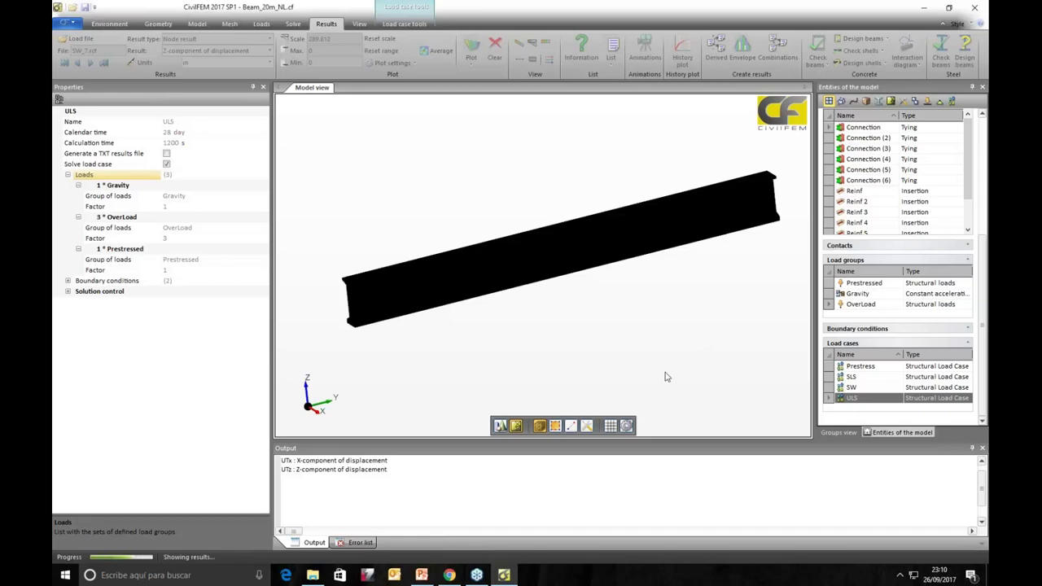
mouse_move(570, 354)
middle_mouse_down()
mouse_move(545, 342)
mouse_move(552, 357)
middle_mouse_up()
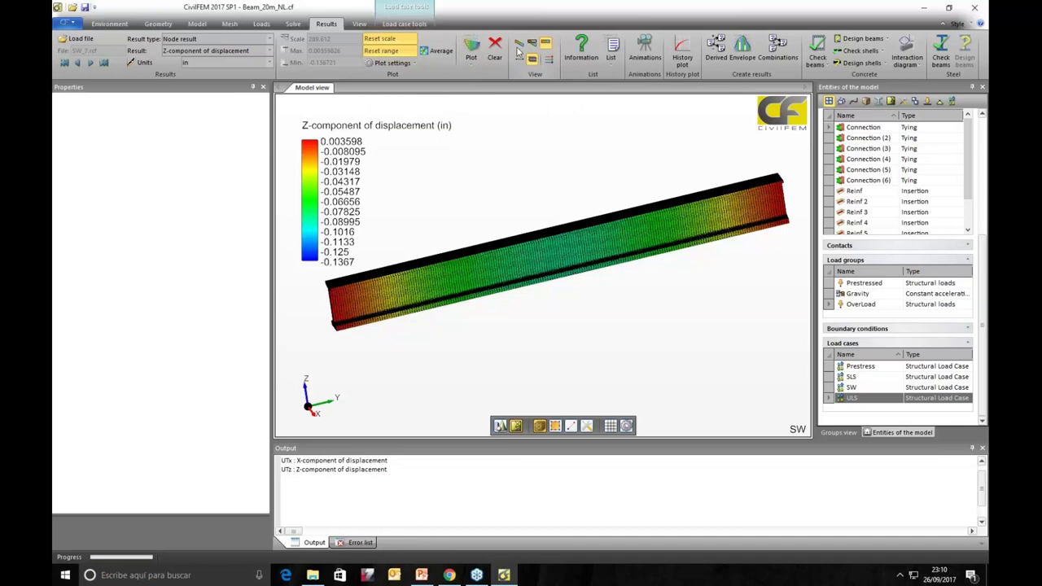
Step: Switch to the deformed shape, set its scale to 50, replot the displacement and examine the deflected beam
left_click(379, 38)
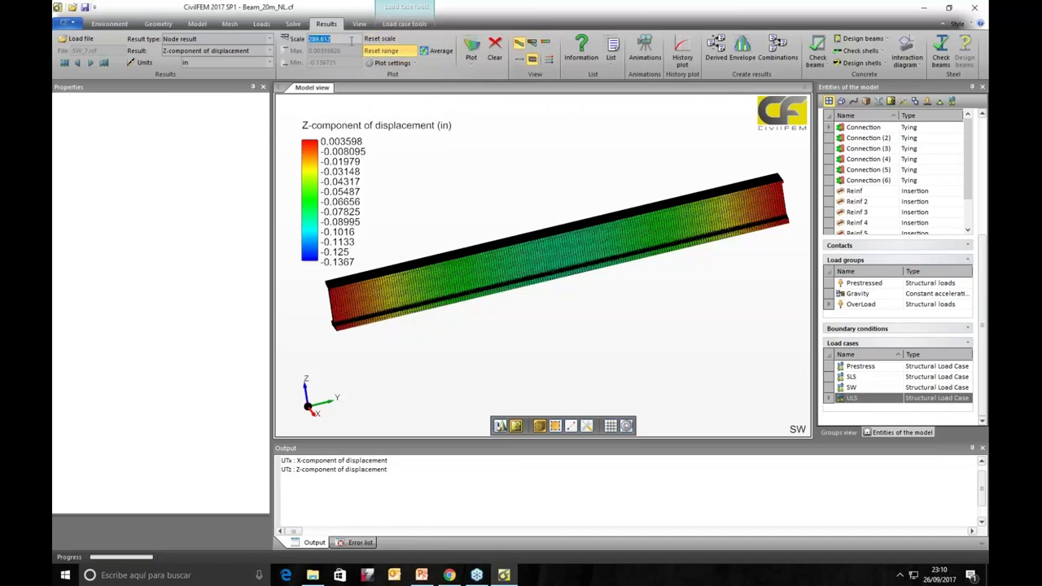
type("50")
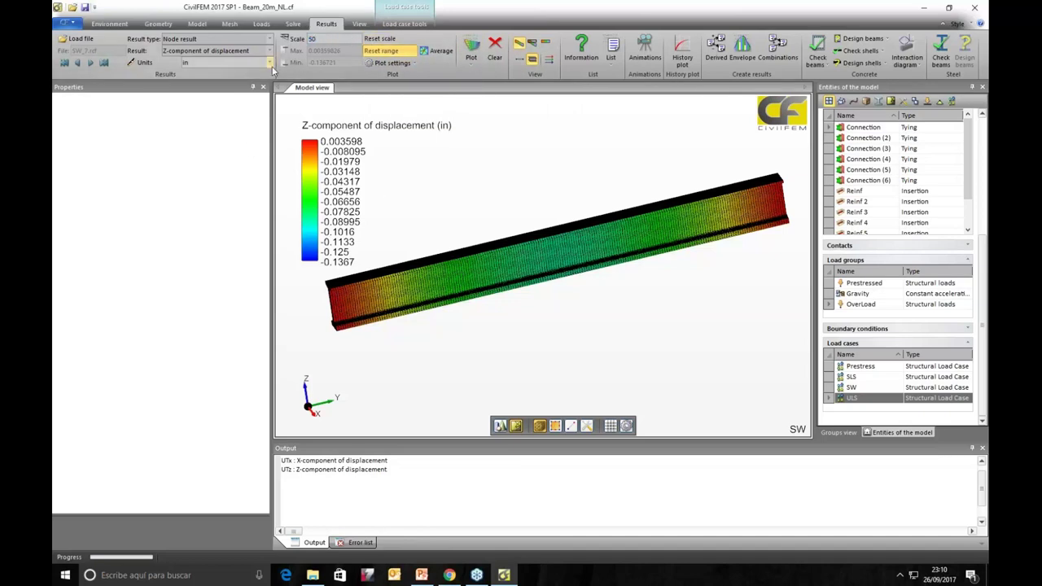
left_click(472, 47)
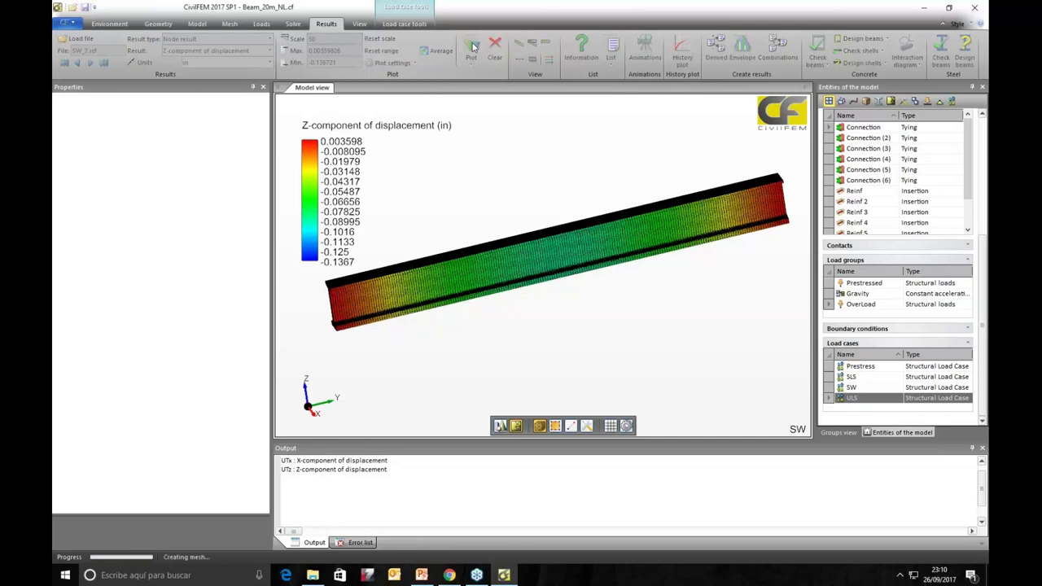
middle_click_drag(574, 367, 435, 346)
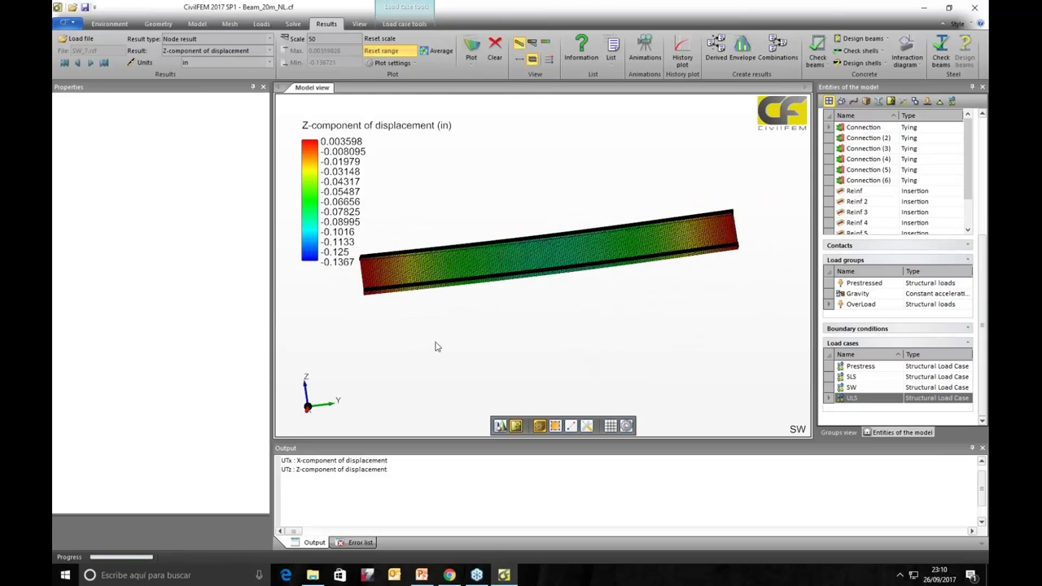
middle_click_drag(558, 302, 323, 285)
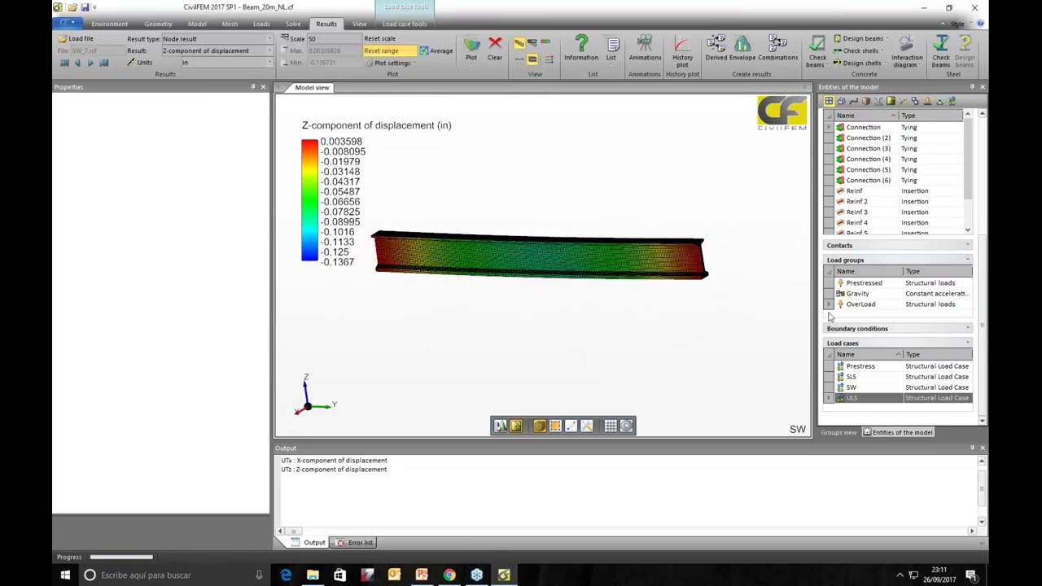
Step: Hide all cashing, ReinfBar and Tendon structural elements so the displacement plot covers only the solid Beam
scroll(981, 293, "up", 5)
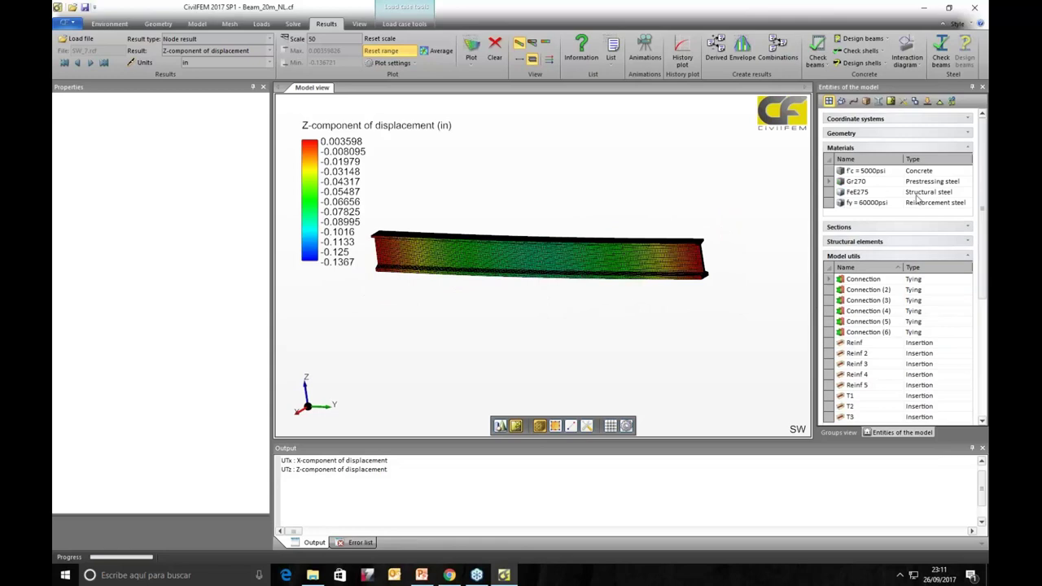
left_click(855, 241)
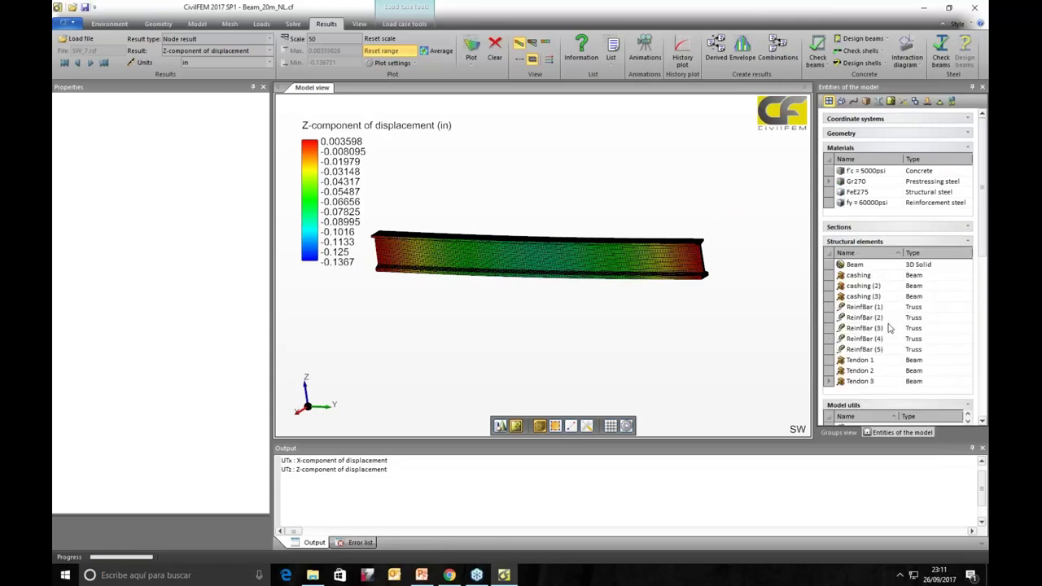
left_click(829, 276)
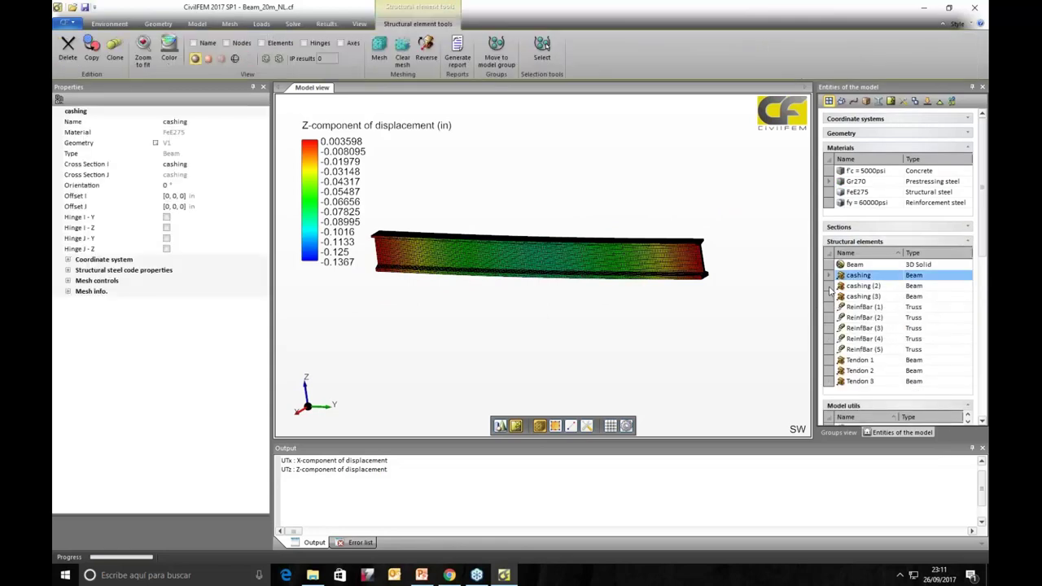
left_click(832, 380, "shift")
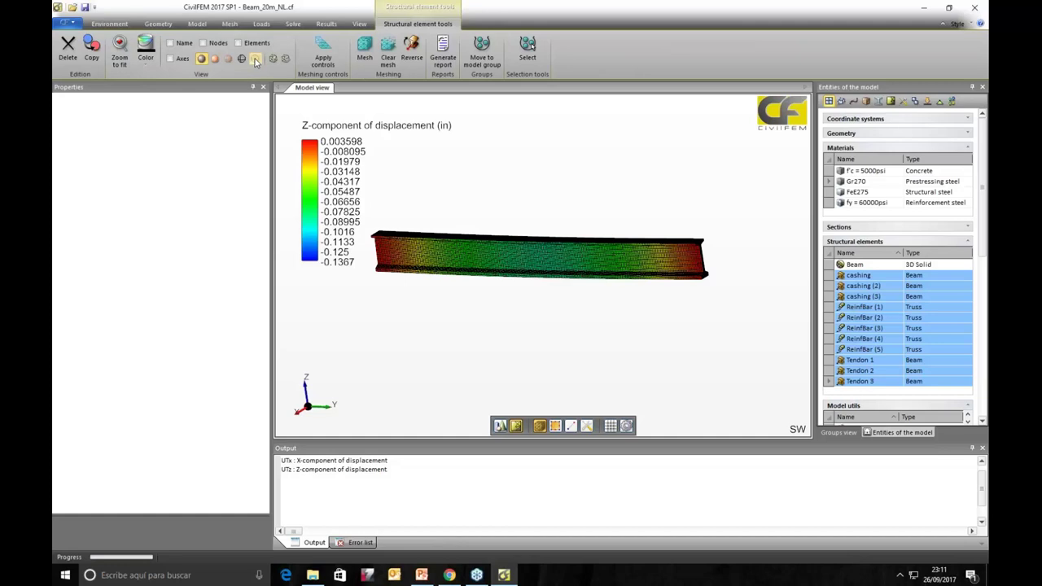
left_click(255, 60)
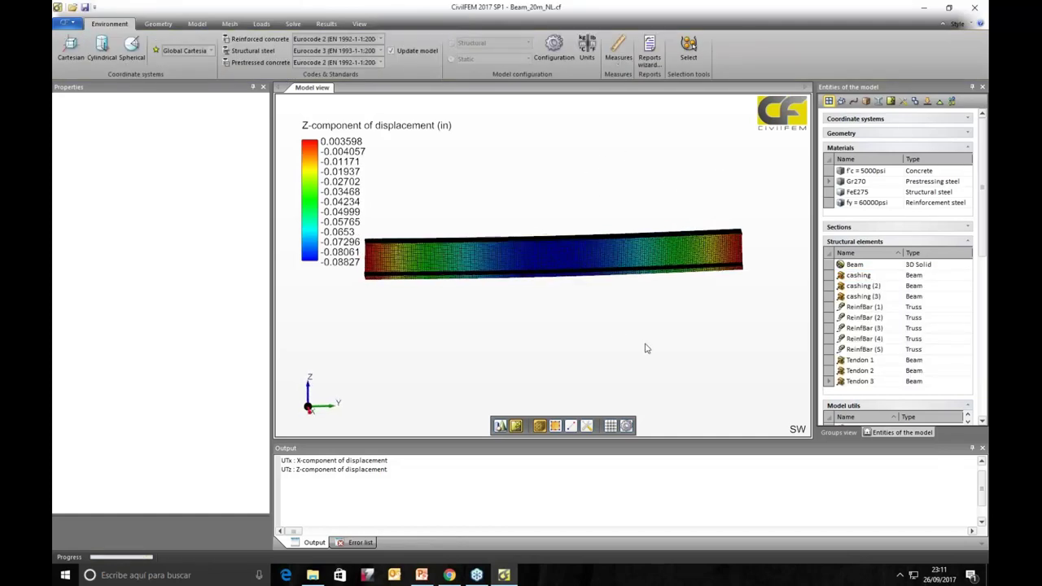
Step: Load the results file Prestress_38.rcf and examine the beam's Z displacement under prestress
left_click(322, 24)
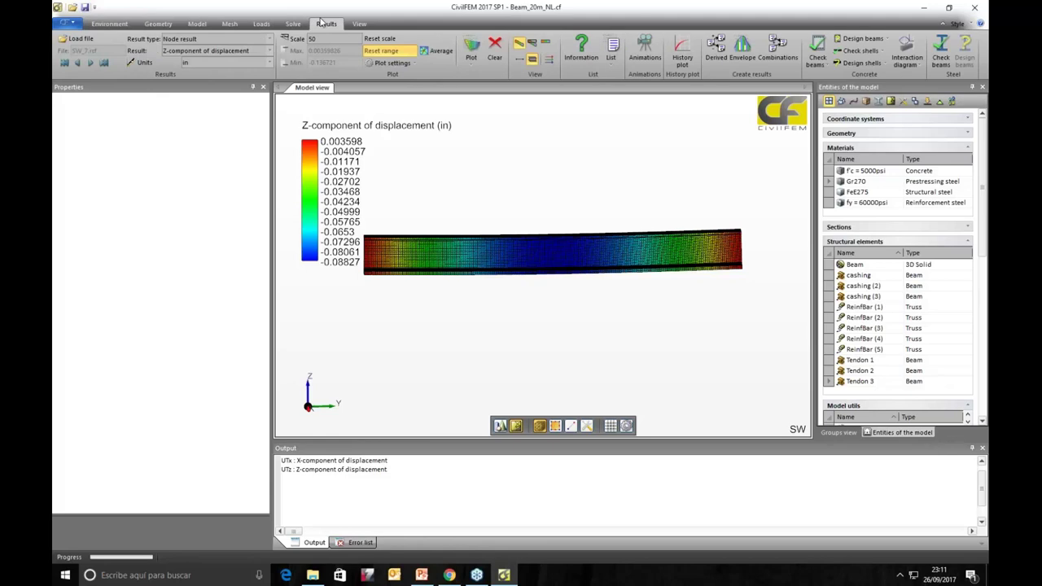
left_click(76, 38)
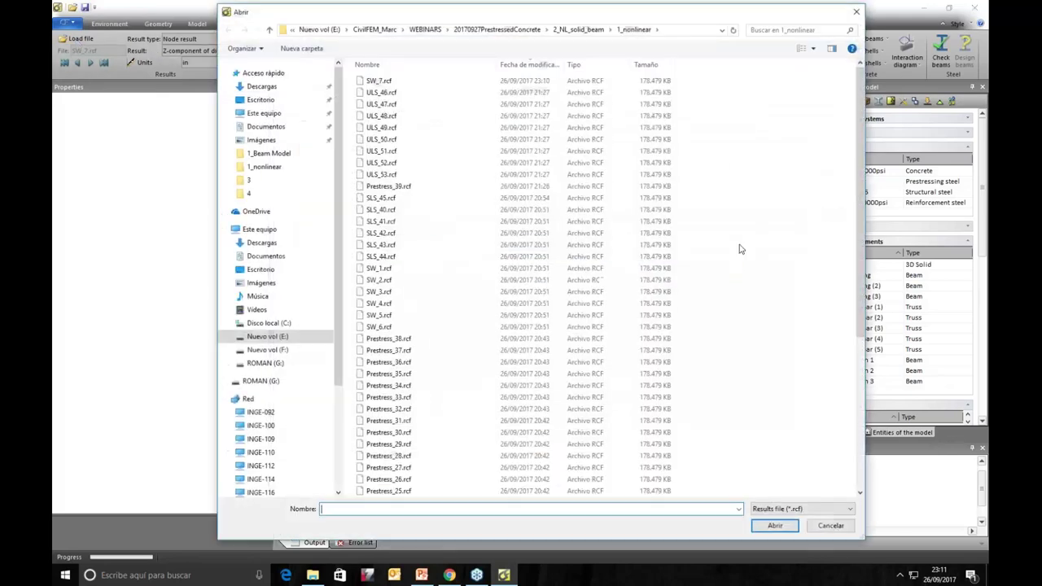
scroll(445, 376, "down", 7)
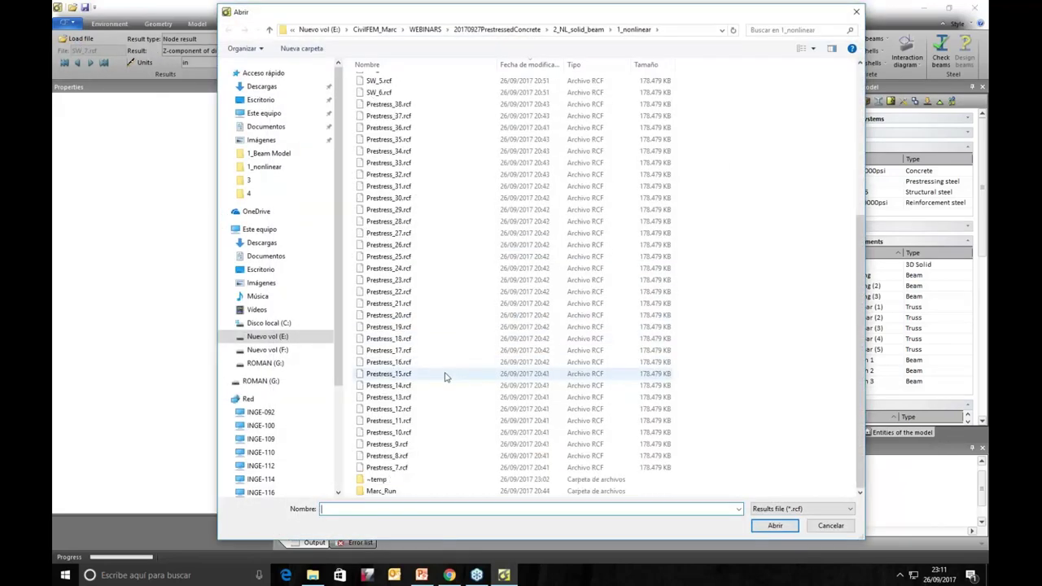
left_click(388, 104)
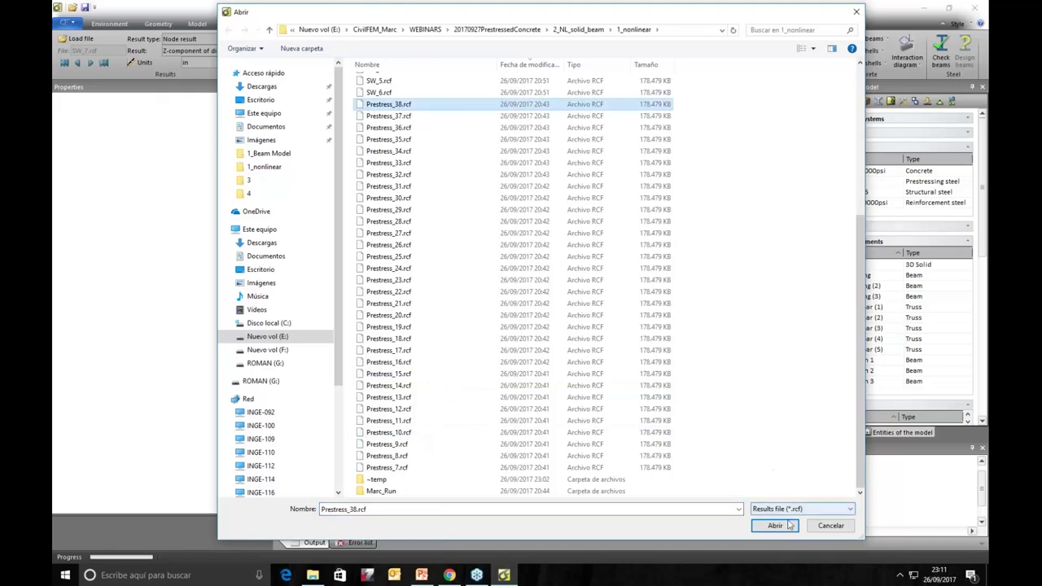
left_click(775, 525)
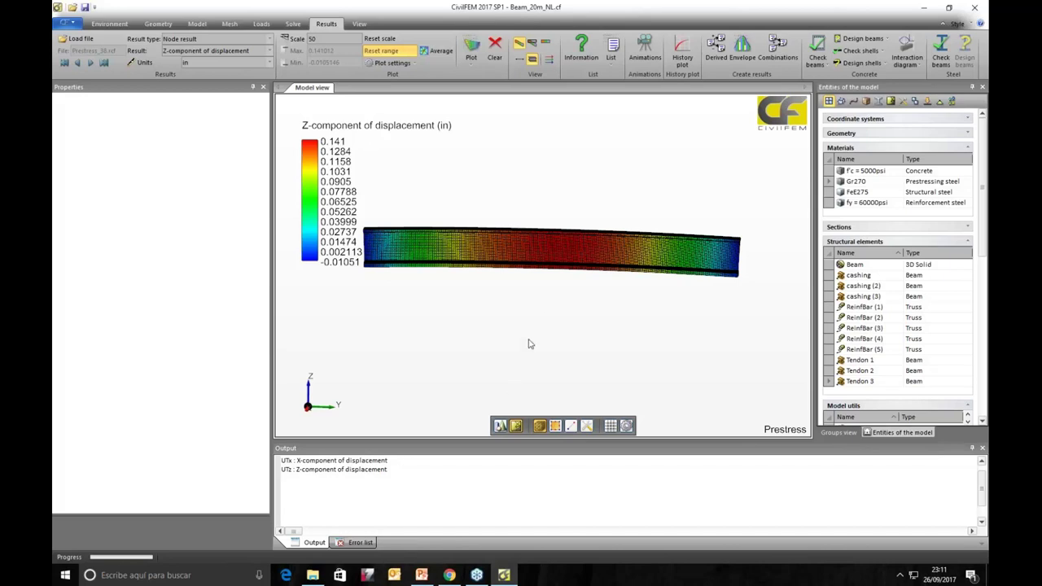
middle_click_drag(529, 344, 541, 342)
middle_click_drag(408, 339, 655, 355)
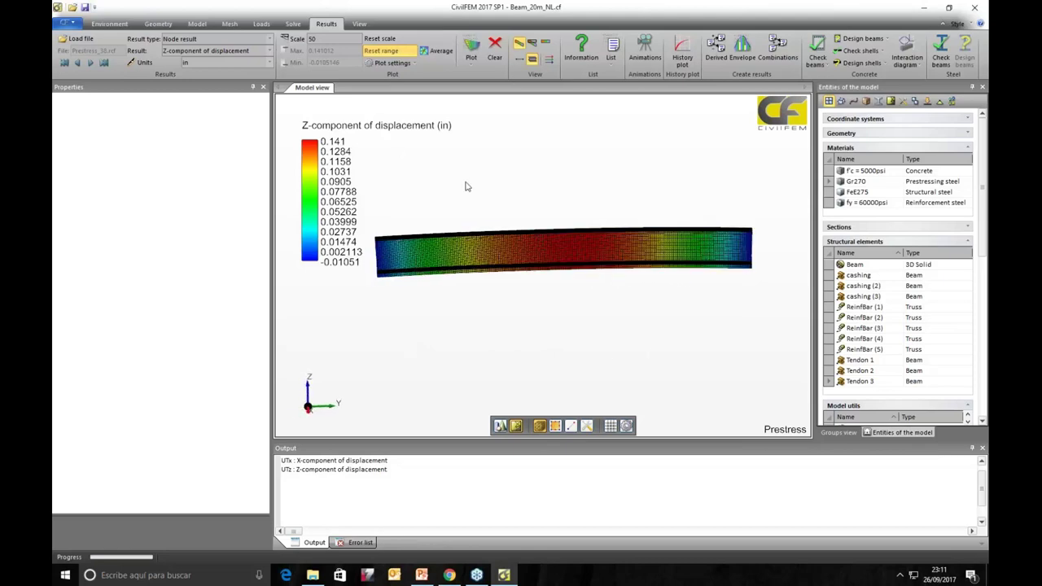
Step: Plot the X component of cracking strain from the end results on the beam for the prestress load case
left_click(269, 39)
left_click(228, 81)
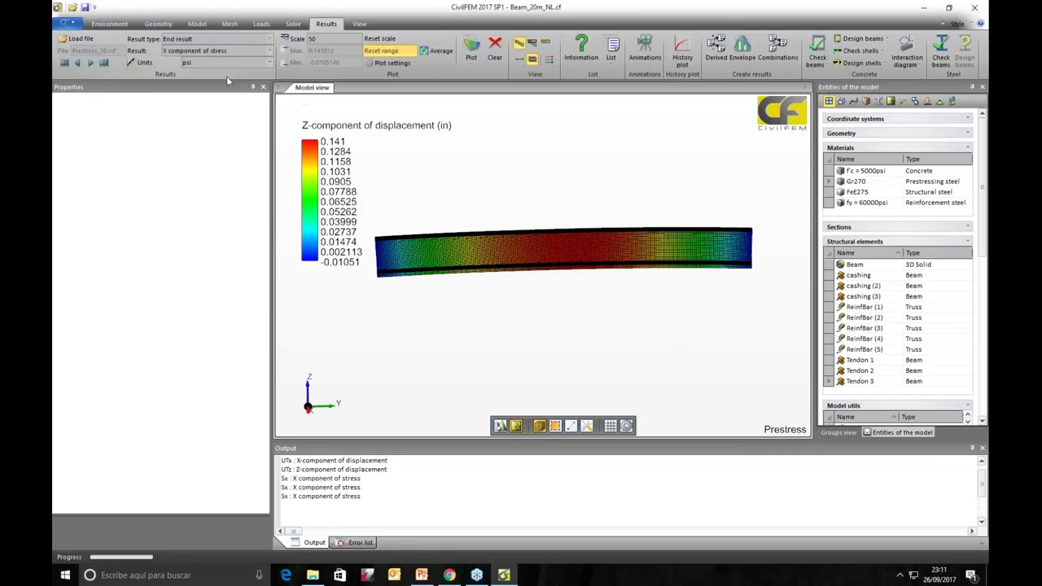
left_click(269, 51)
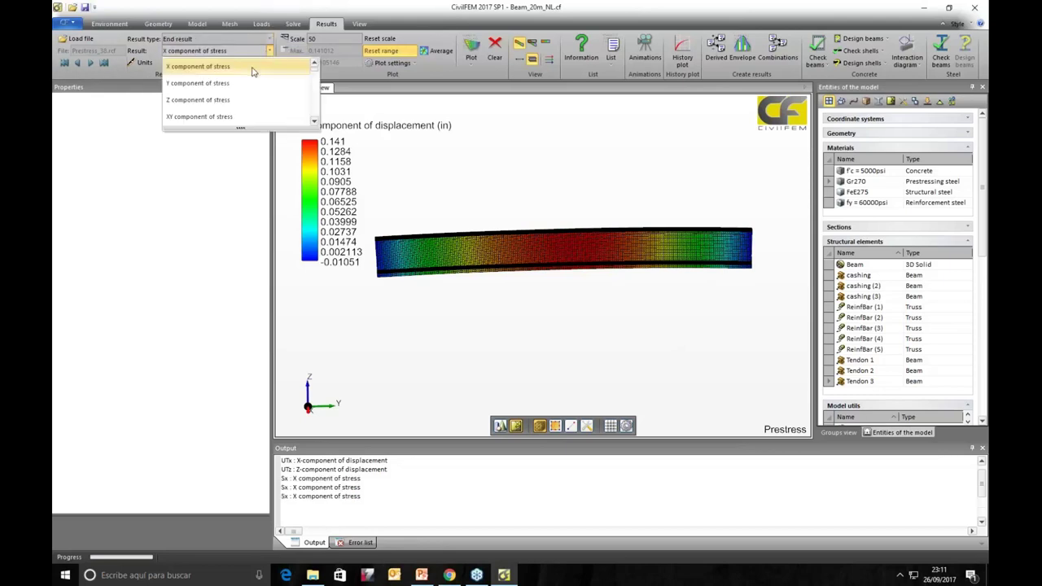
scroll(252, 72, "down", 2)
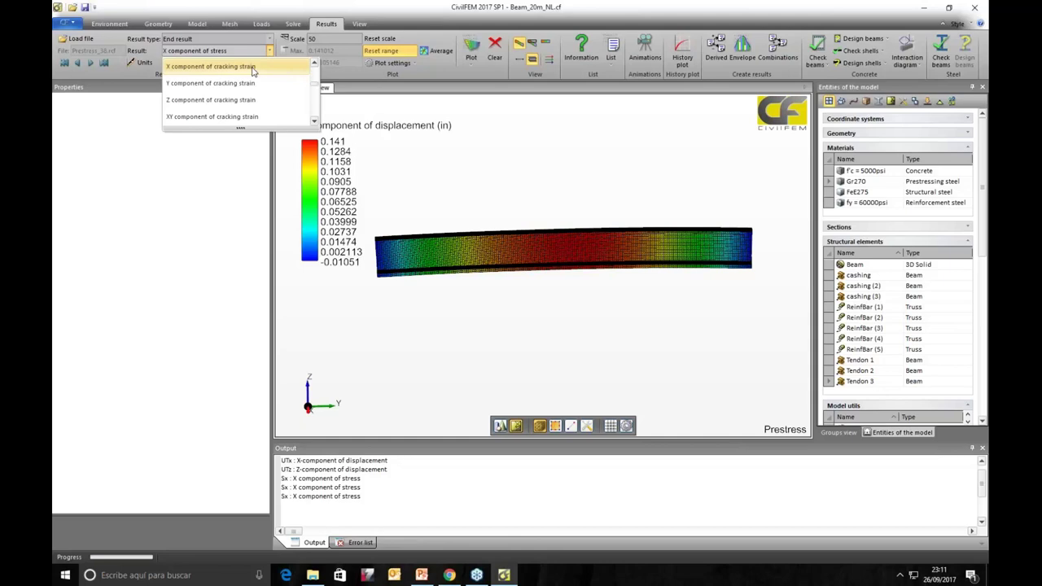
left_click(253, 69)
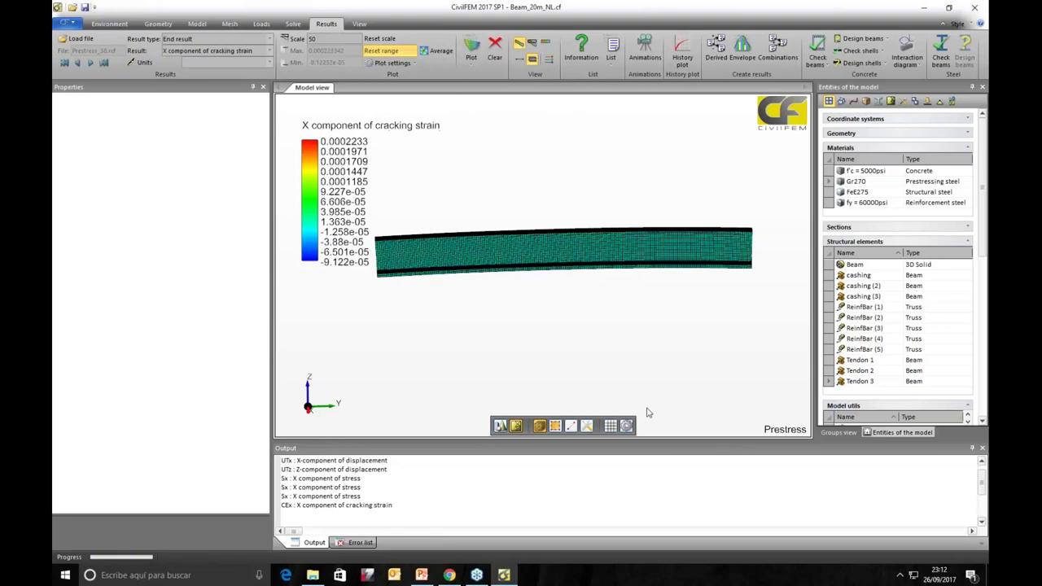
Step: Set the cracking strain legend range to a maximum of 0.0001 and a minimum of -9.12232e-06, and replot the result
middle_click_drag(708, 353, 651, 319)
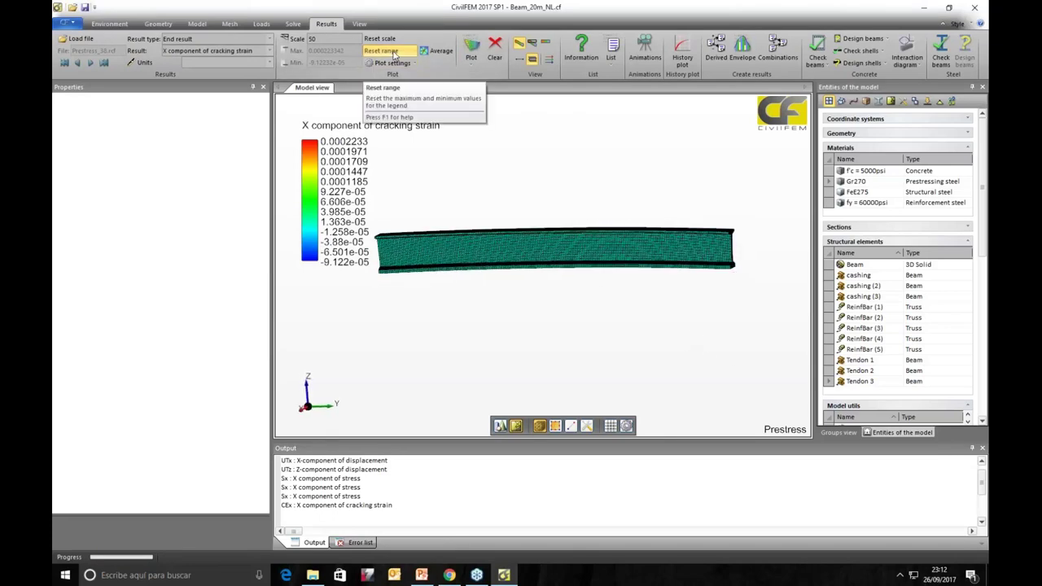
left_click(381, 50)
left_click(349, 62)
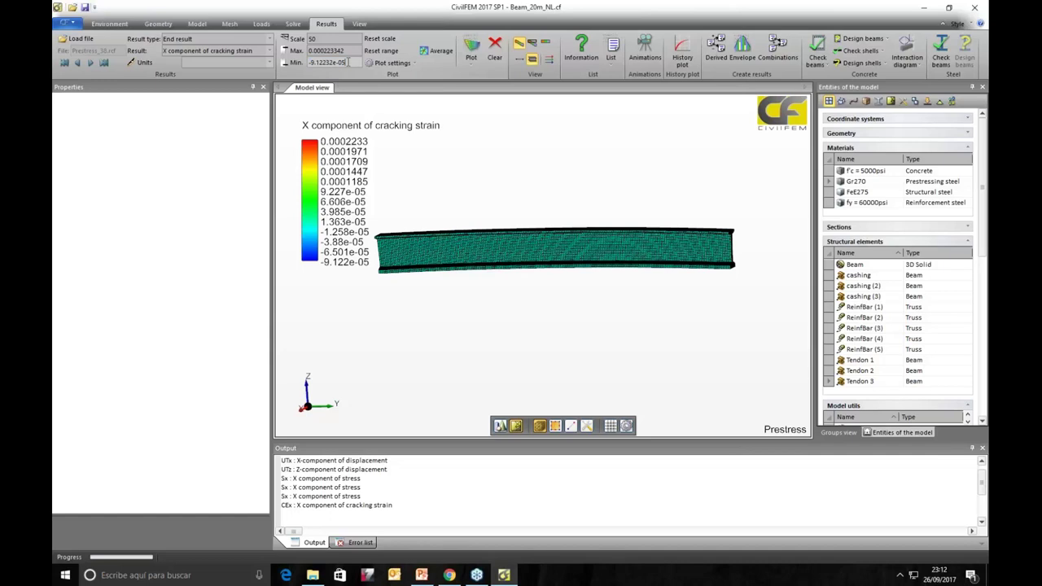
type("6")
double_click(350, 50)
left_click(328, 50)
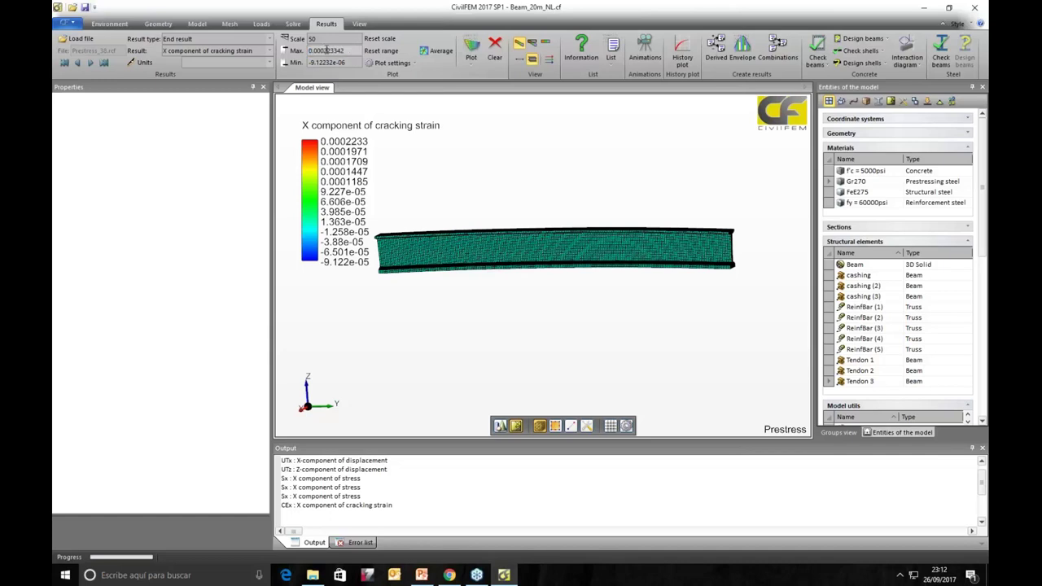
left_click_drag(325, 50, 345, 51)
type("1")
left_click(470, 46)
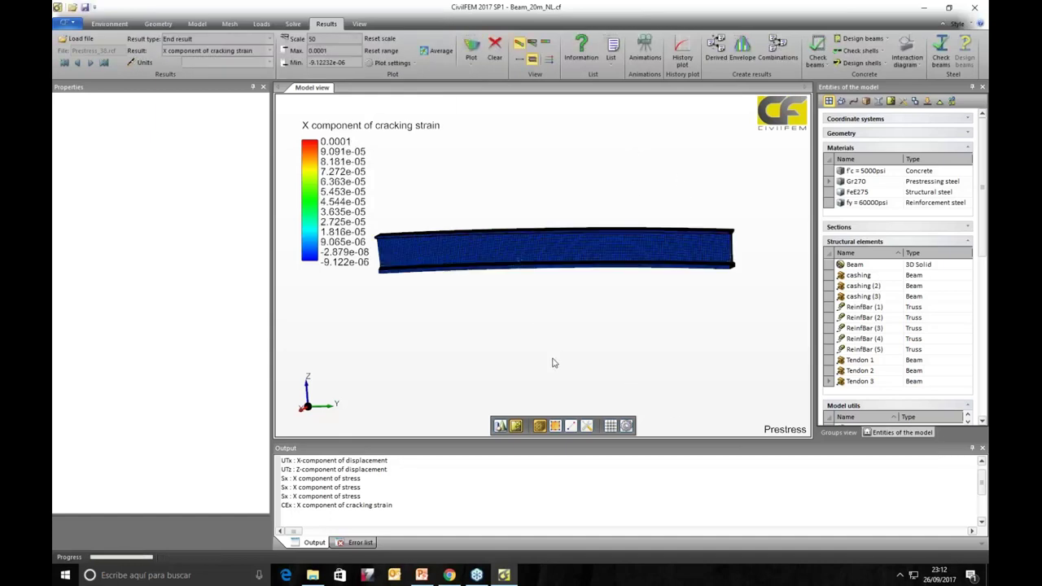
Step: Examine the X cracking strain at the beam's end and along its web and bottom flange from several angles
left_click_drag(592, 354, 554, 305)
middle_click_drag(534, 325, 527, 299)
scroll(565, 310, "up", 5)
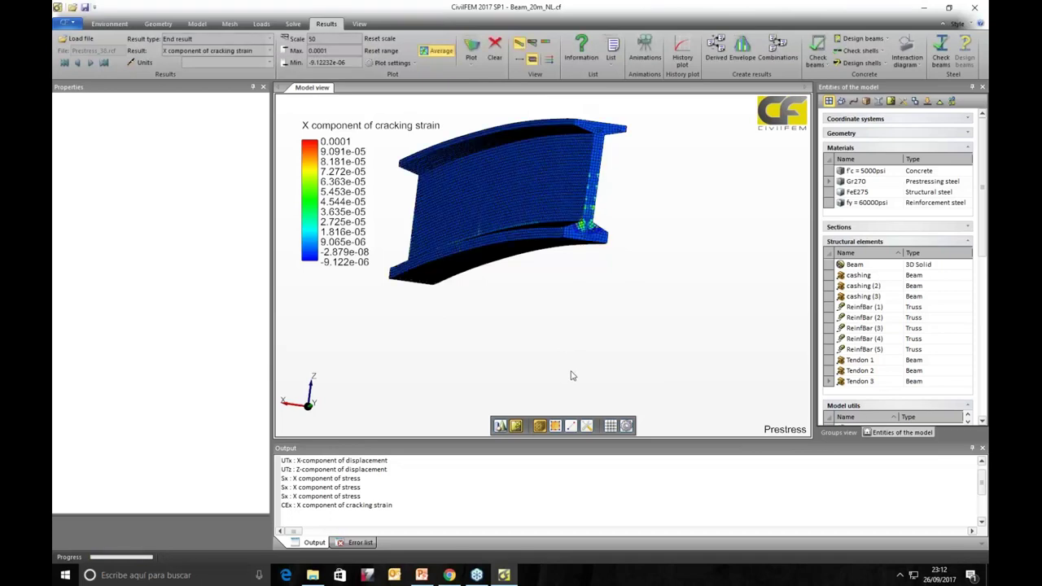
middle_click_drag(577, 325, 265, 305)
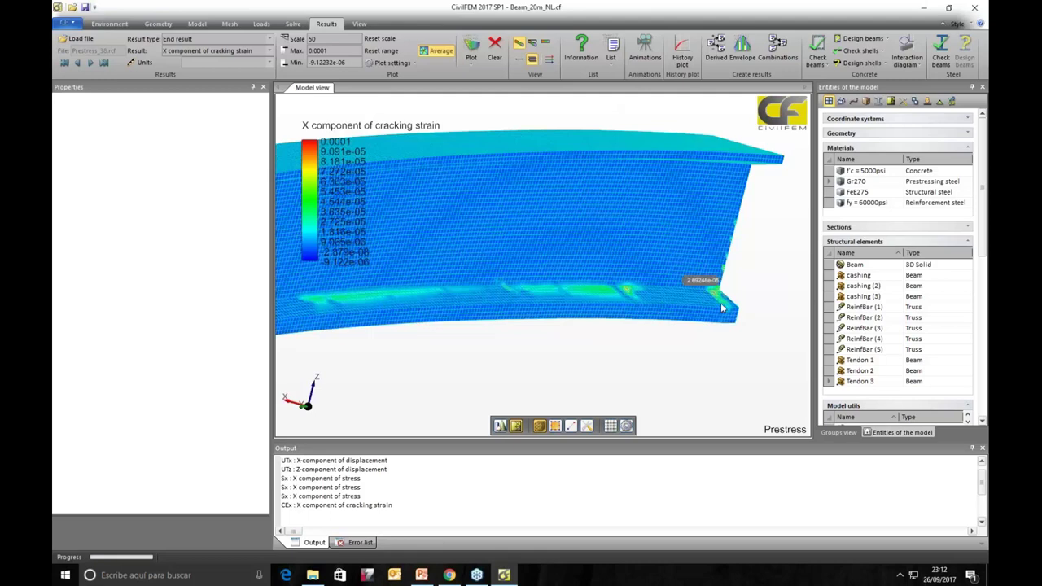
middle_click_drag(721, 303, 364, 379)
middle_click_drag(598, 324, 631, 295)
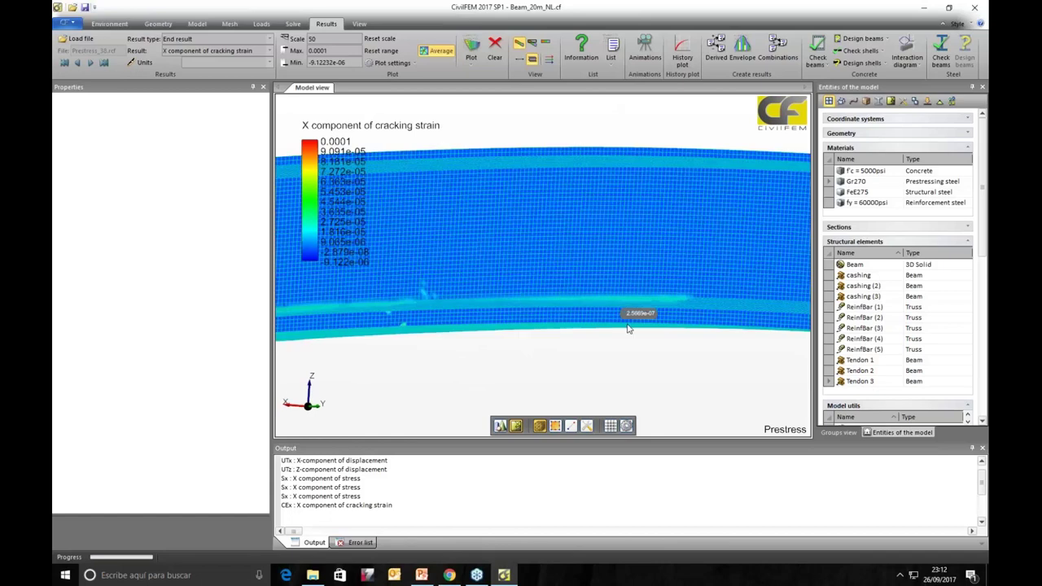
middle_click_drag(600, 353, 741, 205)
scroll(742, 204, "down", 1)
middle_click_drag(724, 286, 709, 270)
scroll(740, 290, "up", 3)
scroll(686, 179, "down", 3)
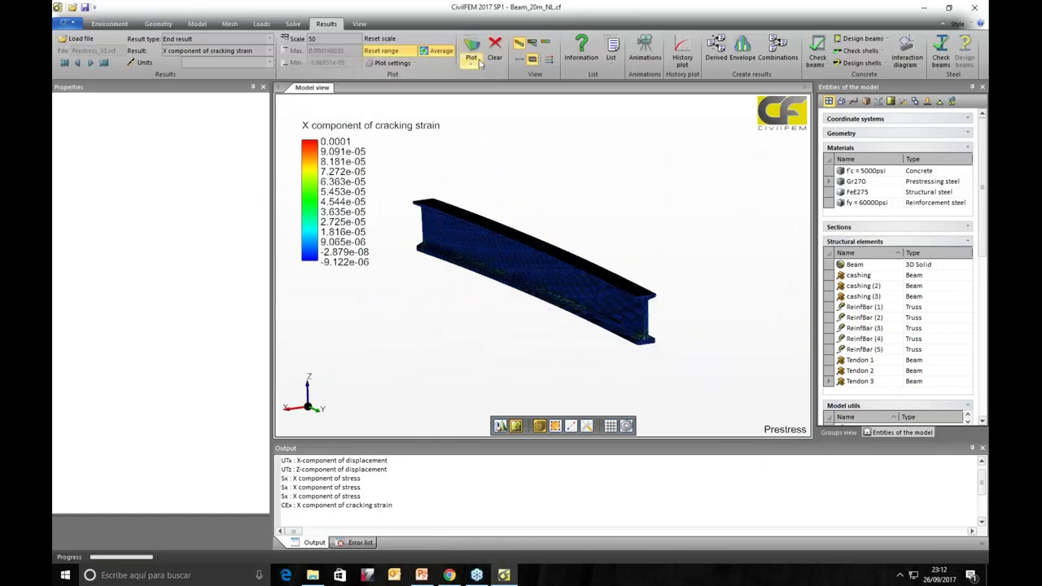
Step: Clear the cracking strain plot and load the results file SLS_45.rcf
left_click(494, 51)
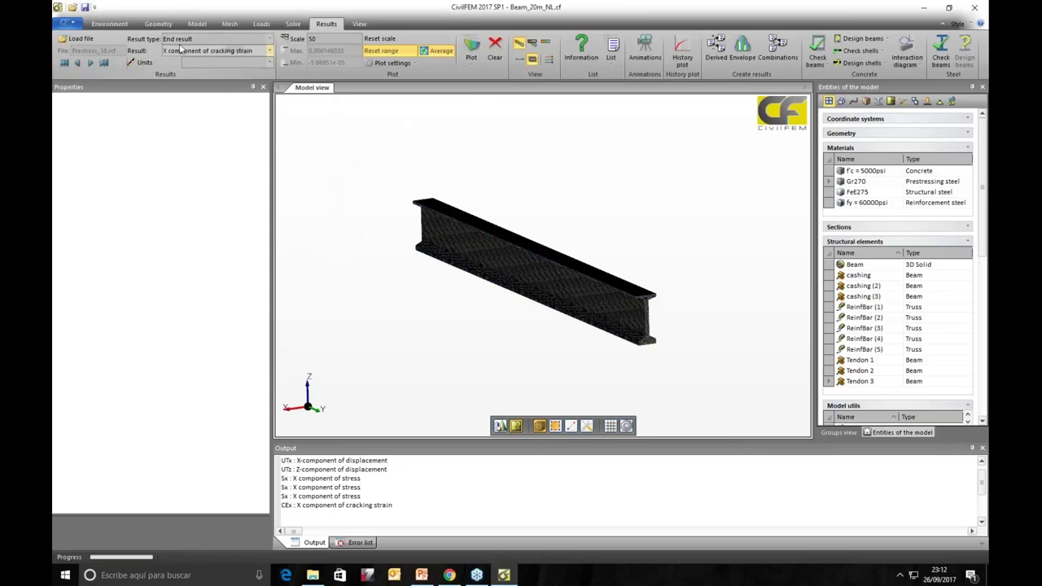
left_click(77, 39)
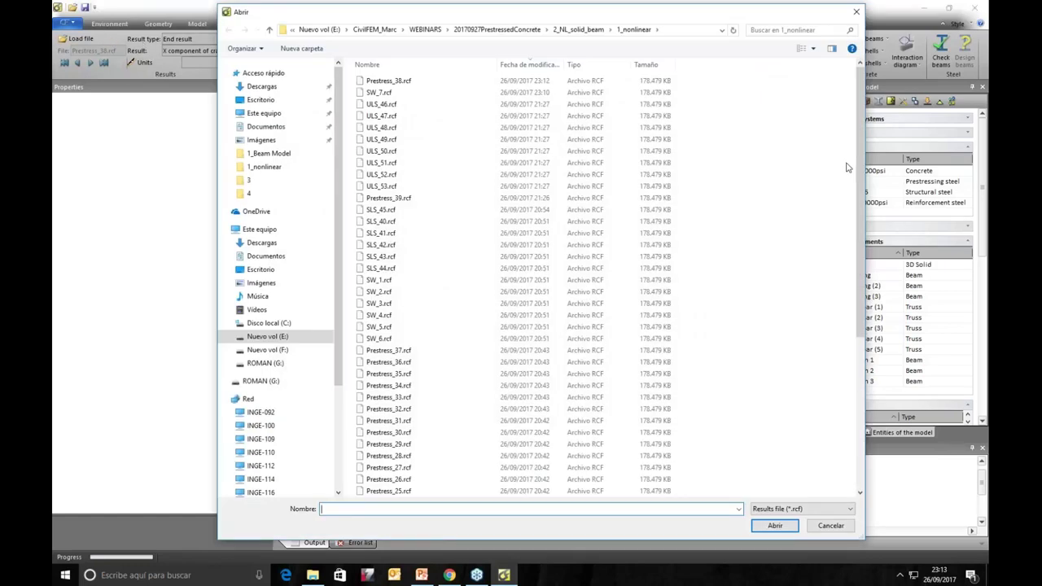
left_click_drag(861, 218, 869, 366)
left_click_drag(874, 324, 871, 178)
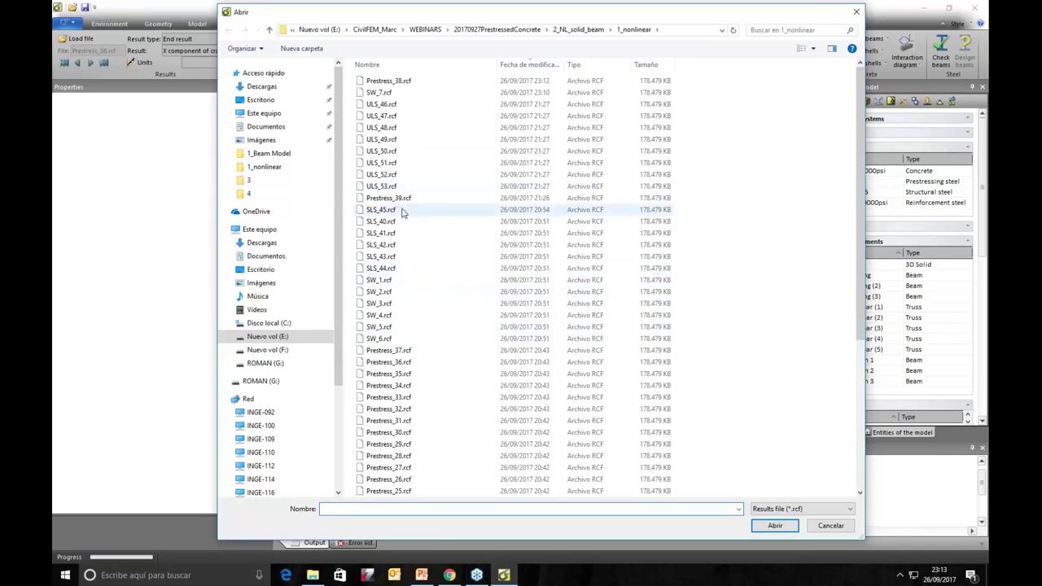
left_click(381, 186)
scroll(428, 279, "down", 7)
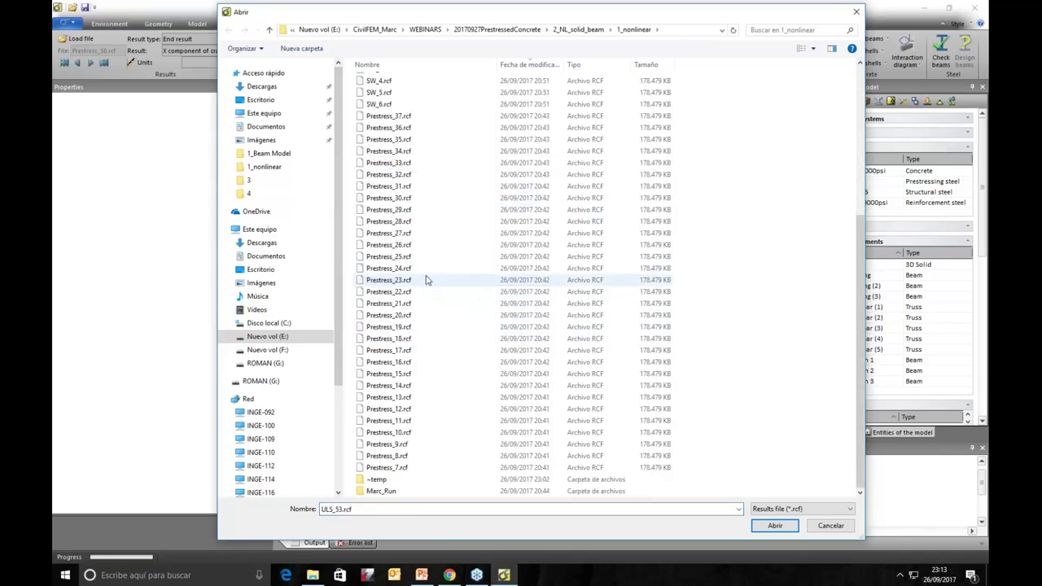
scroll(428, 280, "up", 6)
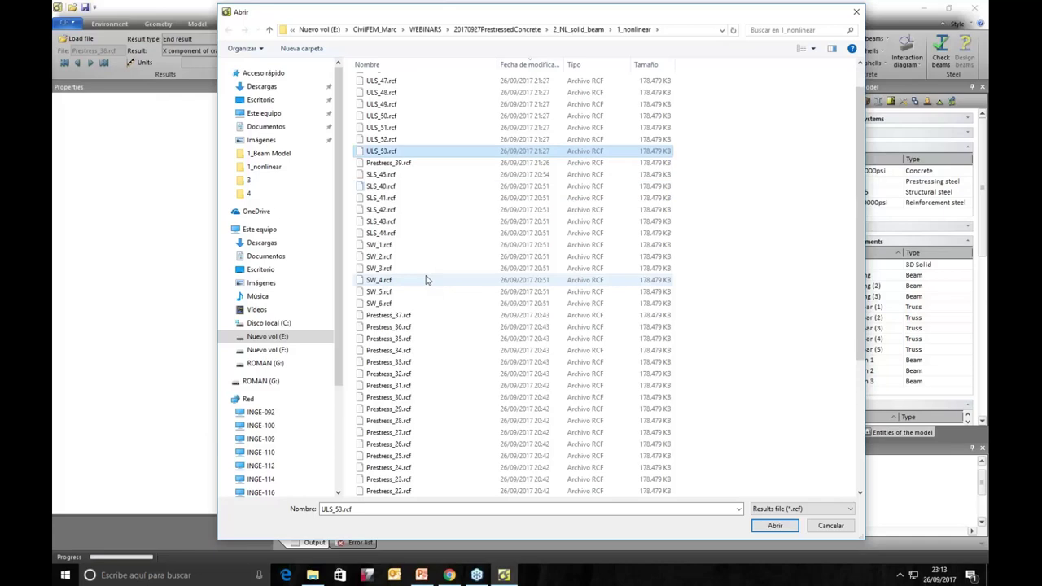
scroll(425, 279, "down", 1)
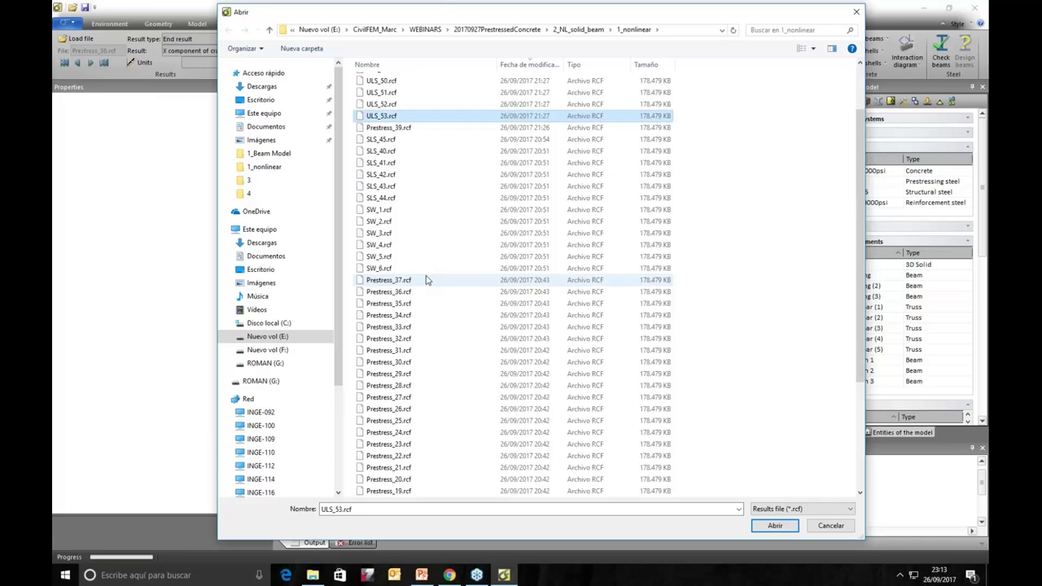
left_click(379, 198)
left_click(388, 140)
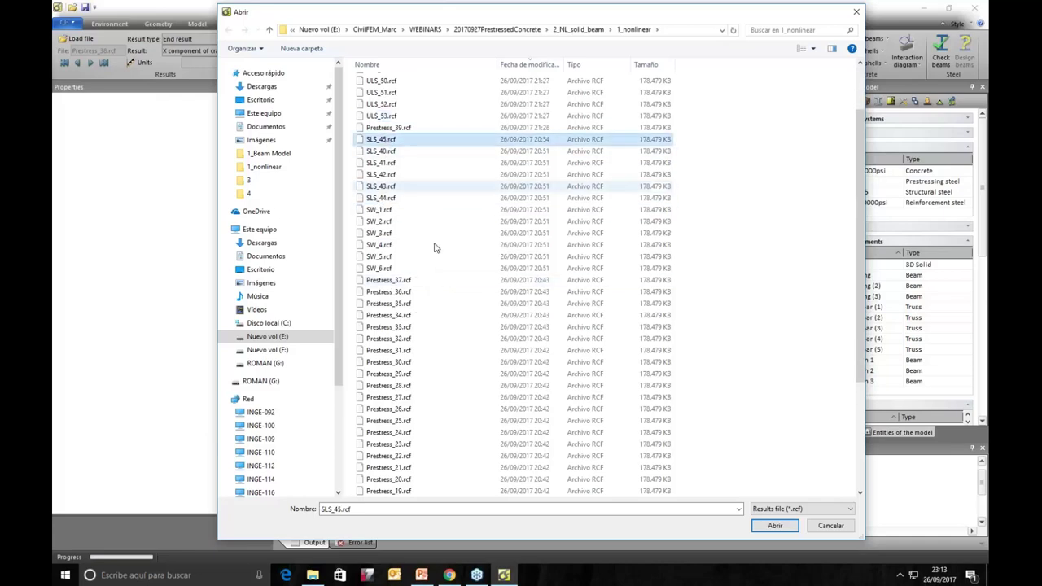
key("Return")
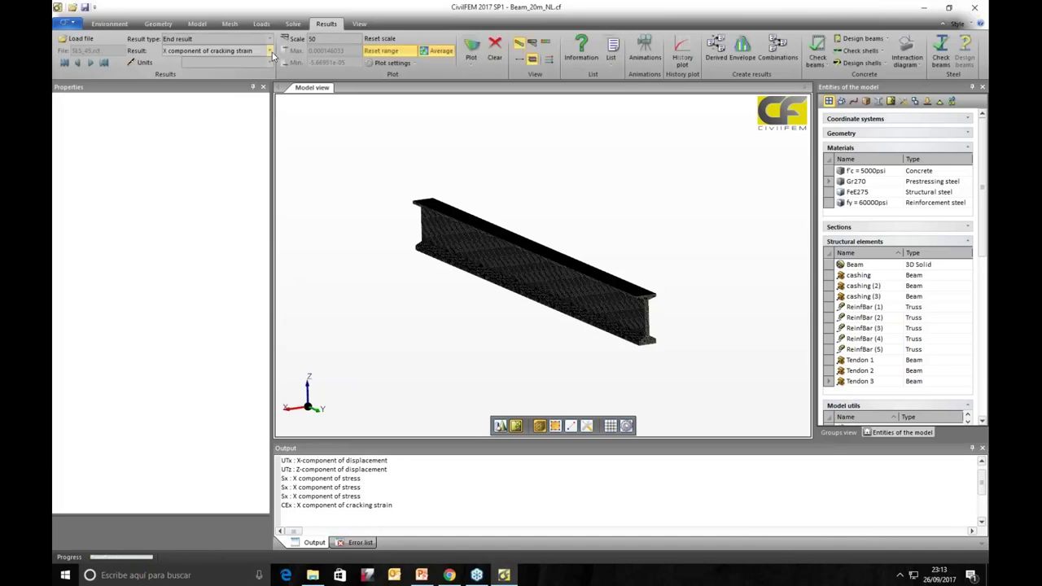
Step: Plot the Z-component of displacement from the node results for the SLS load case and examine the deflected beam
left_click(269, 51)
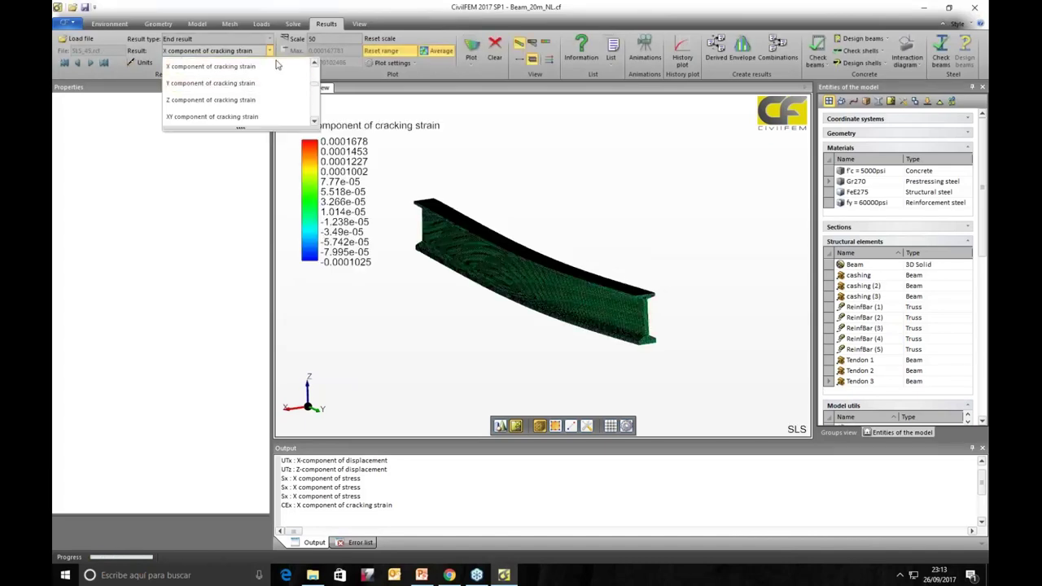
left_click(269, 39)
left_click(275, 59)
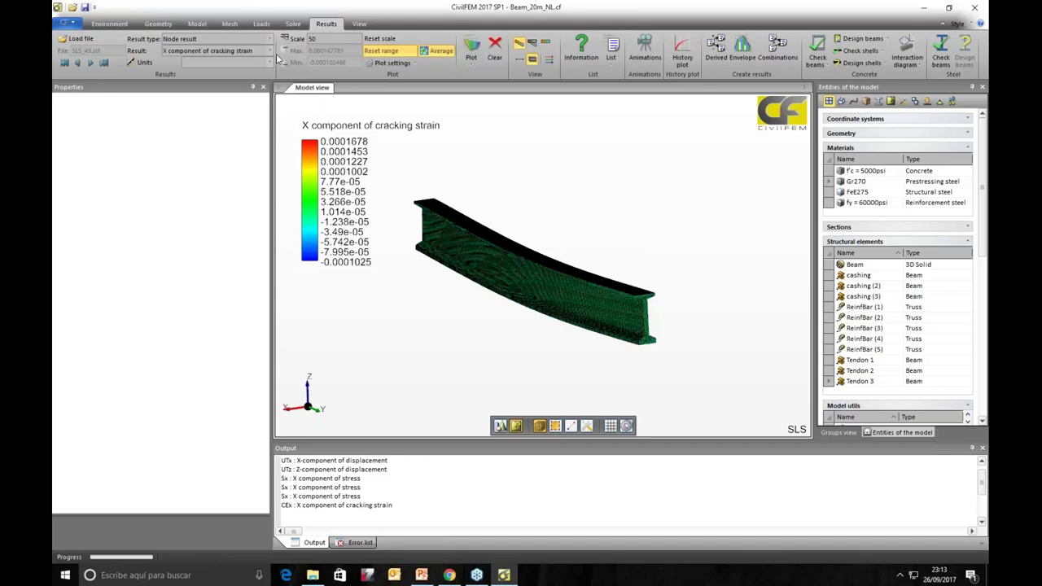
left_click(269, 52)
left_click(269, 52)
left_click(269, 51)
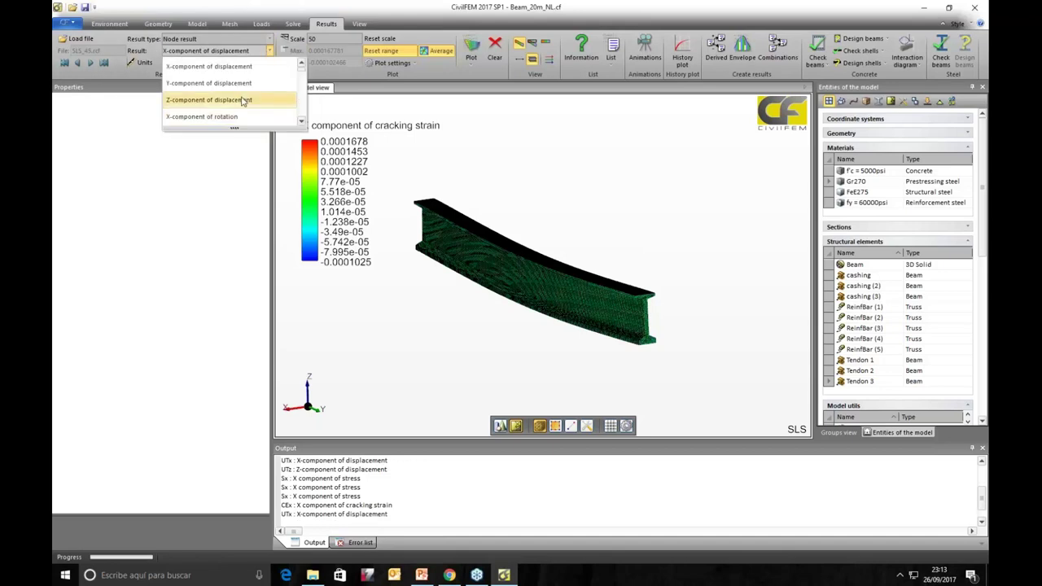
left_click(244, 100)
left_click(471, 51)
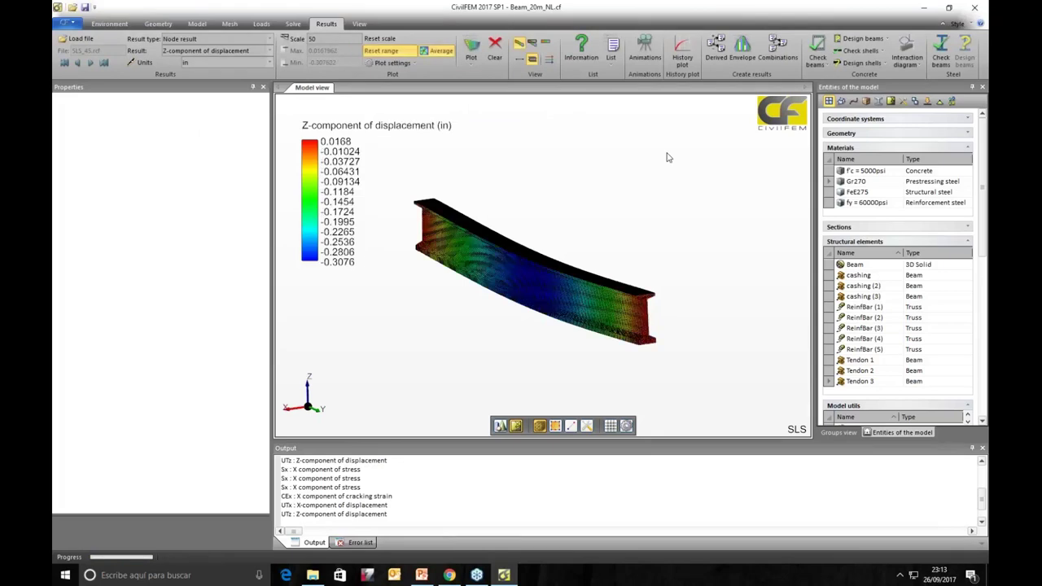
middle_click_drag(668, 157, 329, 271)
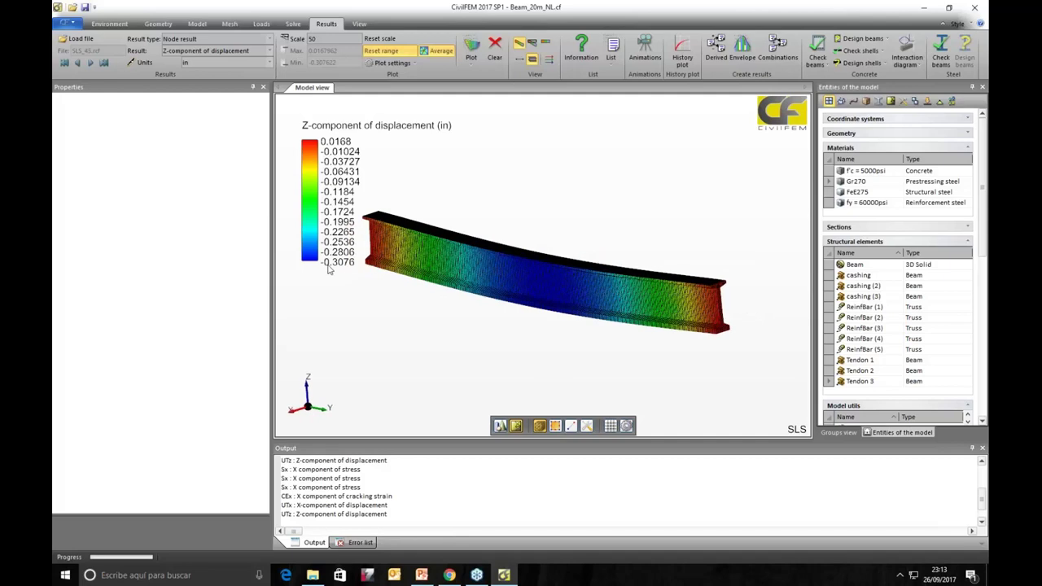
middle_click_drag(480, 322, 529, 322)
Step: Plot the Y component of cracking strain from the end results on the beam for the SLS load case
left_click(268, 38)
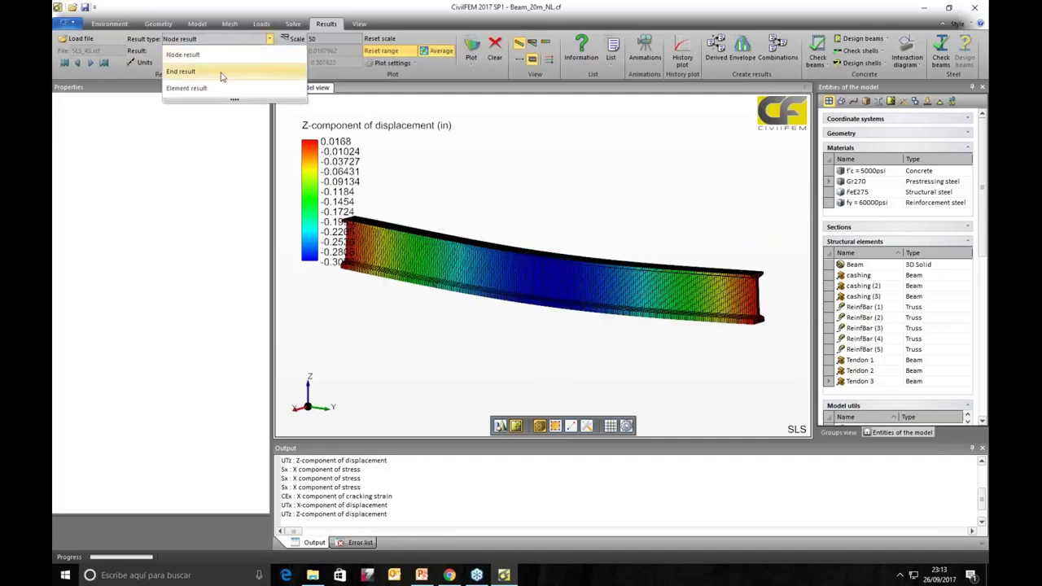
left_click(221, 72)
left_click(270, 51)
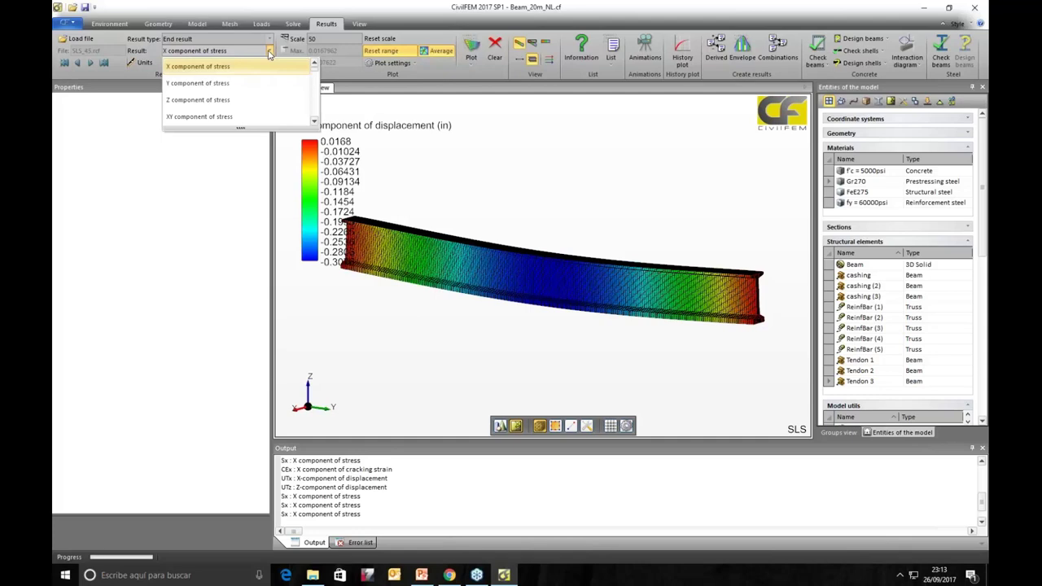
scroll(270, 53, "down", 5)
scroll(269, 53, "down", 3)
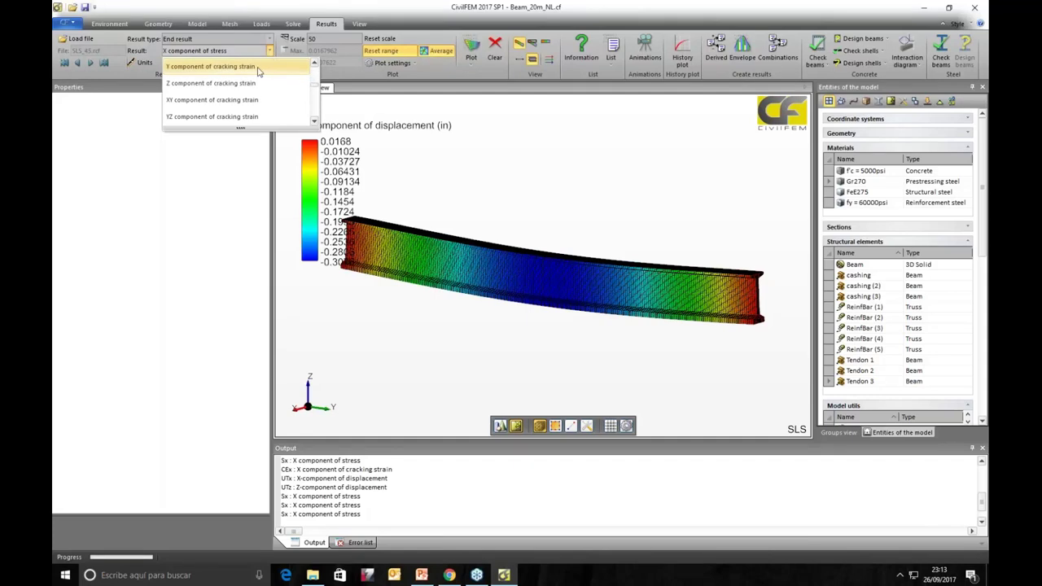
left_click(259, 70)
left_click(470, 57)
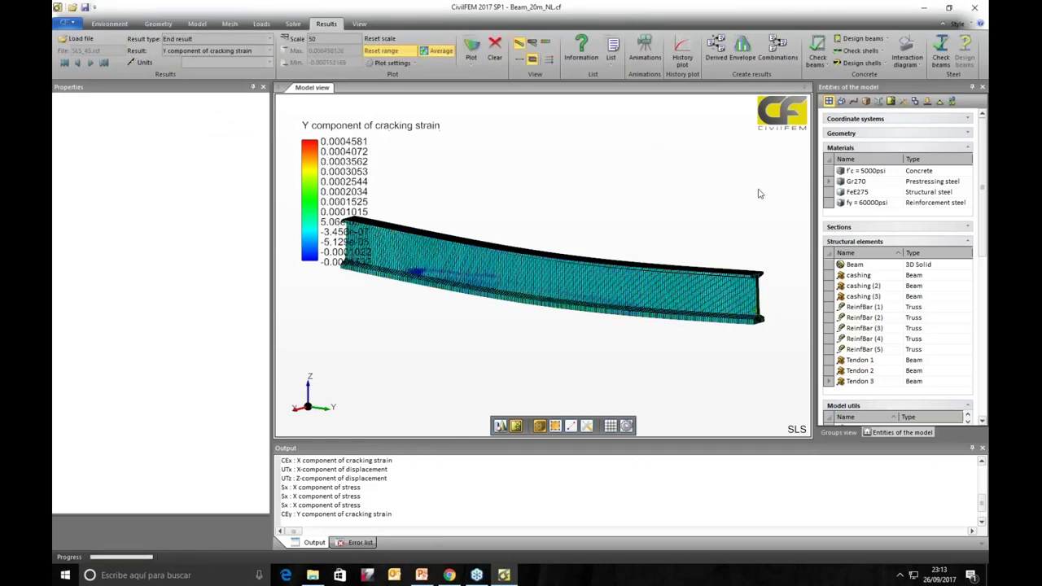
middle_click_drag(758, 193, 703, 182)
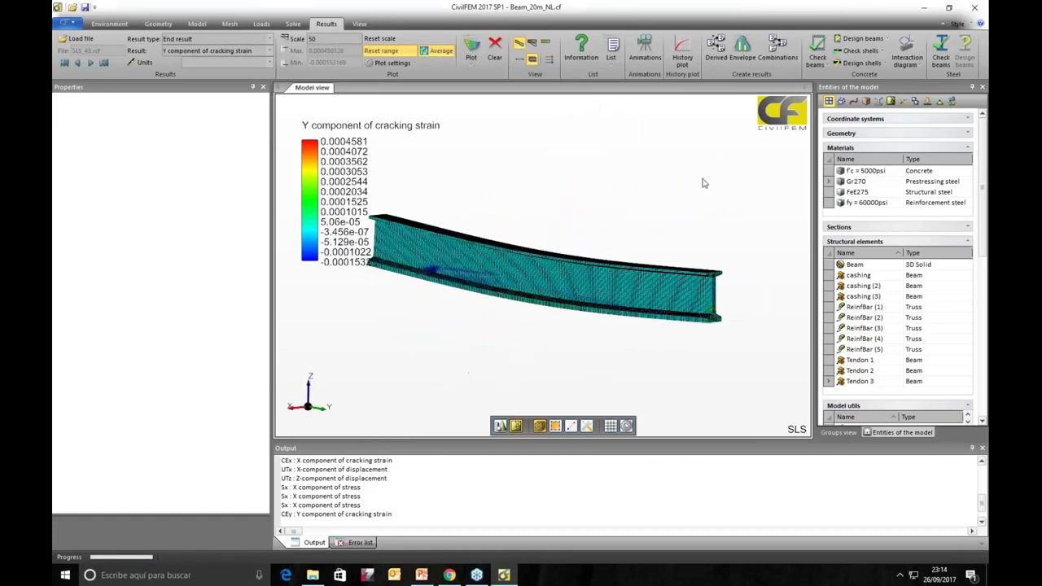
Step: Set the legend range to a maximum of 0.0001 and a minimum of -0.0000153169, replot, and examine the cracking strain on the beam's underside
left_click(397, 52)
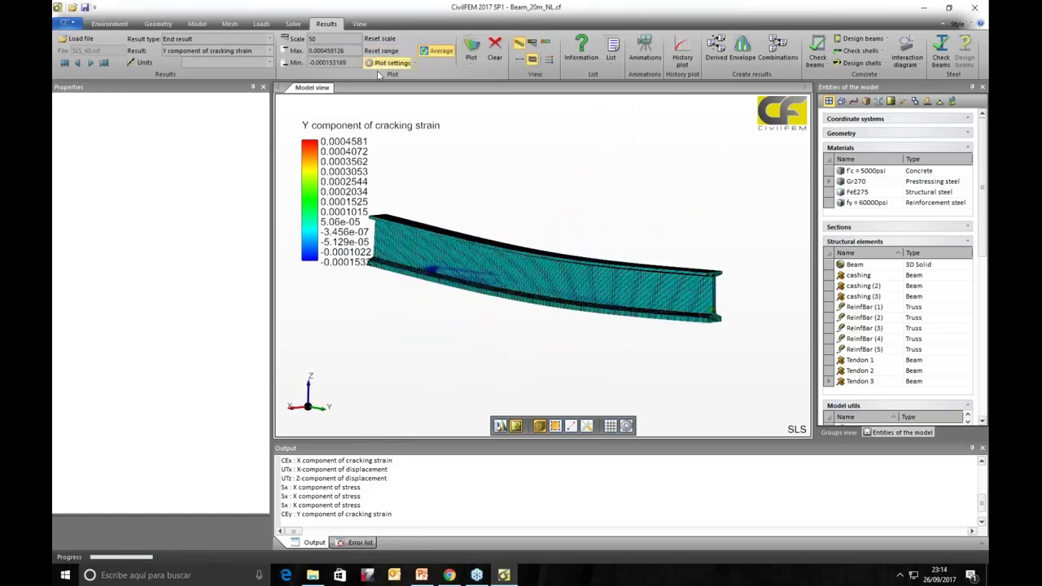
double_click(327, 50)
left_click(328, 51)
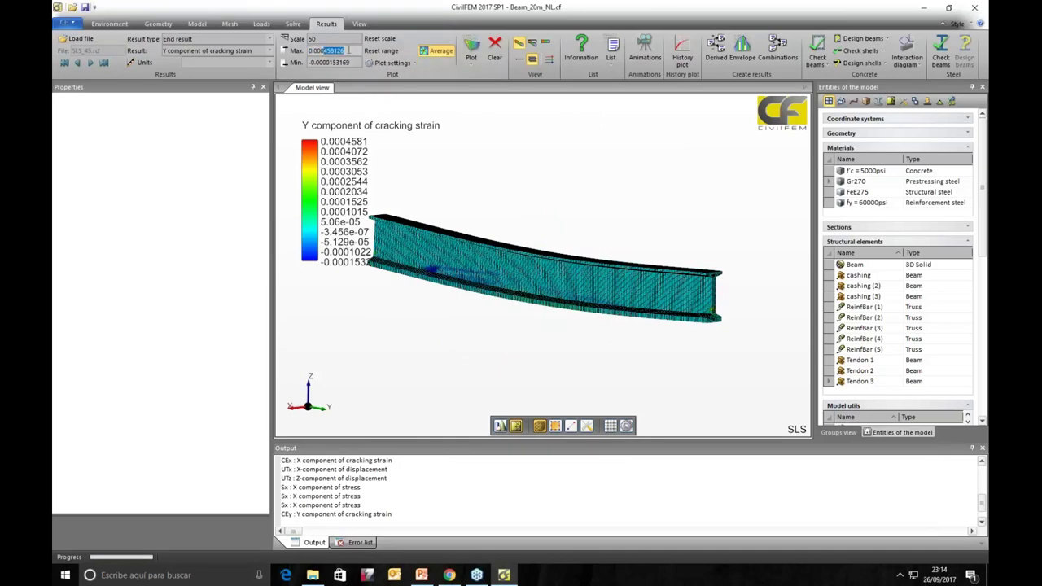
type("1")
left_click(471, 51)
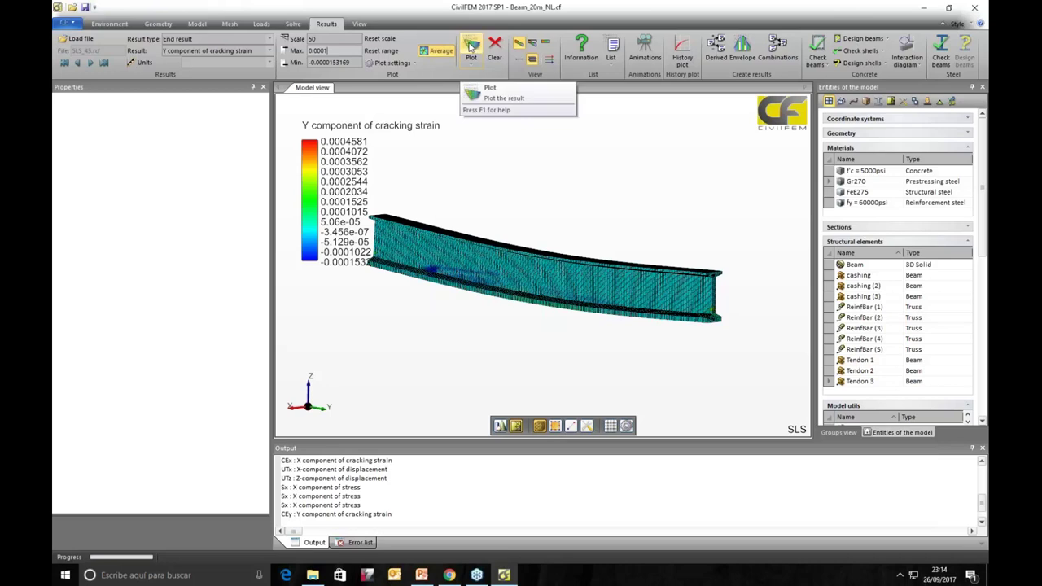
left_click(488, 87)
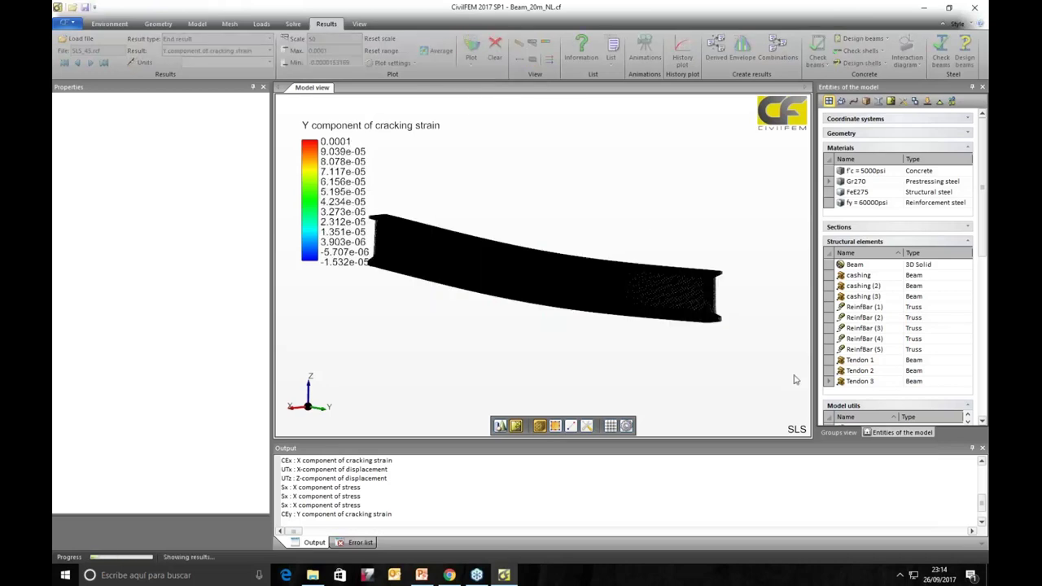
middle_click_drag(614, 388, 551, 282)
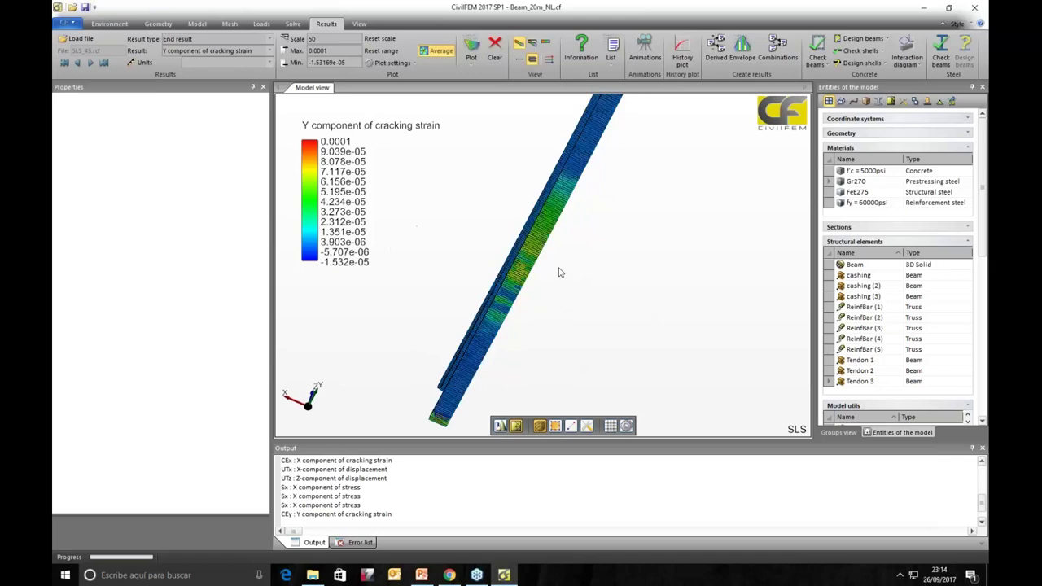
Step: Load the results file ULS_53.rcf from the 1_nonlinear folder
middle_click_drag(550, 311, 403, 390)
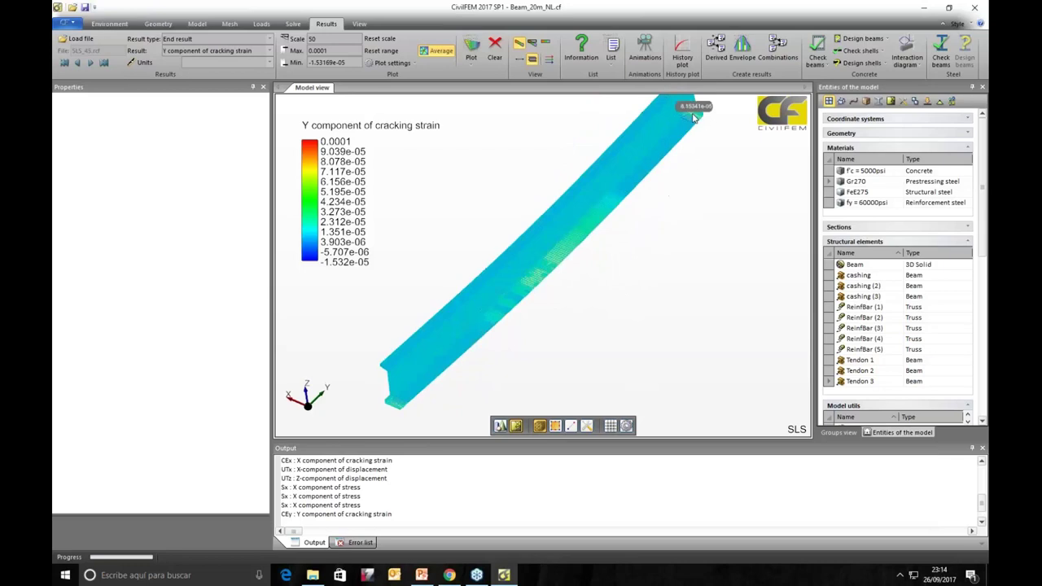
middle_click_drag(695, 207, 698, 325)
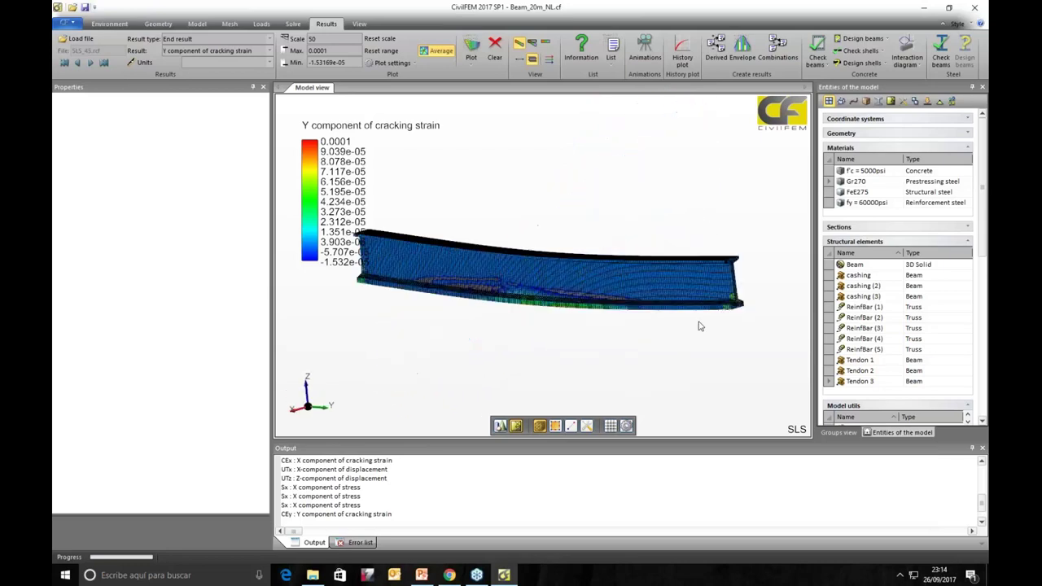
left_click(75, 38)
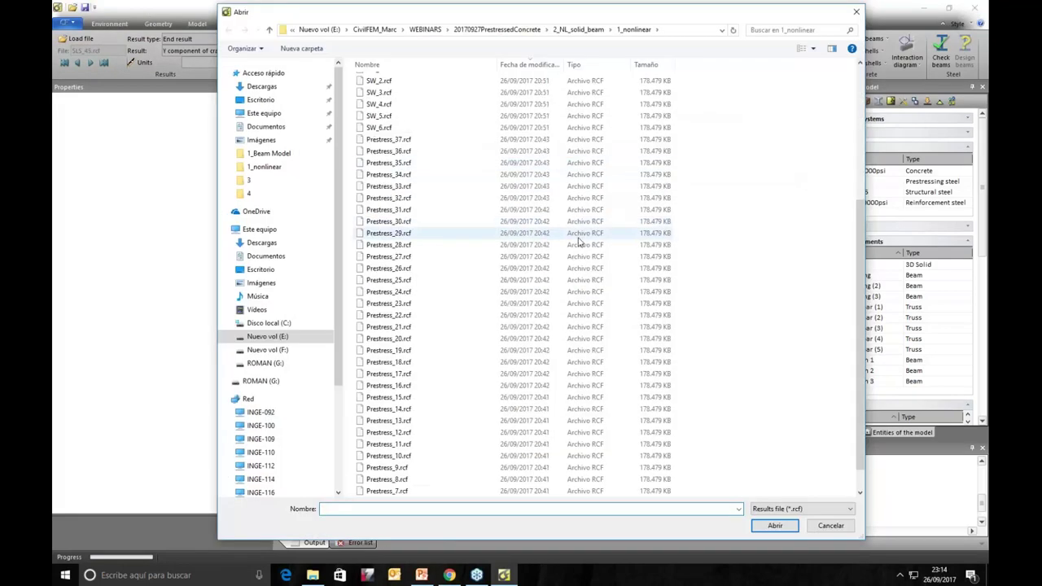
scroll(486, 301, "up", 4)
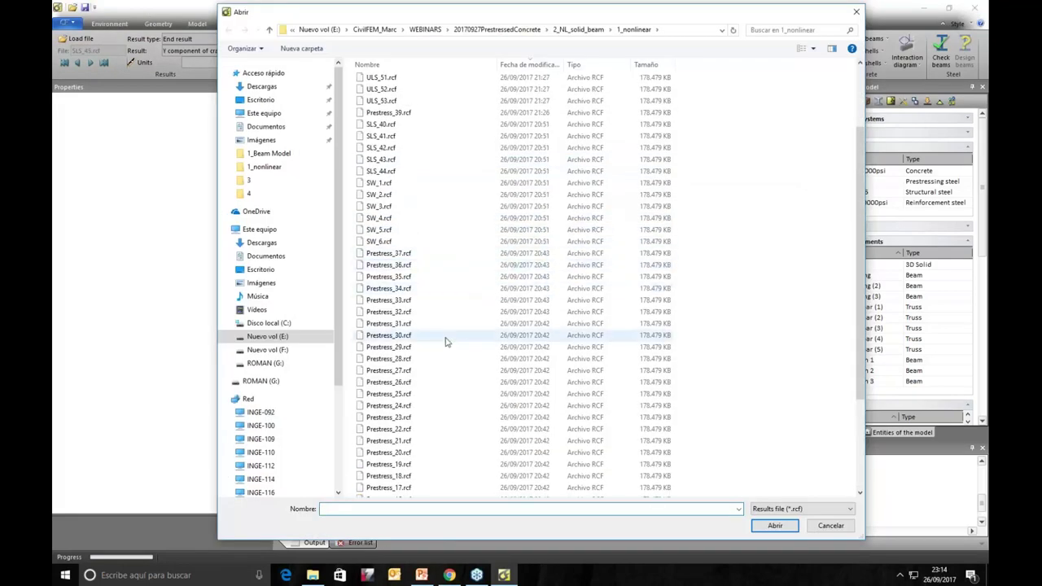
scroll(447, 341, "up", 3)
scroll(434, 341, "down", 4)
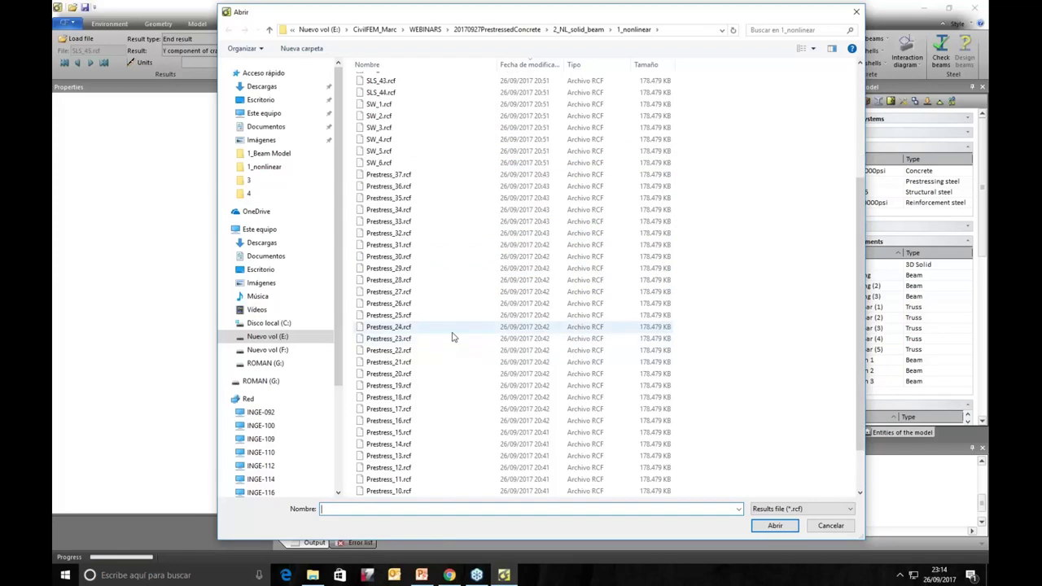
scroll(451, 337, "down", 3)
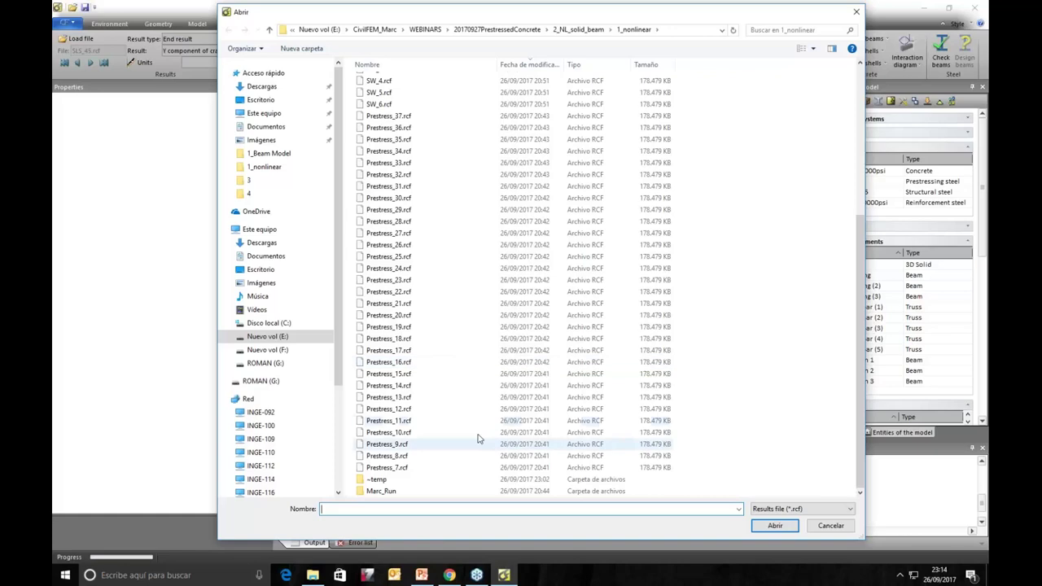
scroll(440, 421, "up", 7)
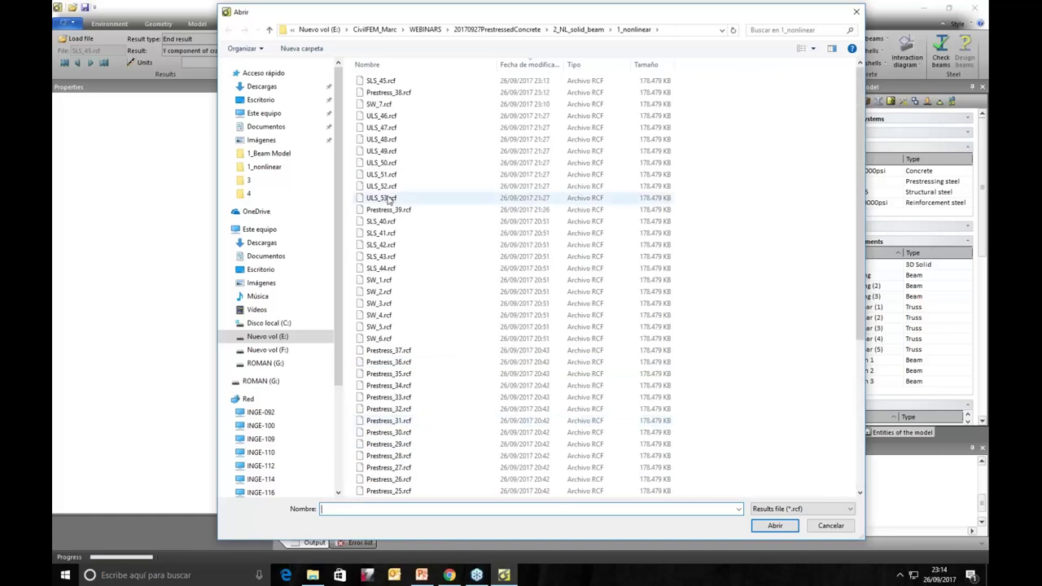
left_click(389, 199)
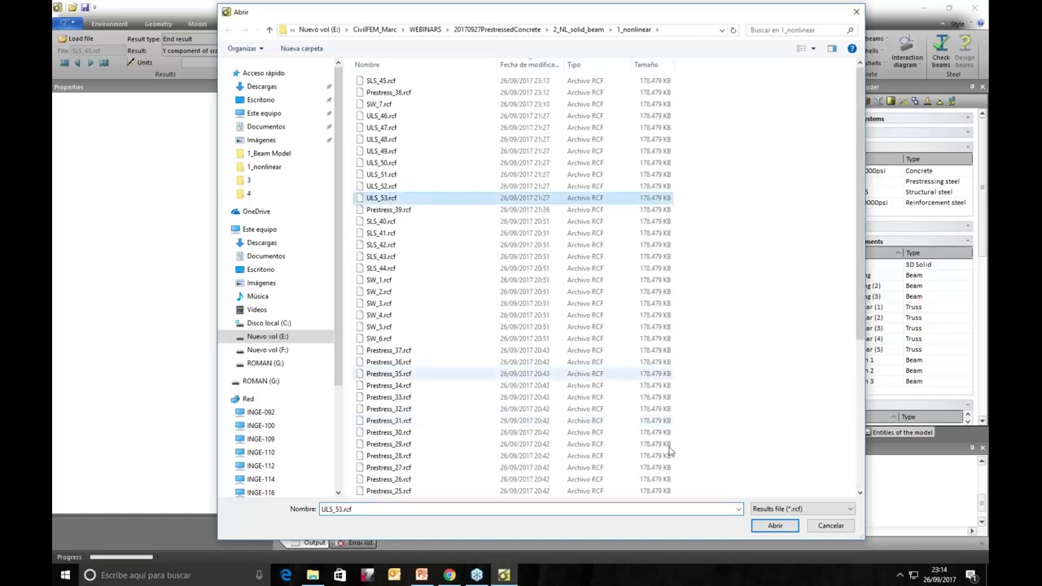
left_click(773, 526)
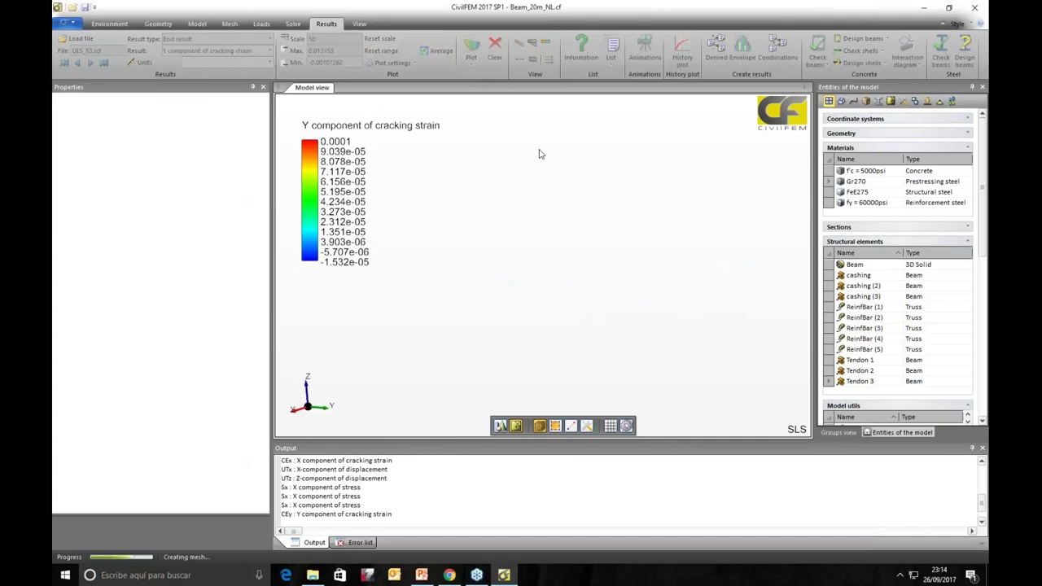
Step: Reset the deformation scale and result range, and replot the Y component of cracking strain on the undeformed beam
left_click(388, 39)
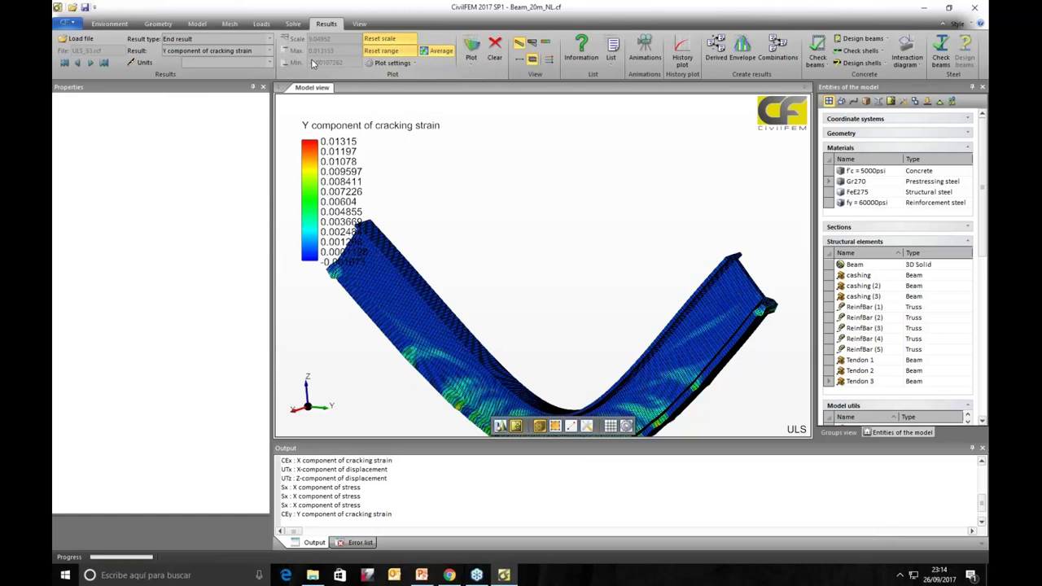
left_click(472, 51)
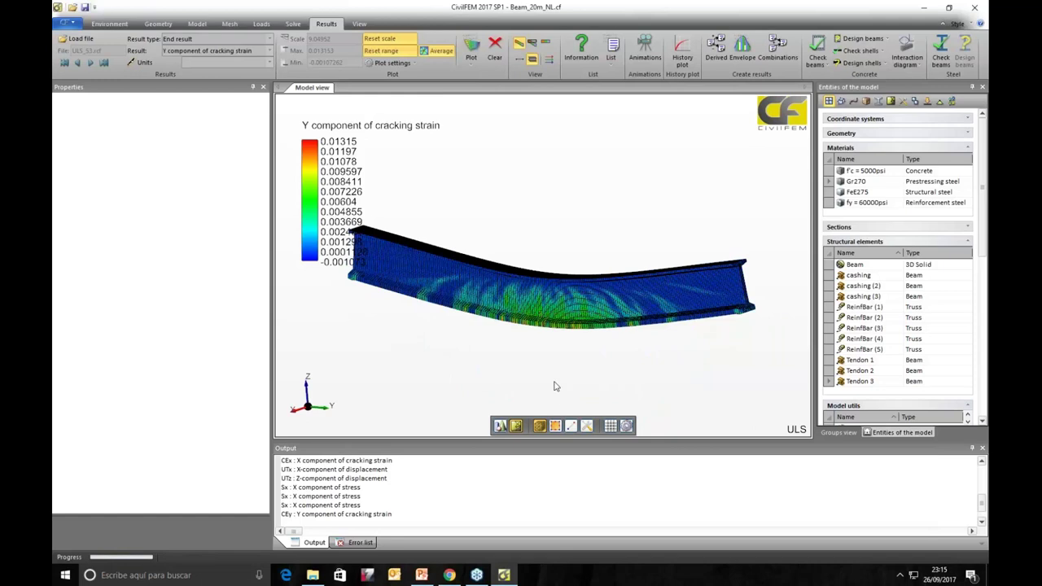
middle_click_drag(553, 388, 612, 366)
scroll(613, 367, "down", 3)
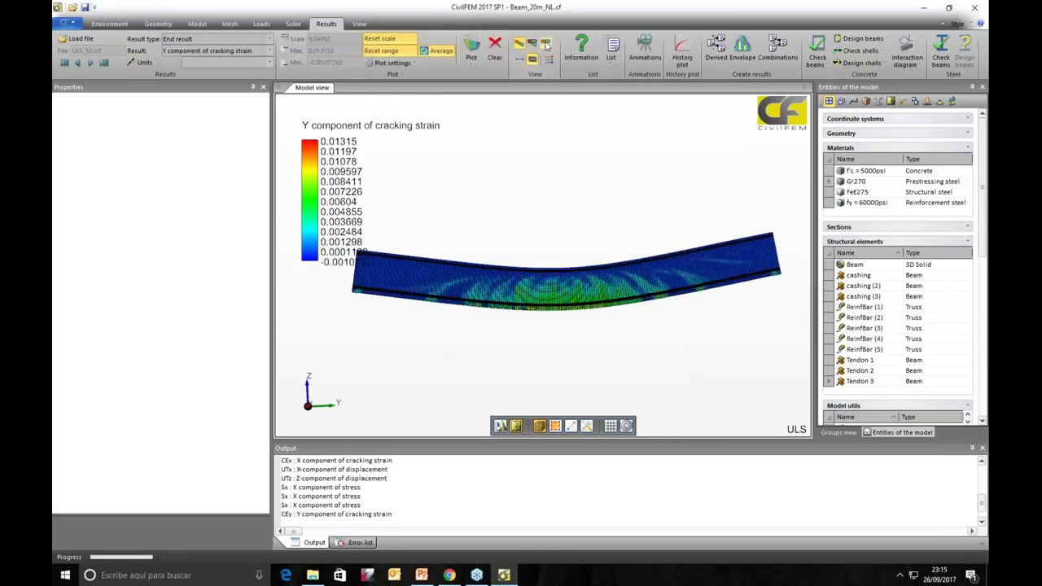
left_click(472, 51)
left_click(492, 88)
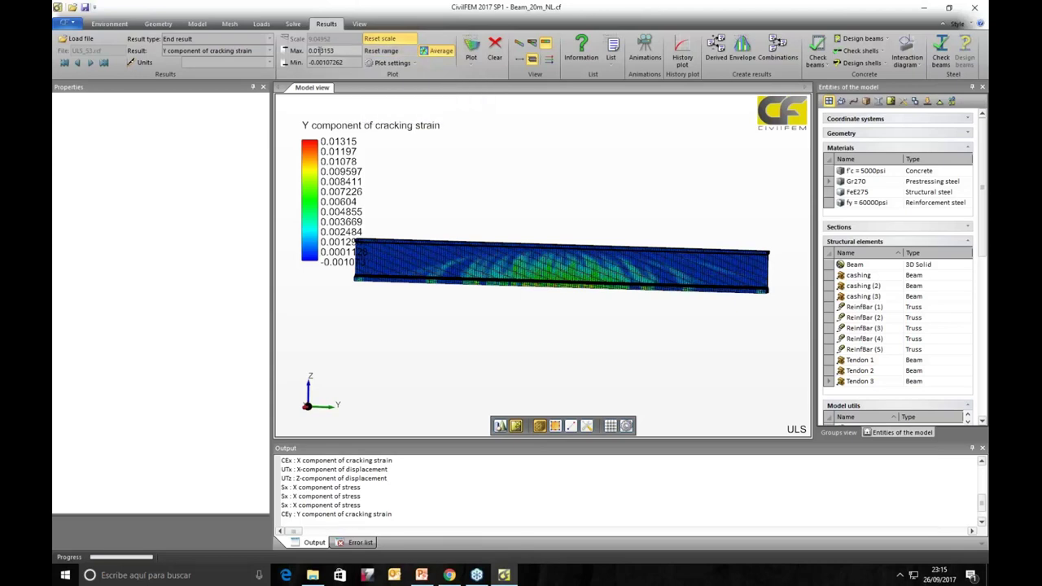
Step: Set the maximum of the cracking strain plot range to 0.005 and inspect the crack pattern along the beam
left_click(321, 50)
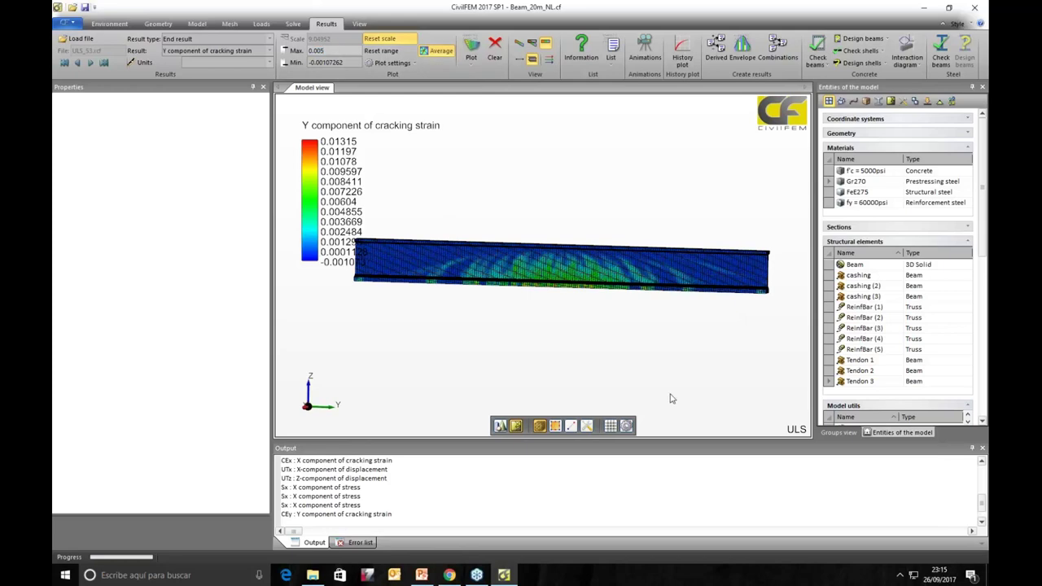
type("5")
middle_click_drag(673, 399, 354, 295)
scroll(640, 354, "up", 5)
middle_click_drag(473, 271, 627, 364)
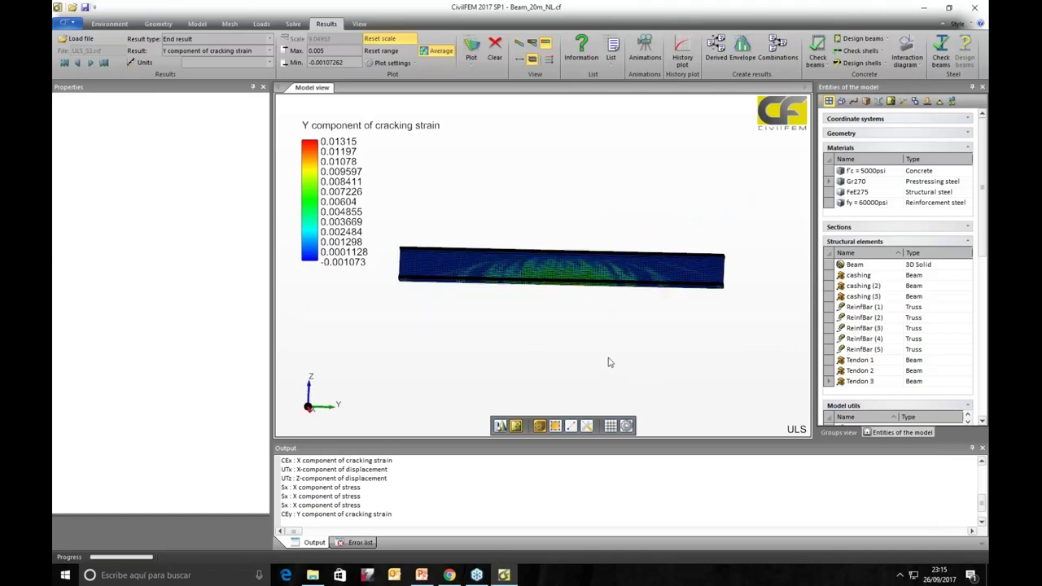
scroll(609, 362, "up", 3)
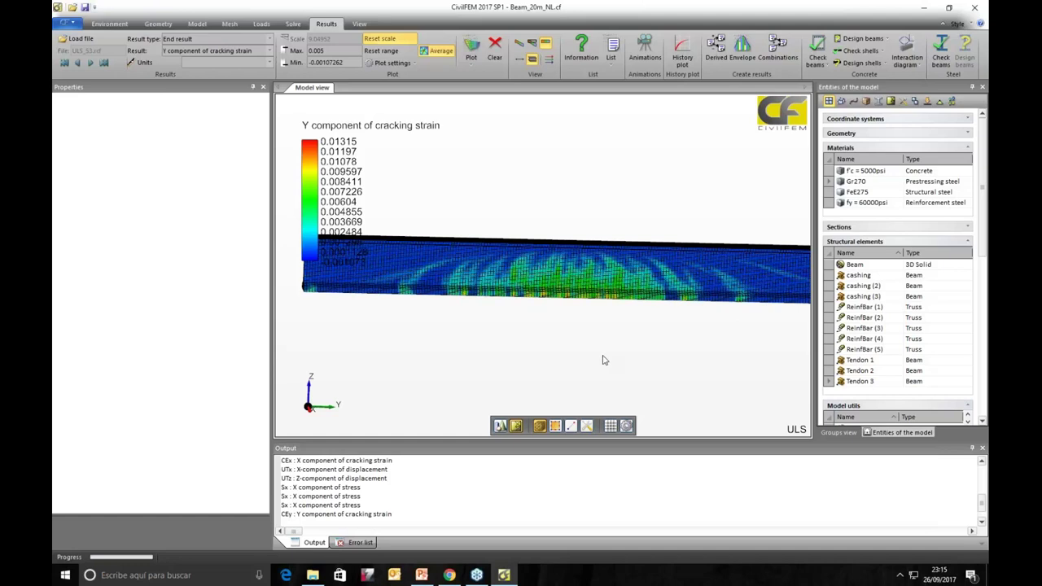
scroll(603, 360, "down", 3)
Step: Clear the cracking strain plot and hide the 3D solid Beam
left_click(503, 46)
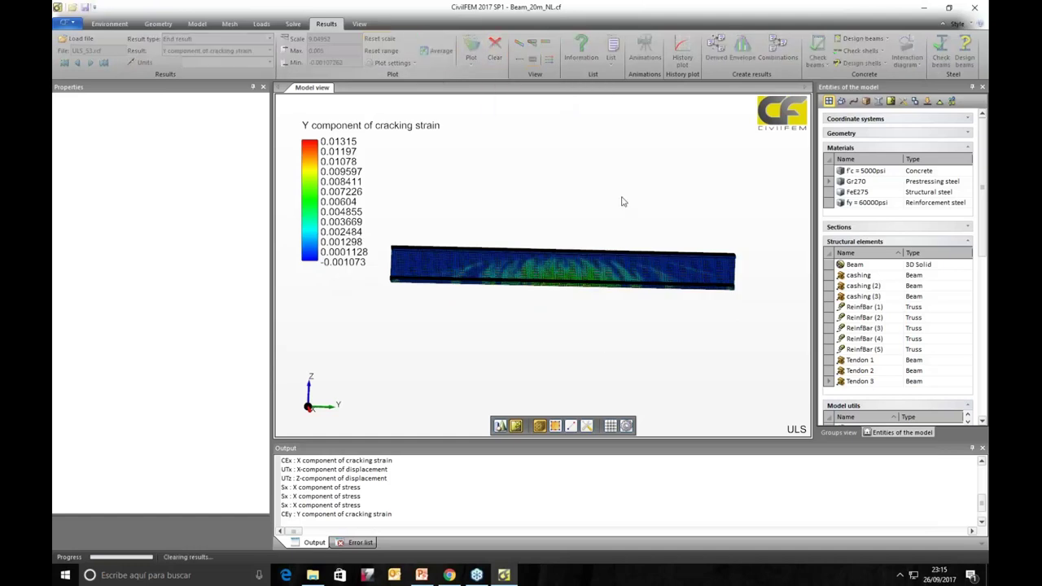
left_click(559, 270)
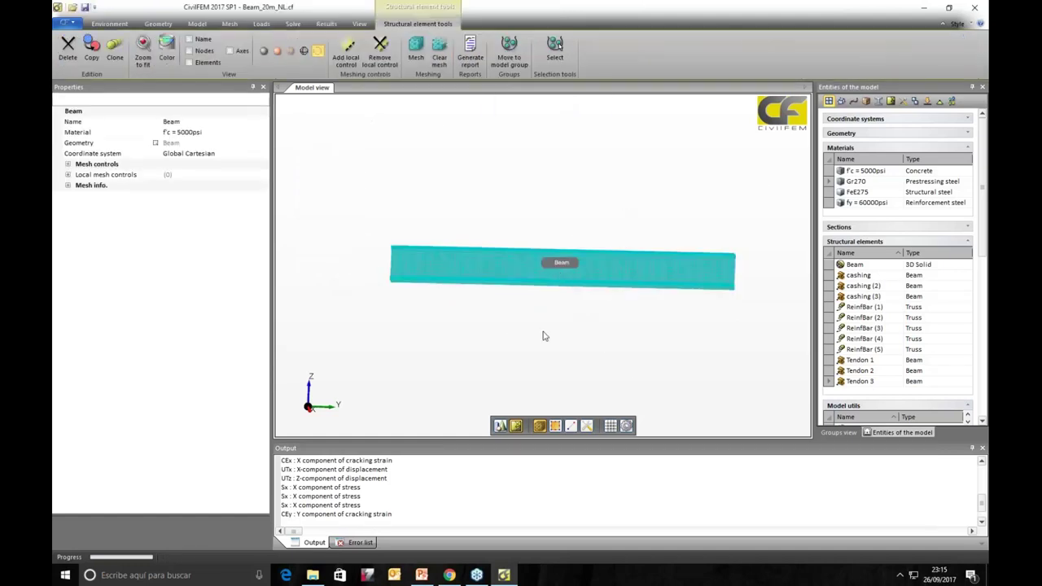
left_click(319, 51)
Step: Select the truss elements ReinfBar (1) through ReinfBar (5) in the structural elements
left_click(832, 310)
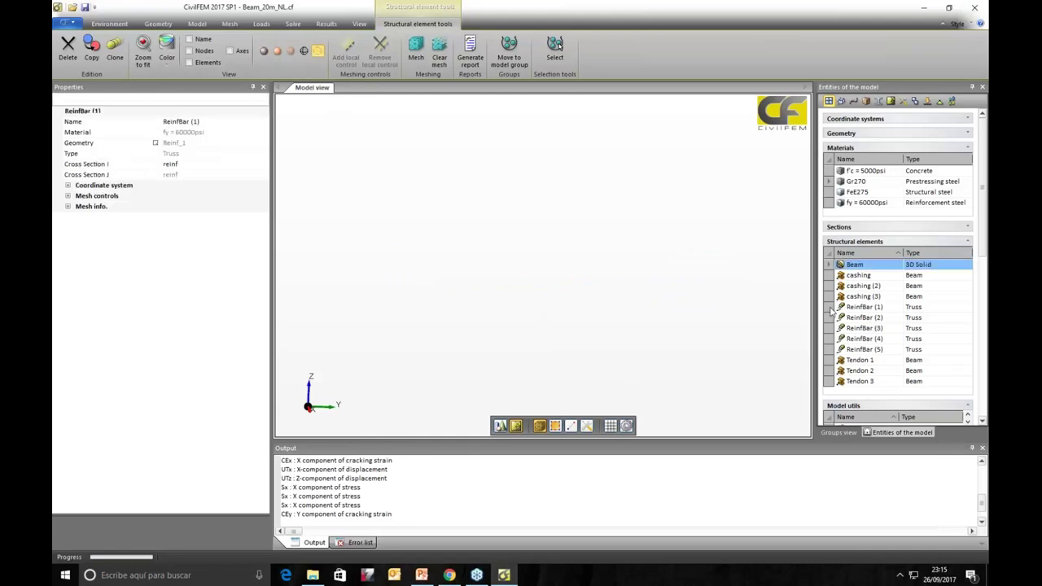
left_click(837, 350, "shift")
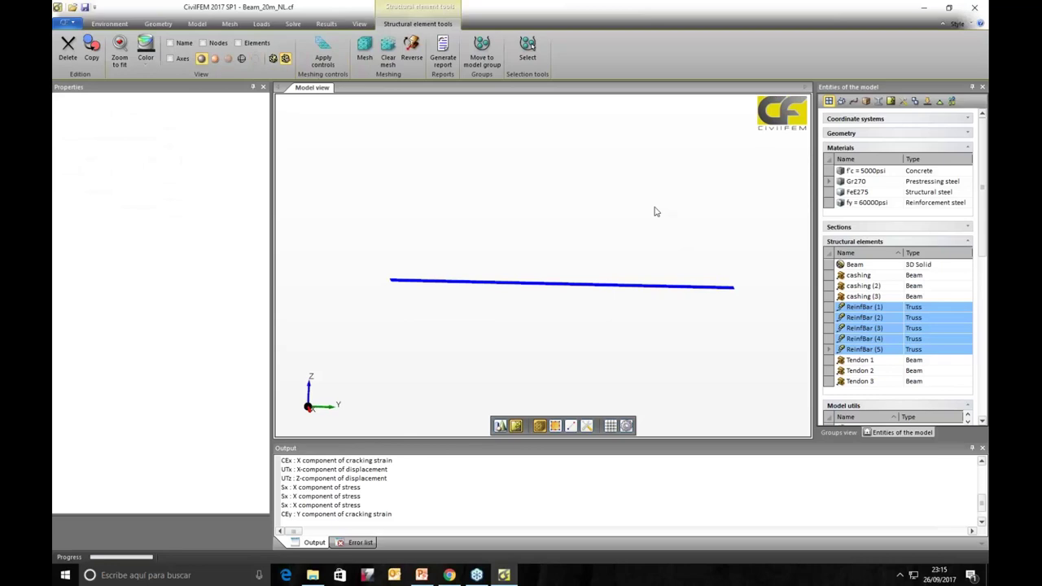
middle_click_drag(653, 209, 608, 243)
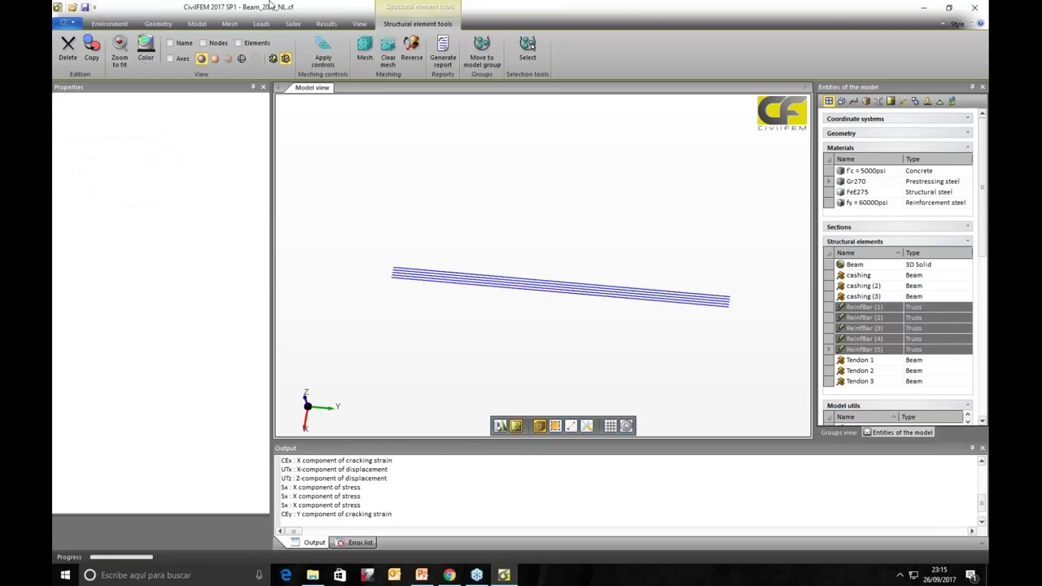
Step: Choose Equivalent plastic strain as the result and plot it for the selected reinforcement bars
left_click(327, 23)
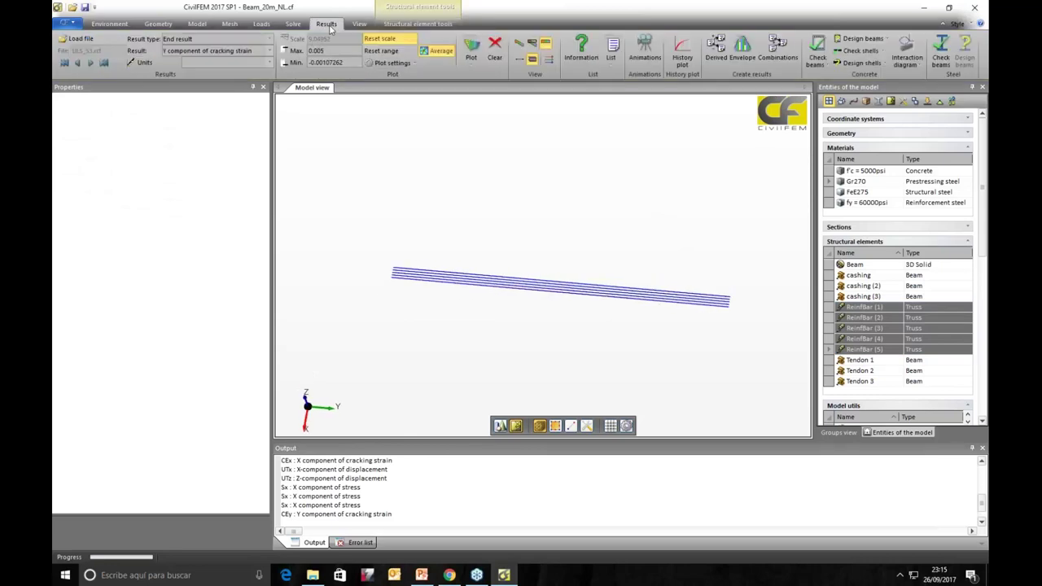
left_click(270, 51)
scroll(272, 54, "down", 4)
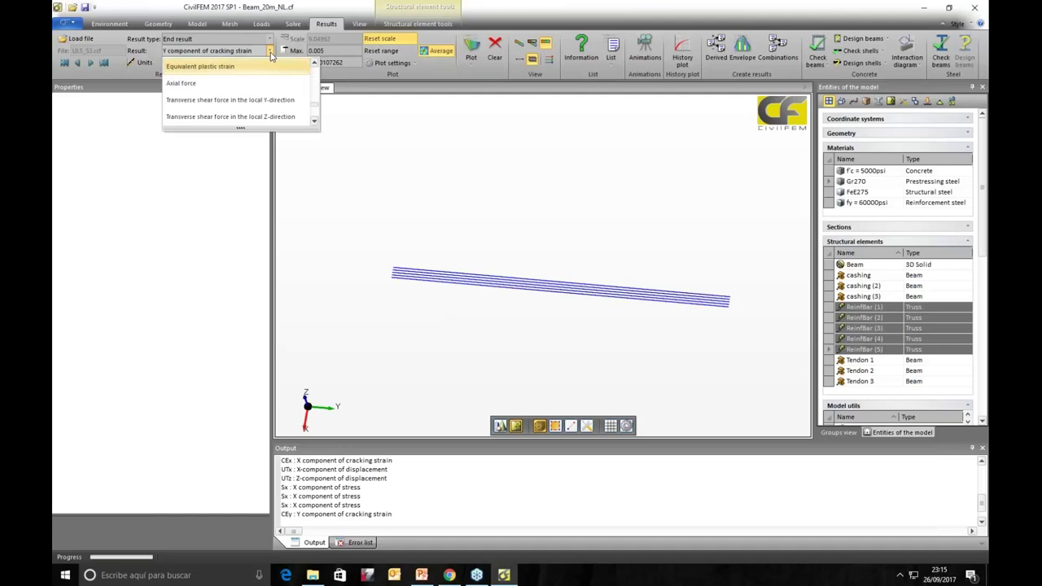
left_click(232, 67)
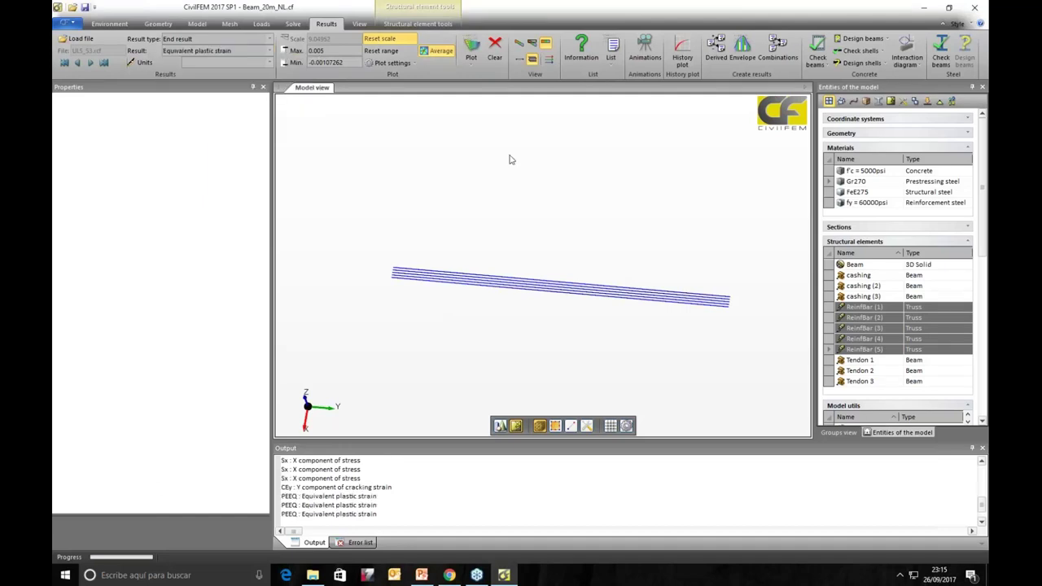
left_click(471, 56)
left_click(482, 86)
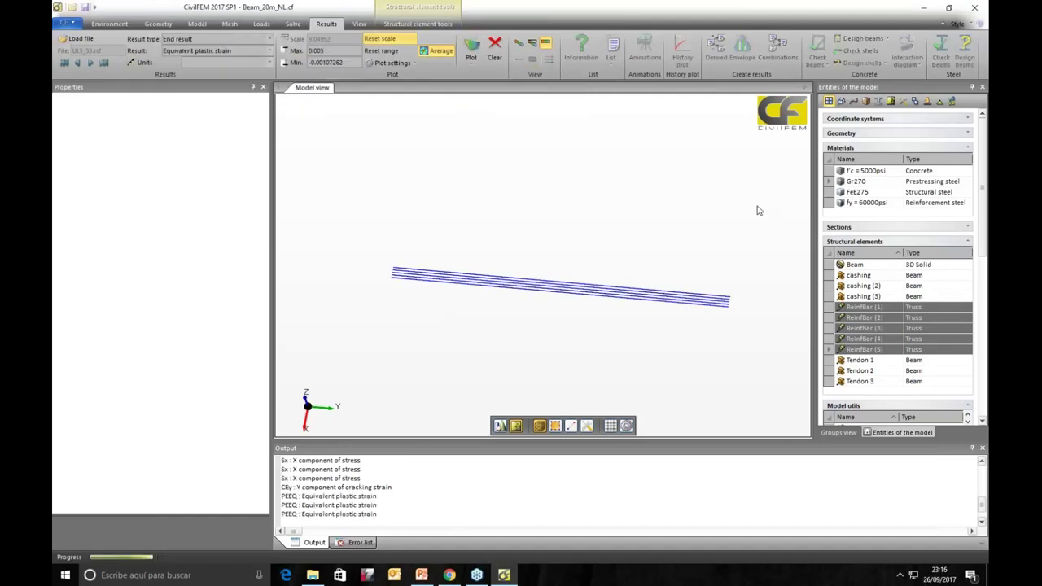
Step: Reset the result range and replot the equivalent plastic strain as a diagram along the reinforcement bars
left_click(381, 50)
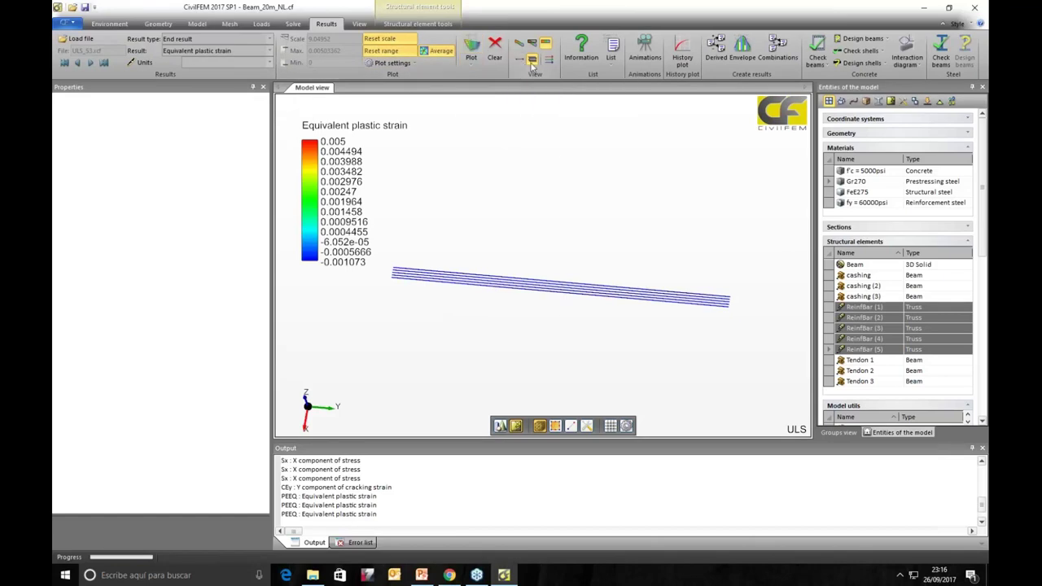
left_click(474, 58)
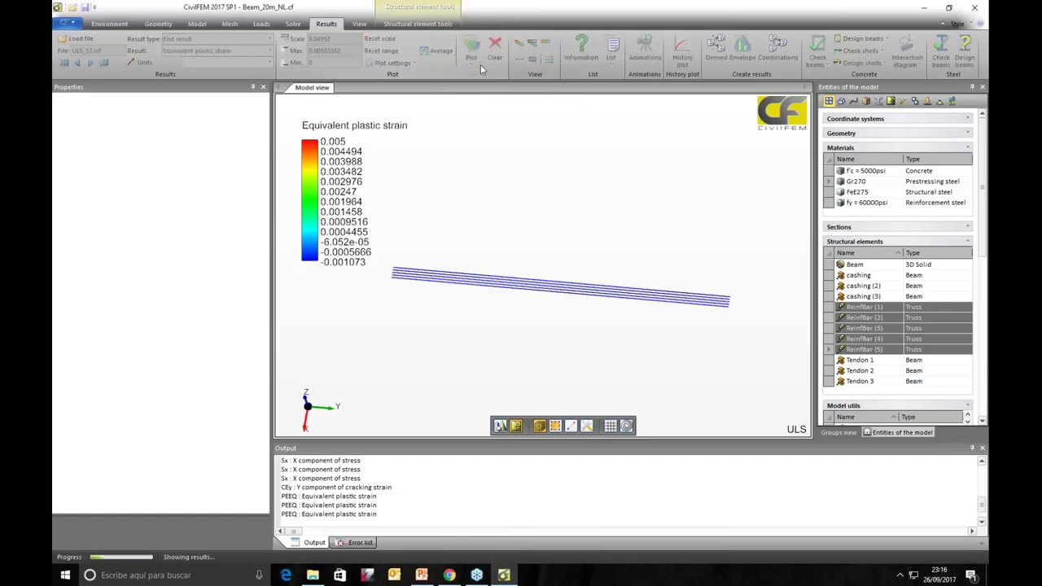
mouse_move(623, 361)
middle_mouse_down()
mouse_move(617, 266)
mouse_move(624, 349)
middle_mouse_up()
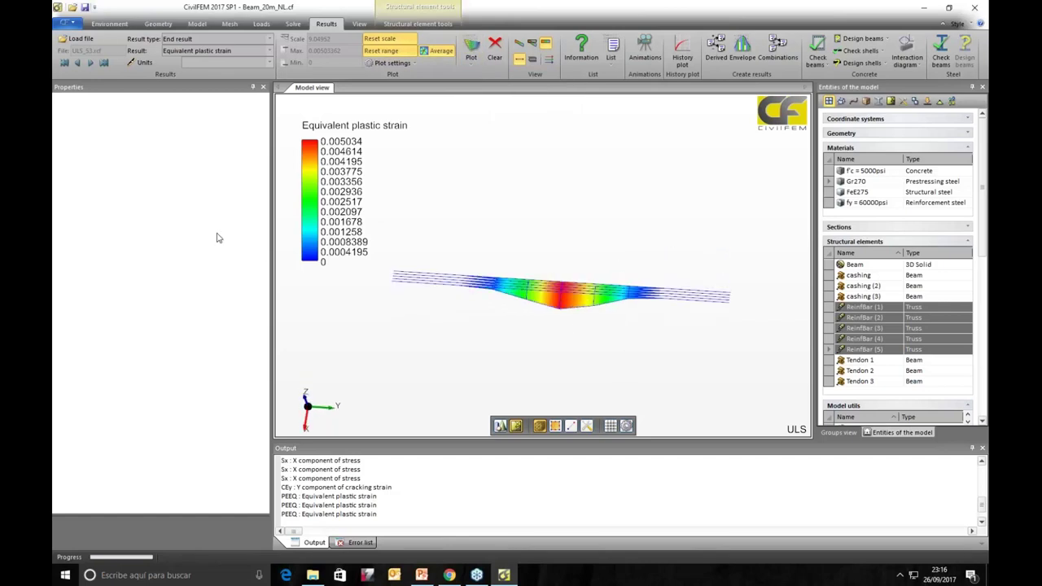
left_click(104, 62)
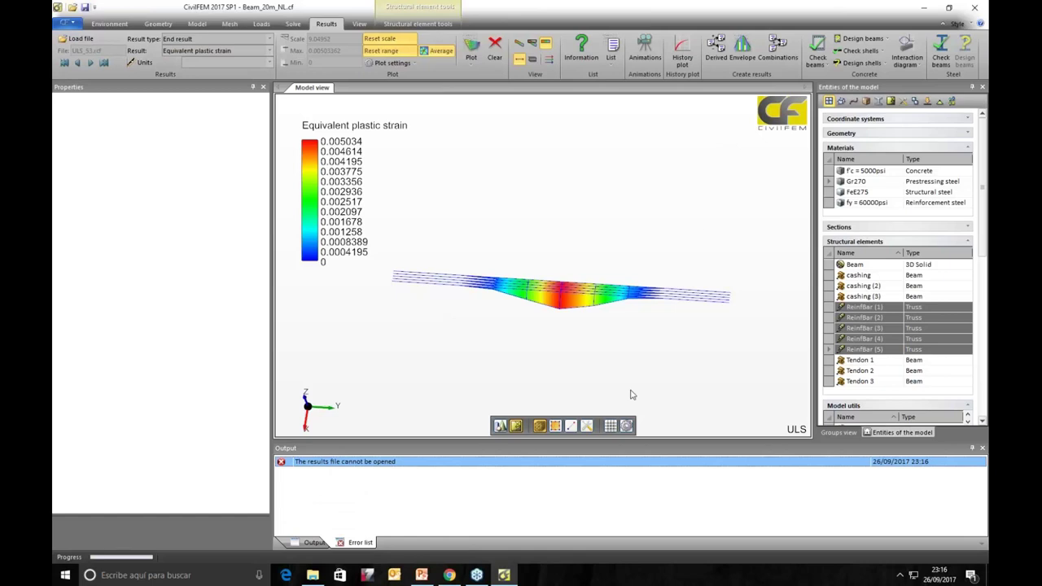
Step: Start a history plot and load the results files ULS_46.rcf through ULS_53.rcf from the 1_nonlinear folder
left_click(555, 426)
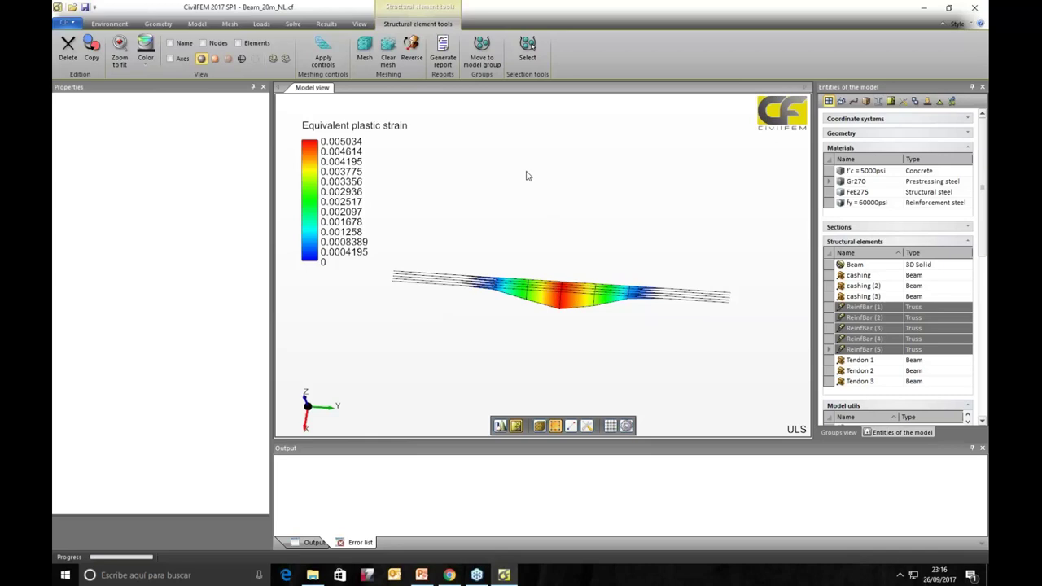
left_click(326, 23)
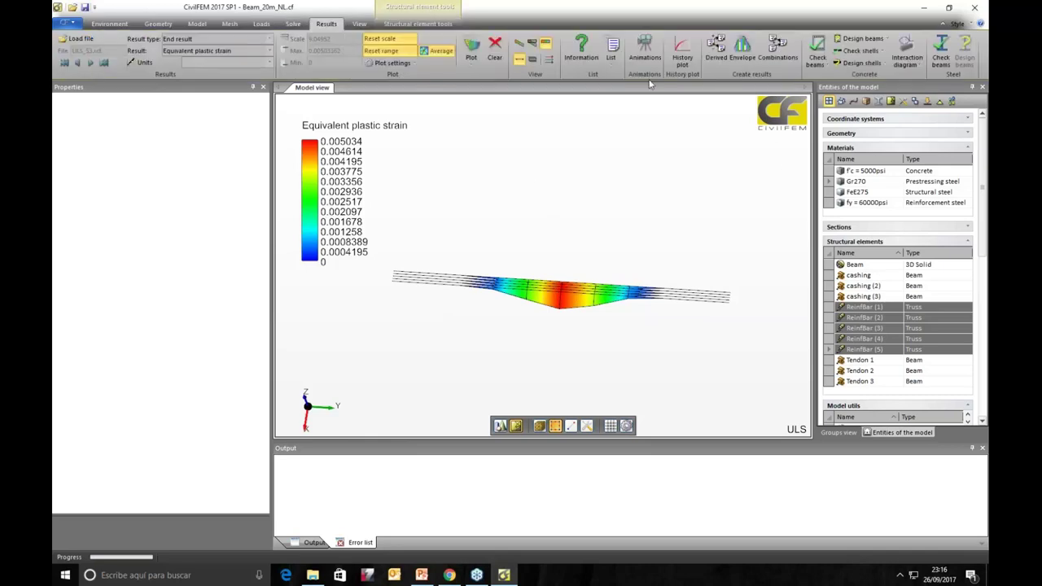
left_click(682, 51)
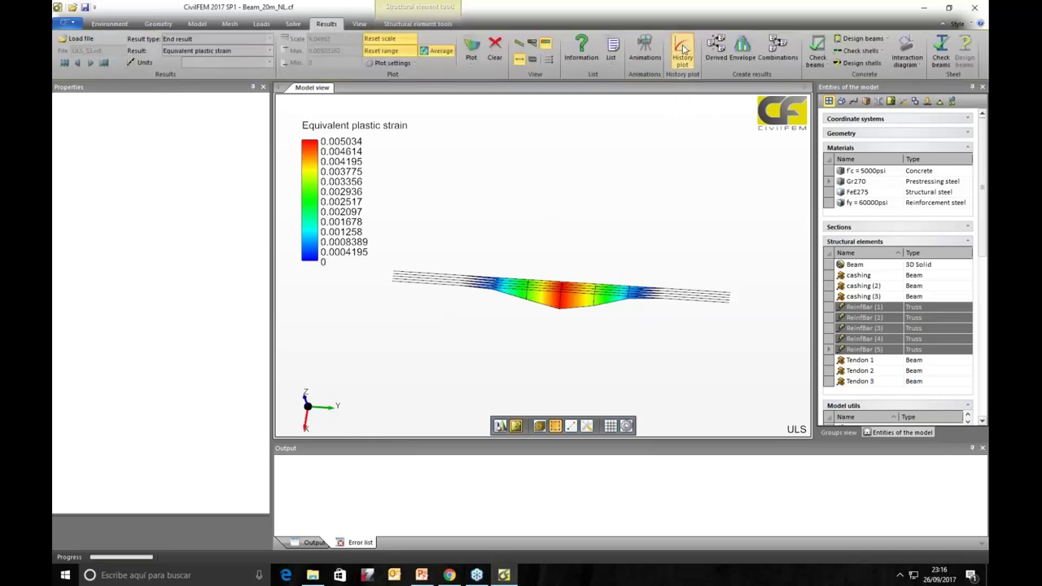
left_click(279, 135)
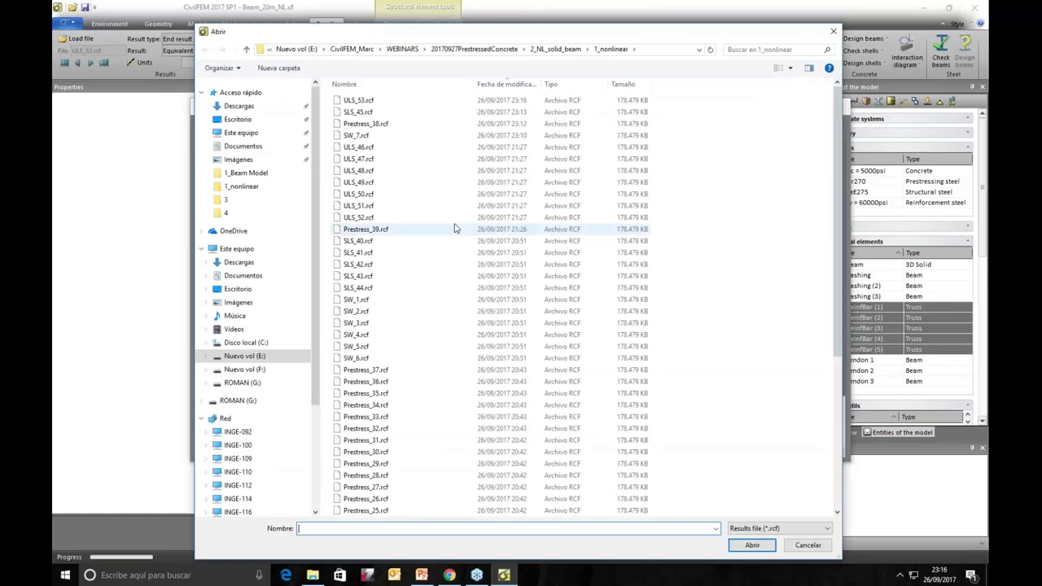
left_click(396, 84)
scroll(400, 225, "down", 9)
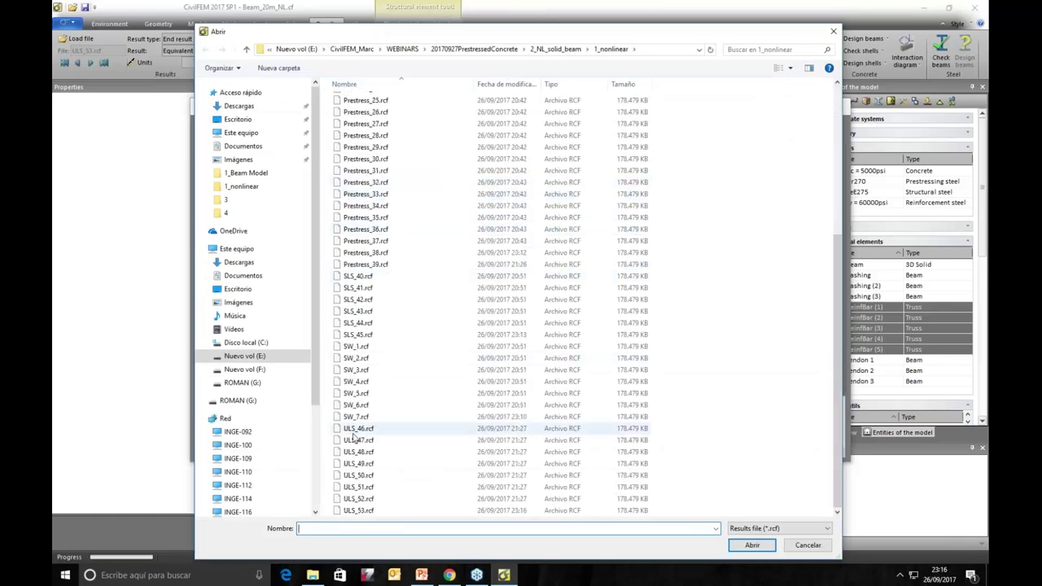
left_click(360, 429)
left_click(359, 511, "shift")
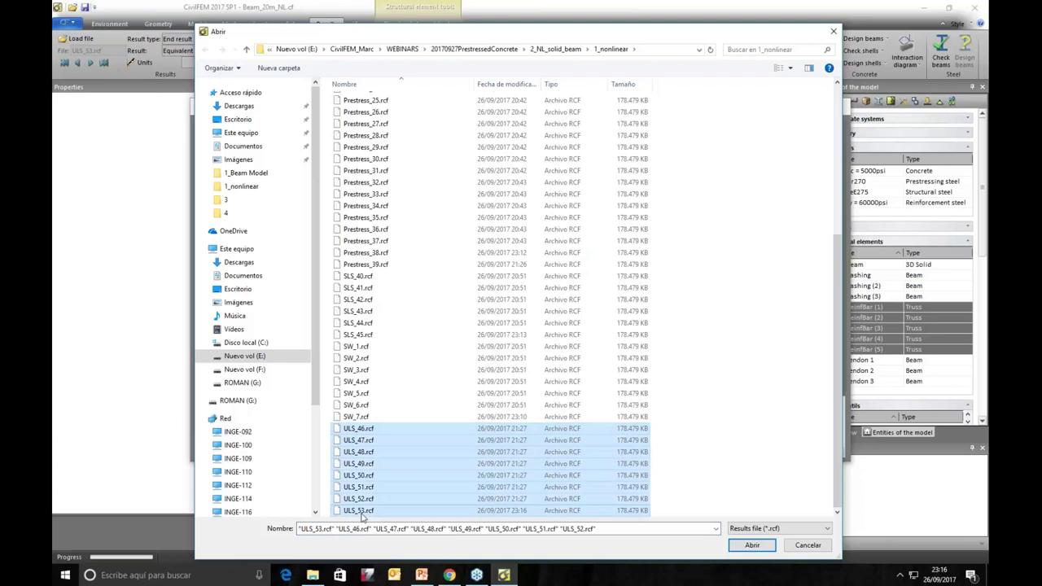
left_click(750, 545)
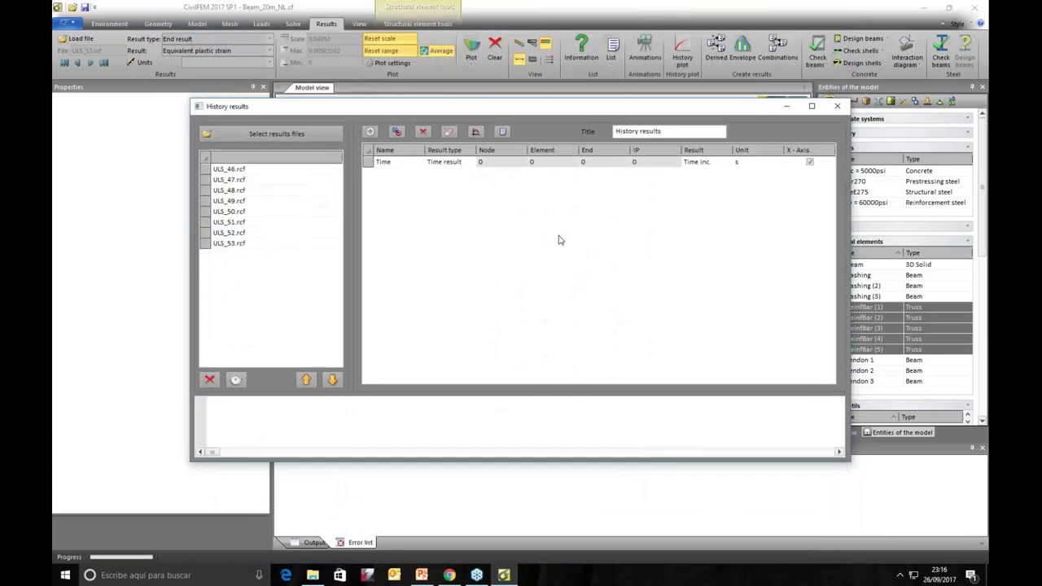
Step: Add a result entry for element 58500 to the history results
left_click(371, 133)
left_click(456, 172)
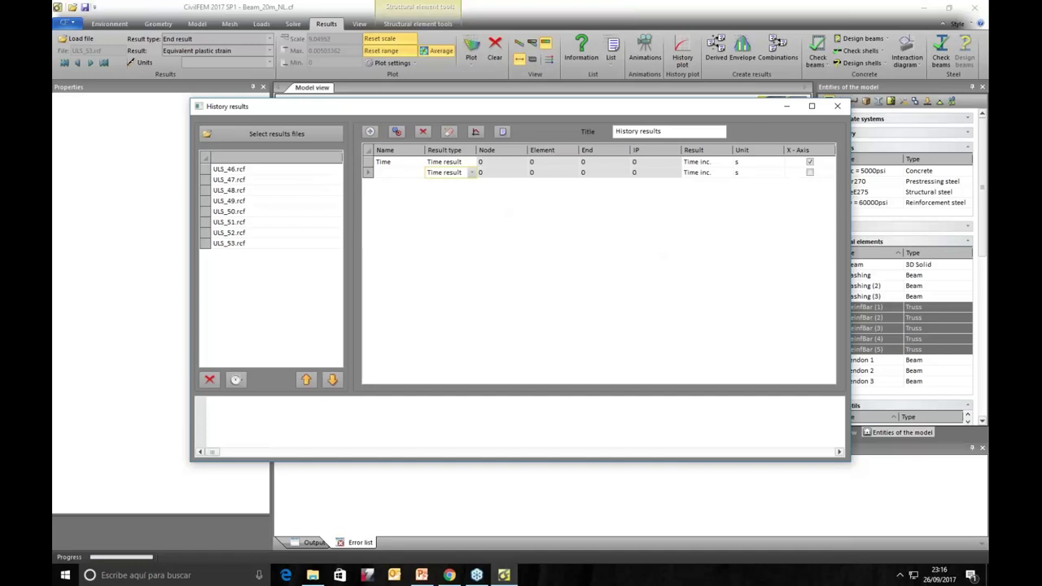
left_click(474, 174)
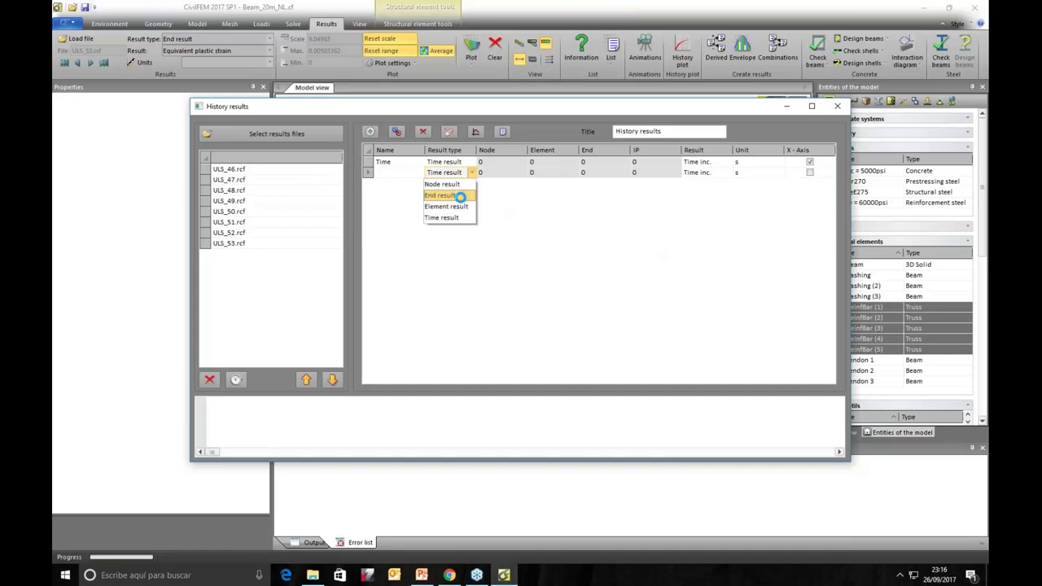
left_click(461, 197)
left_click(472, 172)
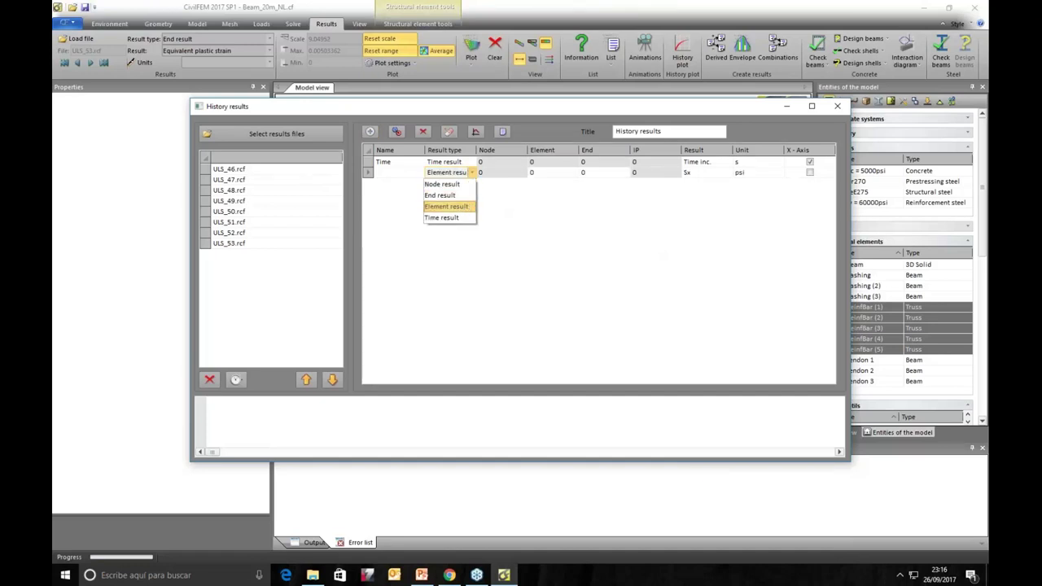
left_click(458, 205)
left_click(562, 173)
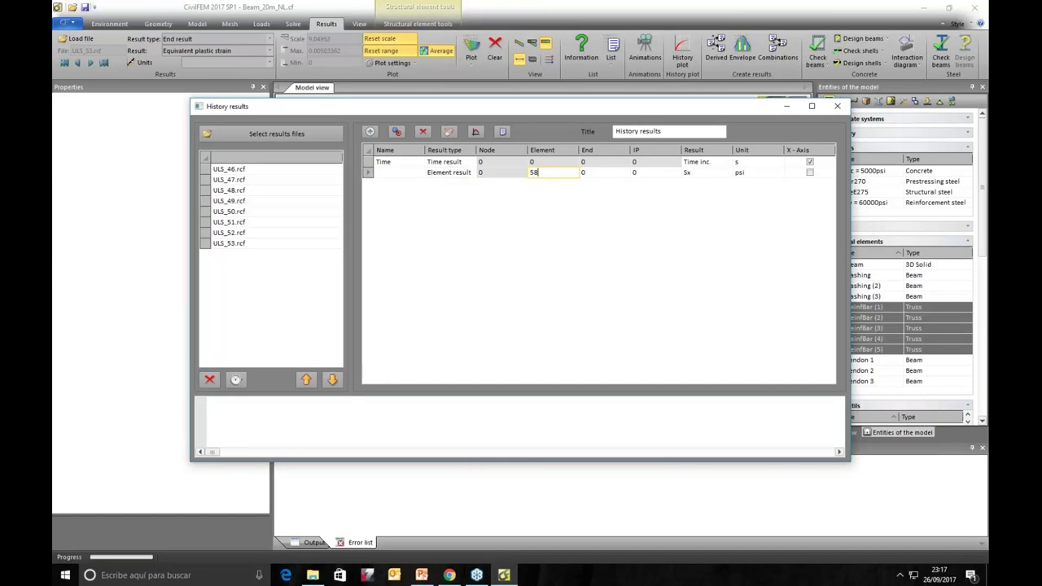
Step: Set the element entry's result type to End result and its result to PEx
left_click(728, 174)
left_click(727, 173)
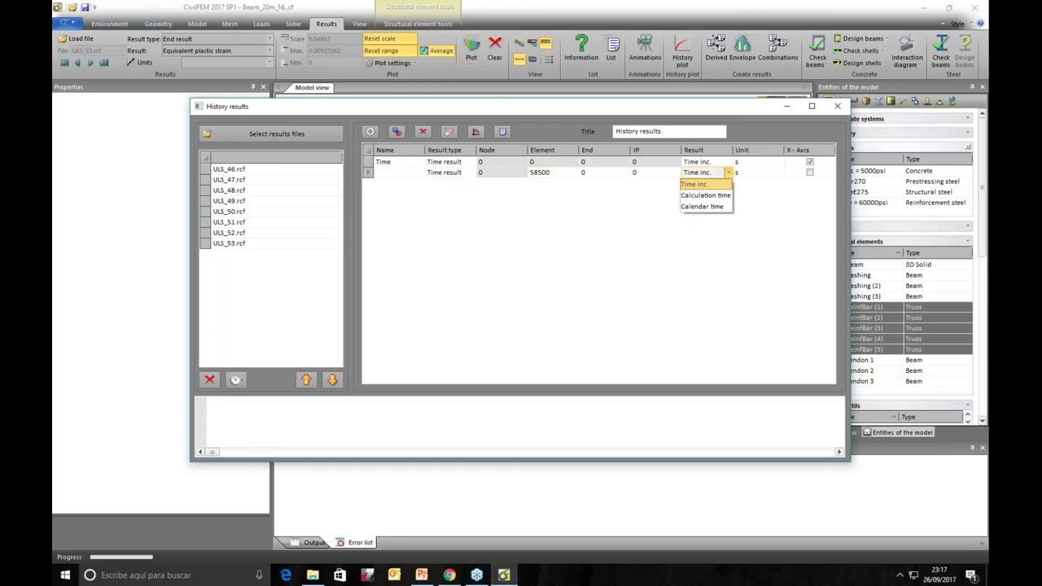
left_click(695, 286)
left_click(465, 176)
left_click(468, 172)
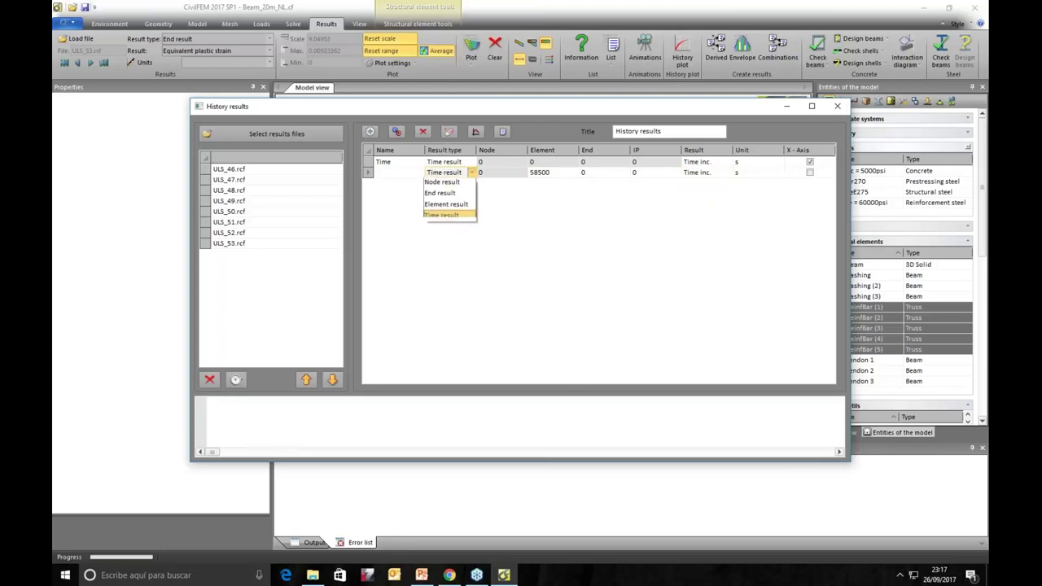
left_click(443, 196)
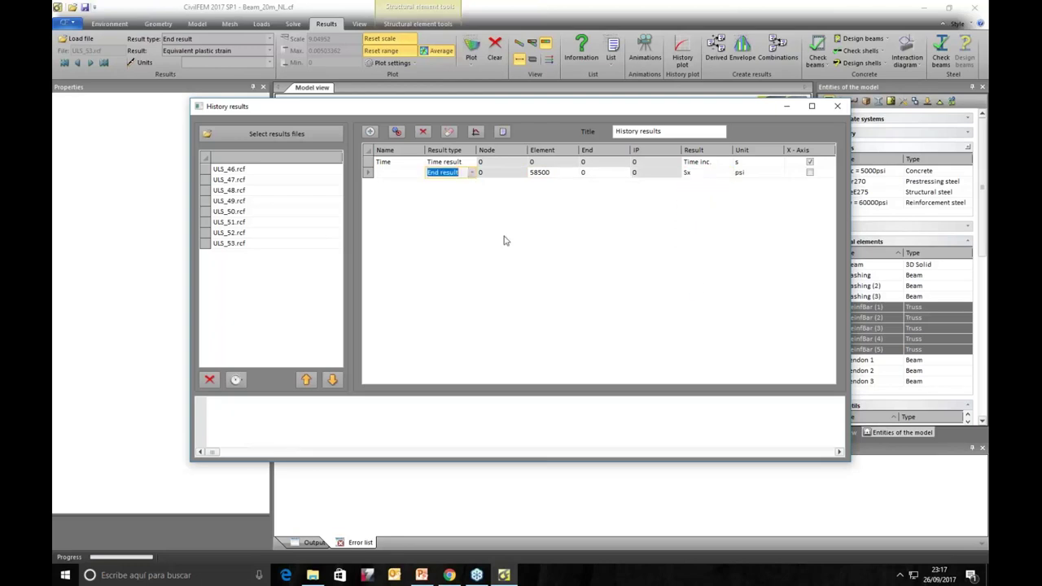
left_click(721, 173)
left_click(728, 173)
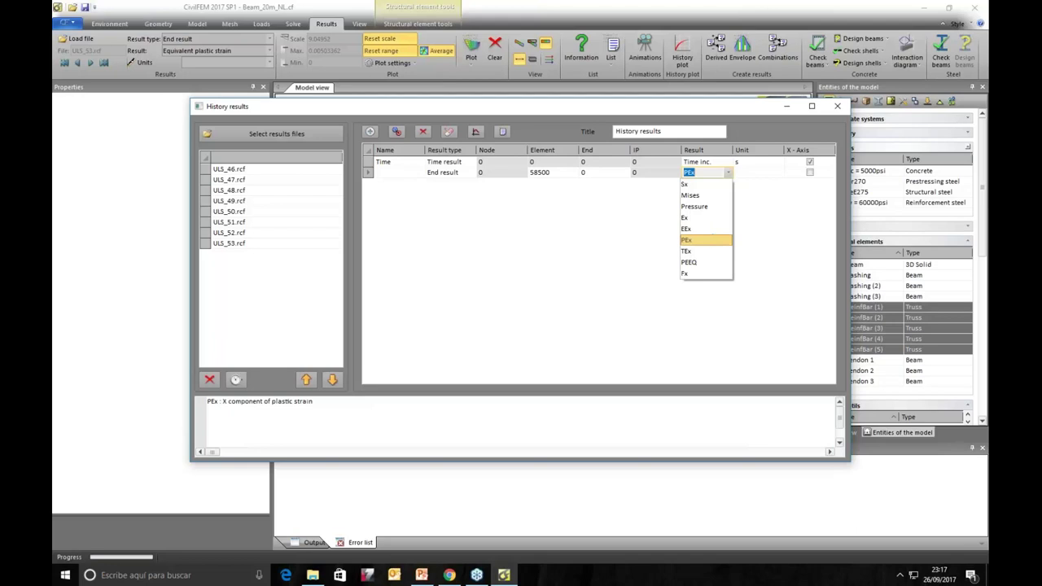
left_click(708, 240)
Step: Plot the PEx history against time and examine the point on the curve where plastic strain begins
left_click(367, 174)
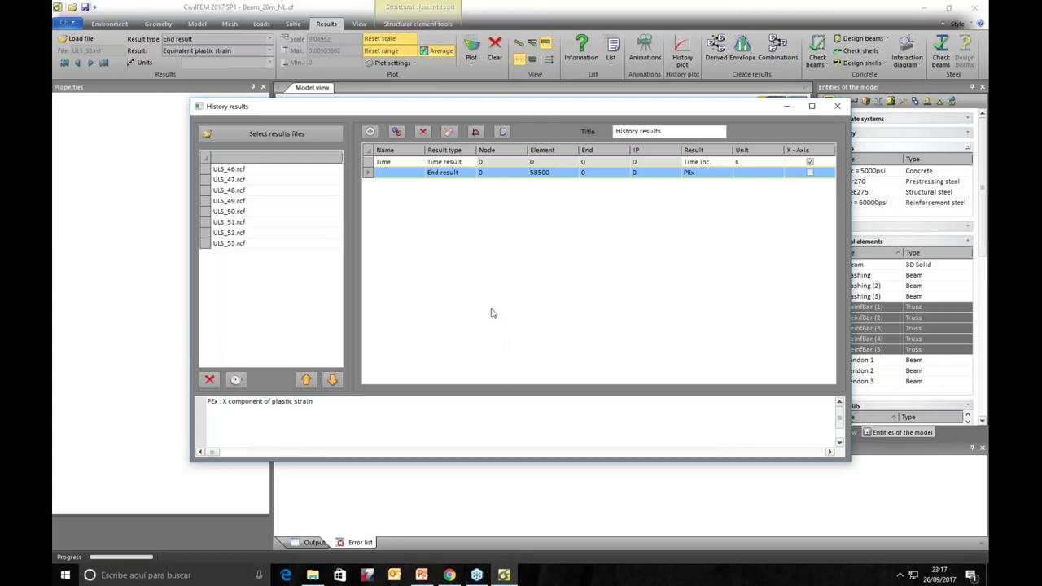
left_click(476, 133)
left_click_drag(483, 109, 564, 408)
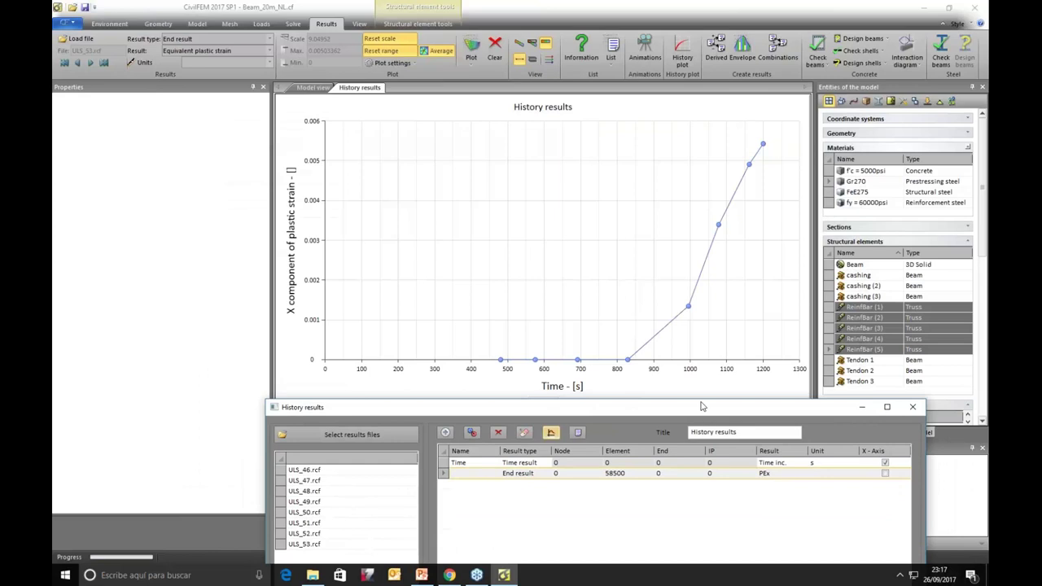
left_click_drag(702, 406, 663, 403)
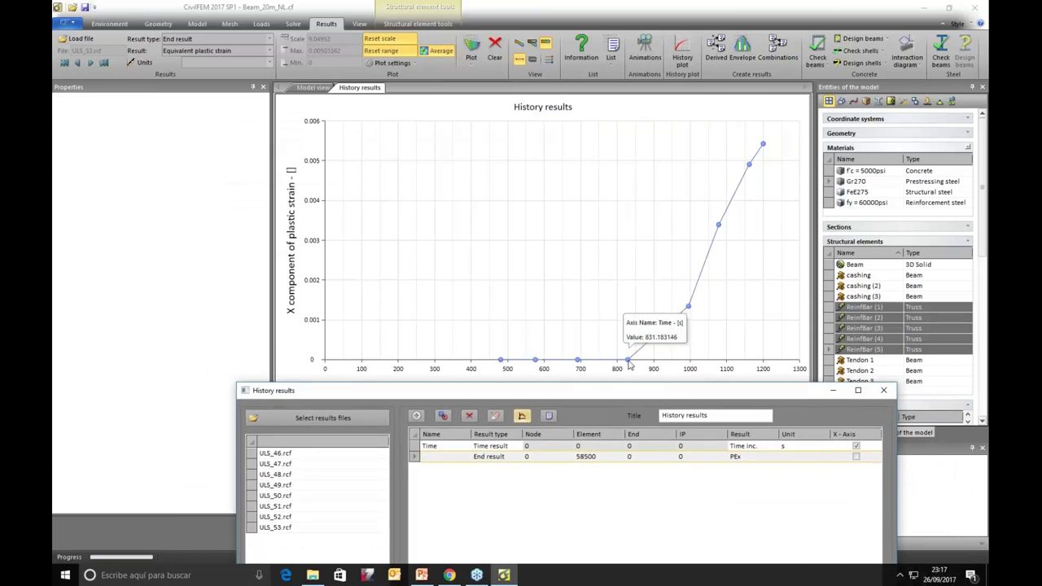
mouse_move(628, 361)
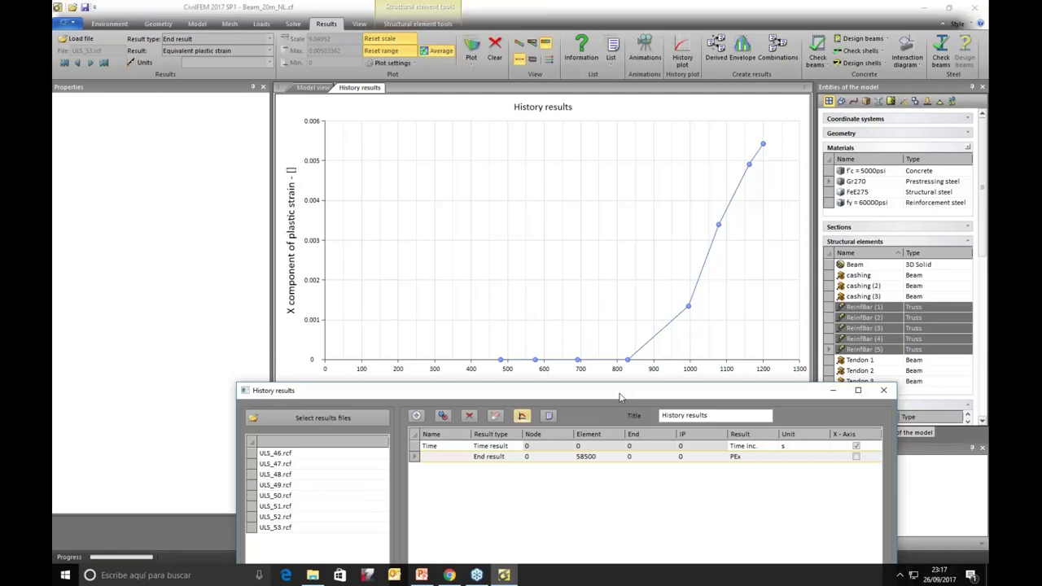
left_click_drag(618, 396, 591, 170)
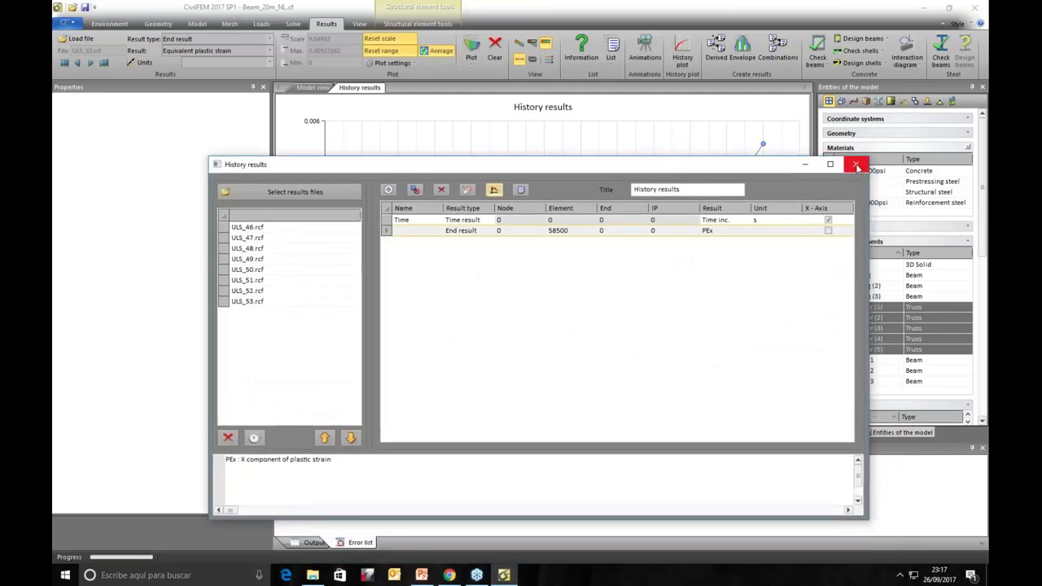
left_click(856, 166)
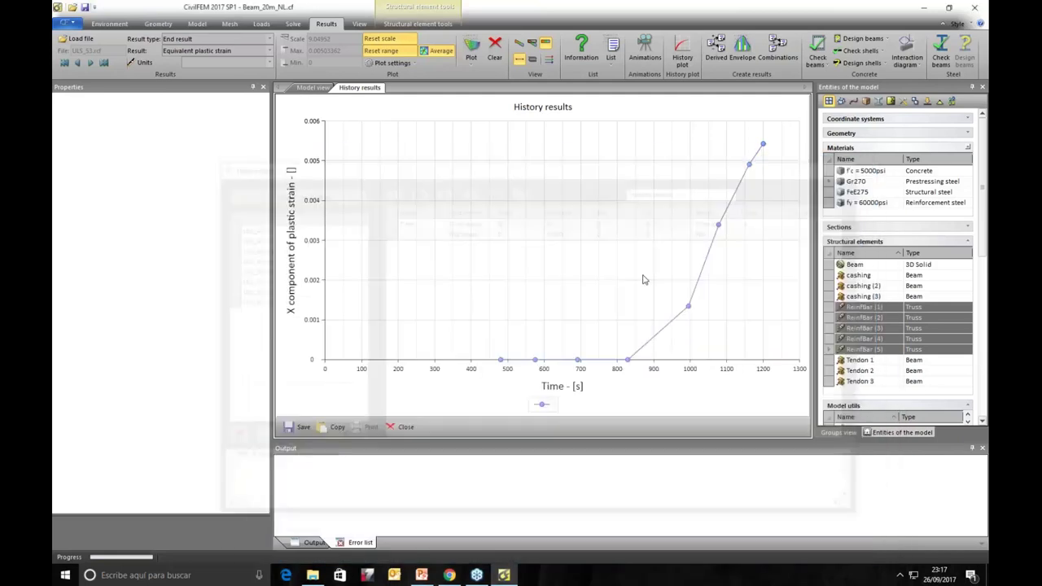
Step: Open the model Prestressed beam.cf from the 2_code_checking folder inside 2_NL_solid_beam
left_click(61, 24)
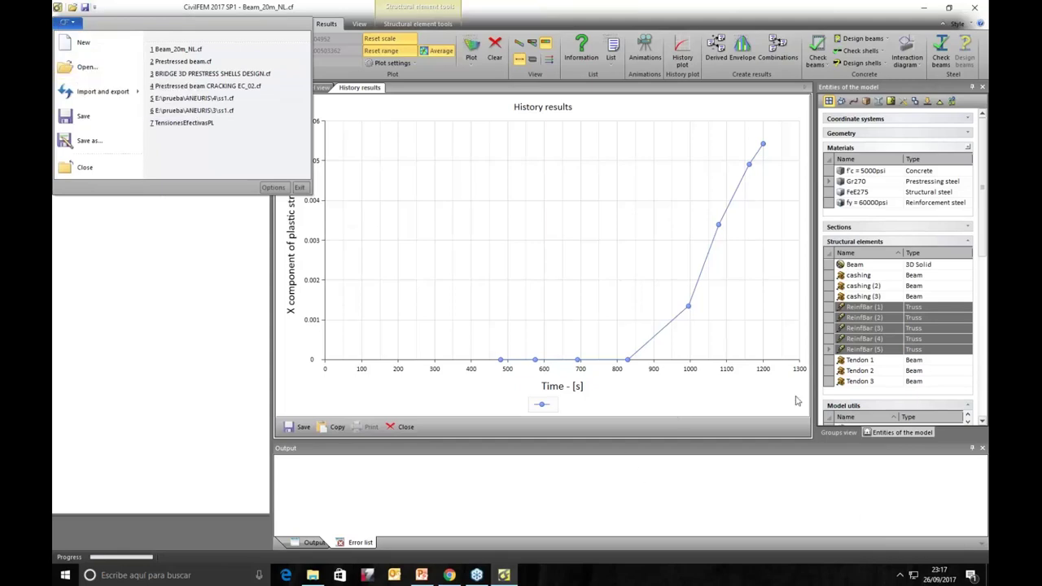
left_click(983, 234)
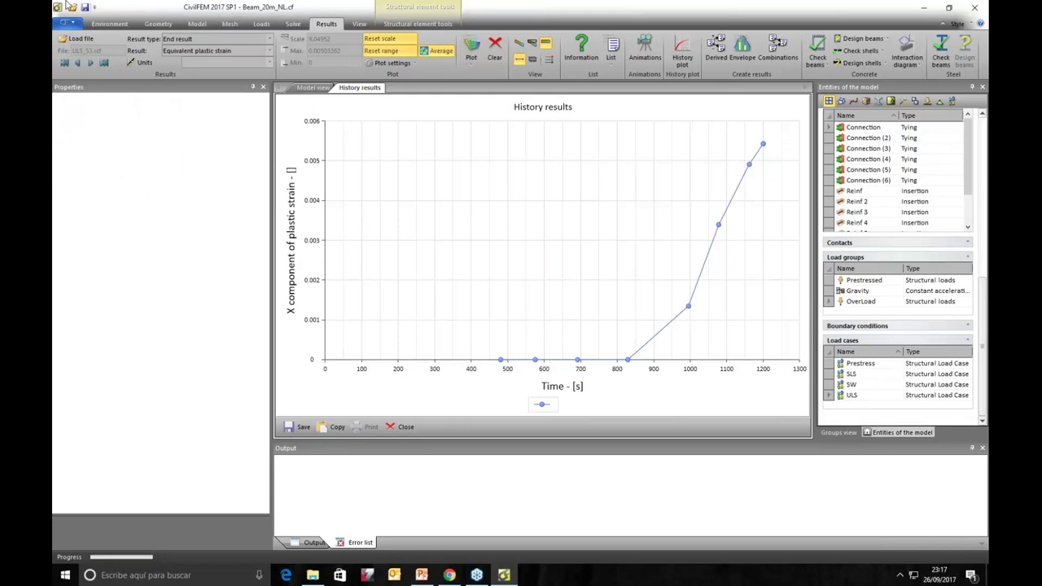
left_click(61, 24)
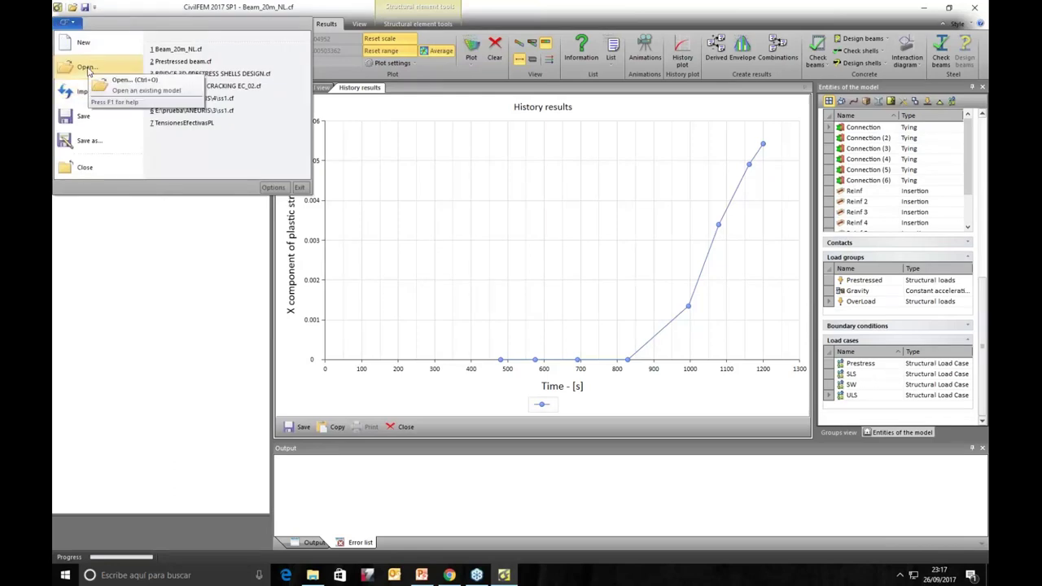
left_click(88, 72)
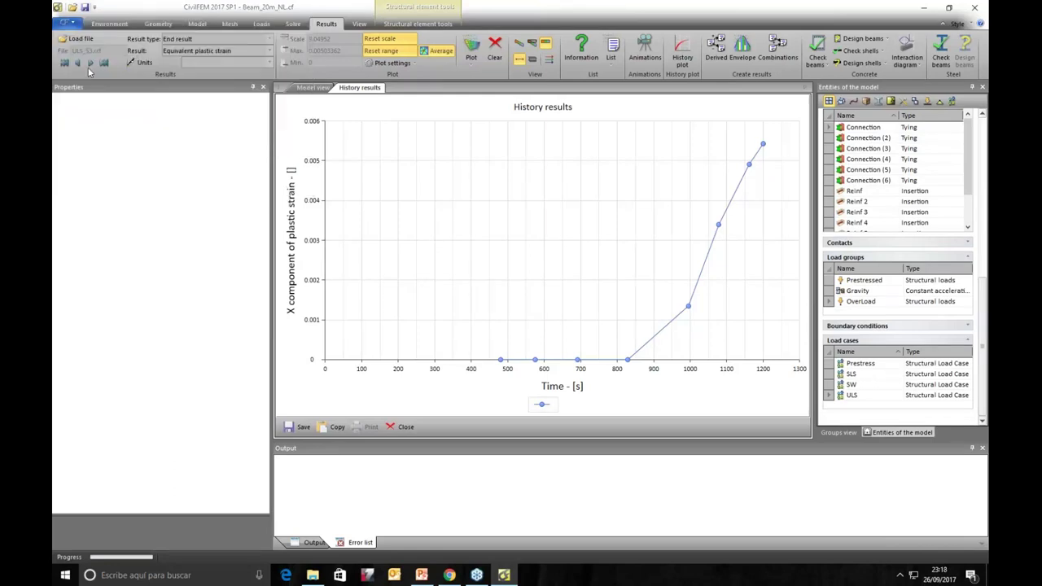
left_click(522, 311)
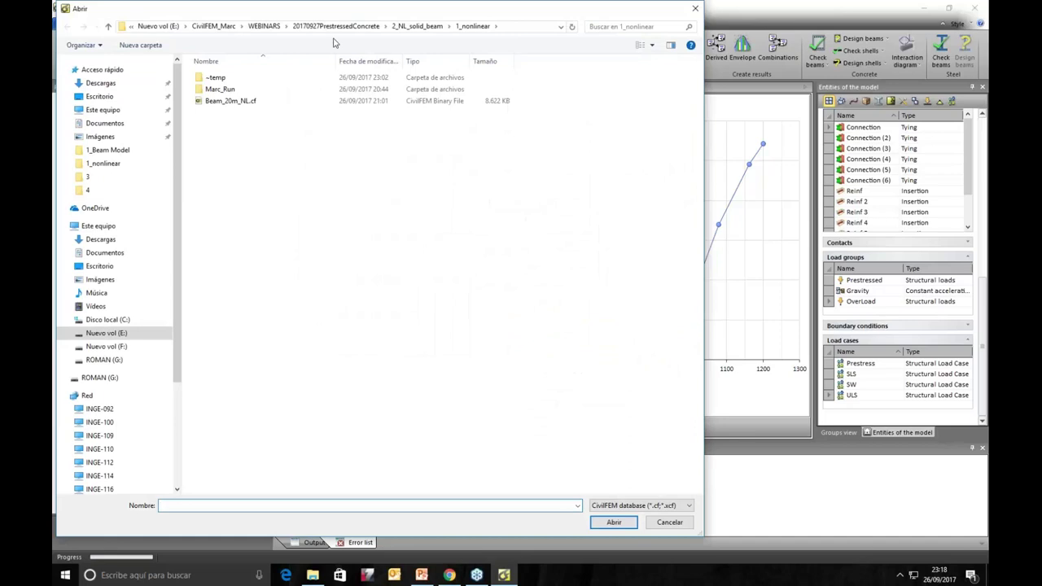
left_click_drag(363, 13, 553, 33)
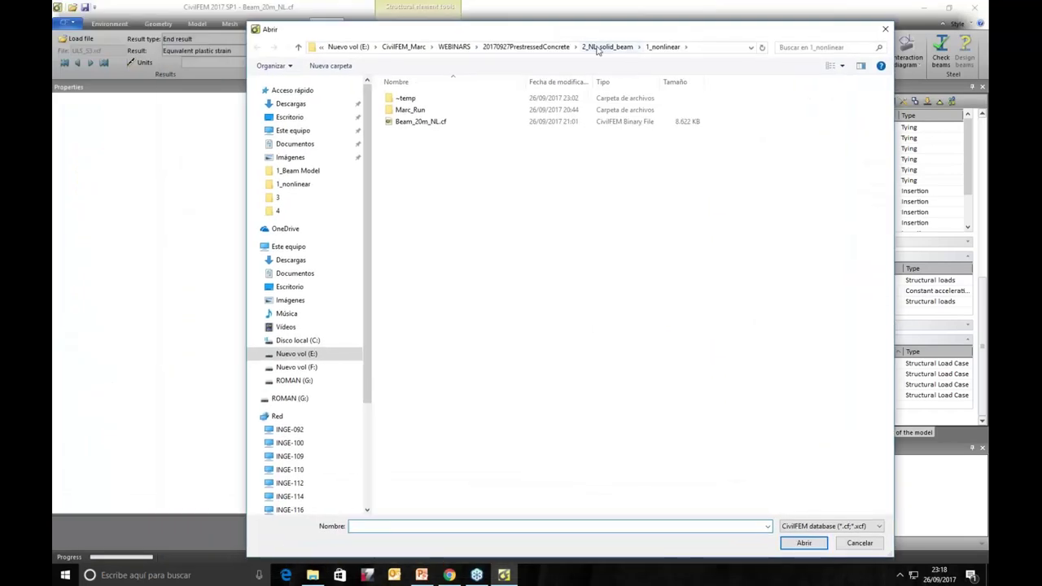
left_click(598, 48)
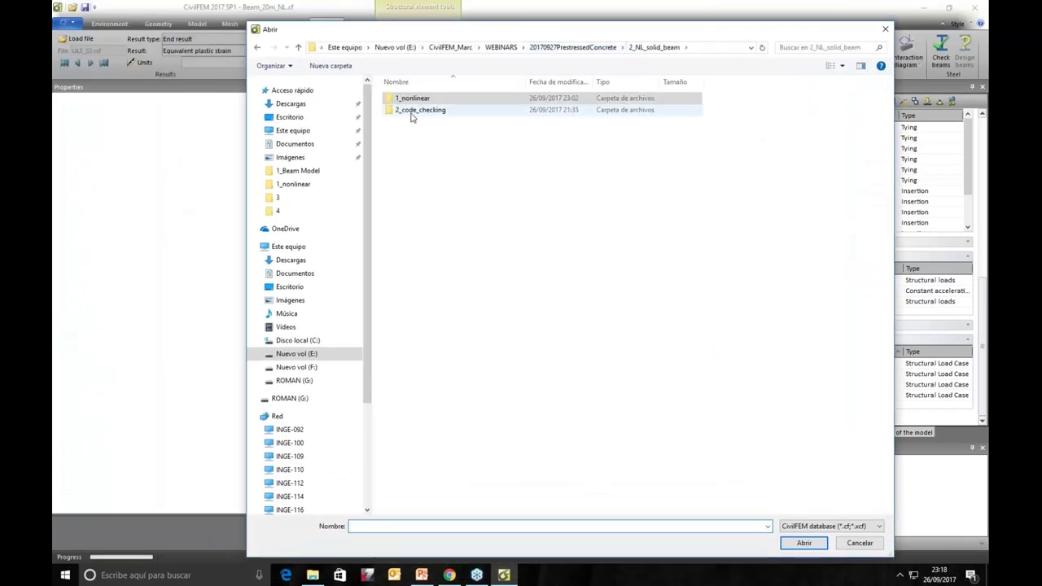
left_click_drag(552, 36, 583, 389)
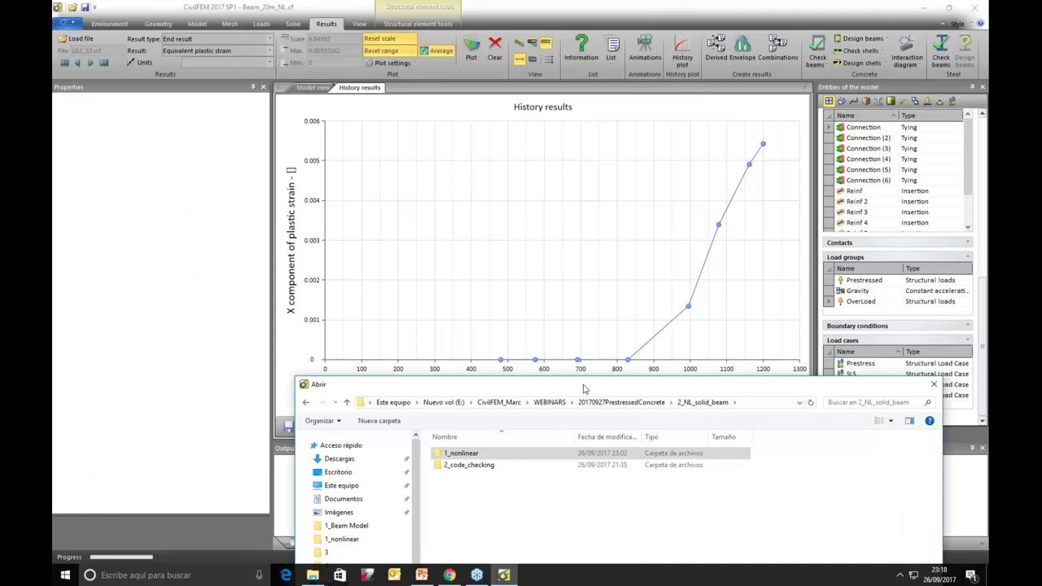
double_click(627, 388)
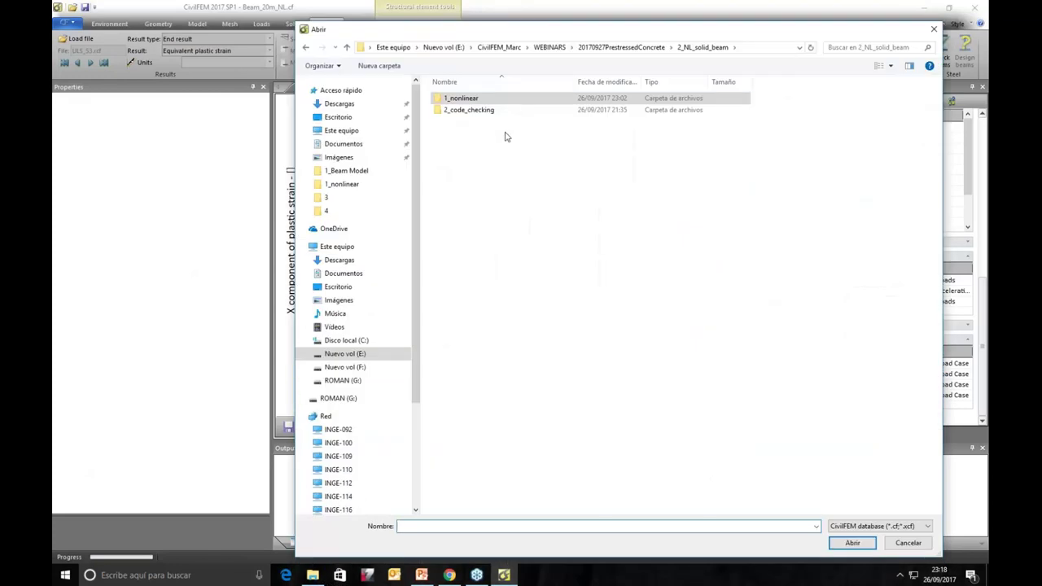
double_click(464, 110)
left_click(472, 109)
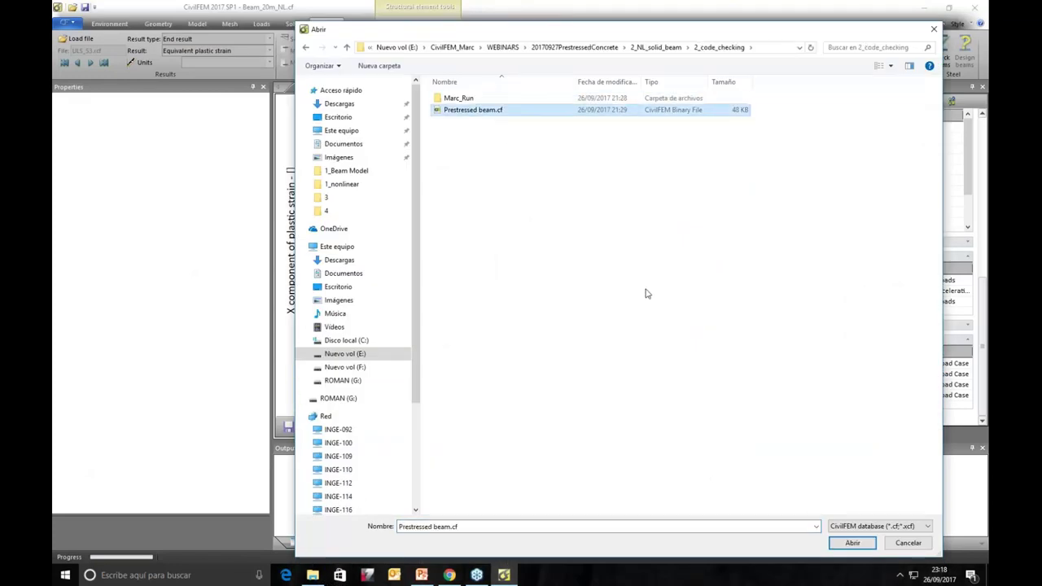
left_click(852, 543)
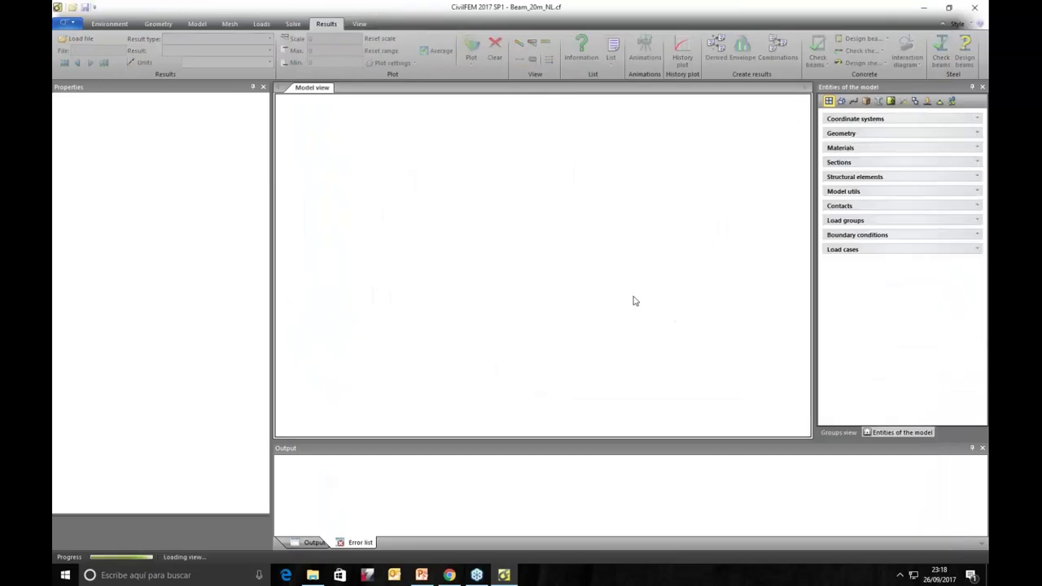
Step: Examine the properties of load case SW + P + OL and list the model's load groups
left_click(844, 251)
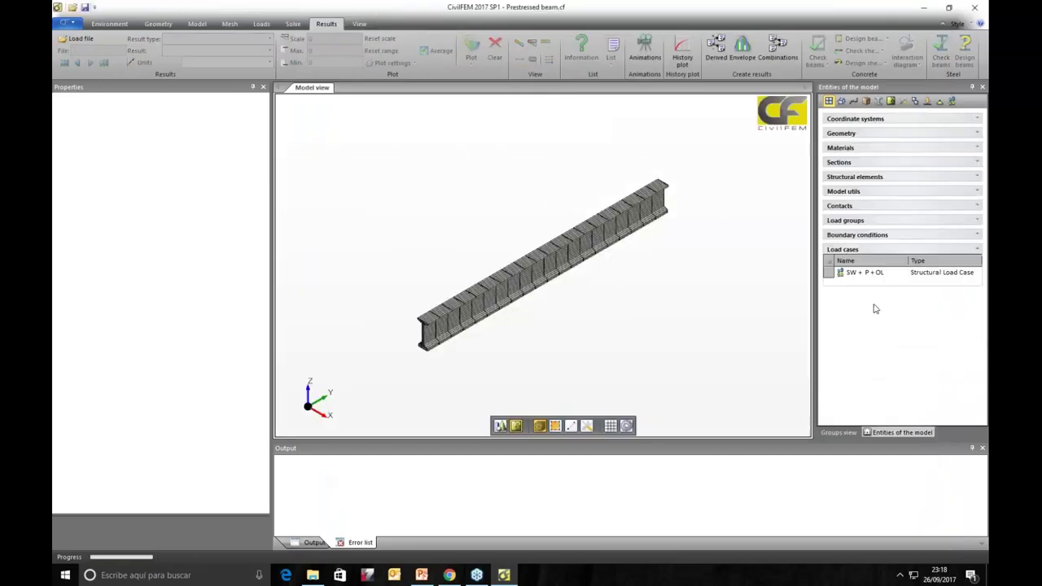
left_click(864, 272)
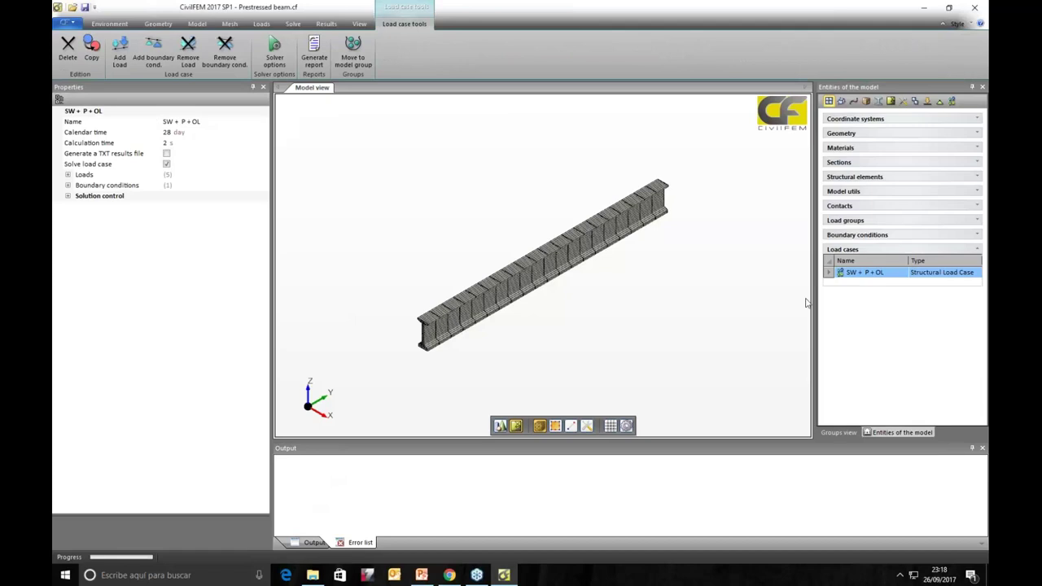
left_click(845, 223)
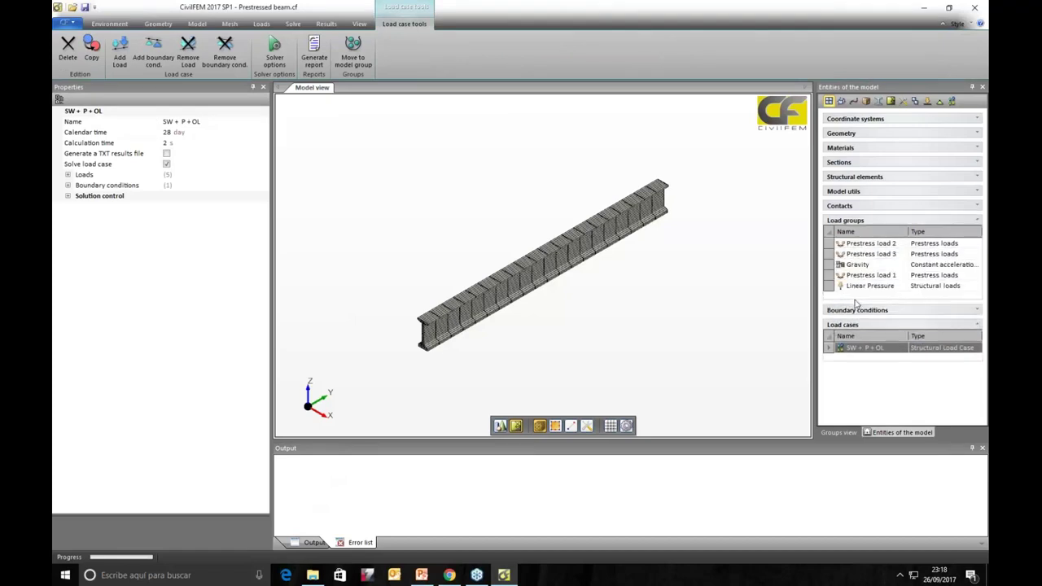
Step: Examine the load on a curve defined in the Linear Pressure load group
left_click(832, 286)
left_click(68, 154)
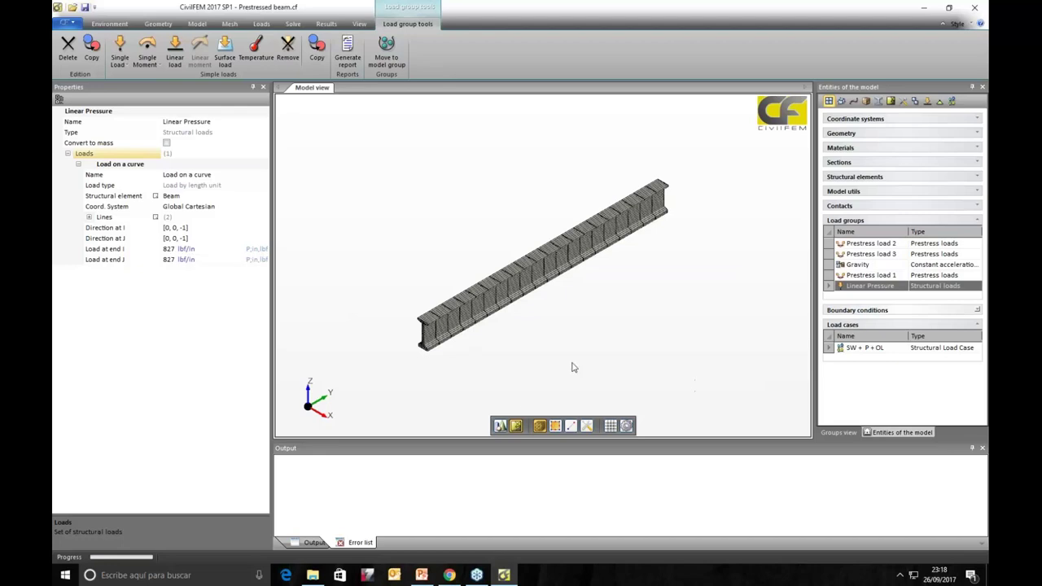
middle_click_drag(570, 365, 559, 353)
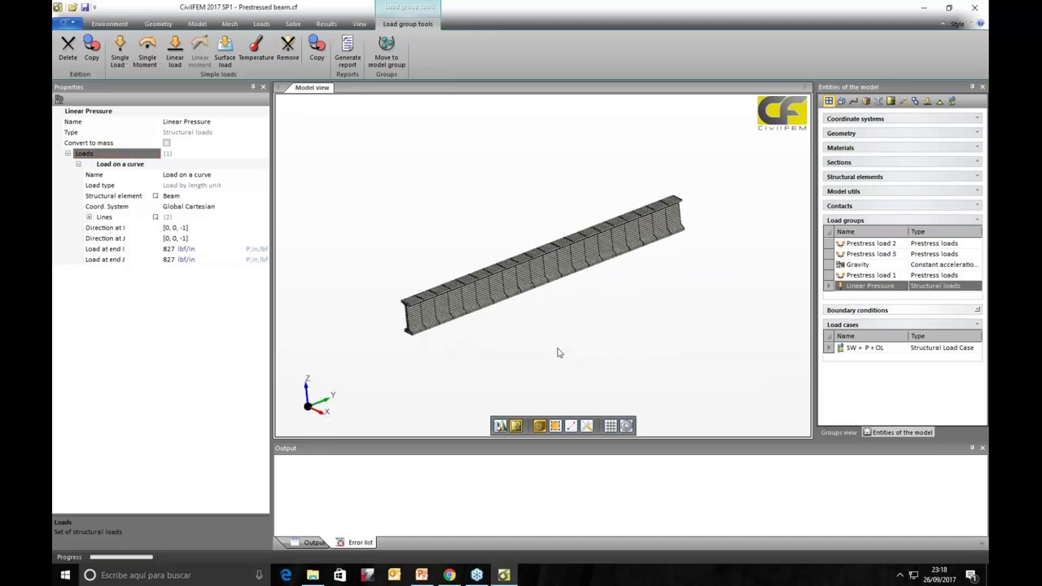
Step: Load the results file SW + P + OL_1.rcf from the 2_code_checking folder
left_click(830, 349)
left_click(328, 24)
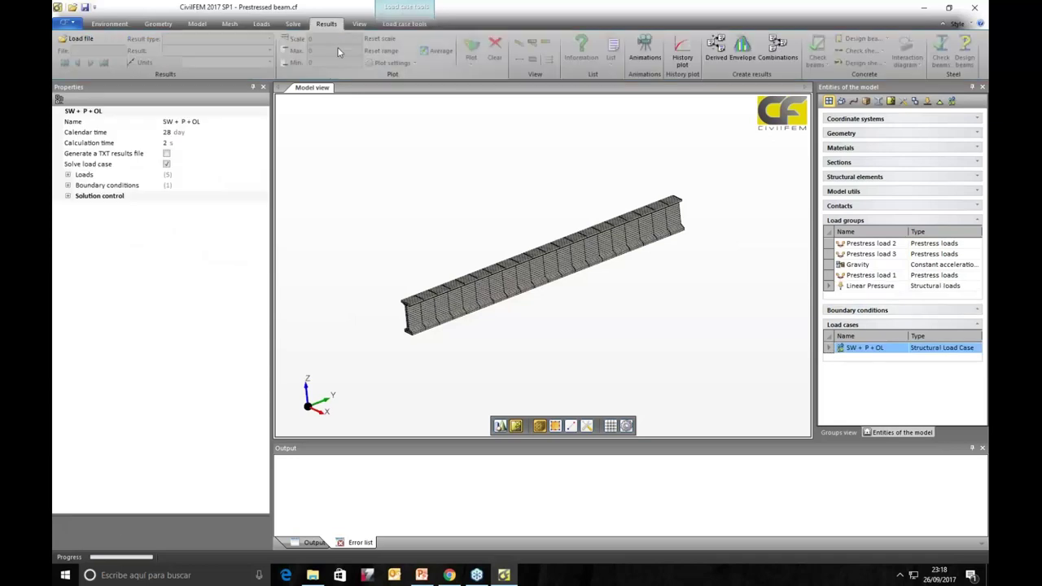
left_click(92, 44)
left_click(470, 121)
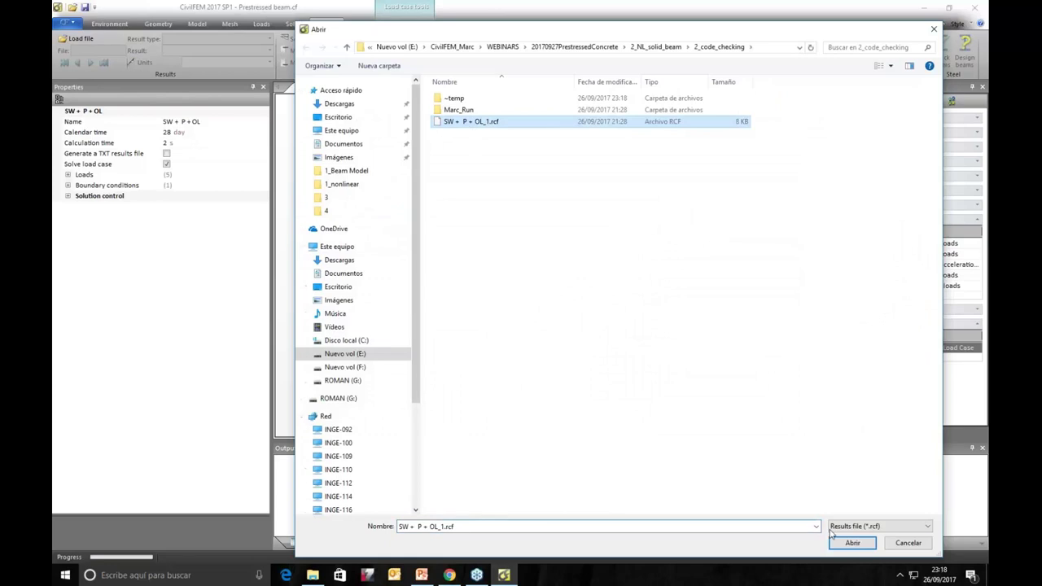
left_click(851, 543)
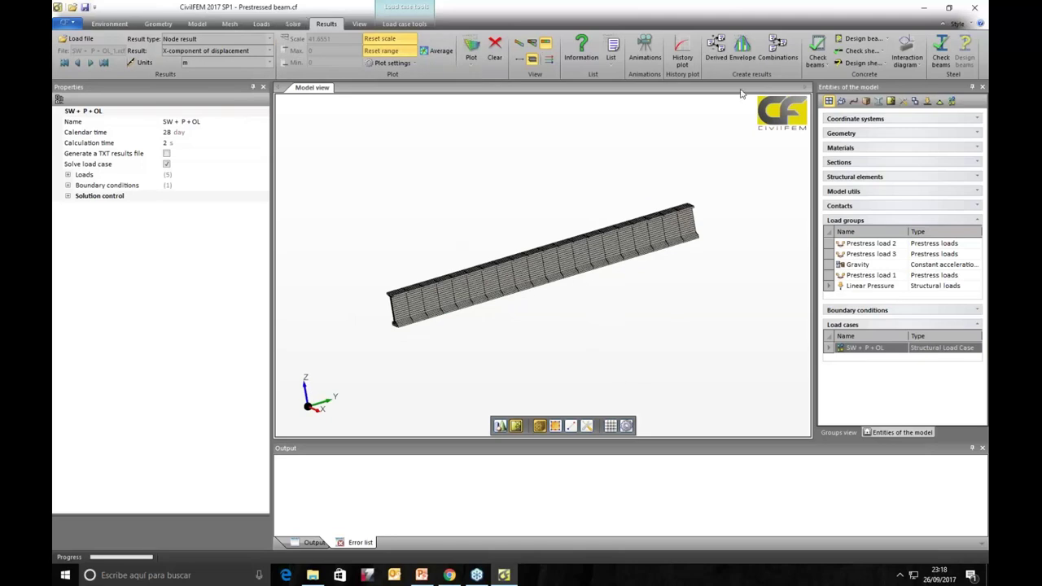
Step: Review the settings of the concrete Axial Bending (Prestress) beam check without running it
left_click(824, 69)
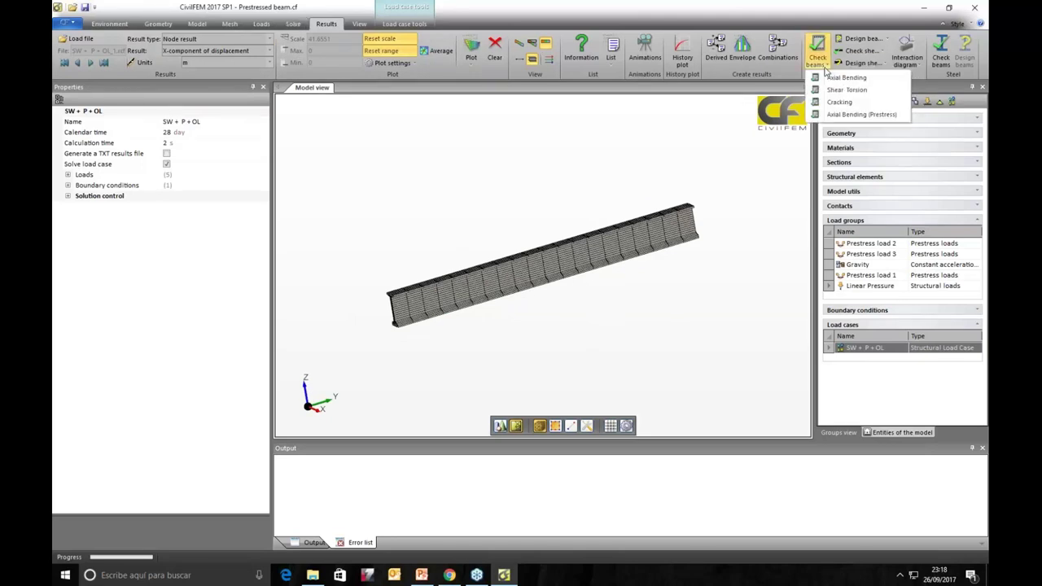
left_click(862, 114)
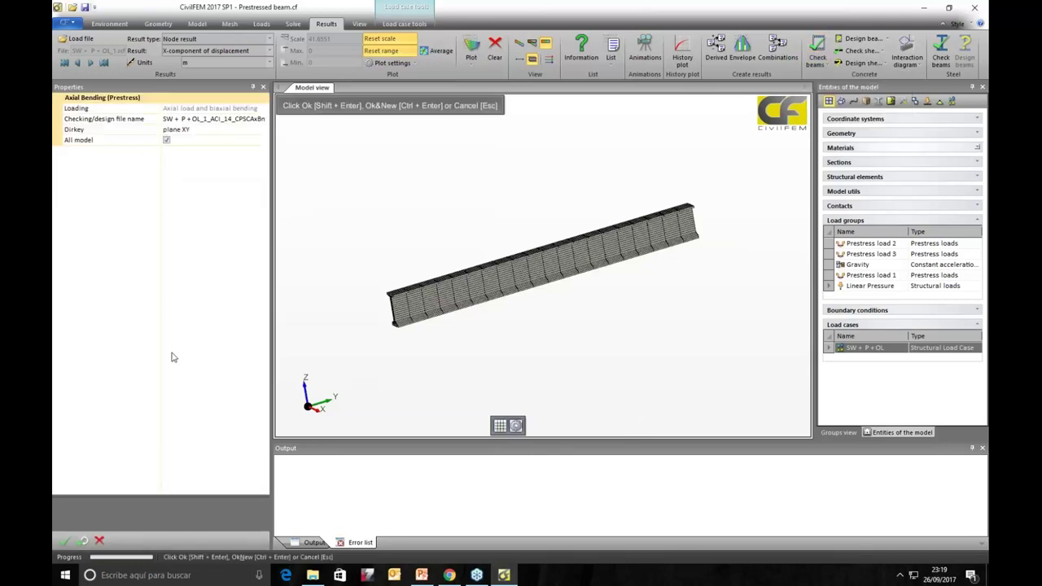
left_click(99, 540)
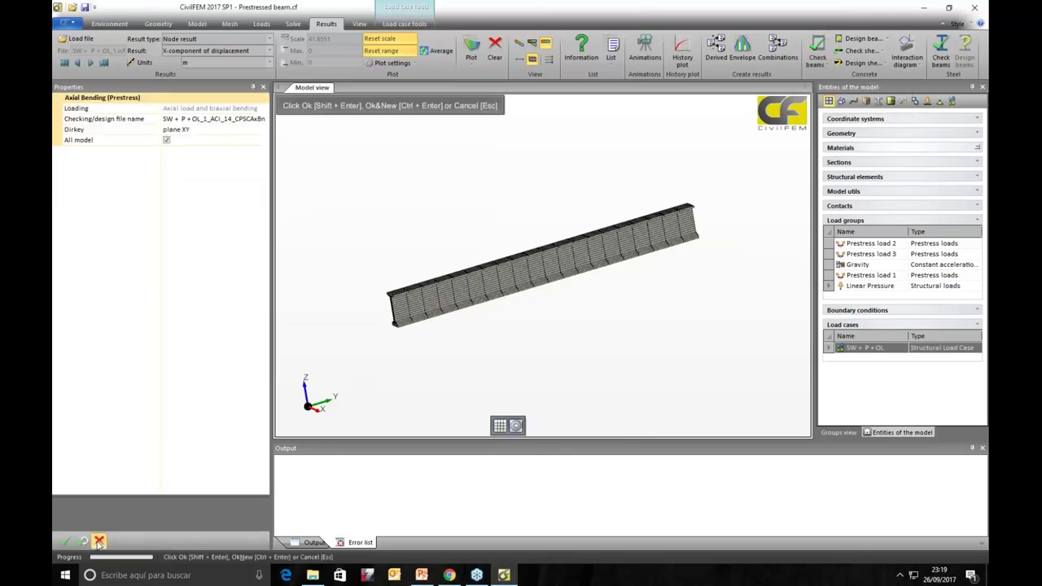
Step: Load the checking/design results file SW + P + OL_1_ACI_14_CPSCAxBn.crcf and plot its Total criterion end result on the beam
left_click(327, 24)
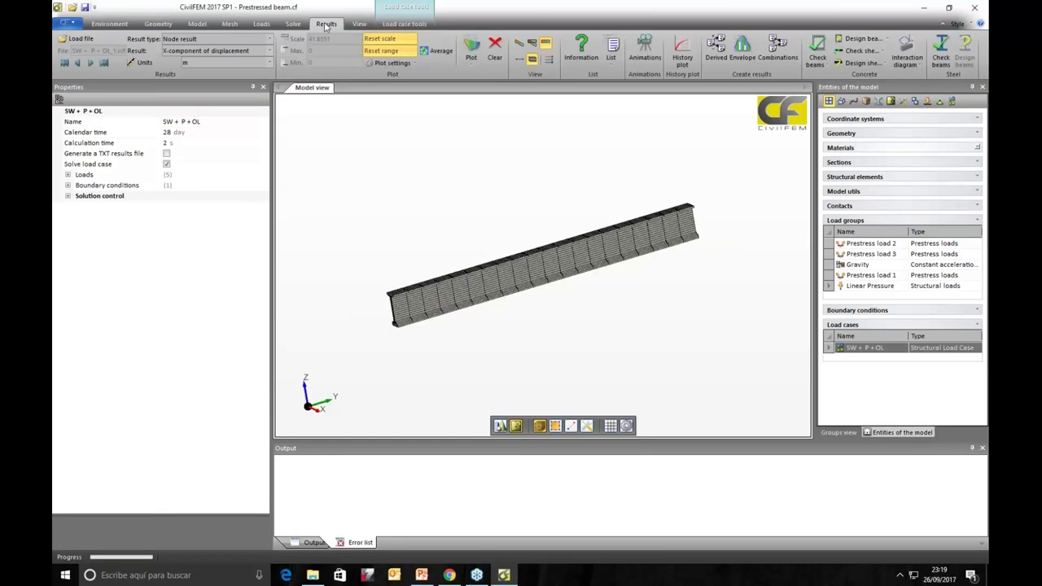
left_click(78, 39)
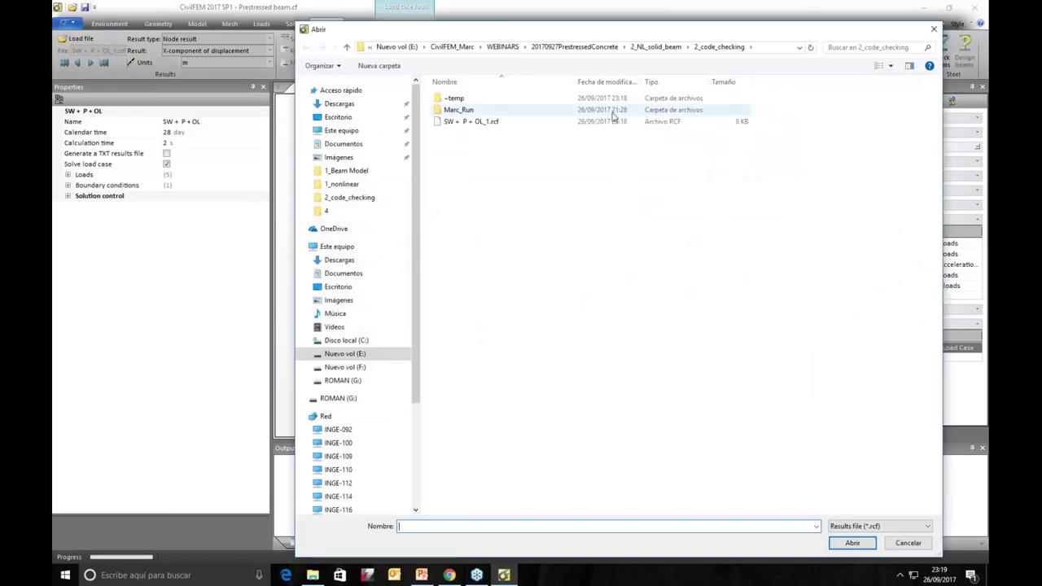
left_click(927, 526)
left_click(912, 547)
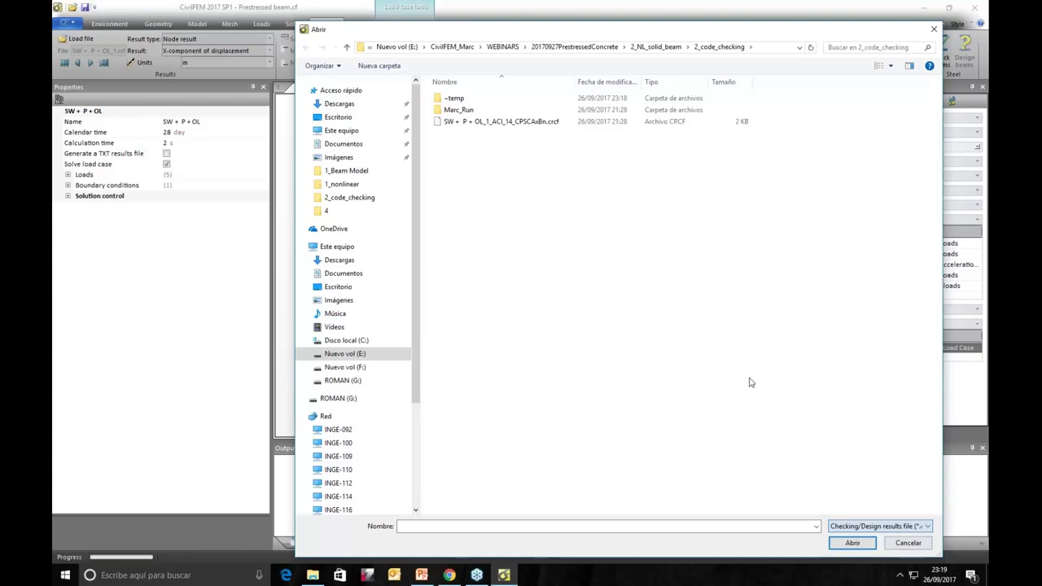
left_click(464, 122)
left_click_drag(539, 37, 498, 19)
left_click(811, 526)
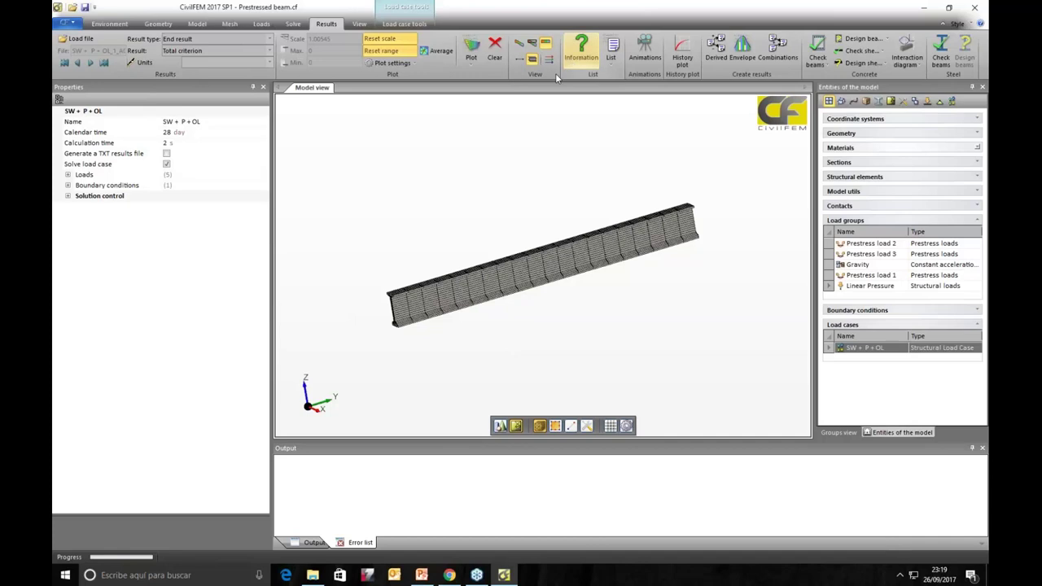
middle_click_drag(581, 186, 437, 121)
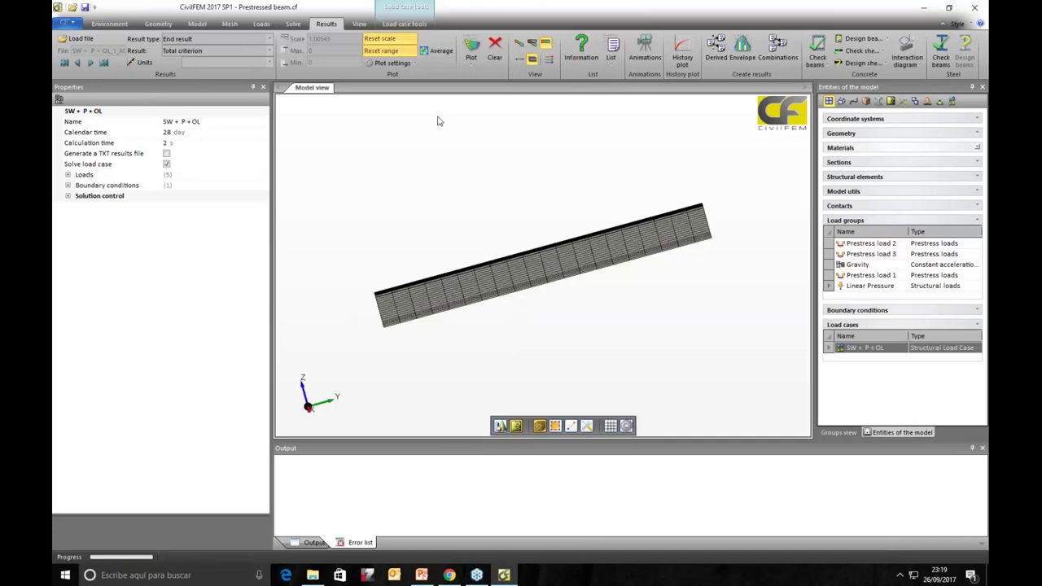
left_click(471, 50)
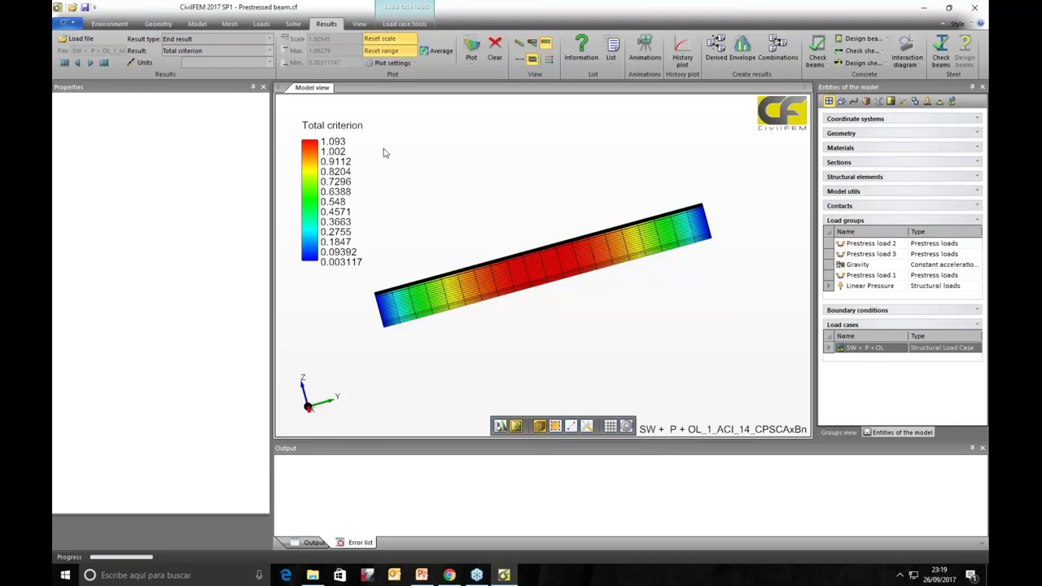
Step: Switch to the PowerPoint presentation, start the slide show at the non-linear concrete model slide and advance to the next slide
left_click(422, 575)
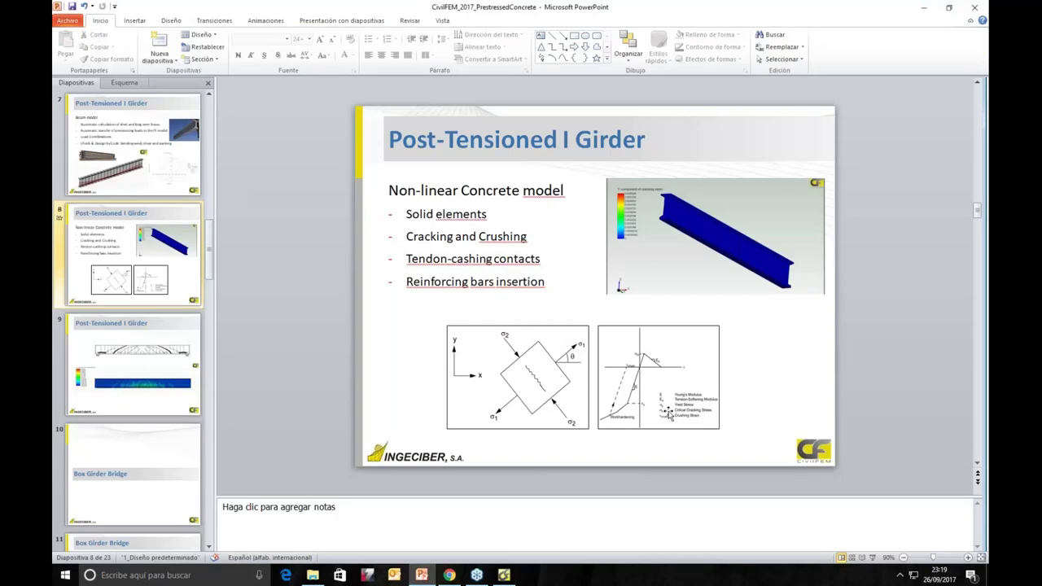
left_click(872, 559)
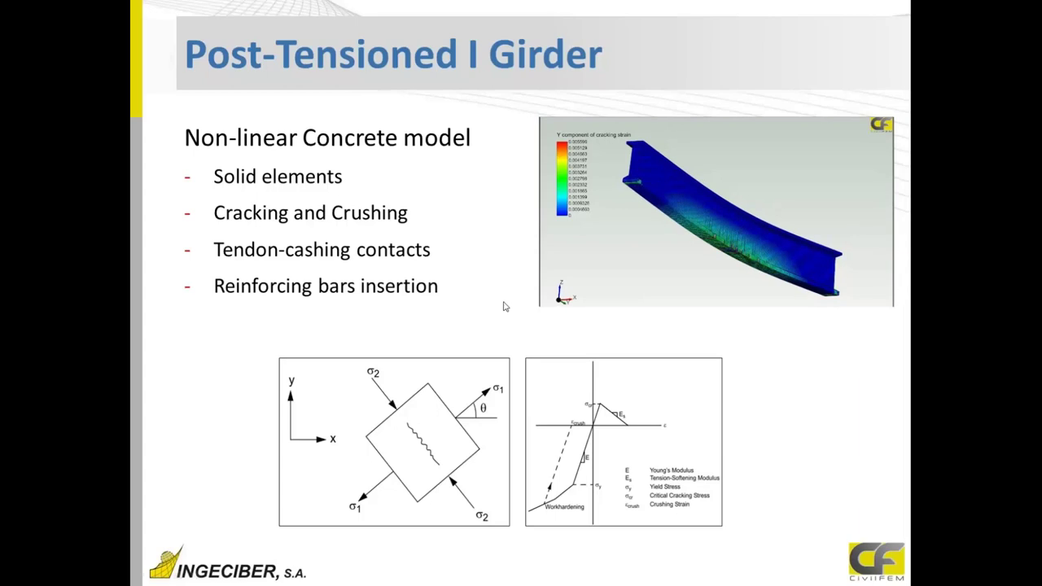
mouse_move(560, 294)
key("Right")
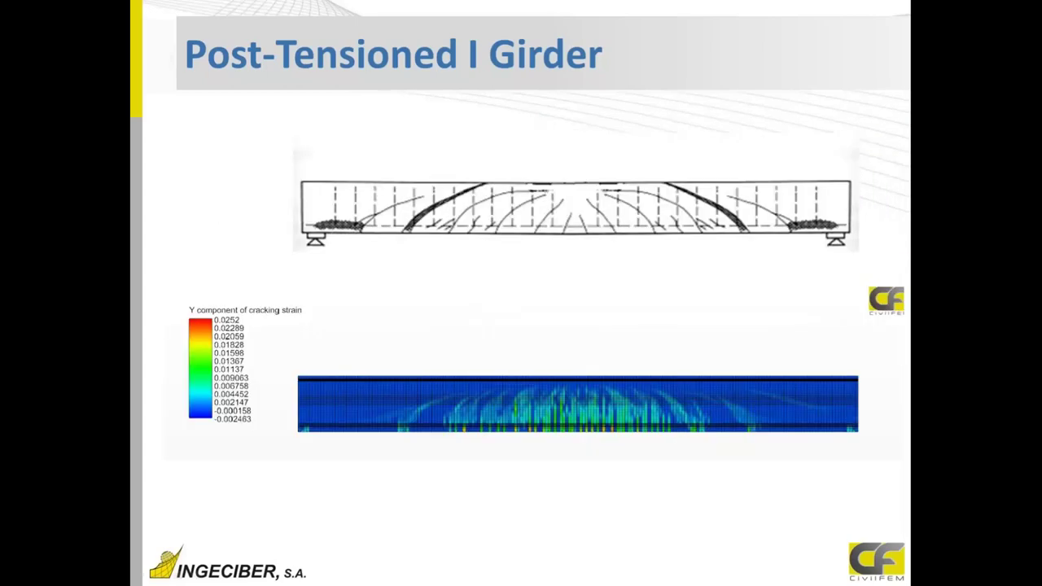
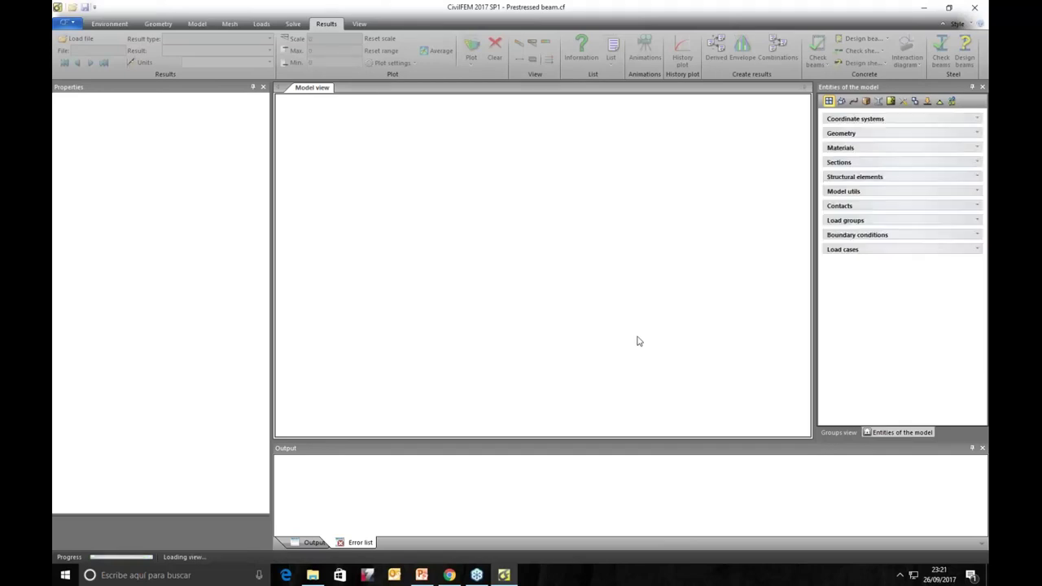
Step: Examine the 3D bridge model and the properties of the shells PREL 1 RIGHT and 1HAST 3 RIGHT
middle_click_drag(549, 373, 514, 334)
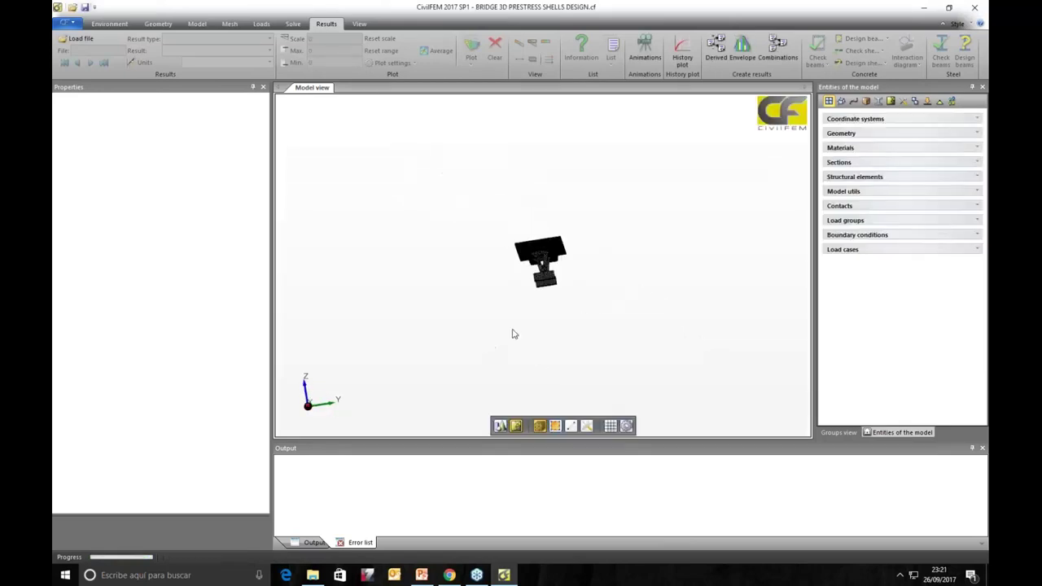
middle_click_drag(462, 304, 539, 344)
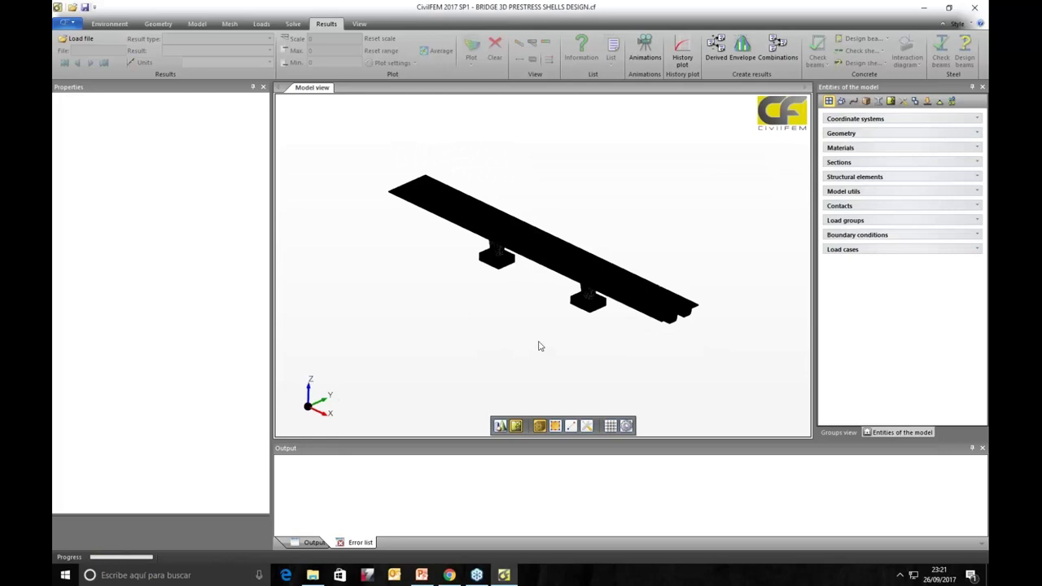
scroll(533, 343, "up", 5)
scroll(516, 324, "down", 5)
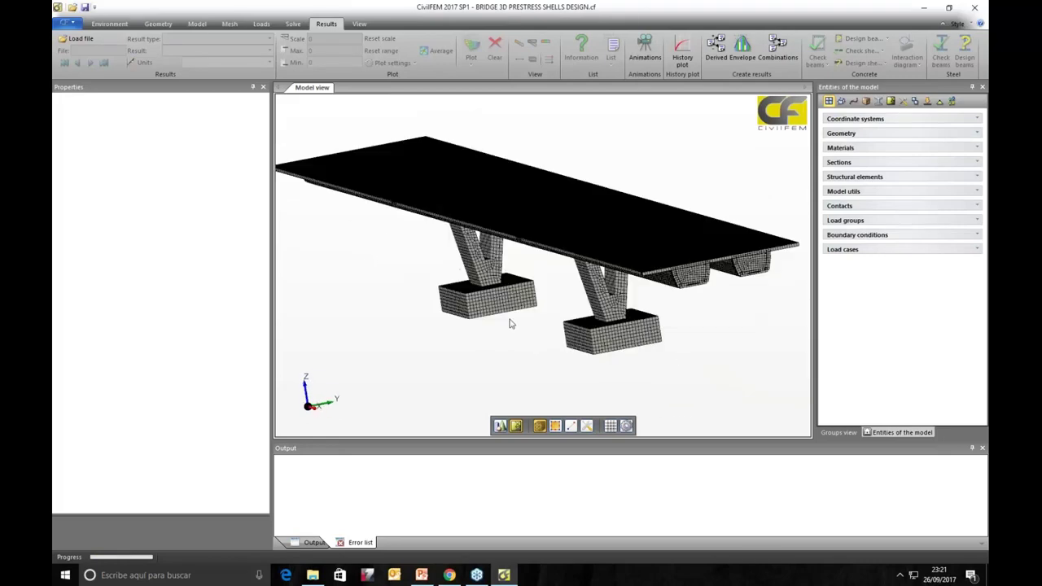
scroll(684, 356, "up", 2)
left_click(661, 277)
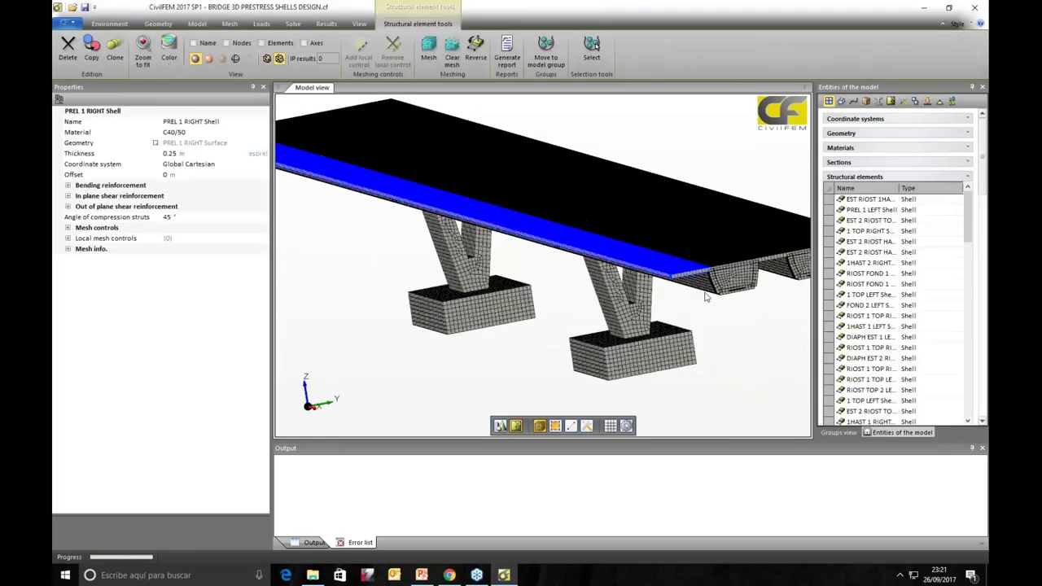
left_click(691, 287)
middle_click_drag(689, 310, 550, 246)
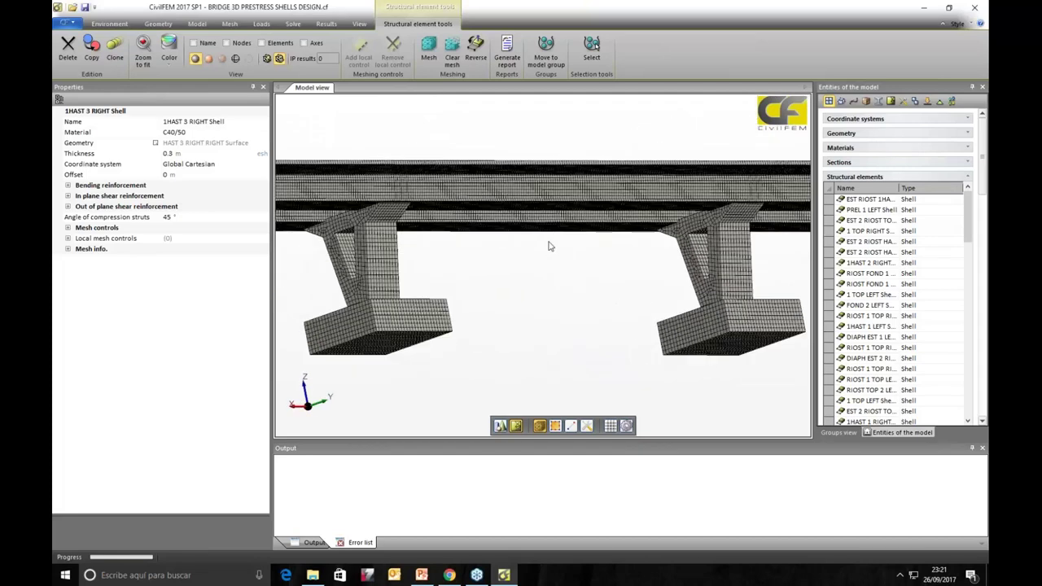
Step: Examine the properties of the PILE 2 pier solid and the FOUND 2 foundation solid
left_click(379, 259)
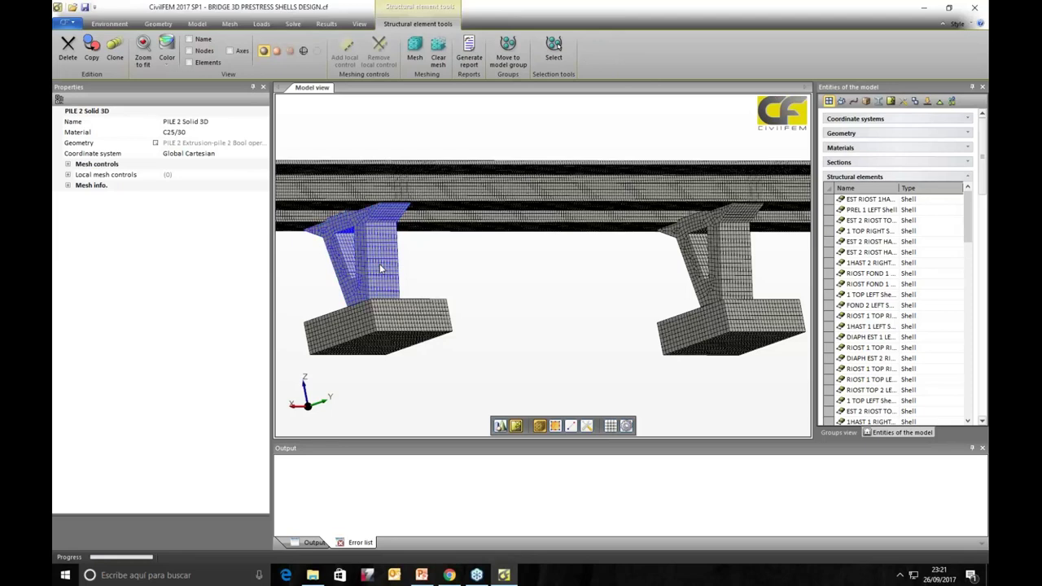
left_click(373, 333)
middle_click_drag(375, 330, 653, 308)
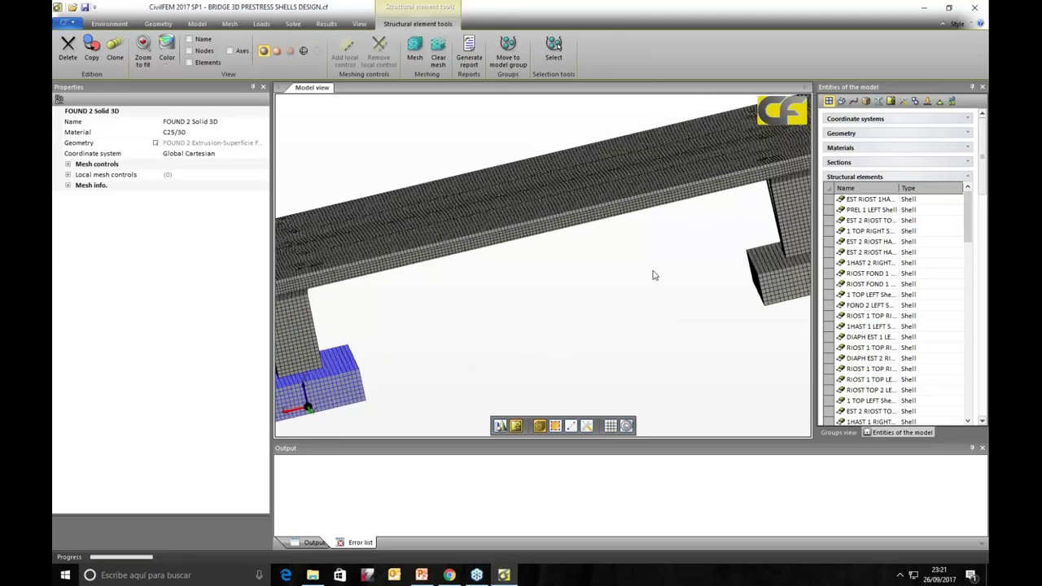
Step: Hide a group of the bridge deck shells and inspect the exposed box girders, diaphragms and pier
left_click_drag(688, 251, 410, 163)
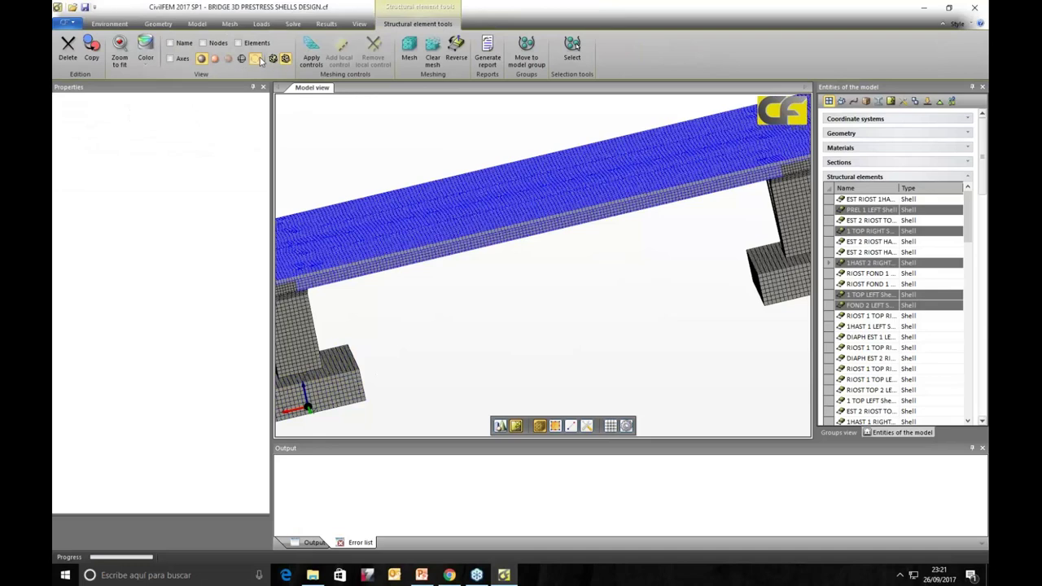
left_click(256, 58)
middle_click_drag(647, 305, 468, 258)
middle_click_drag(421, 223, 668, 228)
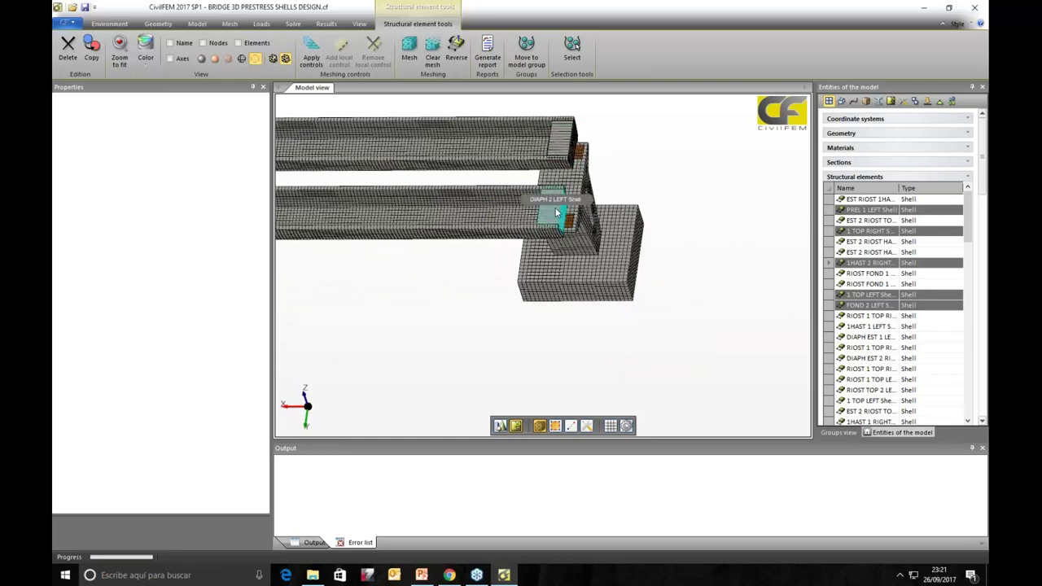
middle_click_drag(659, 351, 582, 228)
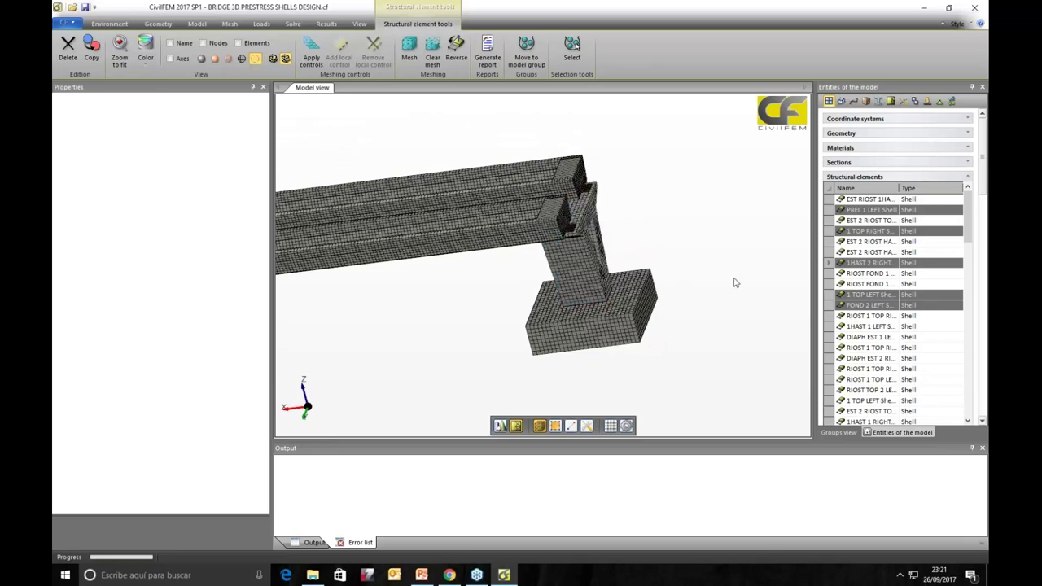
middle_click_drag(733, 282, 650, 293)
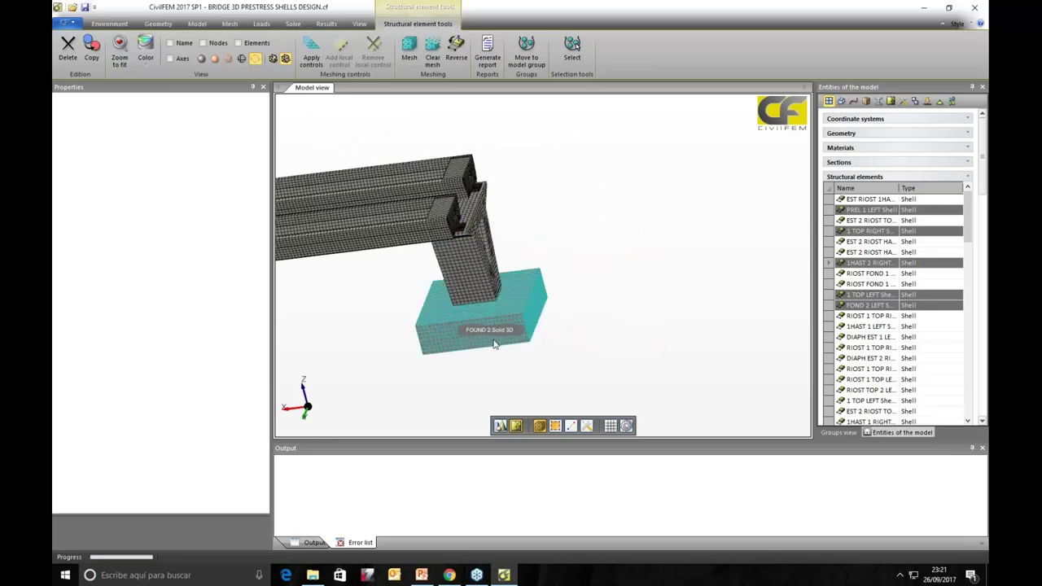
middle_click_drag(693, 228, 665, 289)
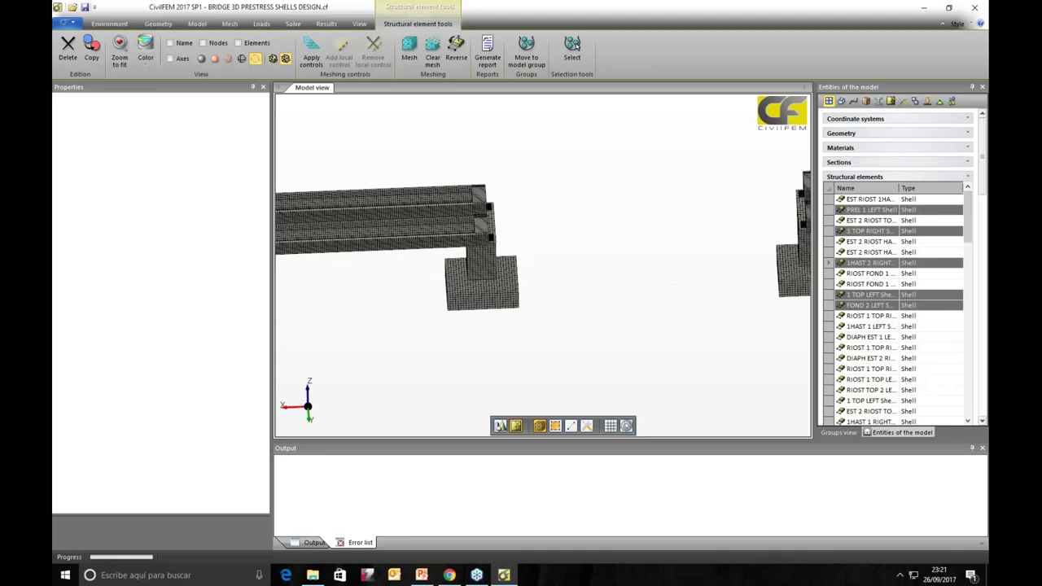
Step: Plot the load case Self weight + PRESTRESS on the mesh and clear the plot
left_click(261, 24)
left_click(368, 62)
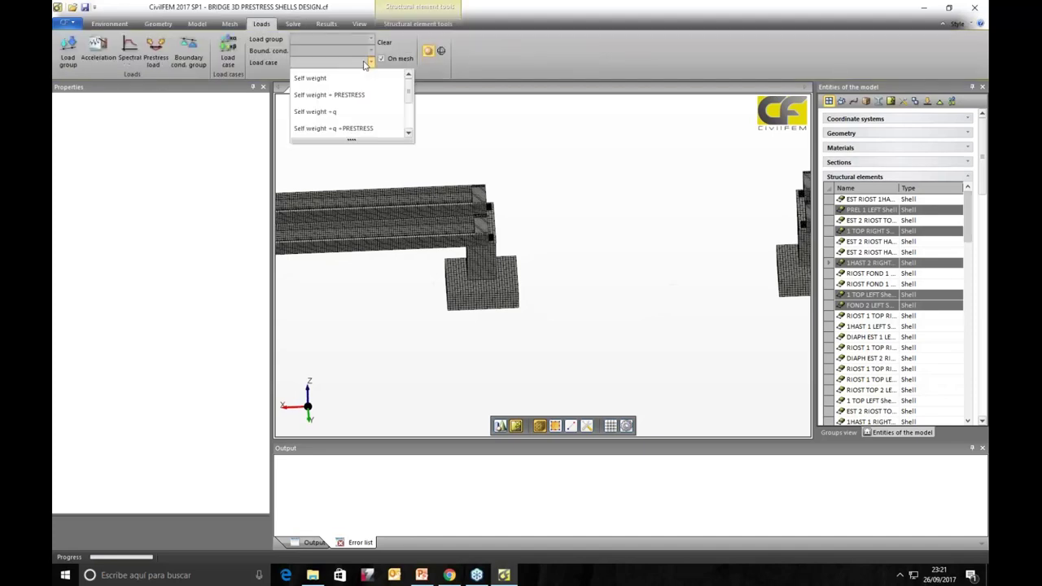
left_click(358, 95)
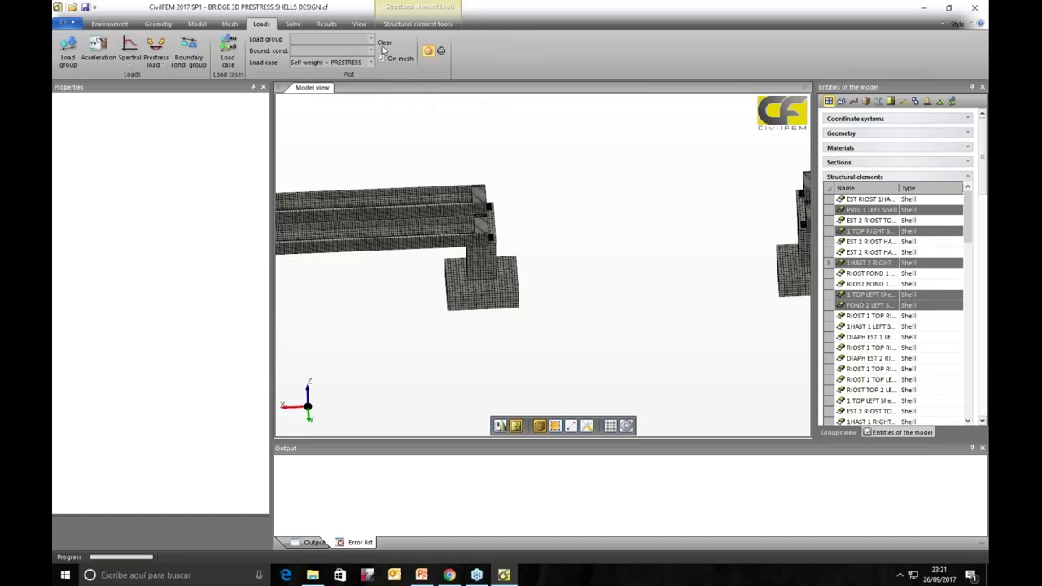
left_click(384, 42)
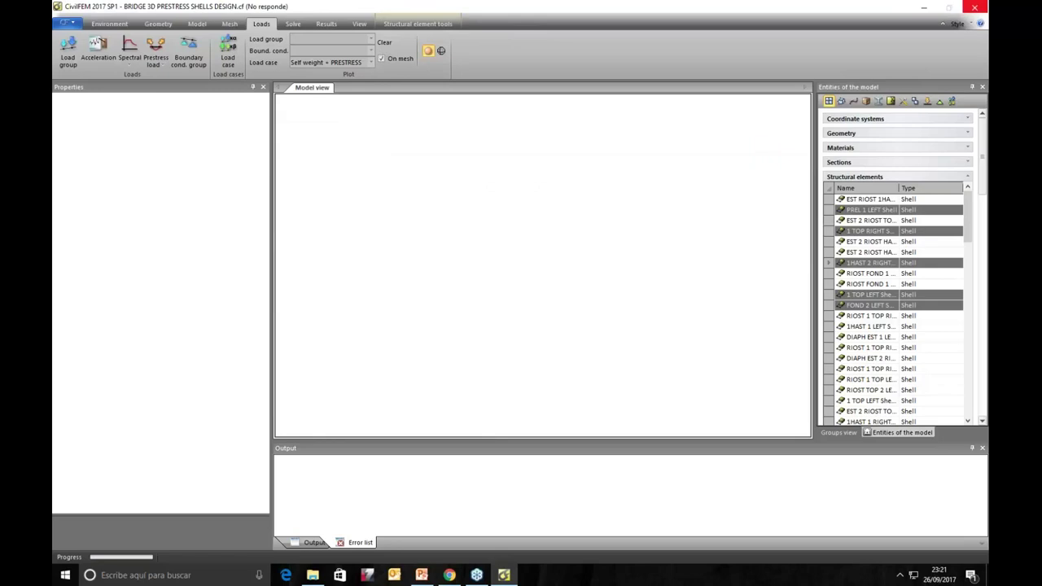
left_click(385, 44)
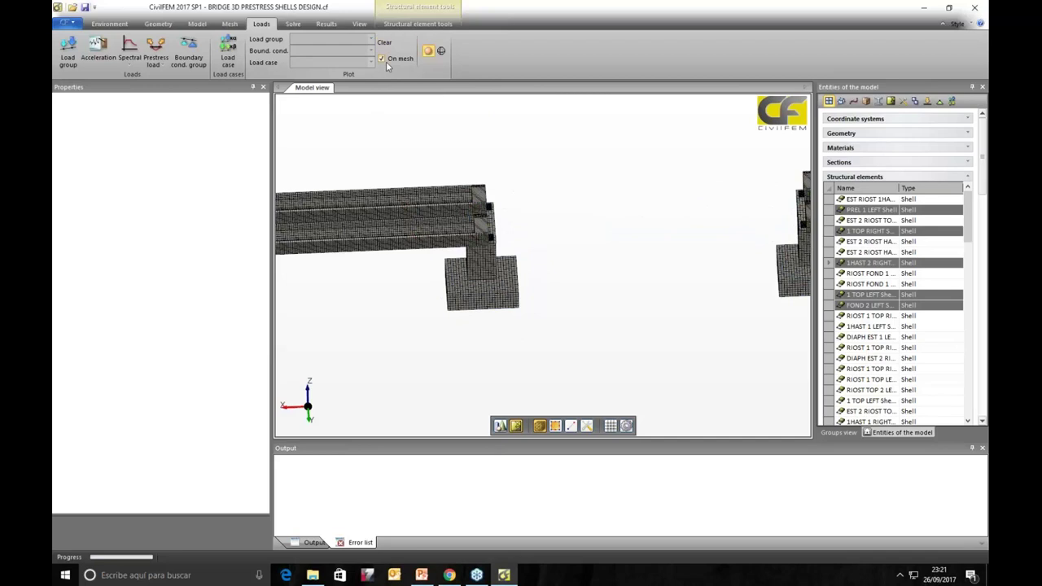
Step: Plot the load case Self weight + PRESTRESS off the mesh and inspect the tendons between the piers
left_click(382, 59)
left_click(371, 62)
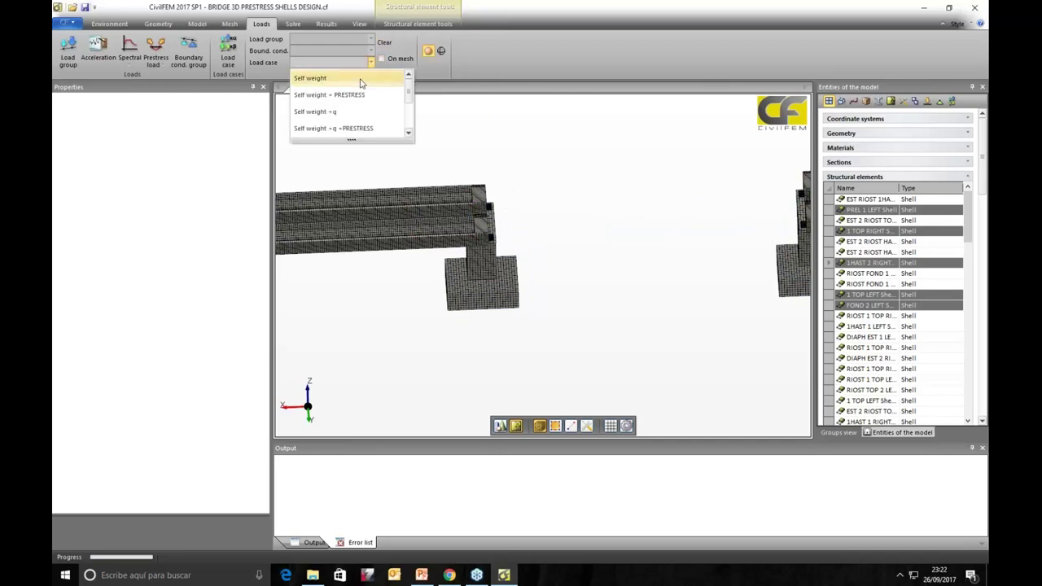
left_click(364, 95)
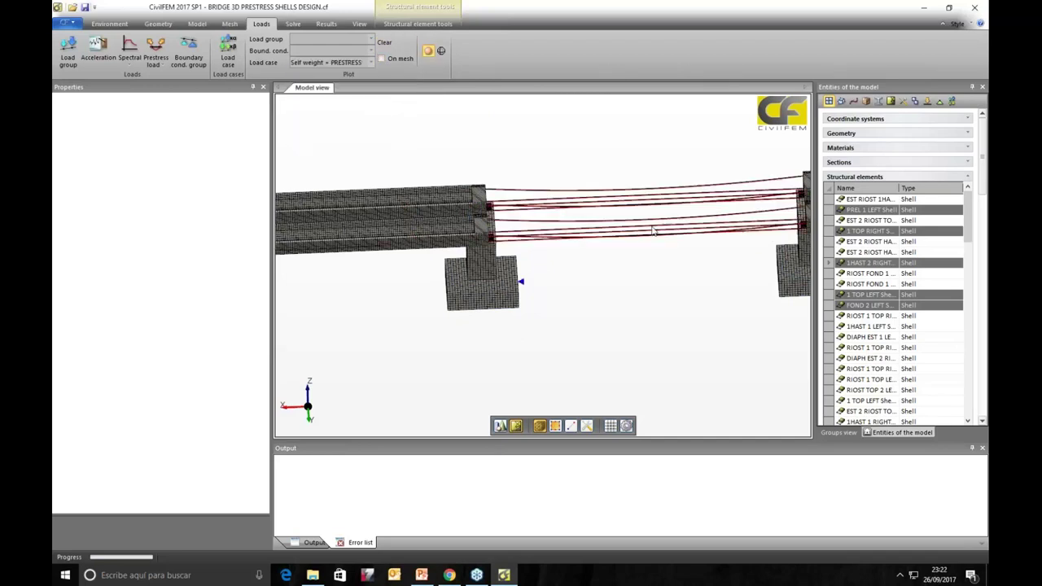
middle_click_drag(672, 296, 336, 218)
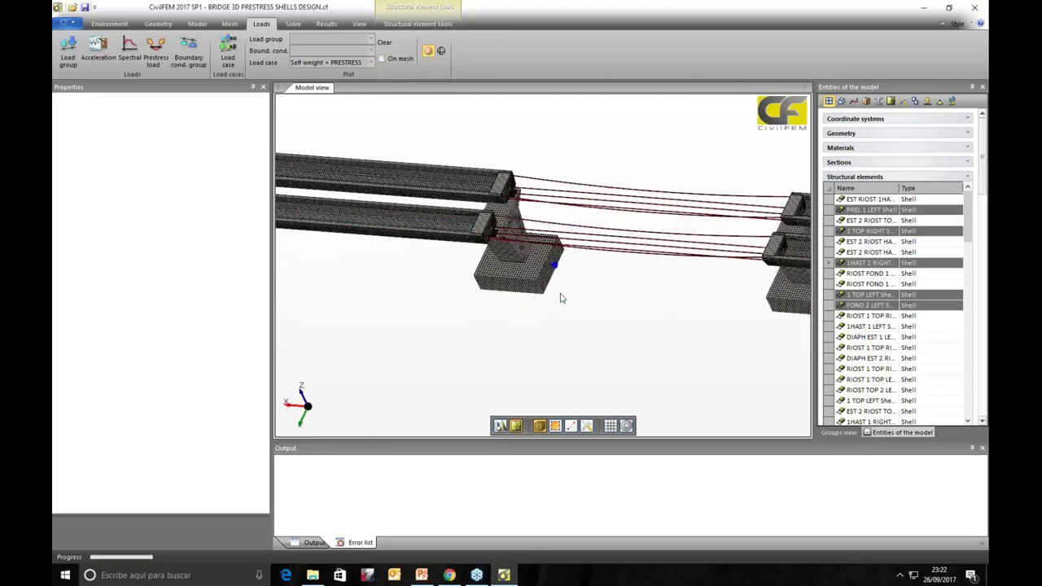
scroll(488, 321, "up", 8)
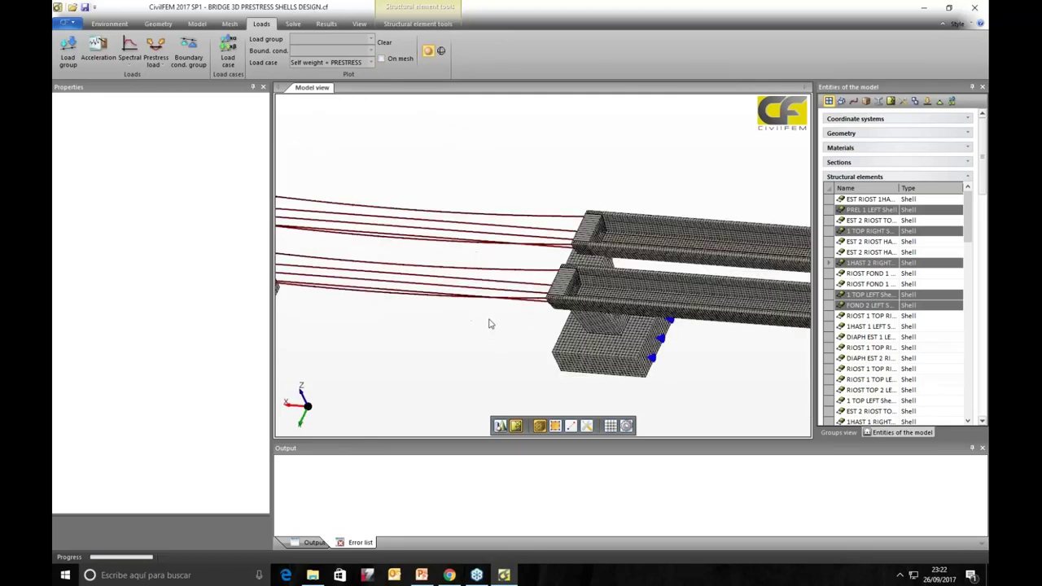
scroll(525, 175, "down", 6)
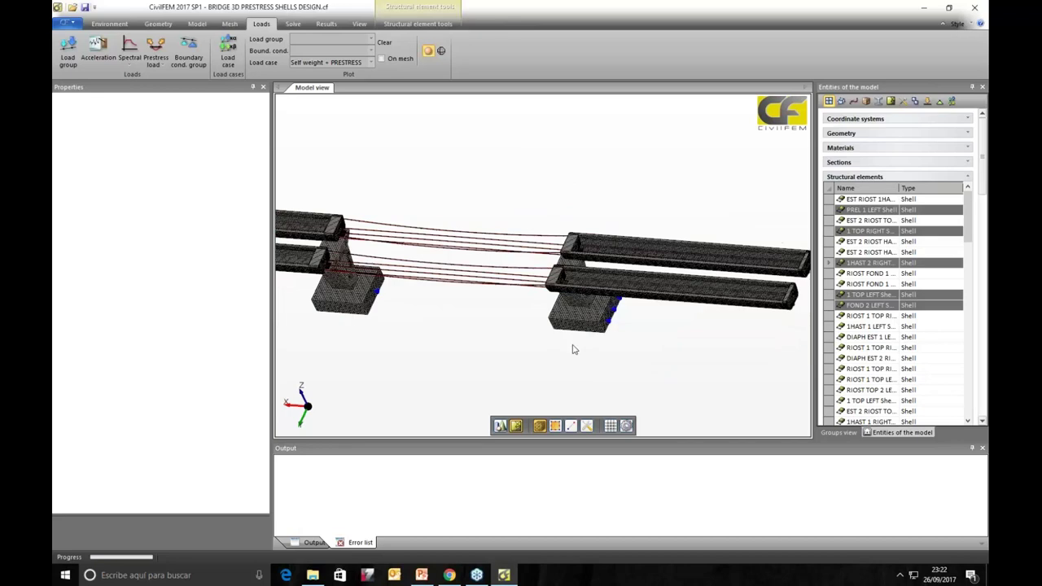
middle_click_drag(452, 332, 517, 320)
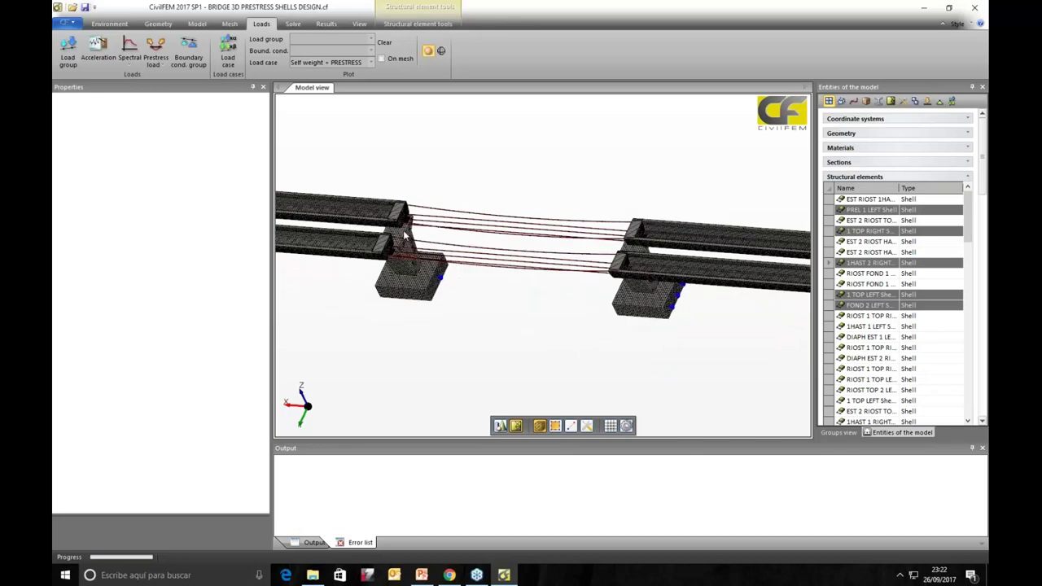
Step: Examine the definition fields of a new prestress load on shells, and cancel its creation
left_click(162, 69)
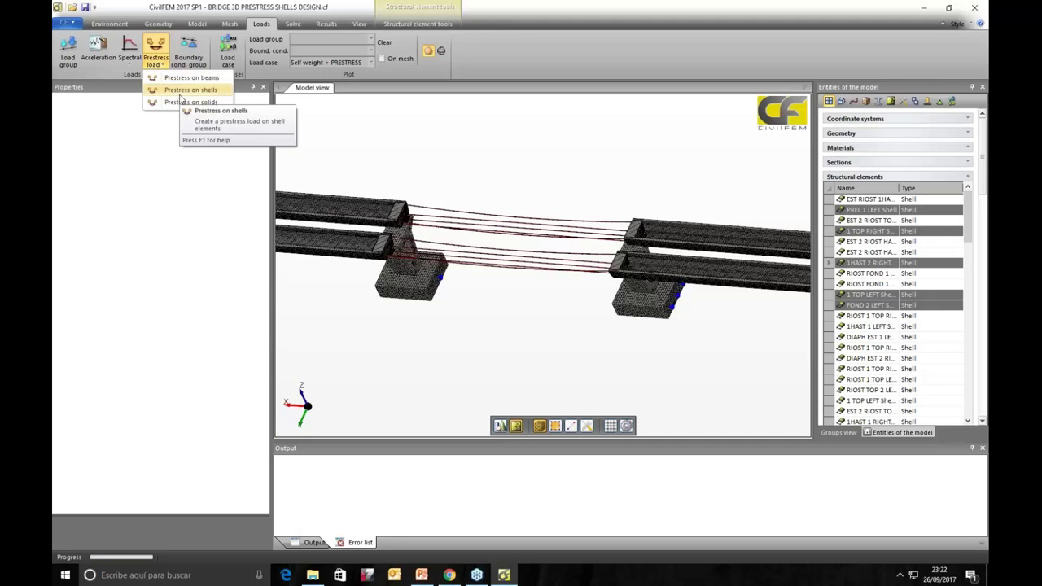
left_click(185, 90)
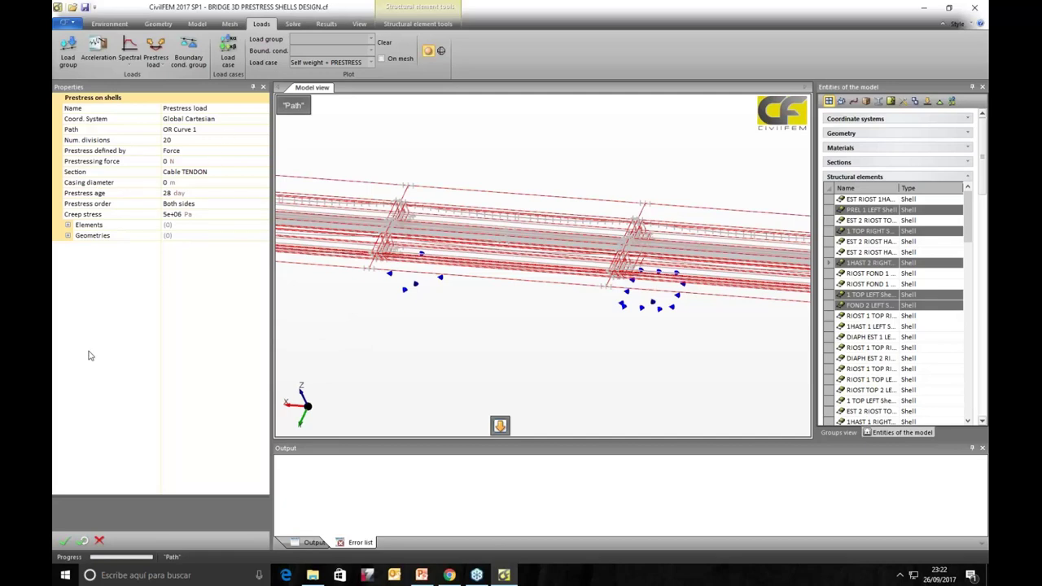
left_click(100, 542)
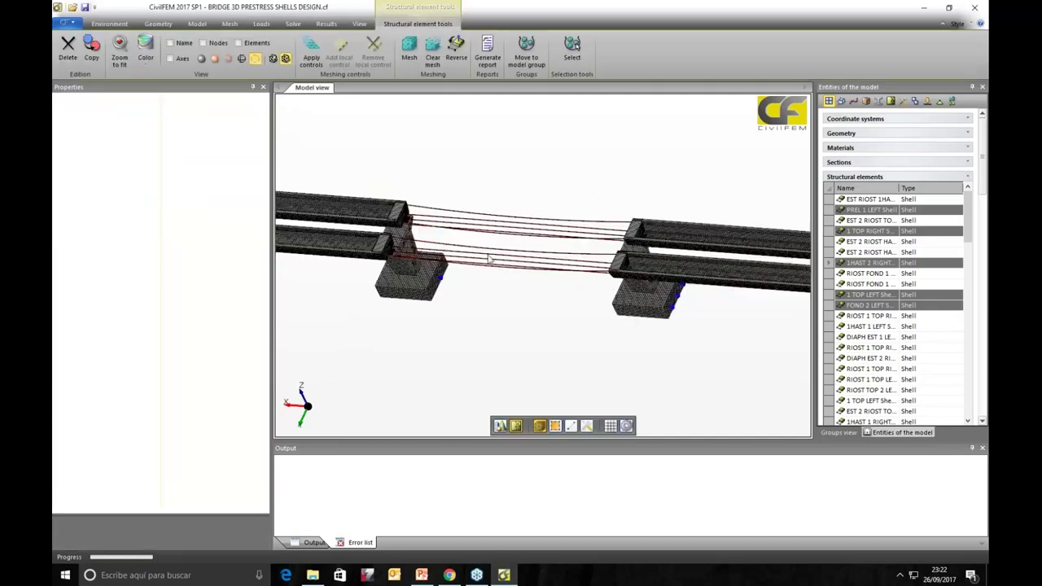
Step: List the load groups of the bridge model and review their names and types
middle_click_drag(485, 338, 600, 326)
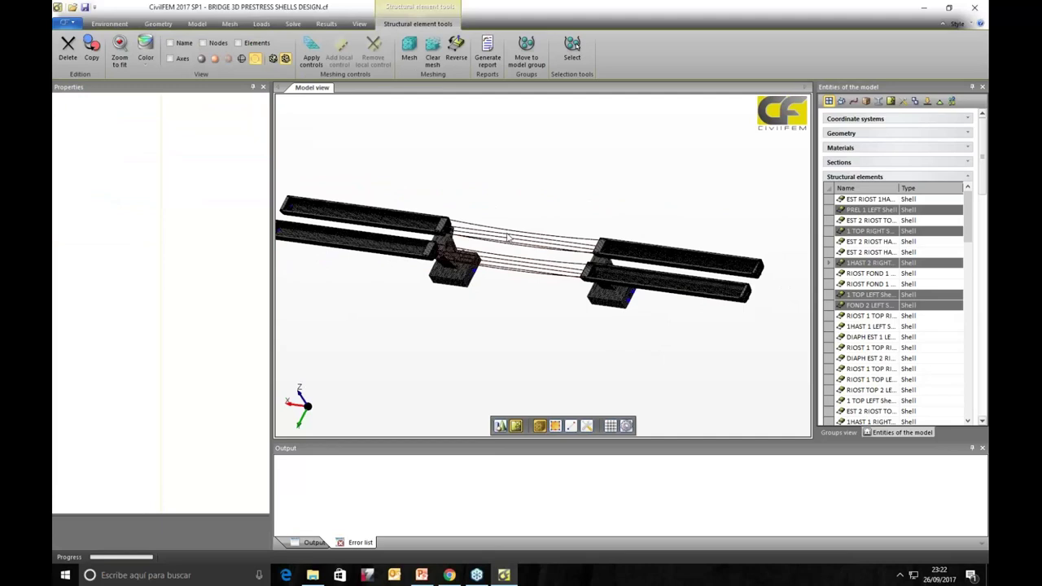
left_click(968, 177)
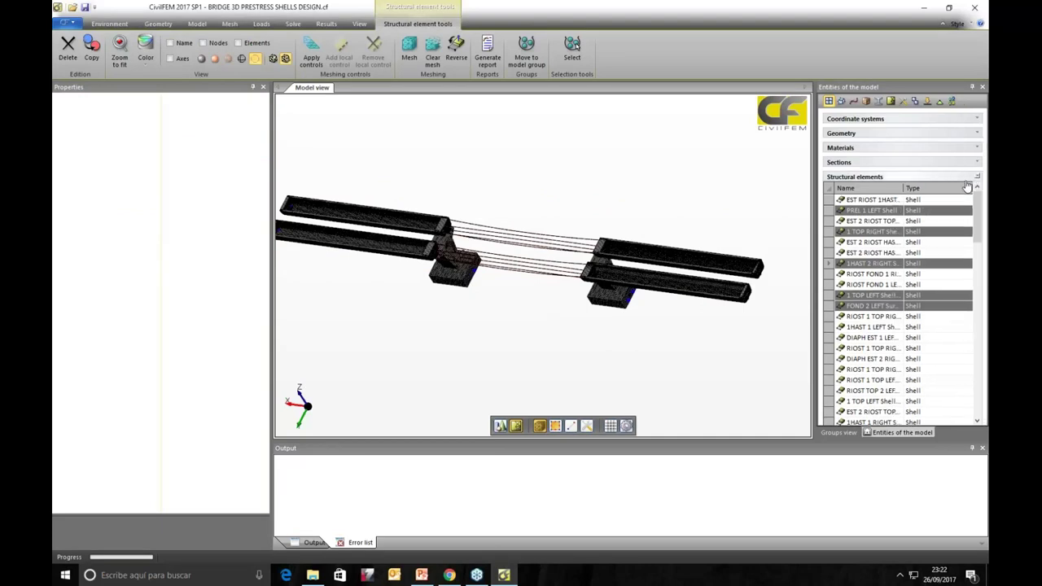
left_click(843, 221)
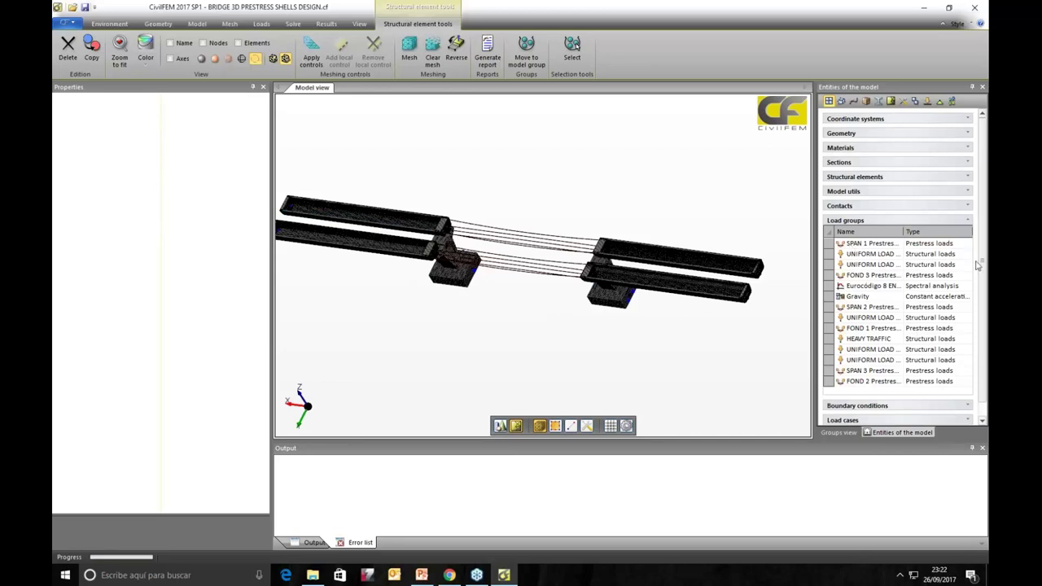
scroll(981, 269, "down", 1)
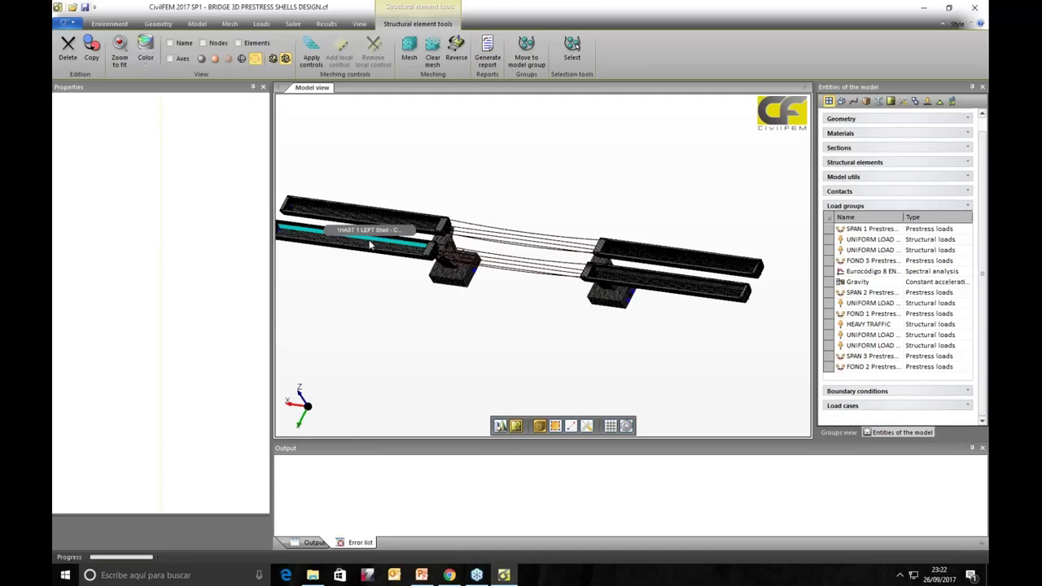
scroll(753, 326, "down", 3)
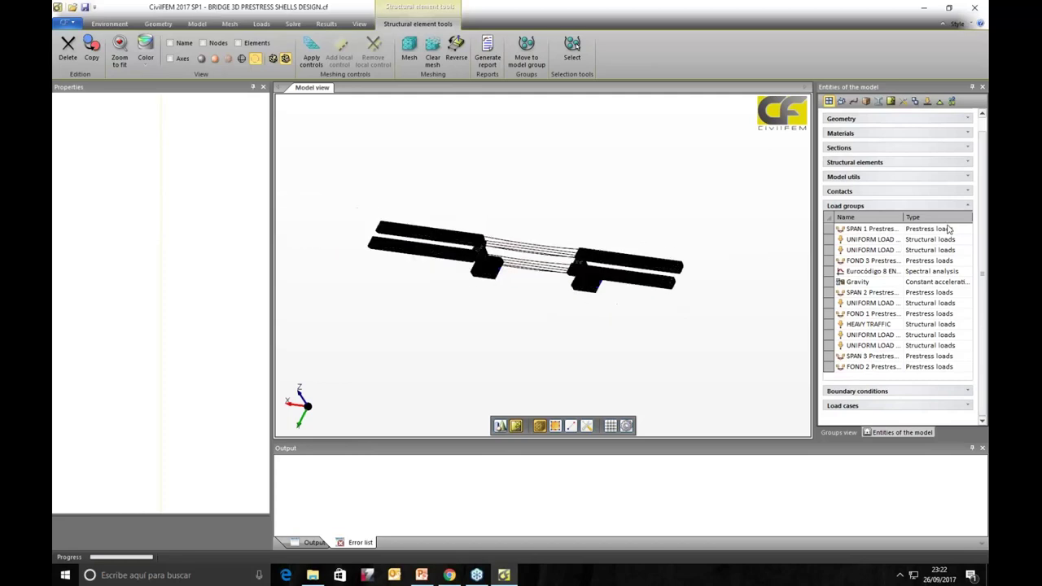
Step: List the model's load cases and widen the entities pane and its name column to fit the full names
left_click(967, 207)
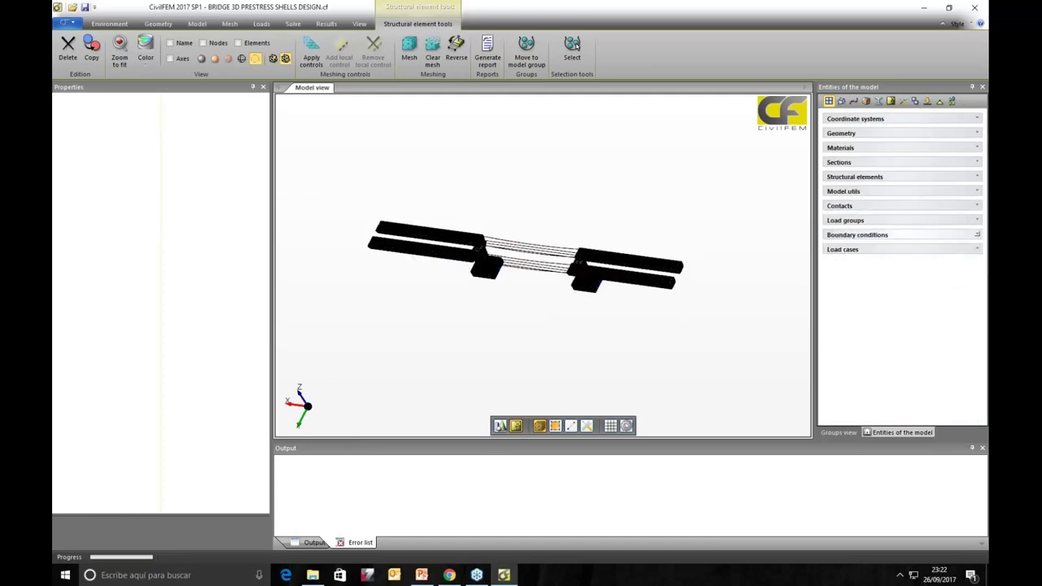
left_click(847, 249)
middle_click_drag(600, 349, 607, 383)
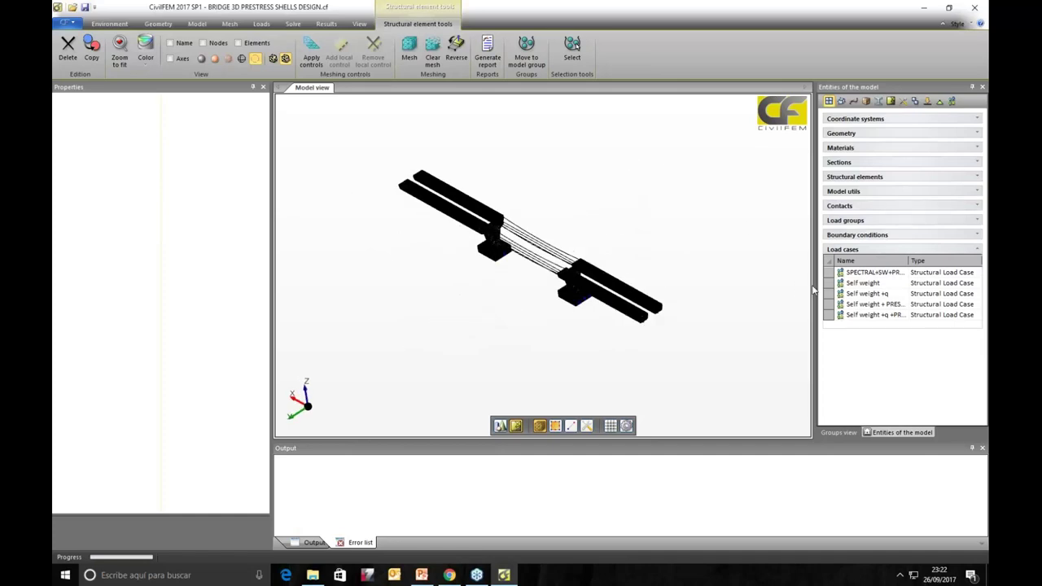
left_click_drag(810, 295, 776, 294)
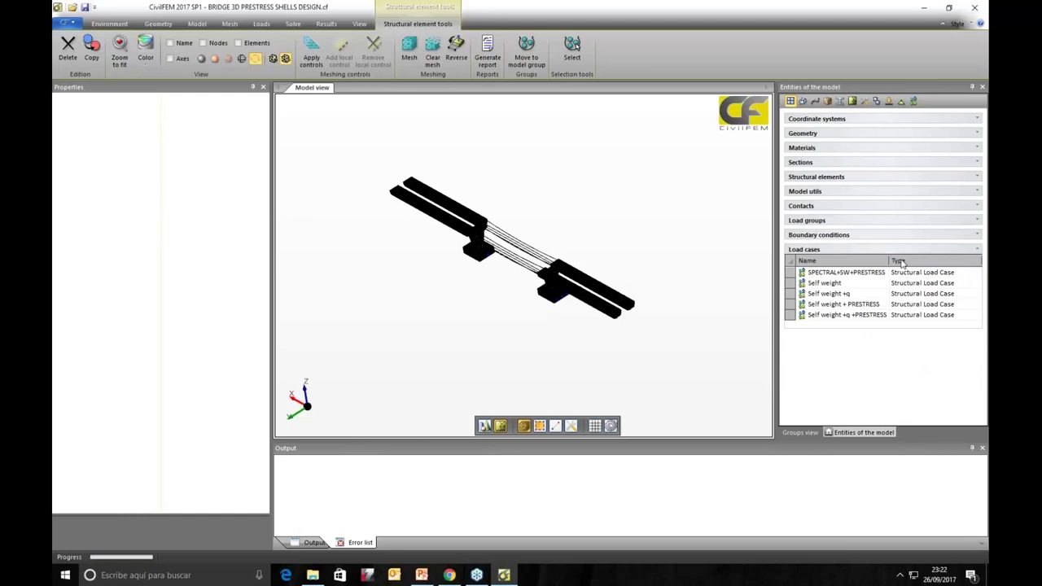
left_click_drag(887, 260, 910, 261)
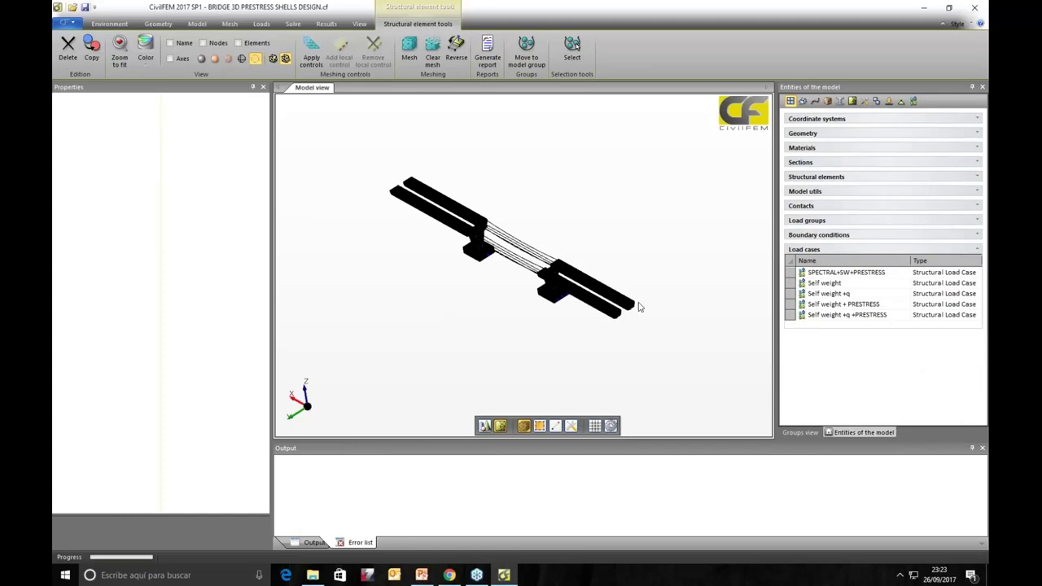
Step: Hide all structural elements of the bridge and list the model's selection groups
left_click_drag(723, 397, 342, 137)
left_click(255, 58)
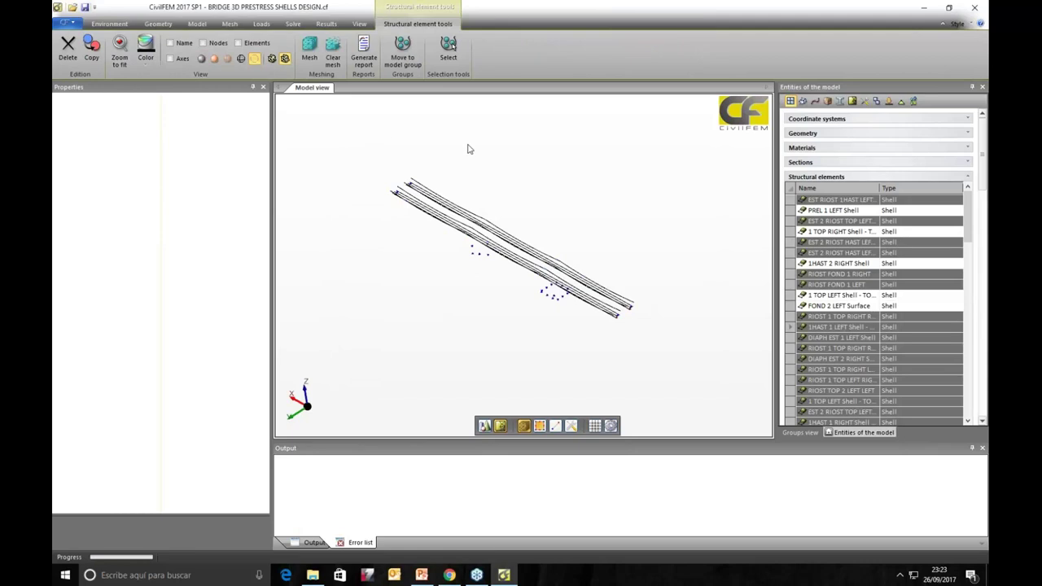
left_click(799, 433)
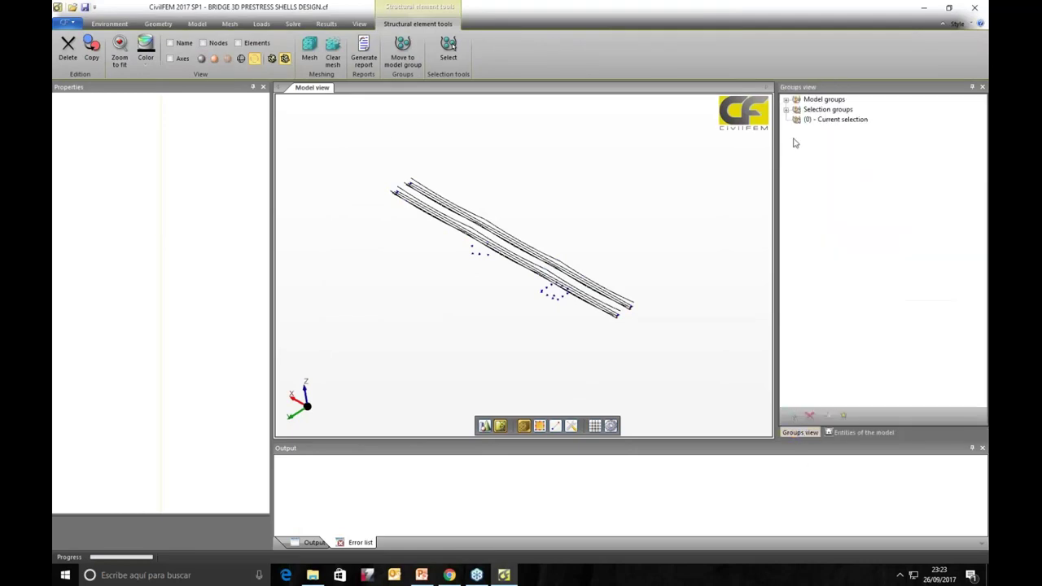
left_click(786, 110)
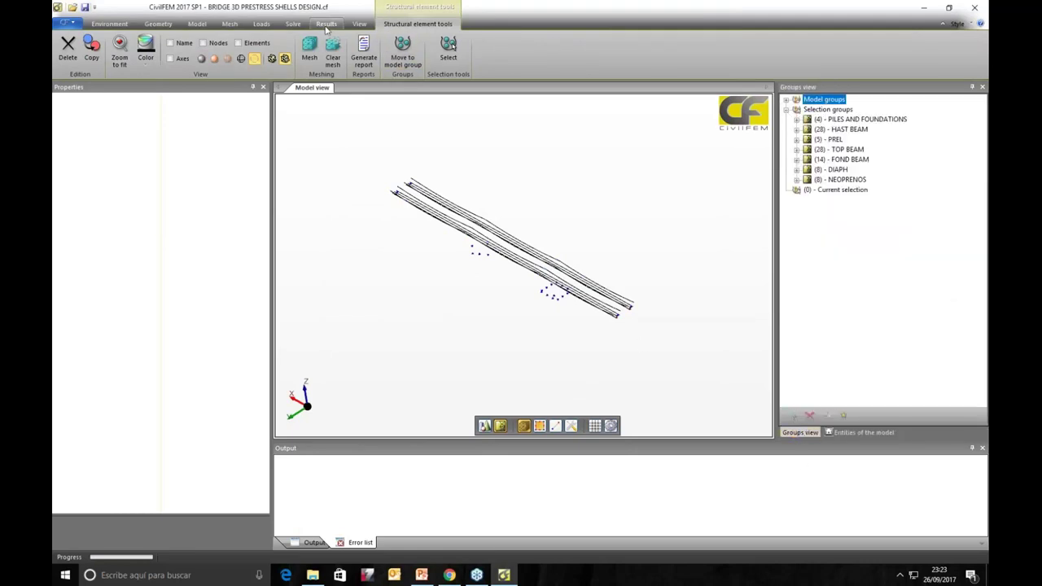
Step: Inspect the full tendon layout and supports of the plotted load case, and clear the plot
left_click(261, 24)
scroll(529, 352, "up", 2)
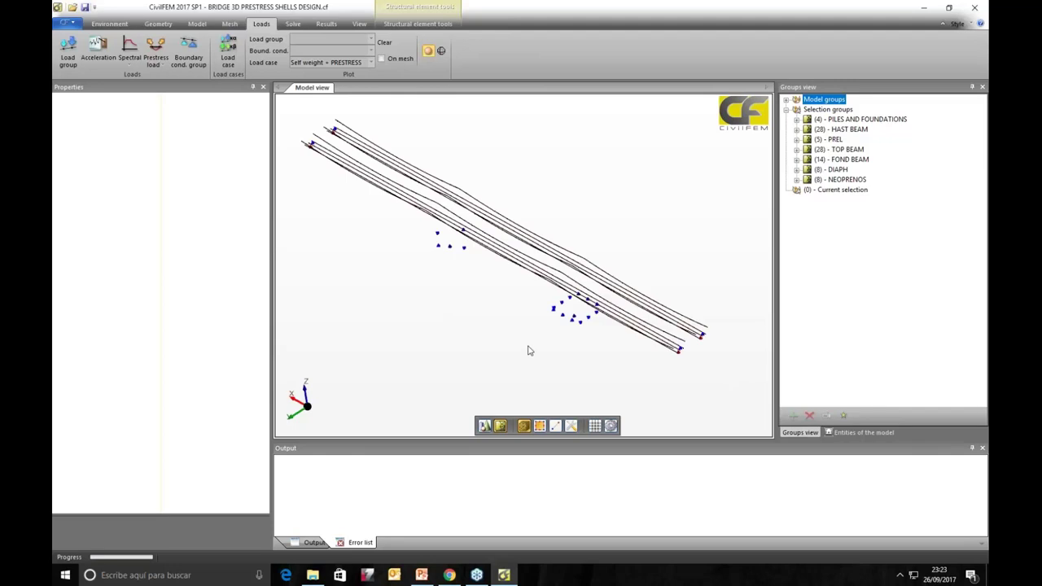
scroll(535, 310, "up", 2)
middle_click_drag(534, 310, 504, 321)
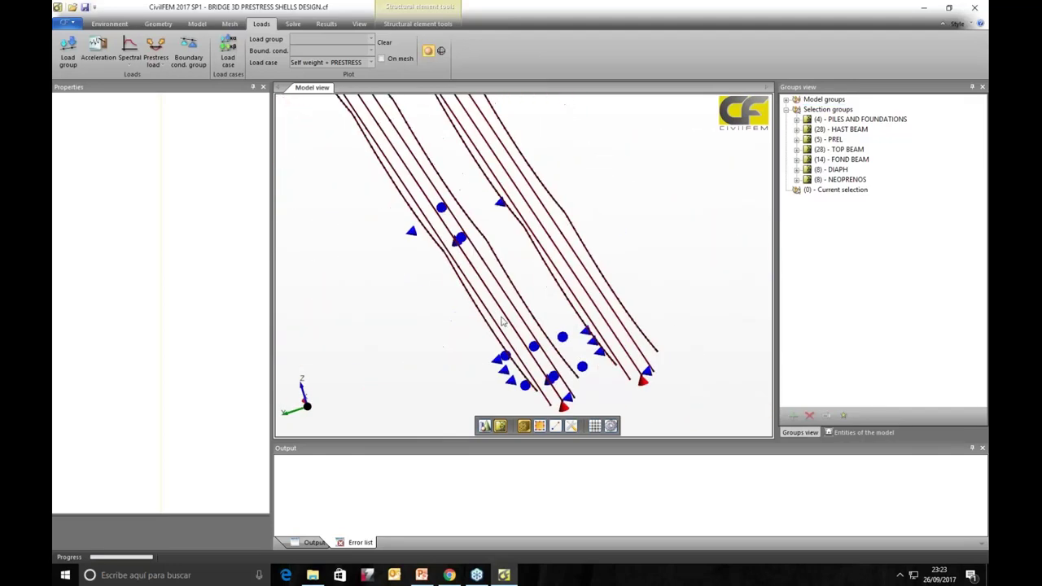
scroll(602, 309, "up", 1)
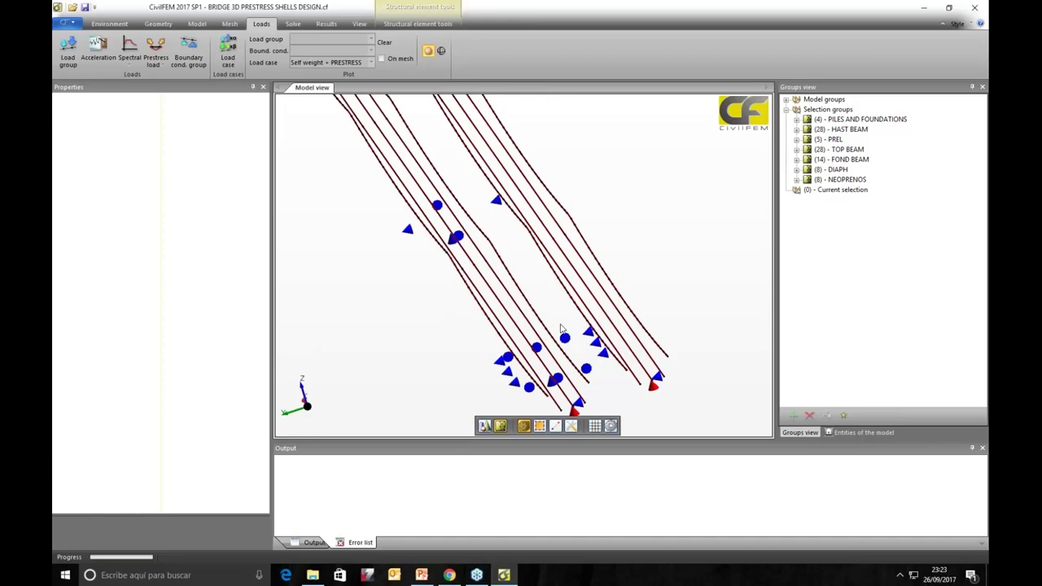
scroll(716, 266, "down", 3)
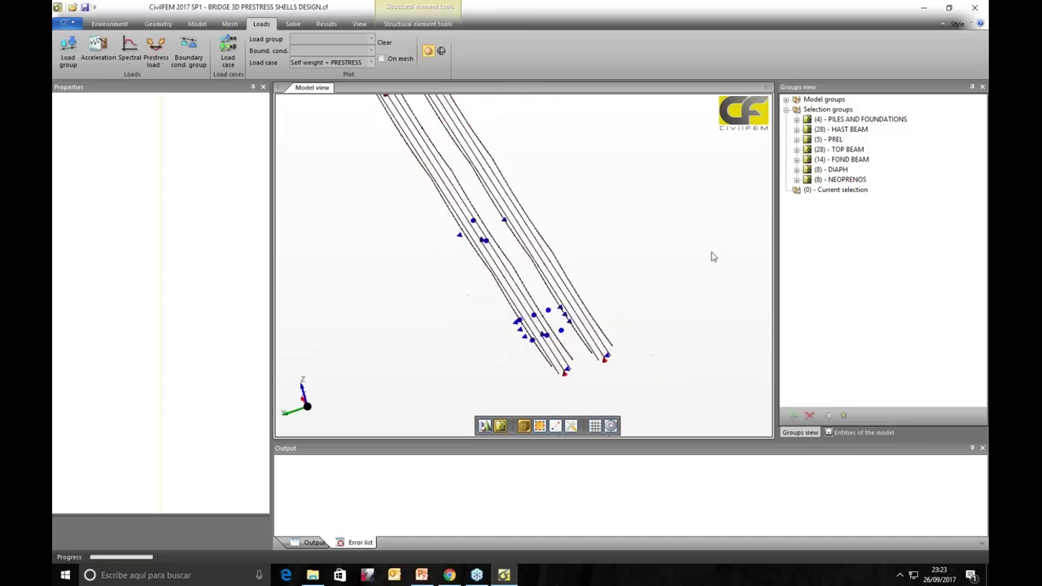
middle_click_drag(633, 182, 663, 246)
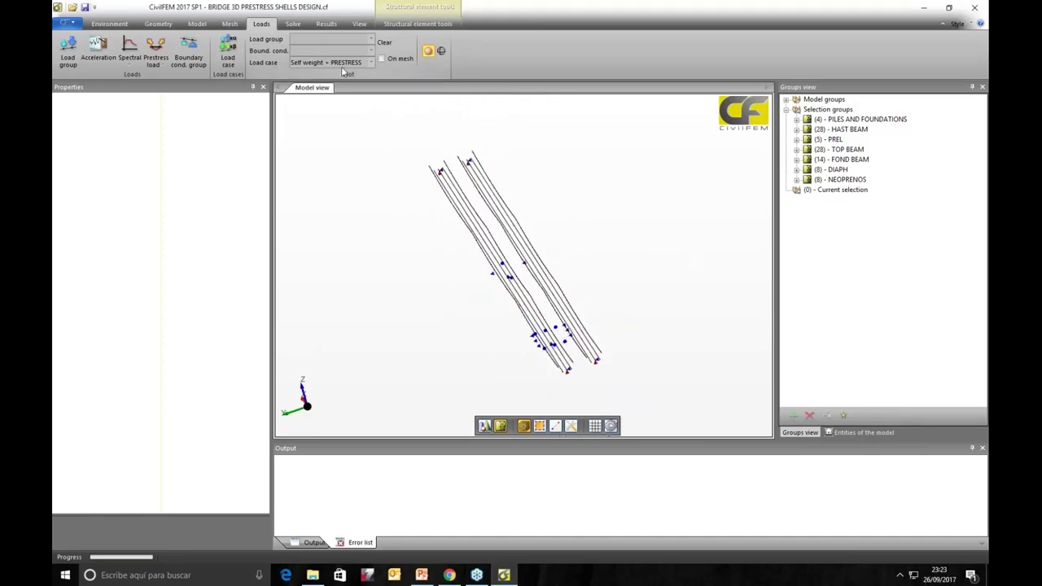
left_click(384, 42)
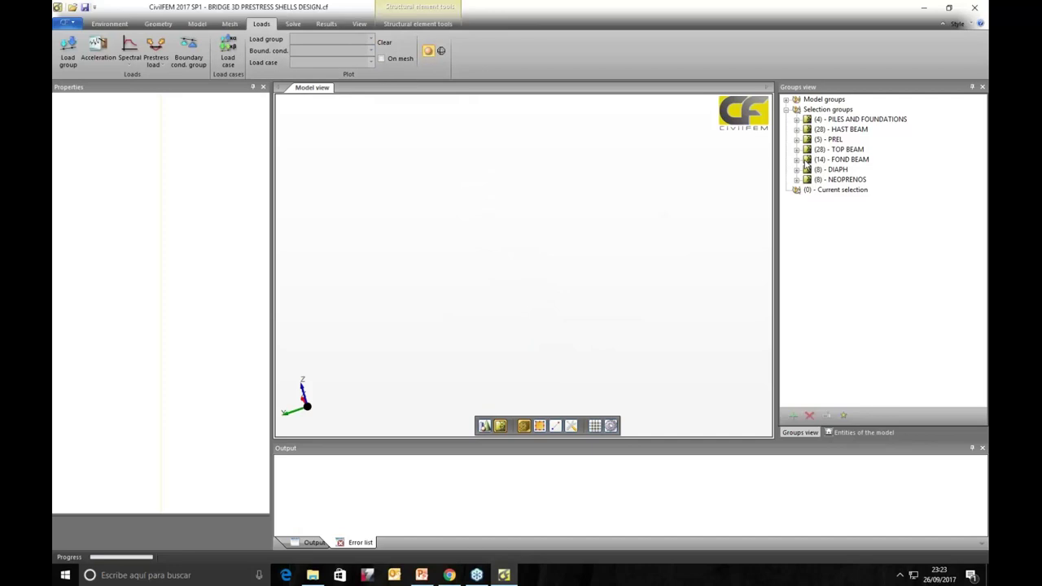
Step: Show the FOND BEAM and TOP BEAM selection groups in the model view with shaded display
left_click(806, 161)
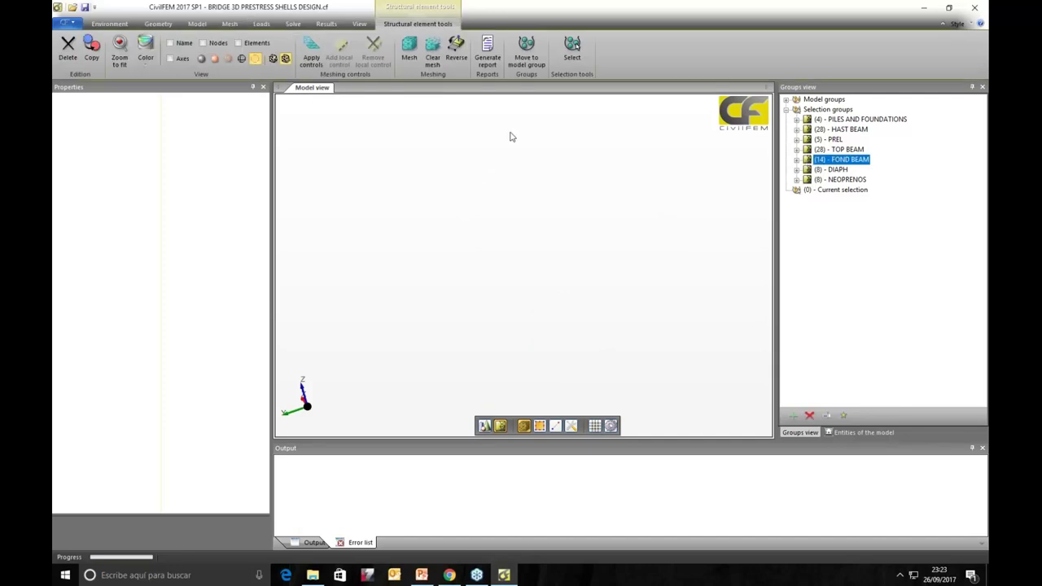
left_click(201, 58)
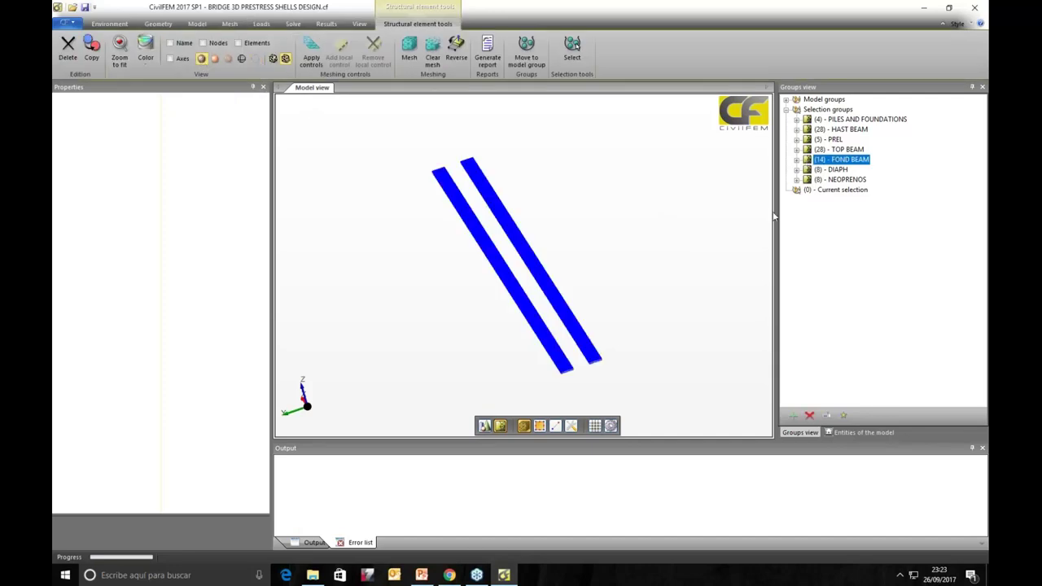
left_click(806, 151)
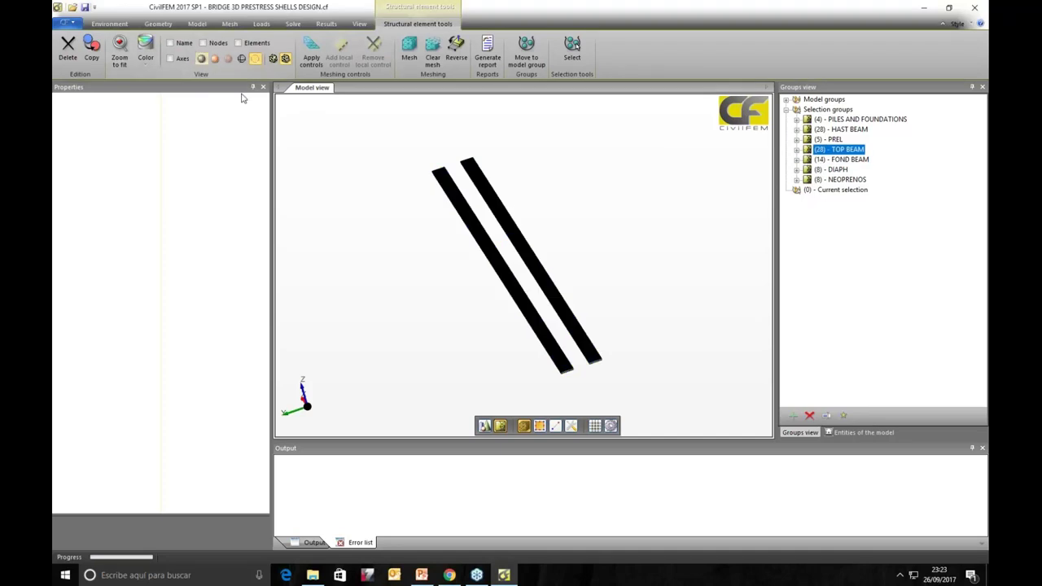
left_click(201, 58)
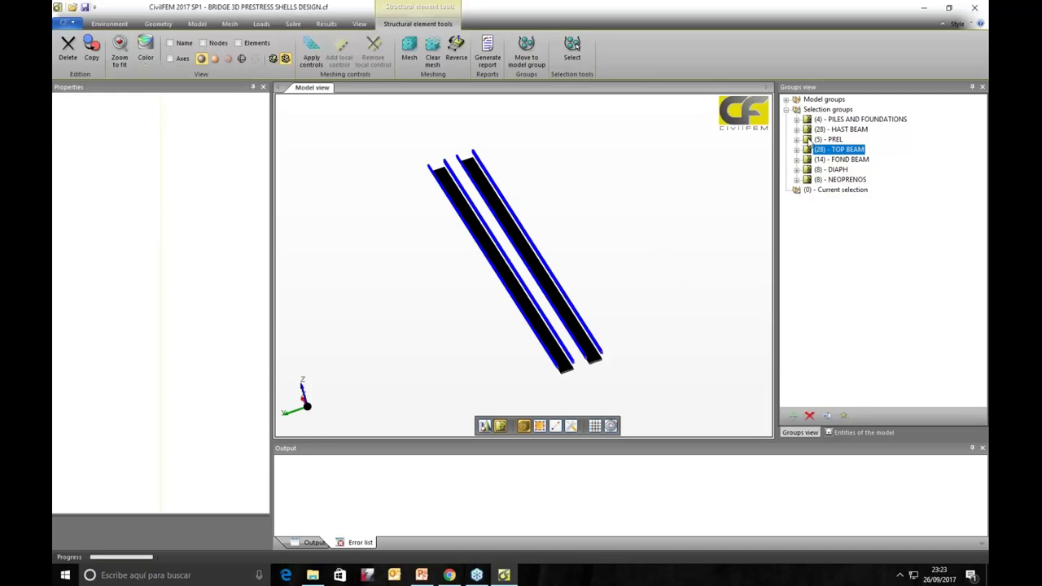
Step: Show the HAST BEAM and PREL selection groups with shaded display as well
left_click(838, 130)
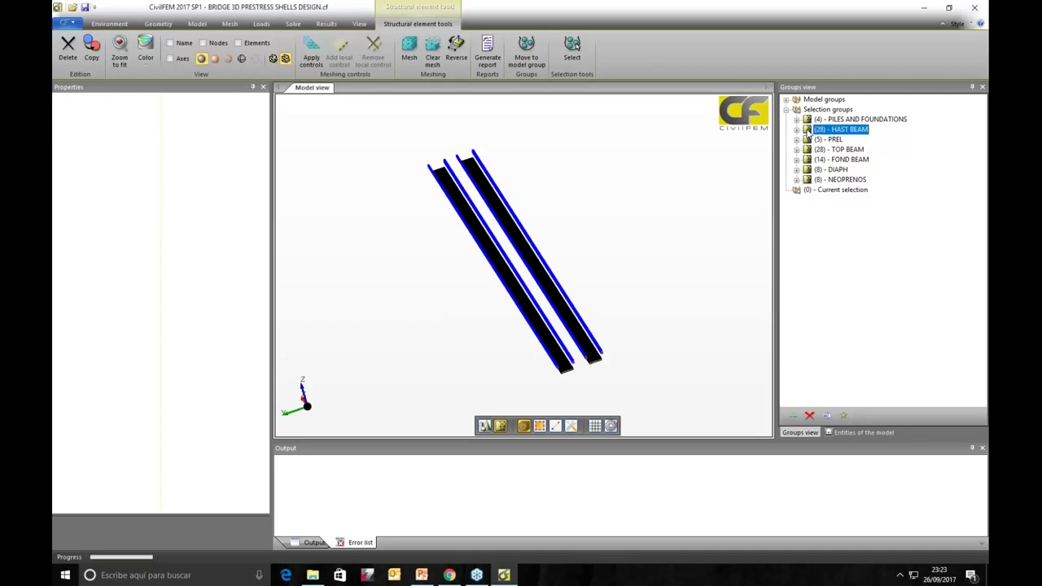
left_click(201, 59)
left_click_drag(326, 226, 682, 351)
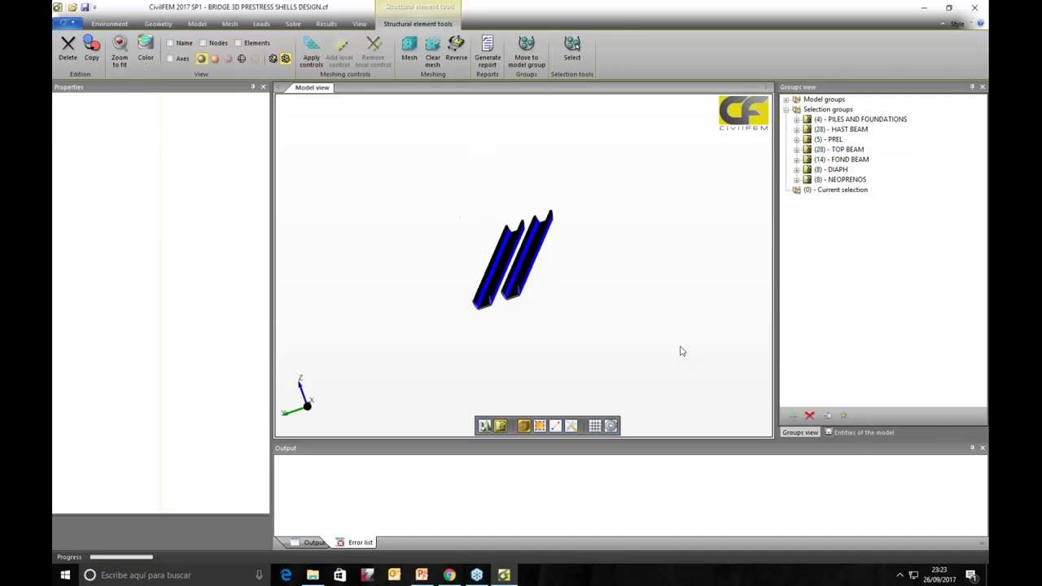
left_click(809, 140)
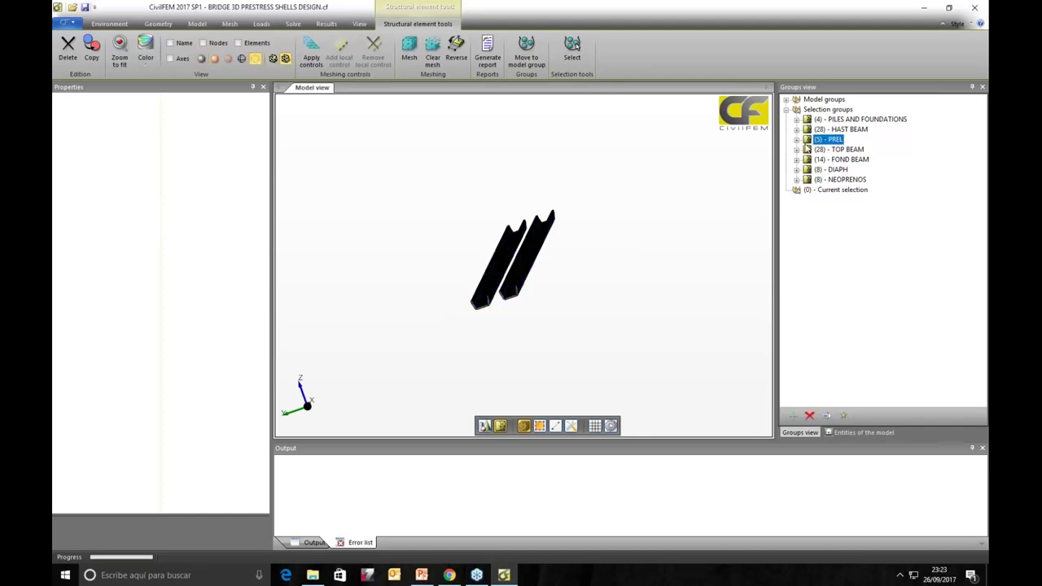
left_click(201, 59)
Step: Select the web shell 1HAST 2 RIGHT and examine its properties
left_click_drag(577, 314, 547, 225)
scroll(558, 317, "up", 5)
left_click(547, 225)
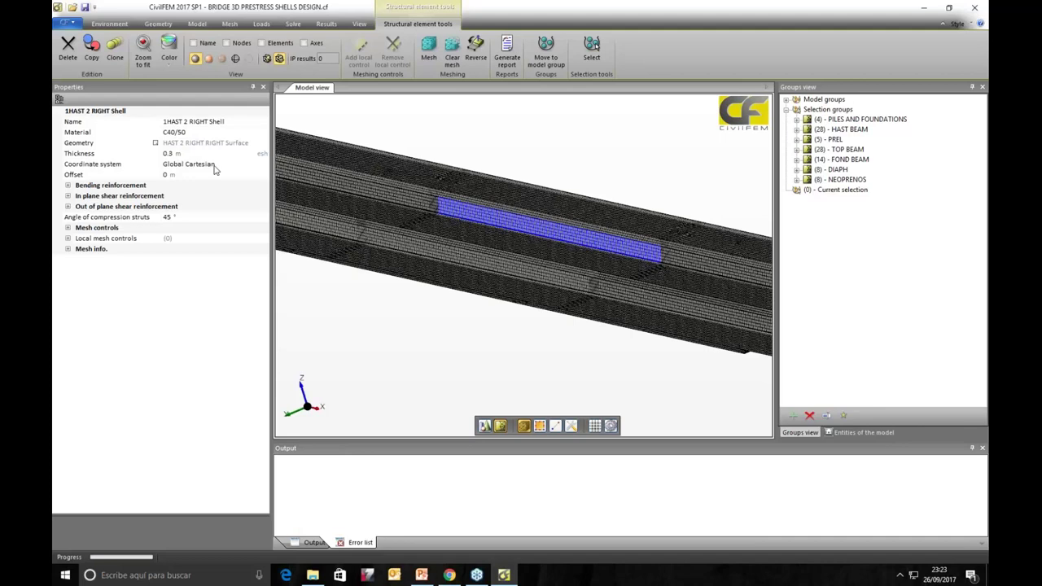
Step: Select the PREL 1 RIGHT deck shell, examine its bending reinforcement properties, and clear the selection
left_click(333, 155)
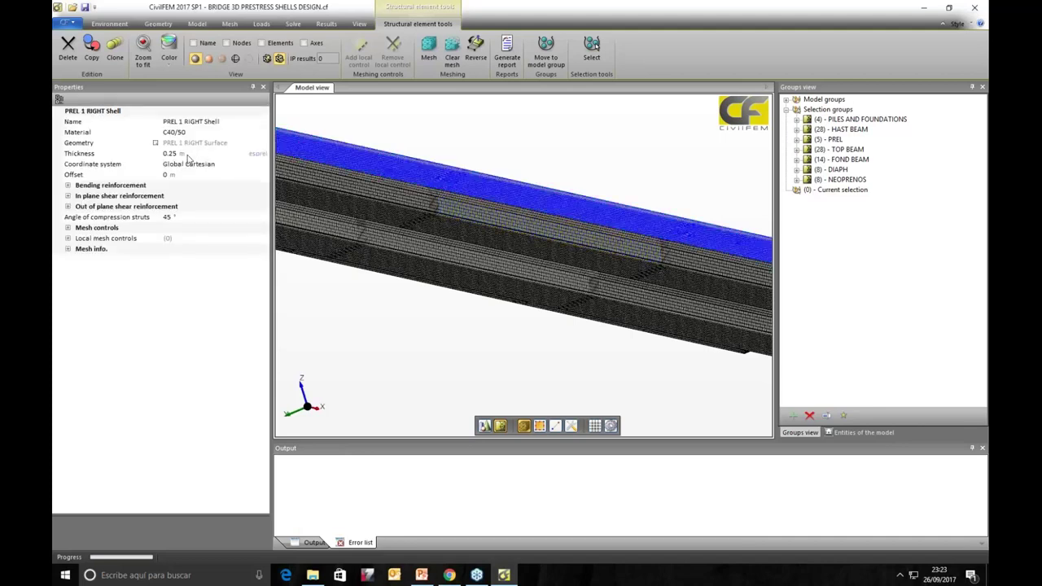
left_click(67, 186)
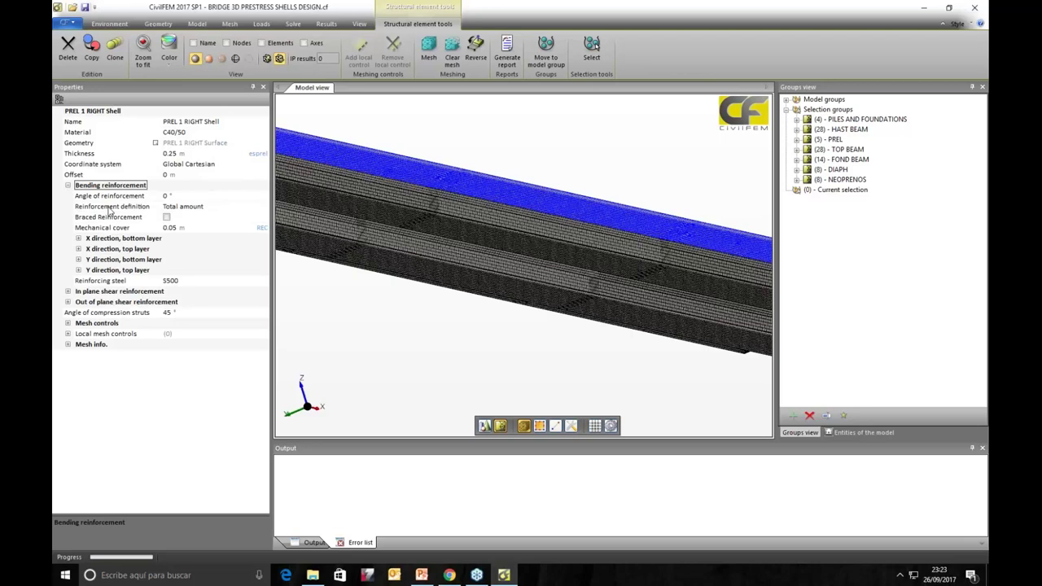
left_click(68, 186)
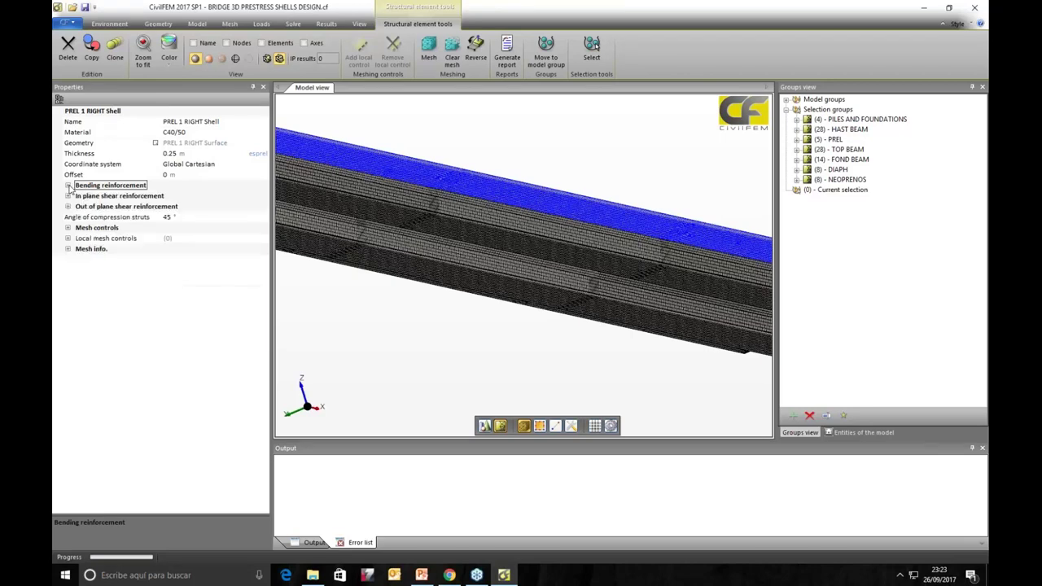
middle_click_drag(573, 160, 630, 295)
left_click(613, 316)
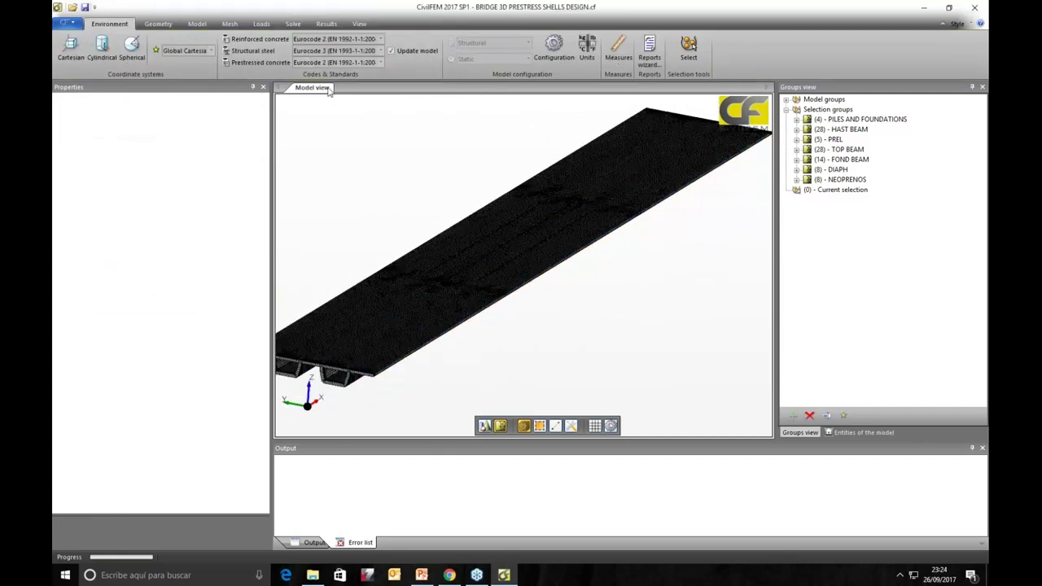
Step: Load the results file Self weight +q +PRESTRESS.rcf from the 1_load_combination folder
left_click(292, 24)
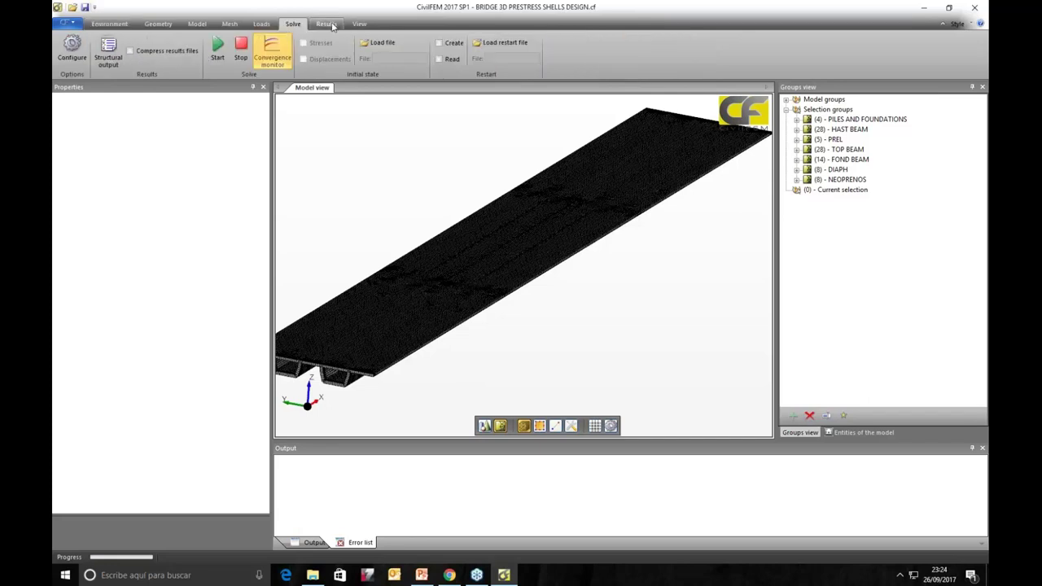
left_click(325, 24)
left_click(97, 40)
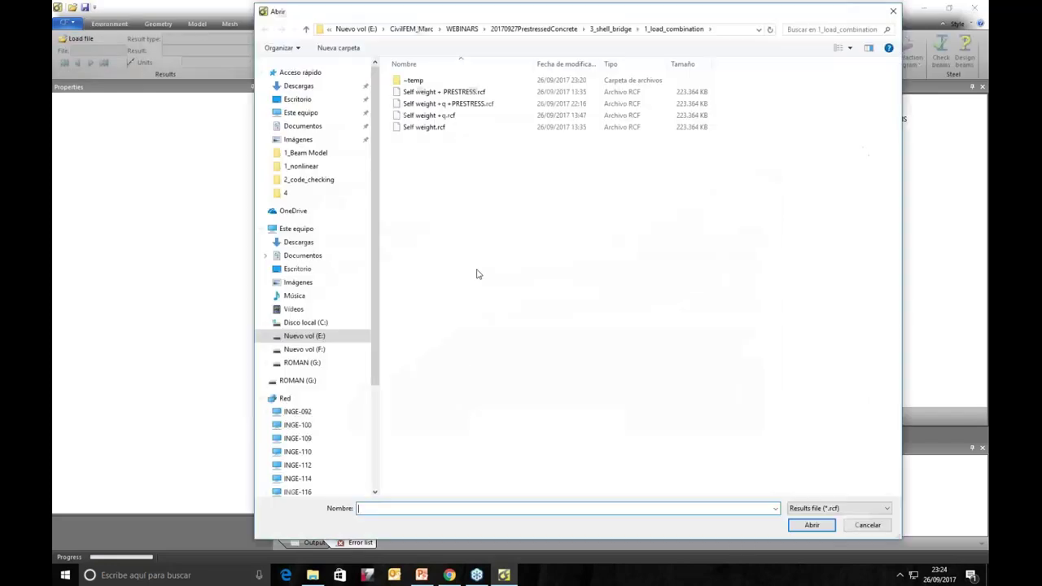
left_click(443, 104)
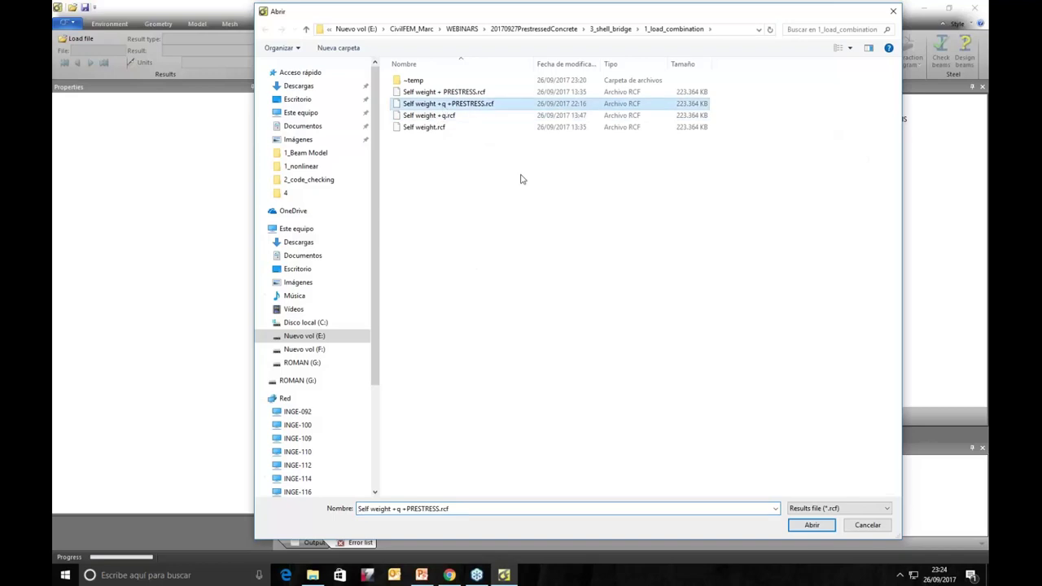
left_click(811, 525)
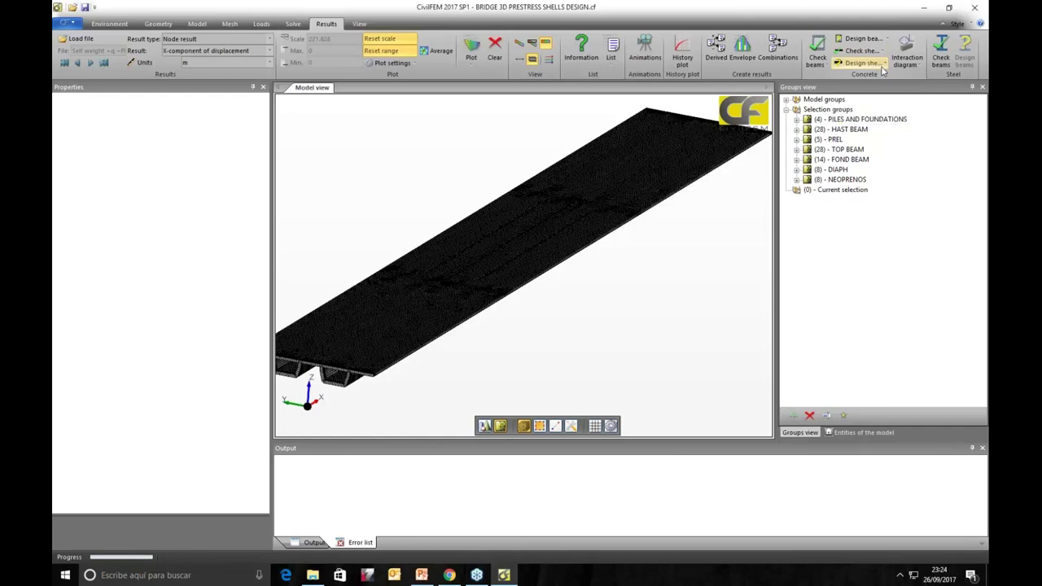
Step: Open the Orthogonal dir. concrete shell design, review its forces and moments options, and cancel without running it
left_click(882, 64)
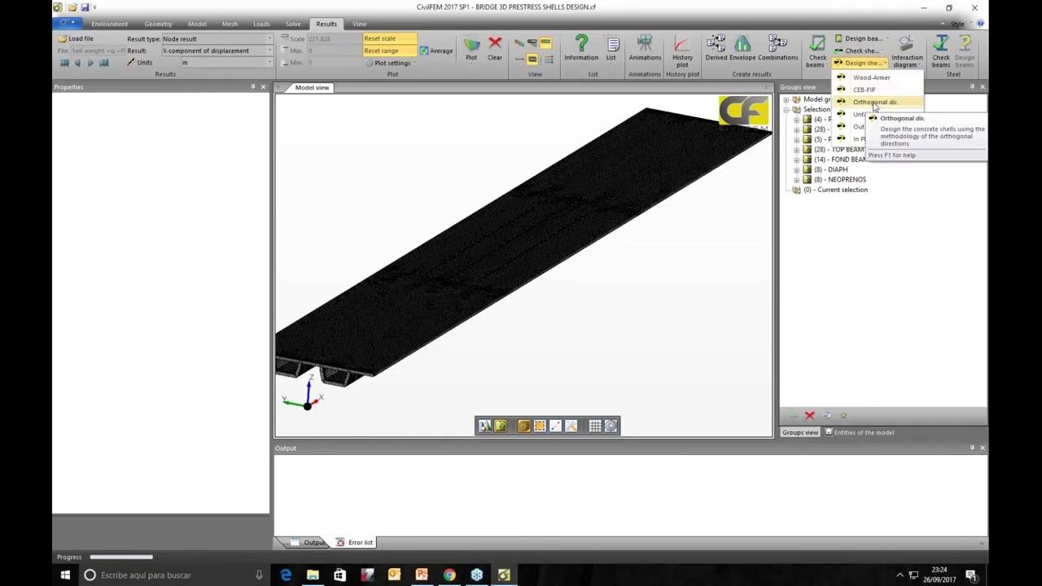
left_click(873, 102)
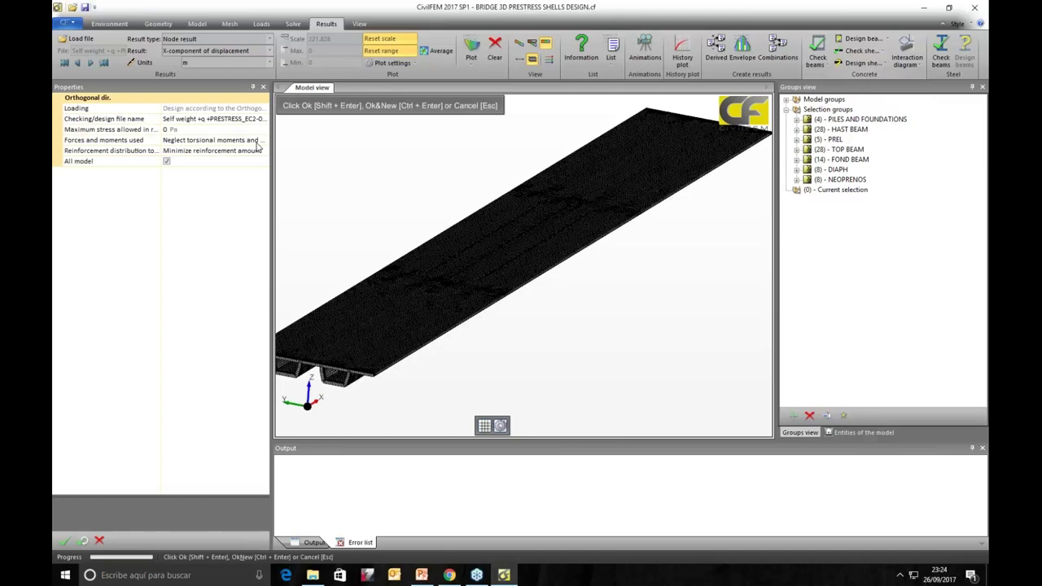
left_click(257, 143)
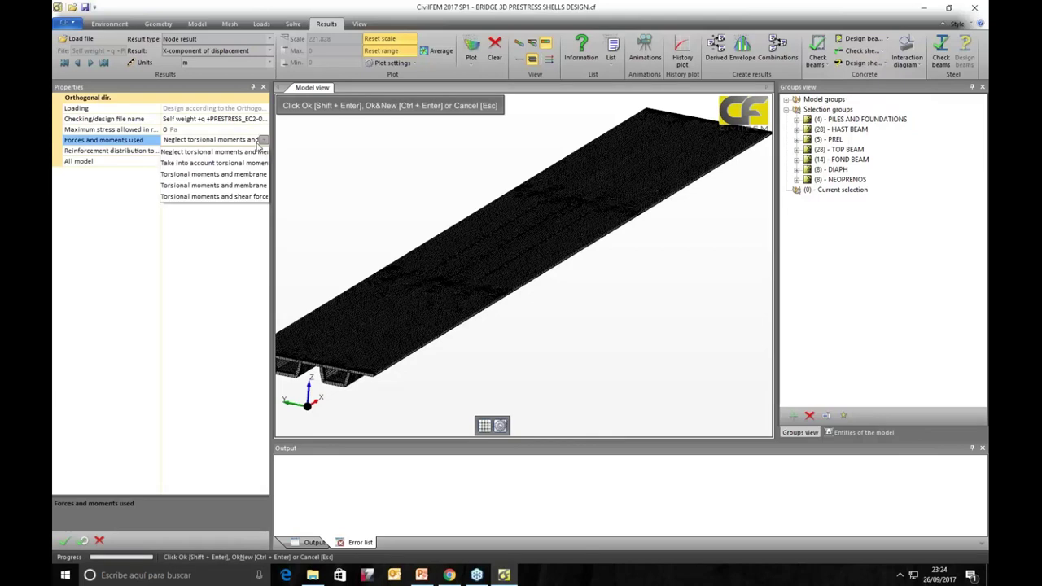
left_click(273, 184)
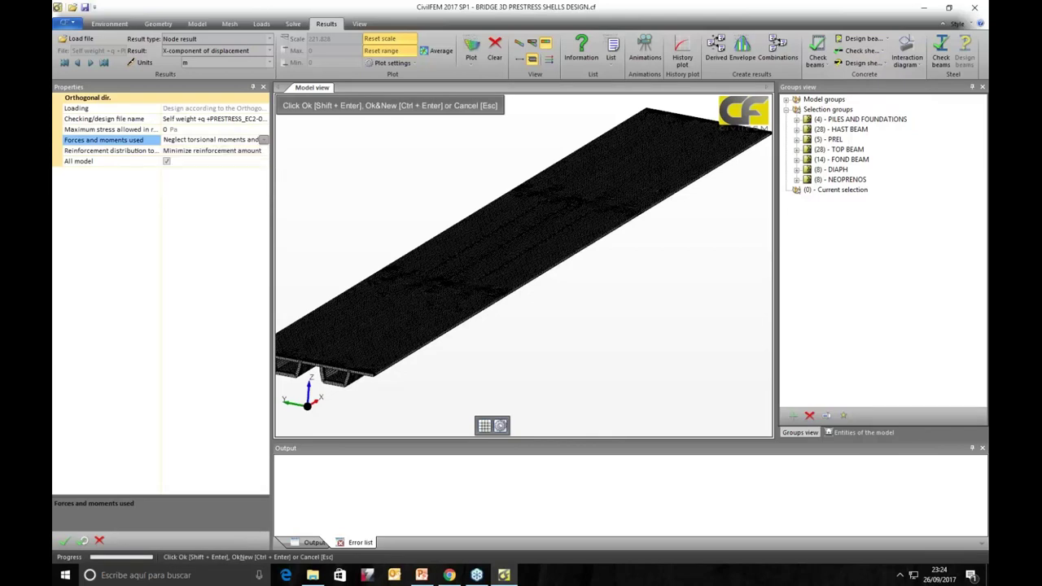
left_click(99, 540)
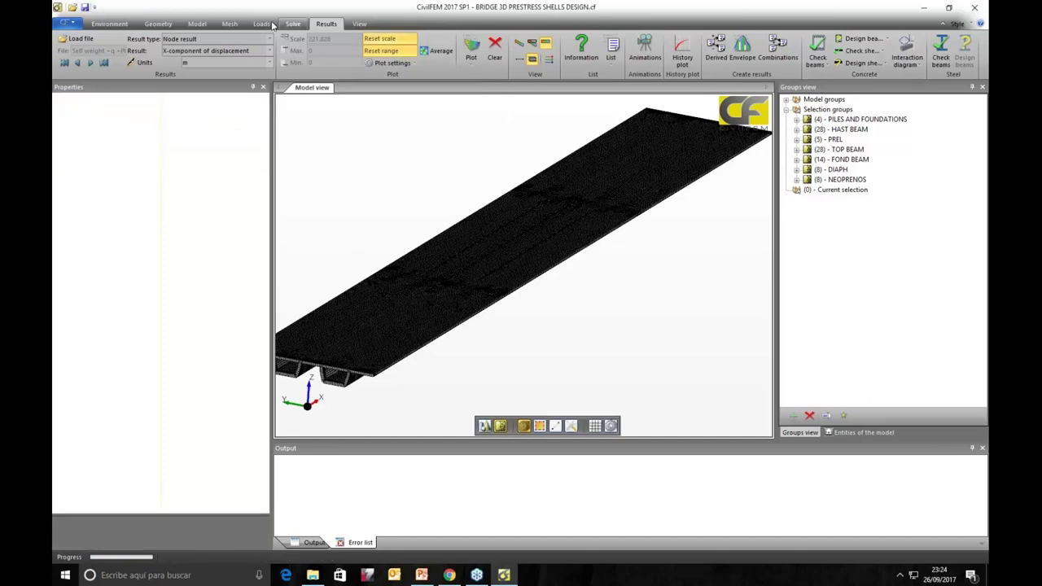
Step: Load the checking/design results file Self weight +q +PRESTRESS_EC2-08_DVirtualFrames.crcf
left_click(96, 40)
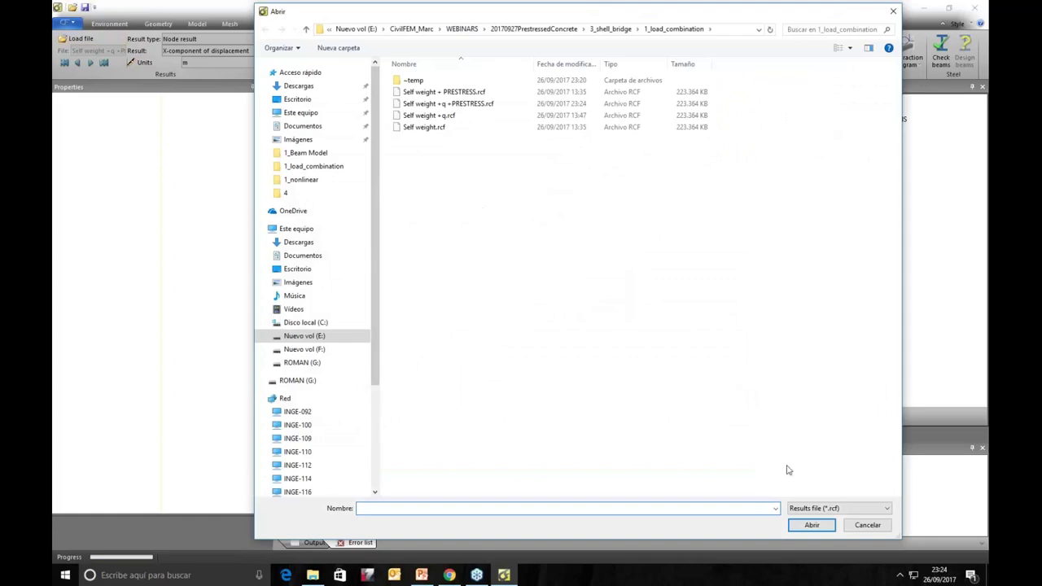
left_click(838, 508)
left_click(834, 531)
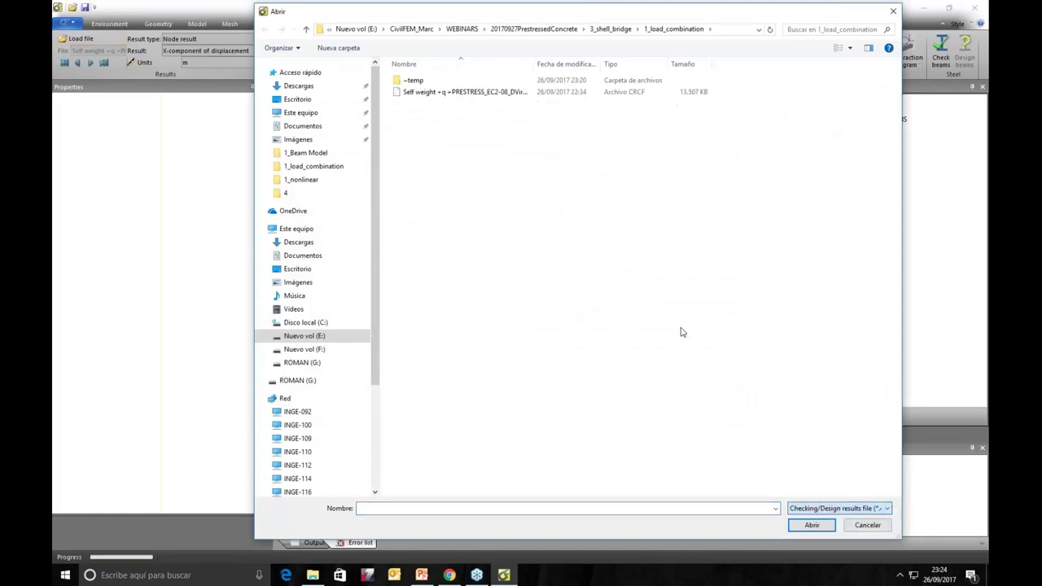
left_click(476, 92)
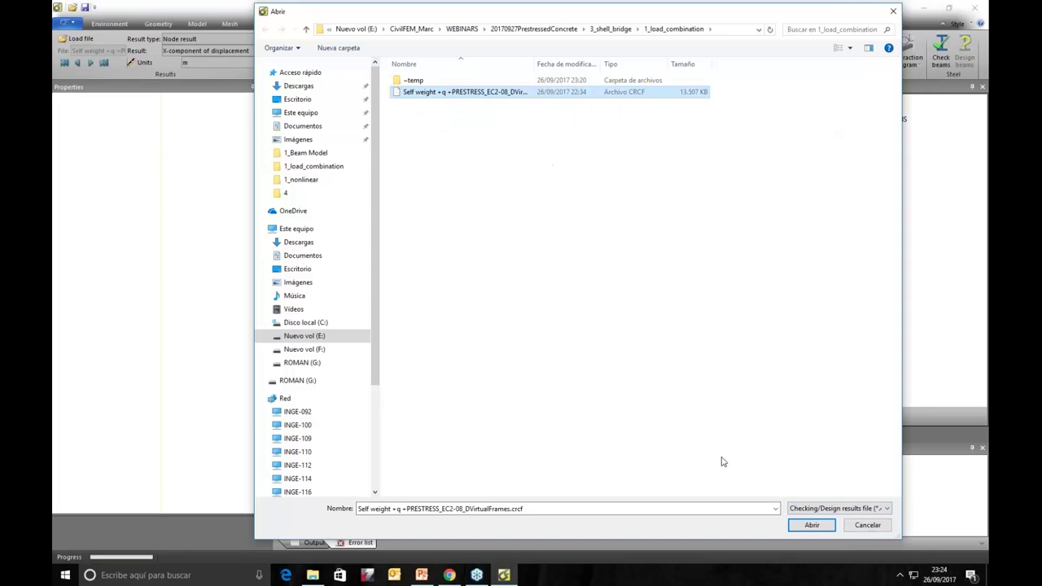
left_click(810, 525)
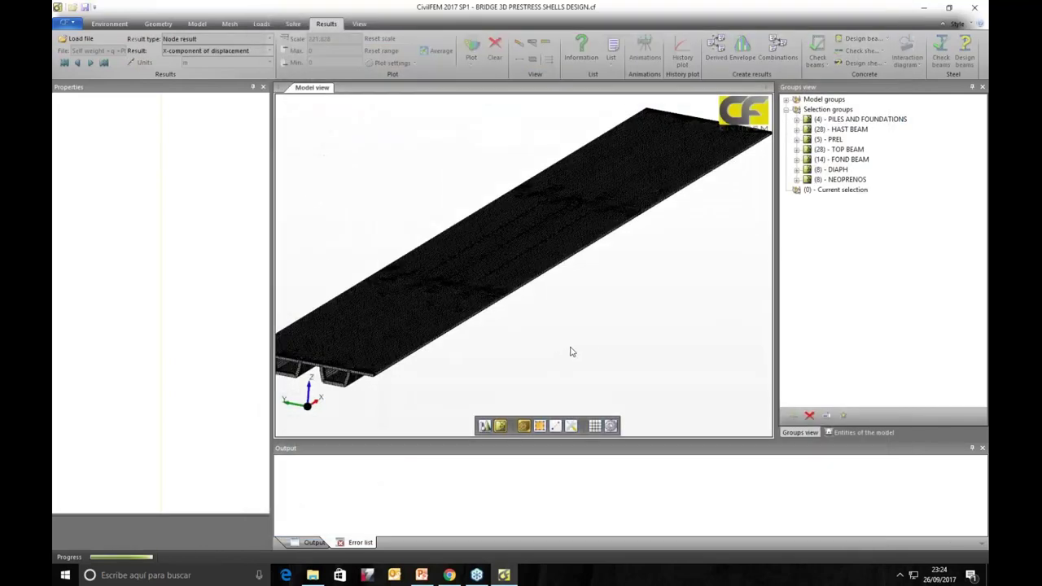
Step: Plot the reinforcement amount at X top in cm²/m, using a manual contour range instead of the automatic one
scroll(578, 325, "down", 1)
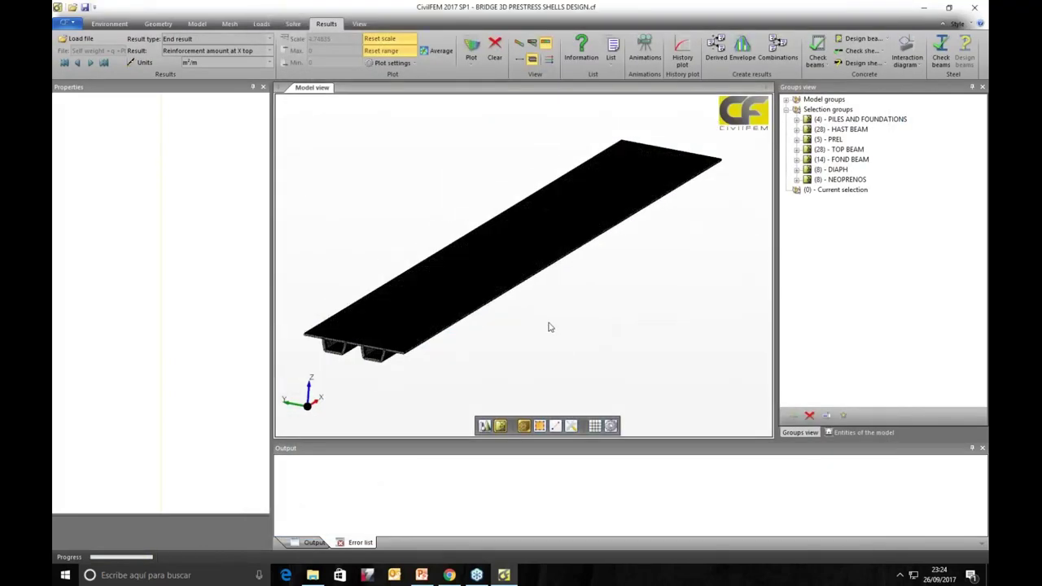
scroll(379, 134, "up", 2)
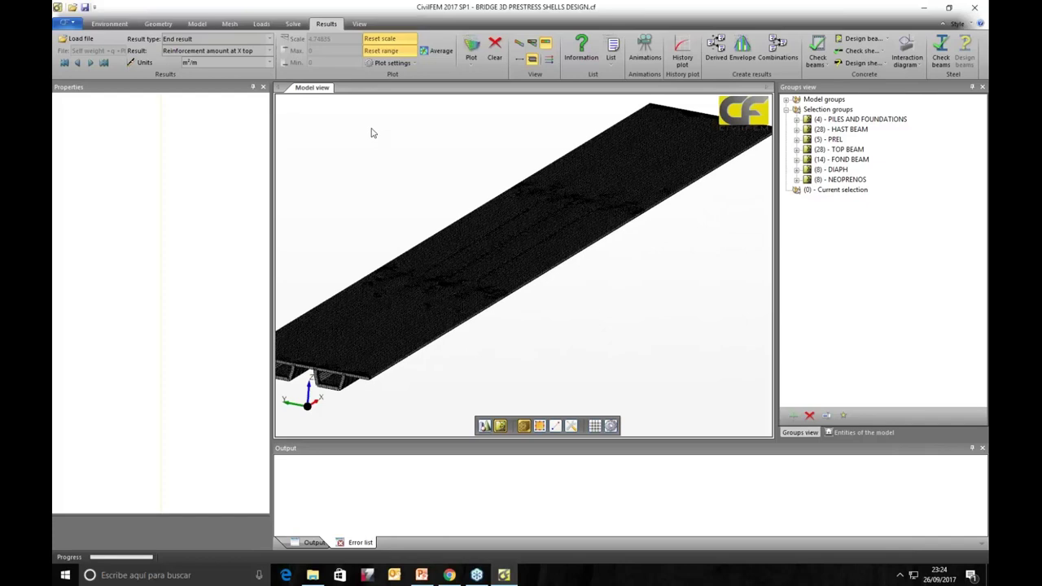
scroll(365, 170, "up", 1)
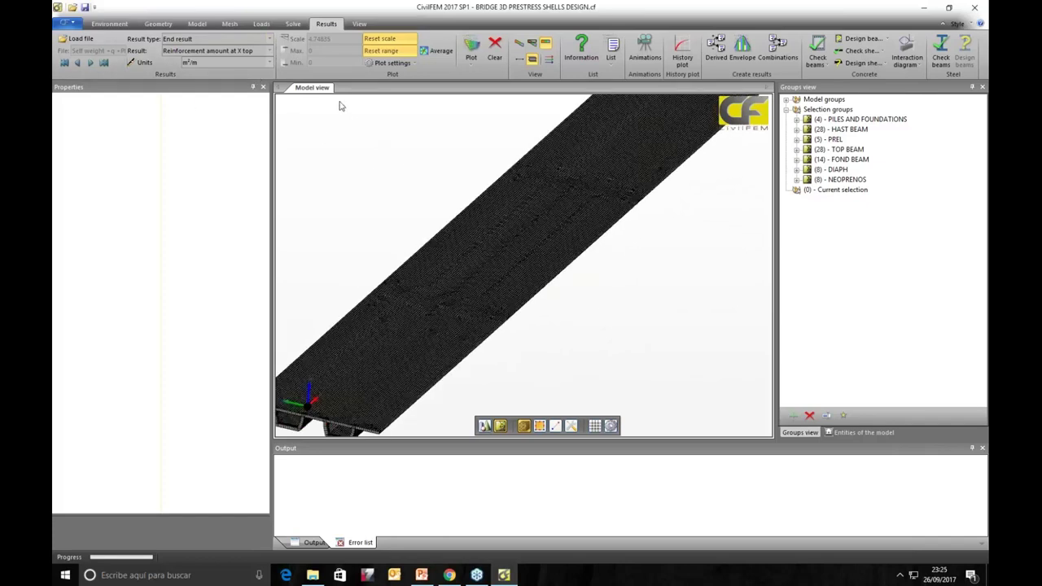
left_click(381, 51)
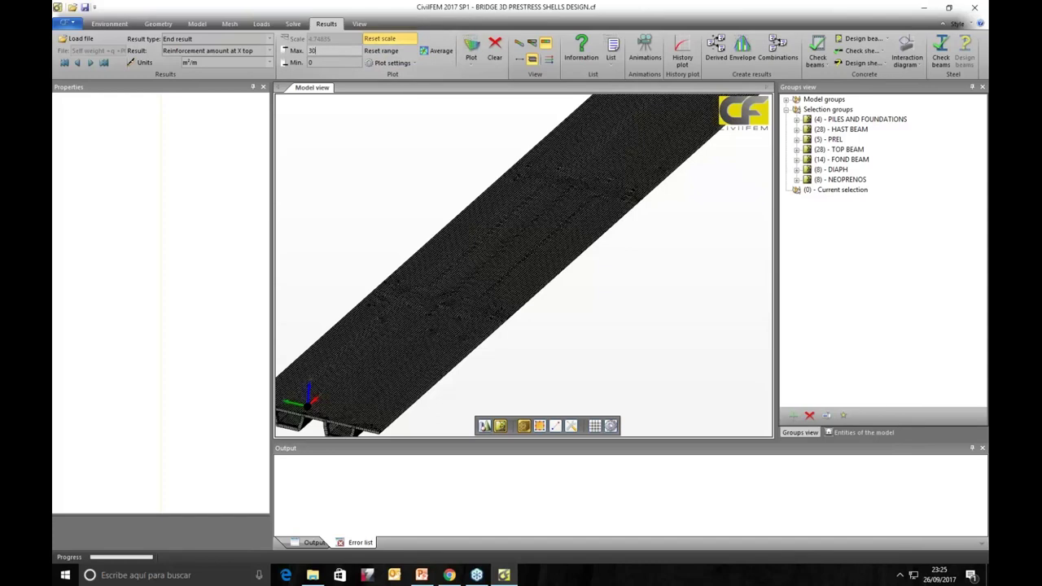
left_click(271, 62)
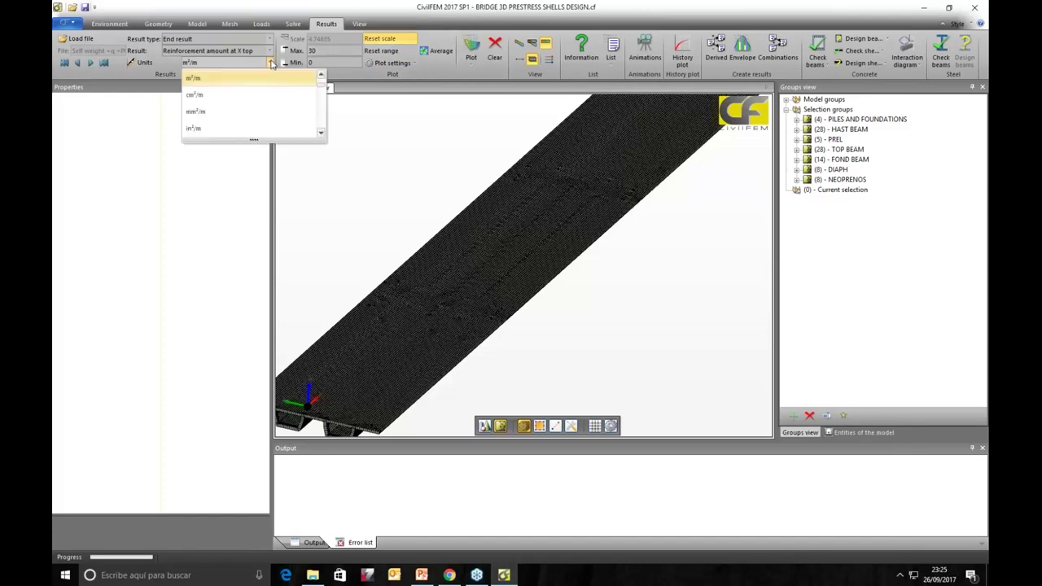
left_click(218, 96)
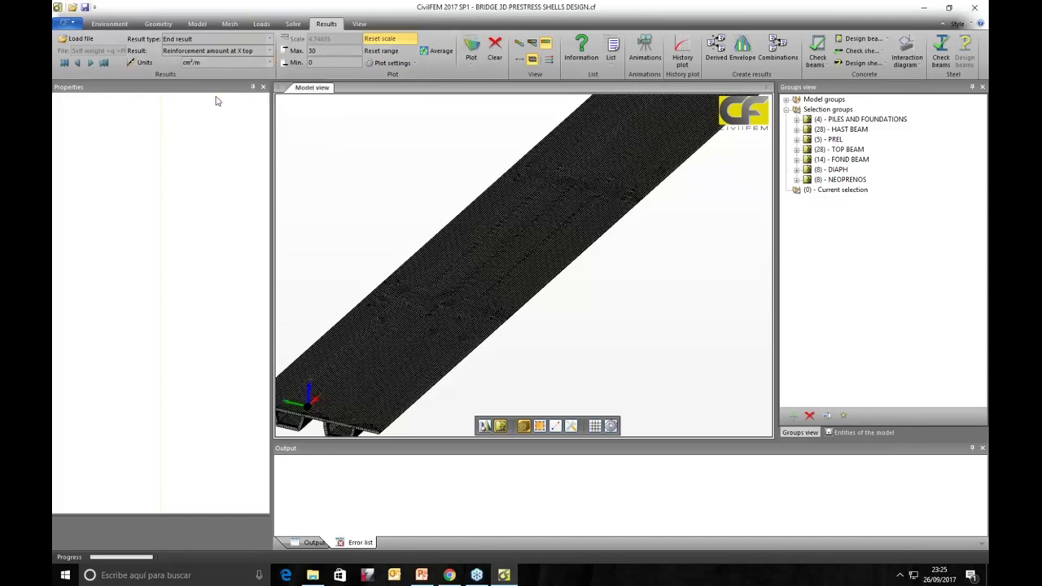
left_click(472, 50)
left_click(488, 85)
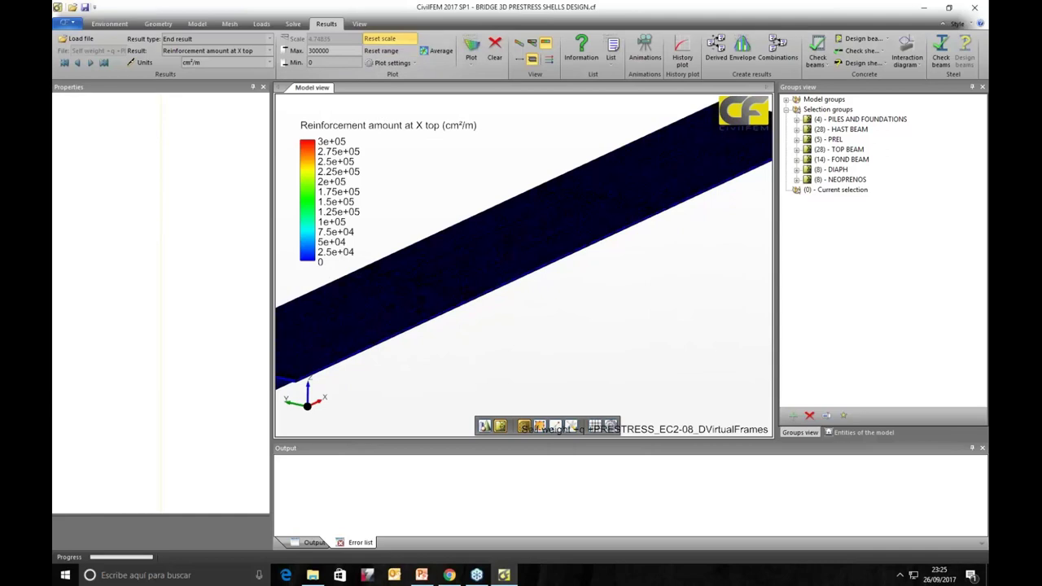
Step: Set the contour range maximum to 30 and replot the X top reinforcement over the bridge
left_click(342, 50)
left_click(473, 47)
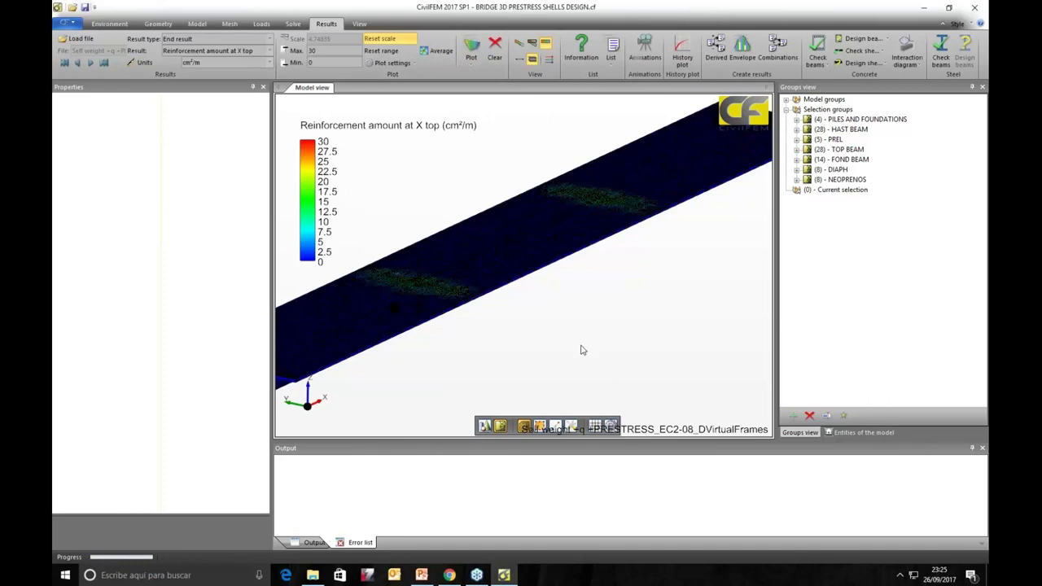
middle_click_drag(617, 372, 496, 319)
Step: Plot the reinforcement amount at Y top and inspect the deck and the open ends of the box beams
left_click(270, 51)
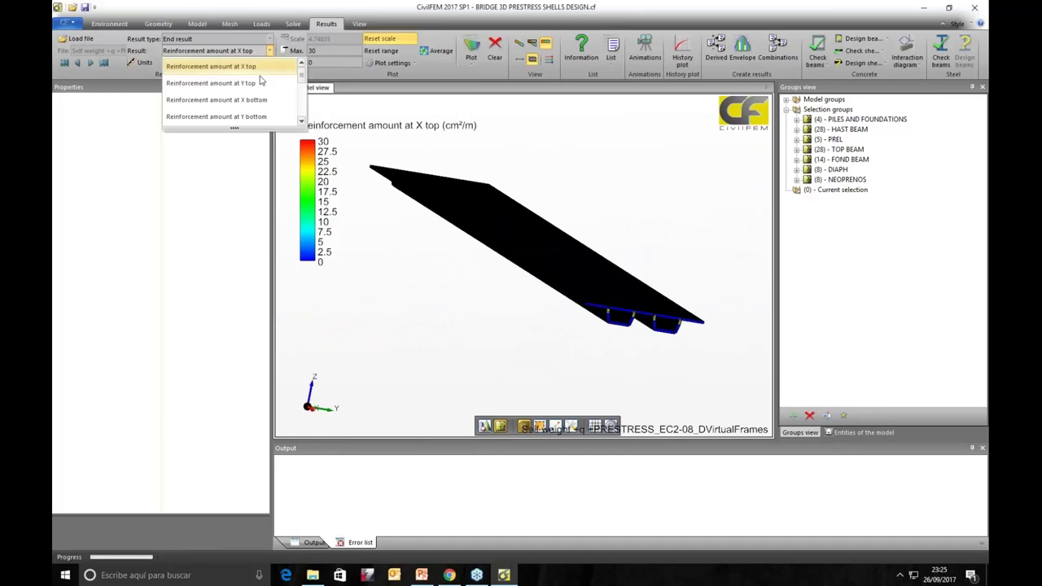
left_click(211, 66)
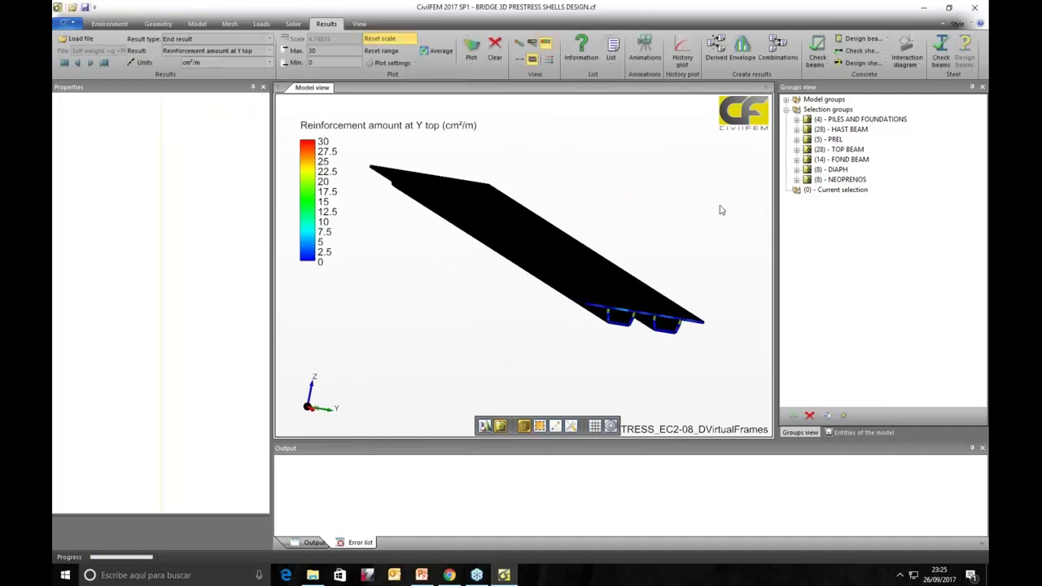
middle_click_drag(731, 375, 656, 375)
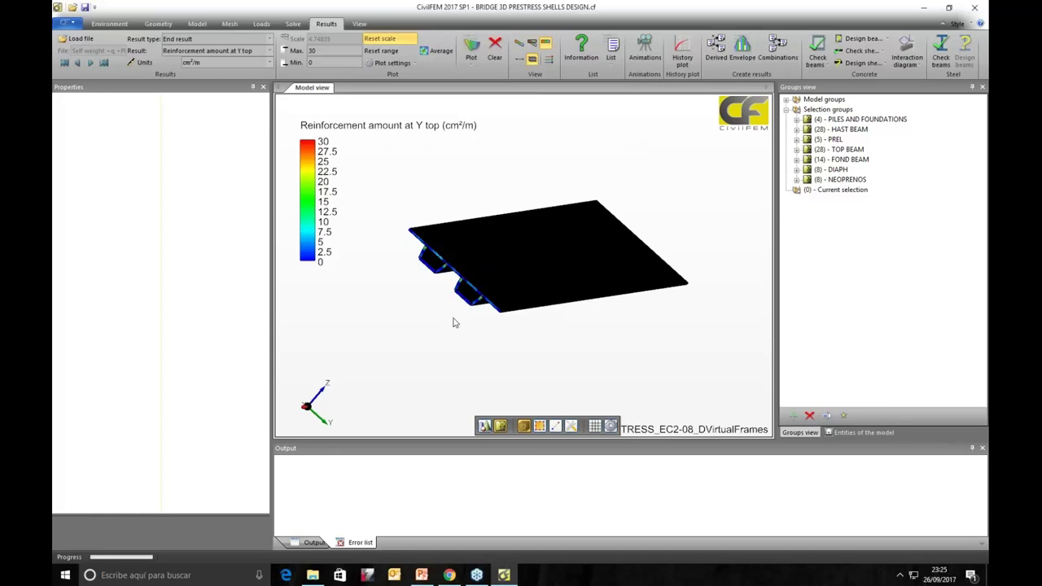
scroll(449, 321, "up", 2)
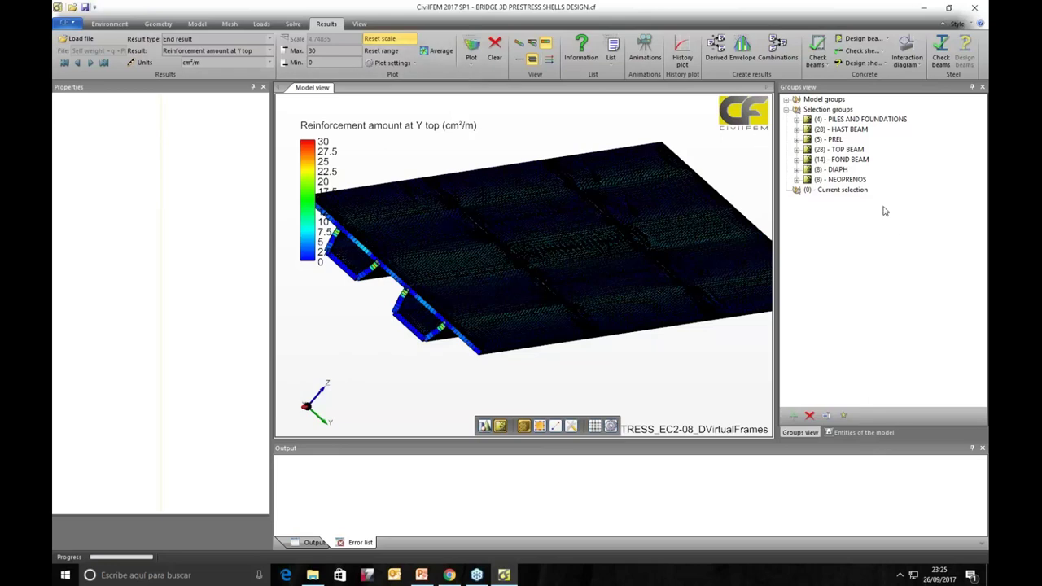
Step: Select all structural elements of the model and show them with texture display
left_click(856, 432)
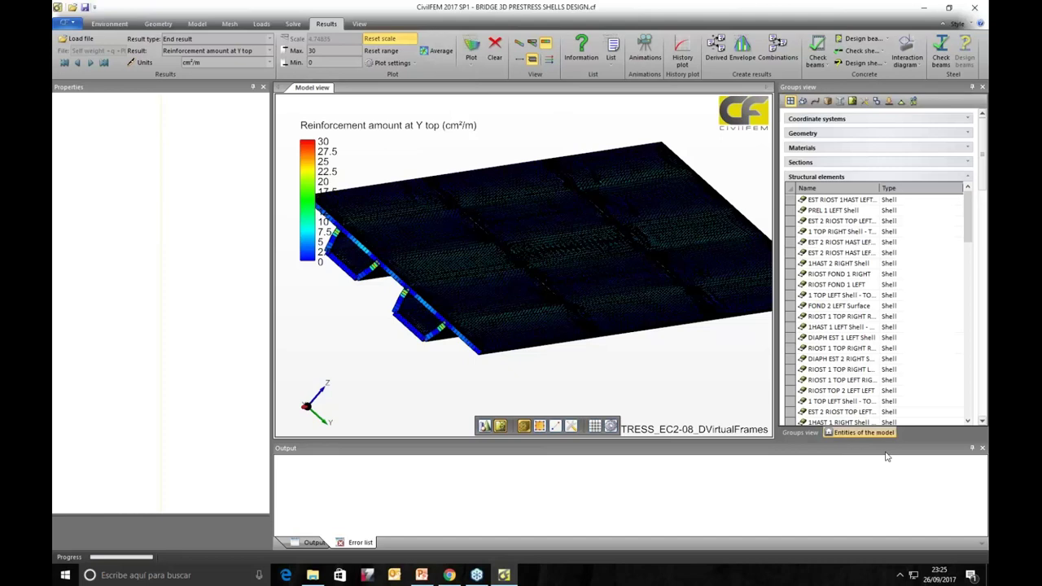
left_click(793, 190)
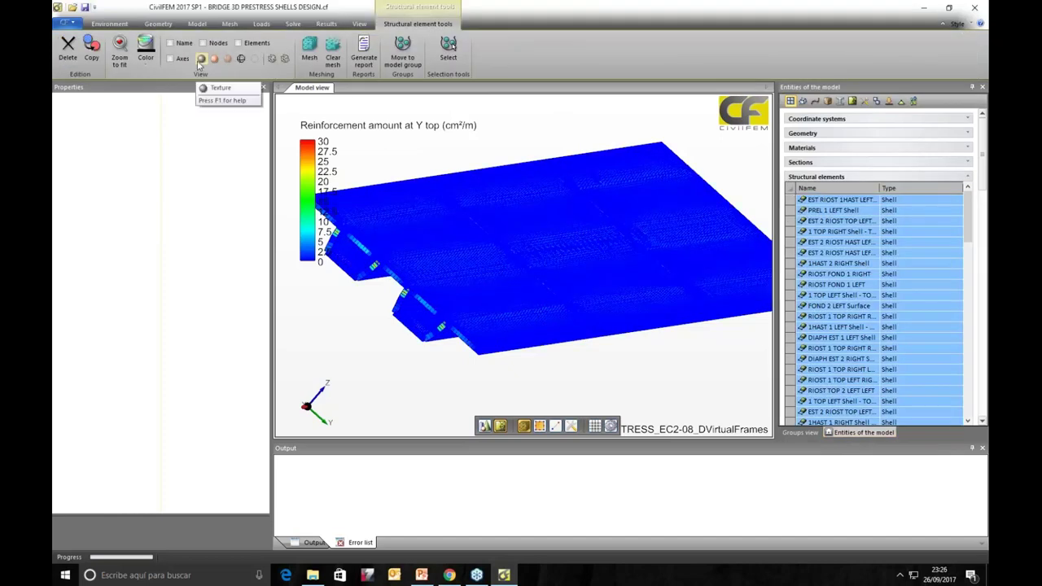
Step: Reset the contour range to automatic, replot the Y top reinforcement on the whole bridge, and clear the element selection
left_click(327, 25)
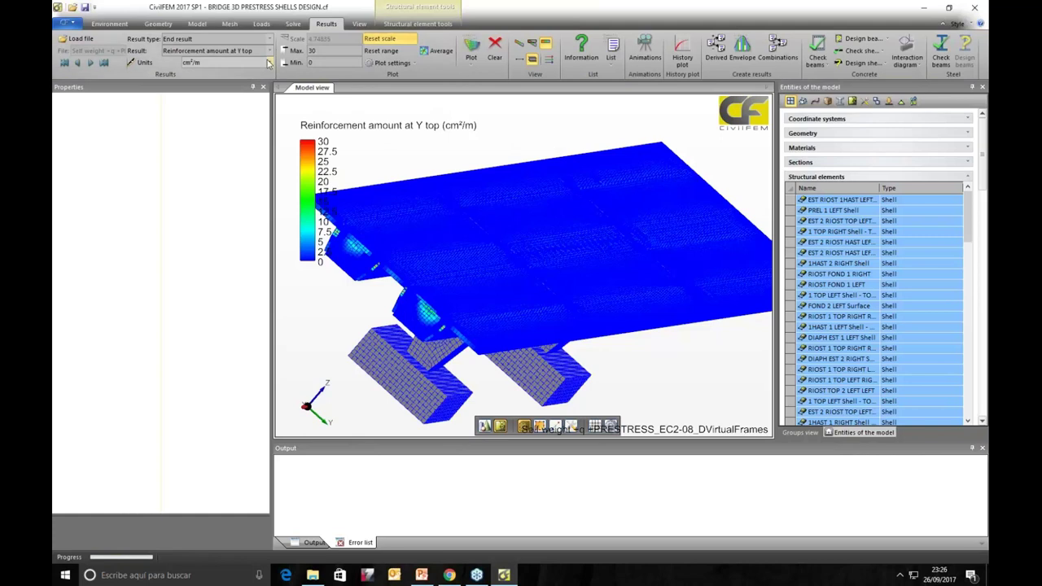
left_click(381, 50)
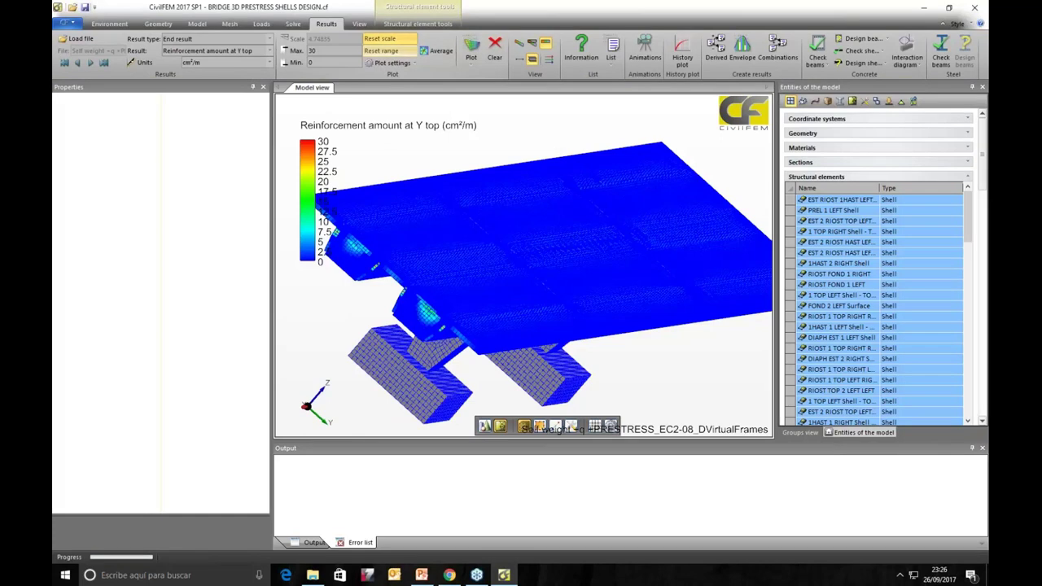
left_click(471, 50)
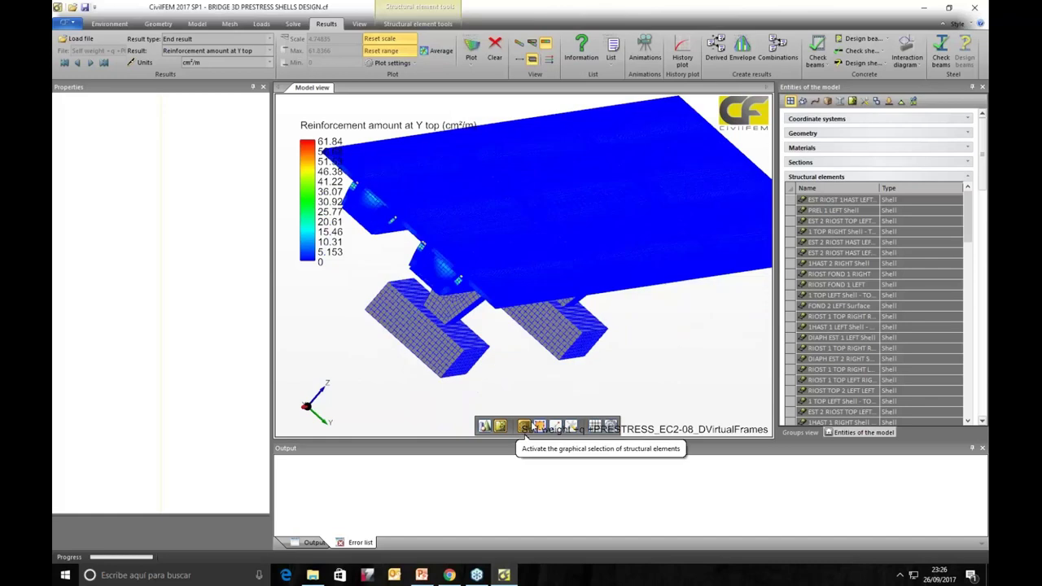
middle_click_drag(656, 342, 414, 295)
left_click(519, 171)
scroll(437, 276, "down", 3)
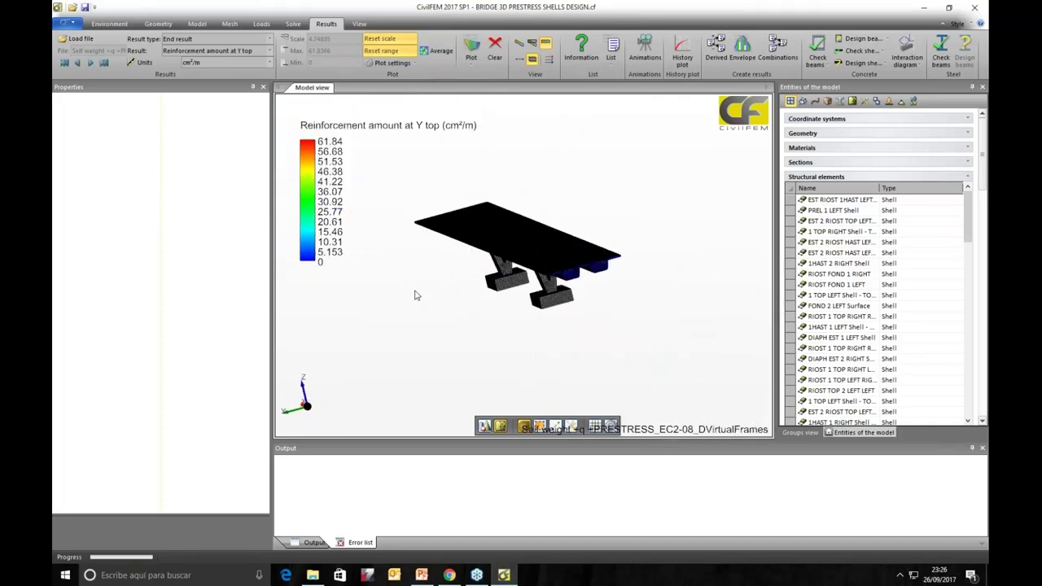
left_click(90, 43)
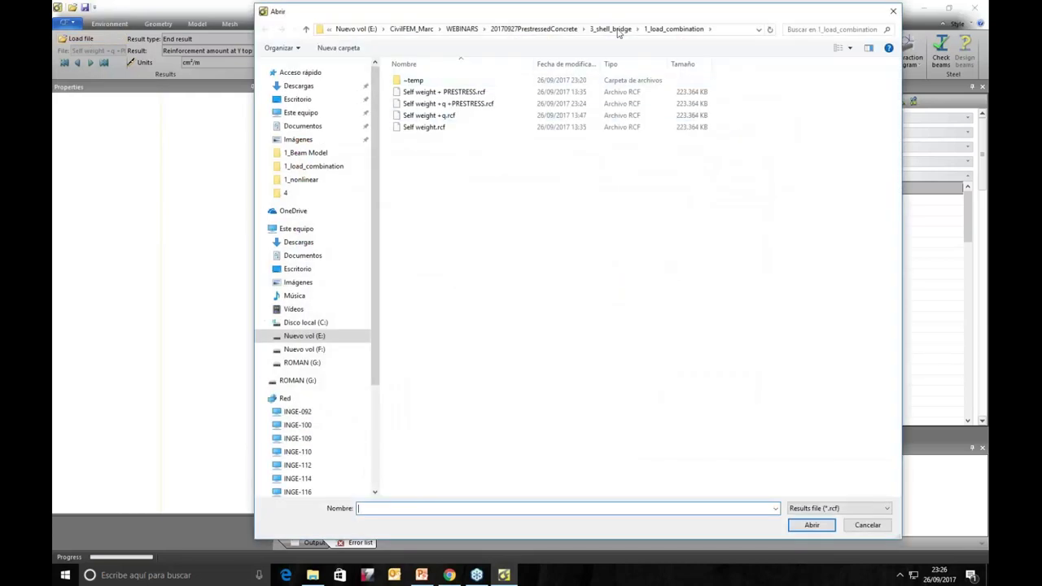
left_click(618, 30)
double_click(456, 92)
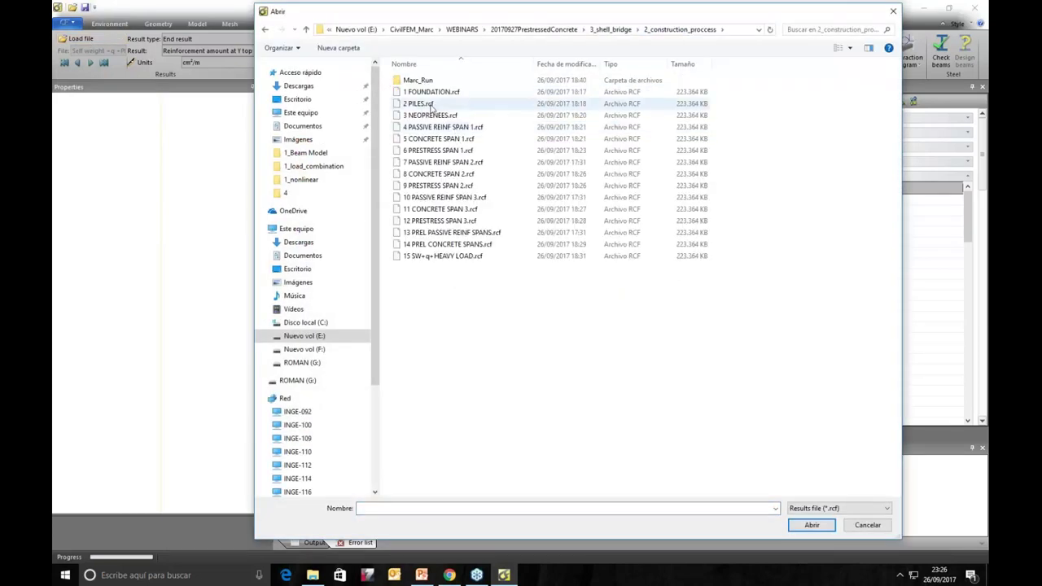
left_click(867, 525)
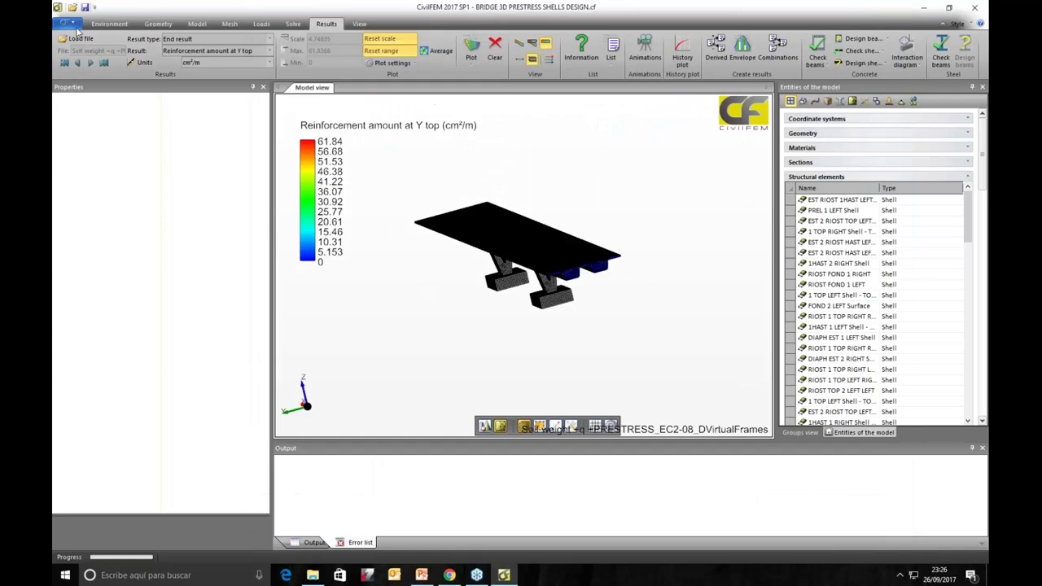
Step: Open BRIDGE 3D PRESTRESS SHELLS DESIGN CONSTRUCTIVE PROCESS.cf from the 2_construction_proccess folder without saving the active model
left_click(72, 25)
left_click(84, 68)
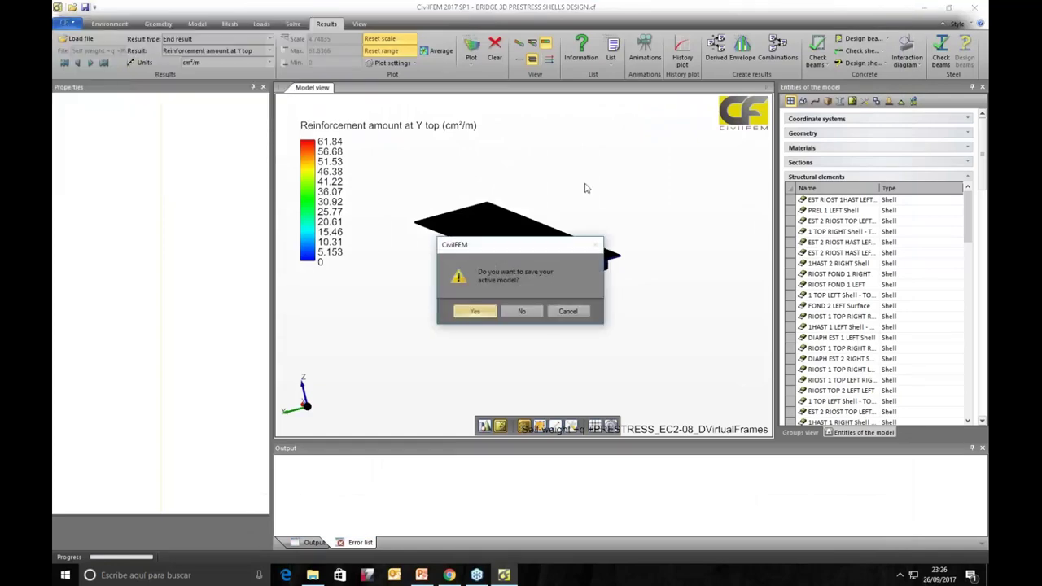
left_click(521, 311)
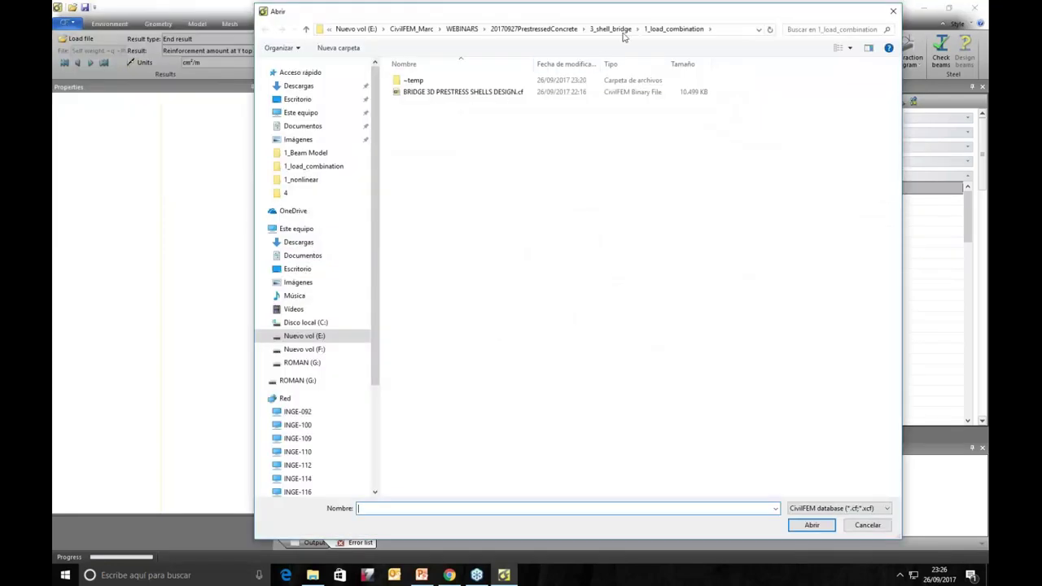
left_click(620, 33)
double_click(456, 91)
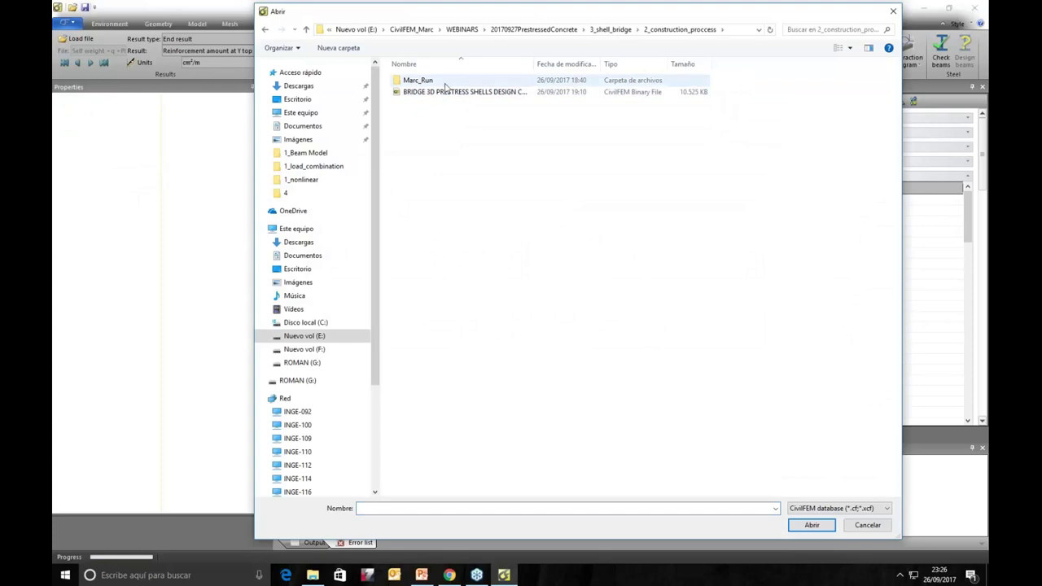
left_click(448, 91)
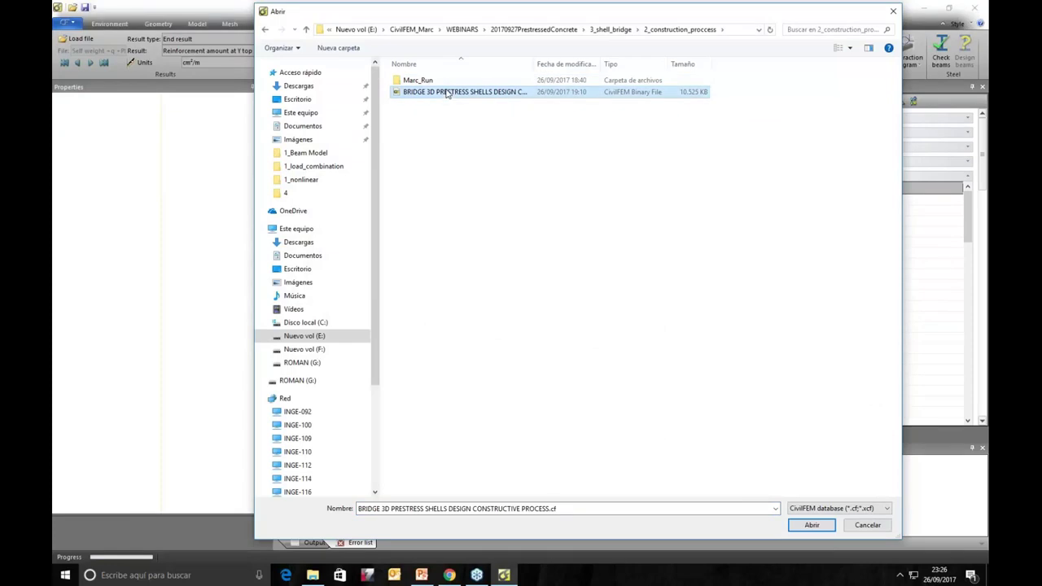
left_click(804, 526)
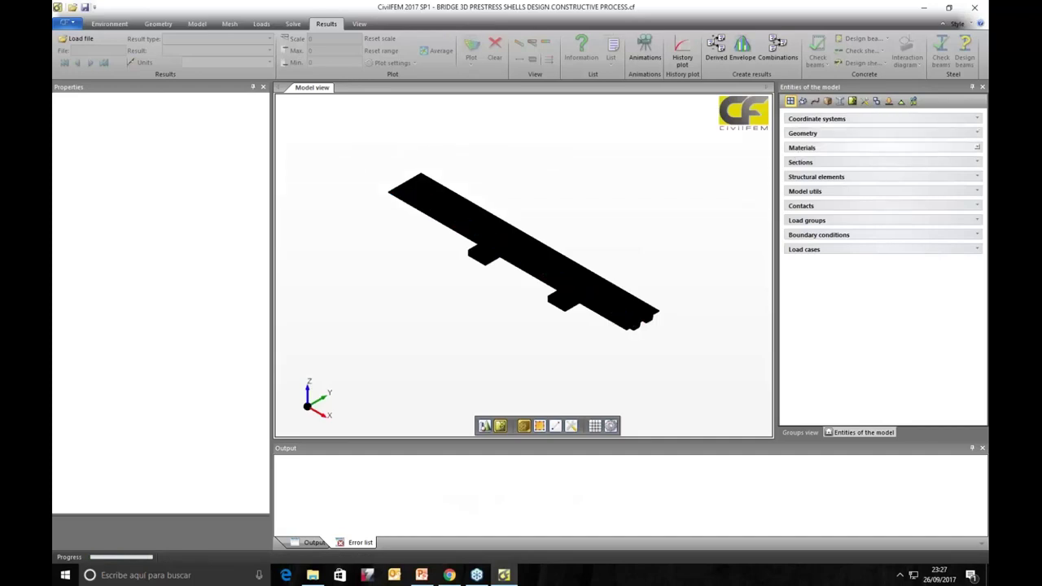
Step: List the materials sorted by name and check the footing's material, 1 FOOTINGS C25/30, including its activation time
left_click(796, 148)
left_click(828, 159)
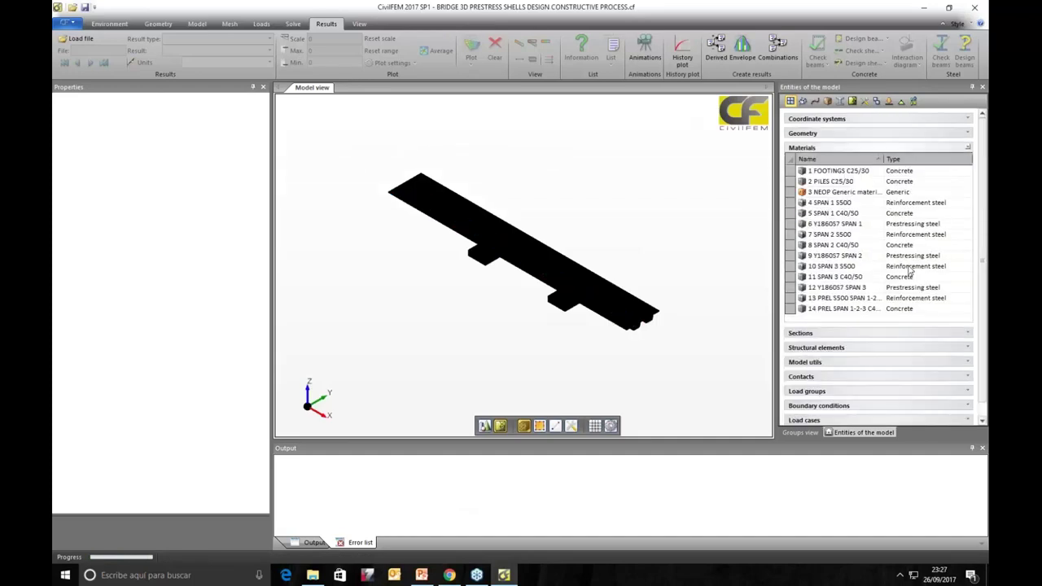
middle_click_drag(660, 342, 607, 319)
scroll(619, 327, "up", 5)
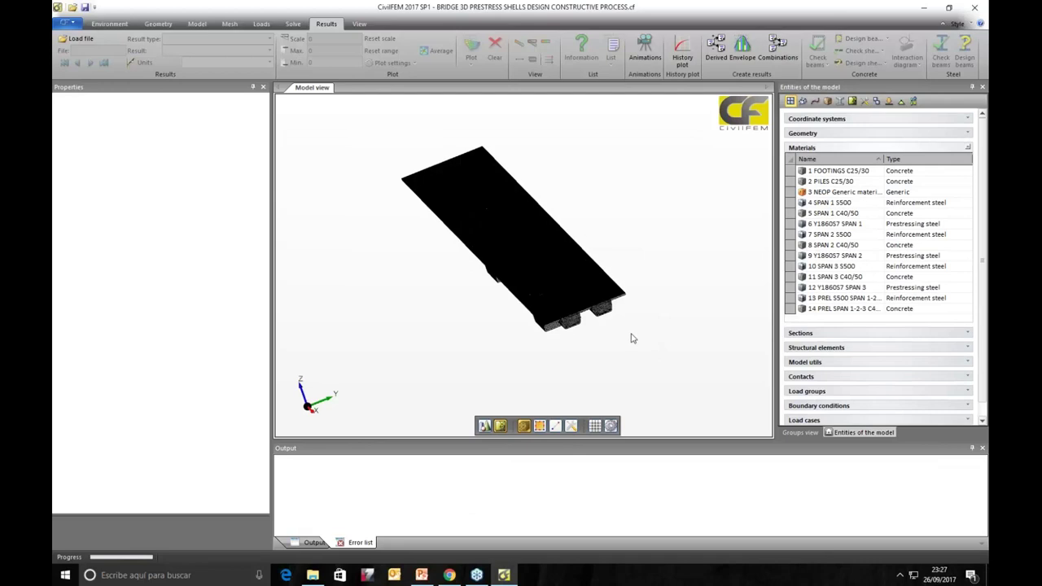
middle_click_drag(722, 343, 637, 344)
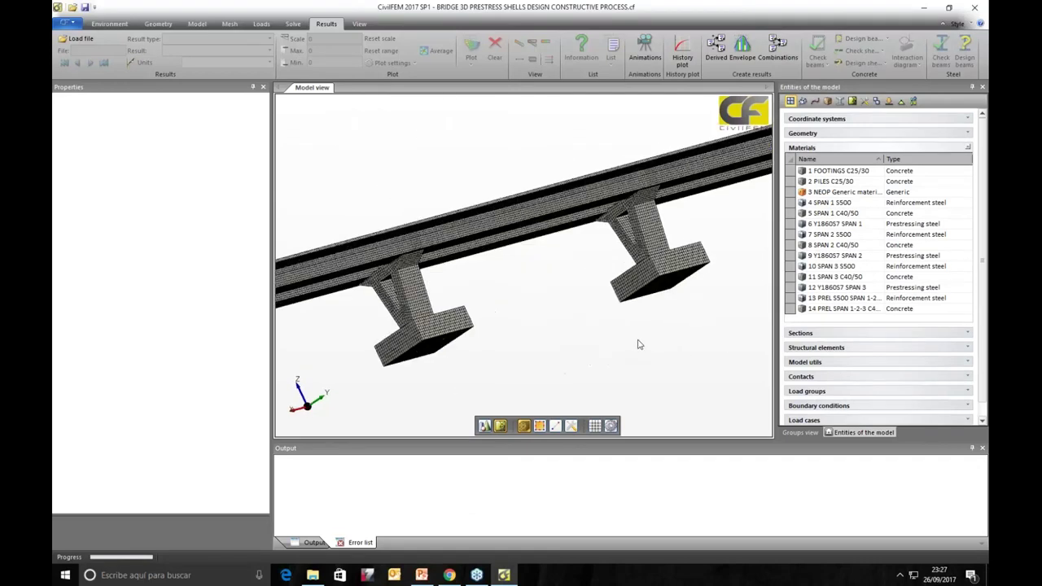
left_click(452, 328)
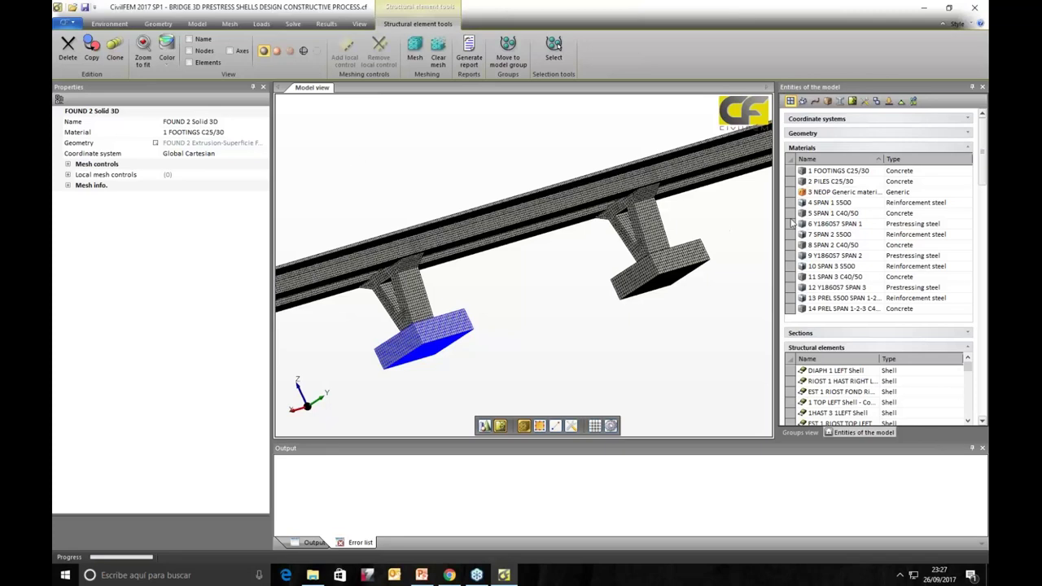
left_click(836, 172)
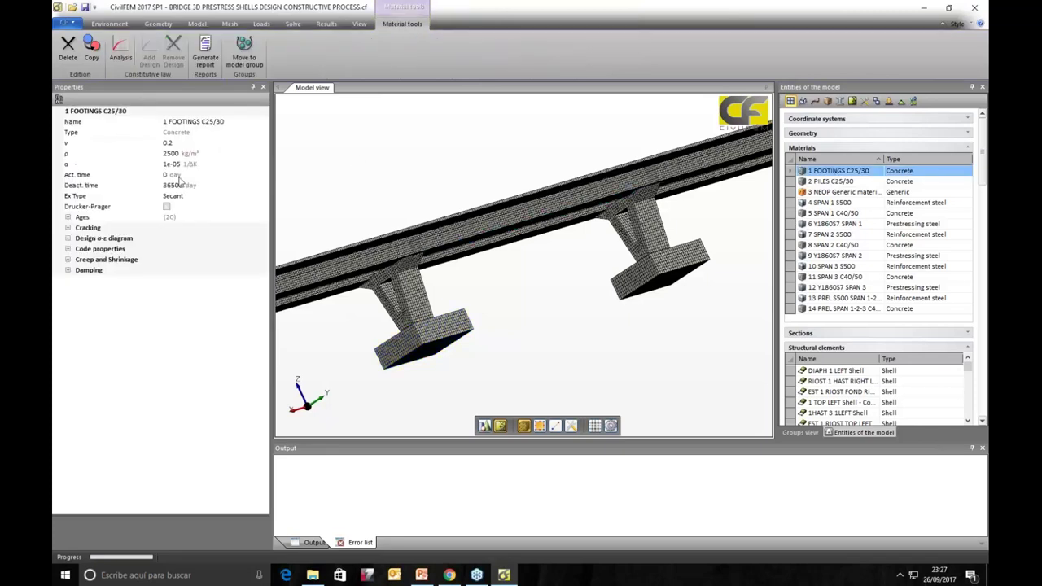
Step: Check which materials the pile and the span 3 girder shell use and examine those materials' activation times
left_click(403, 288)
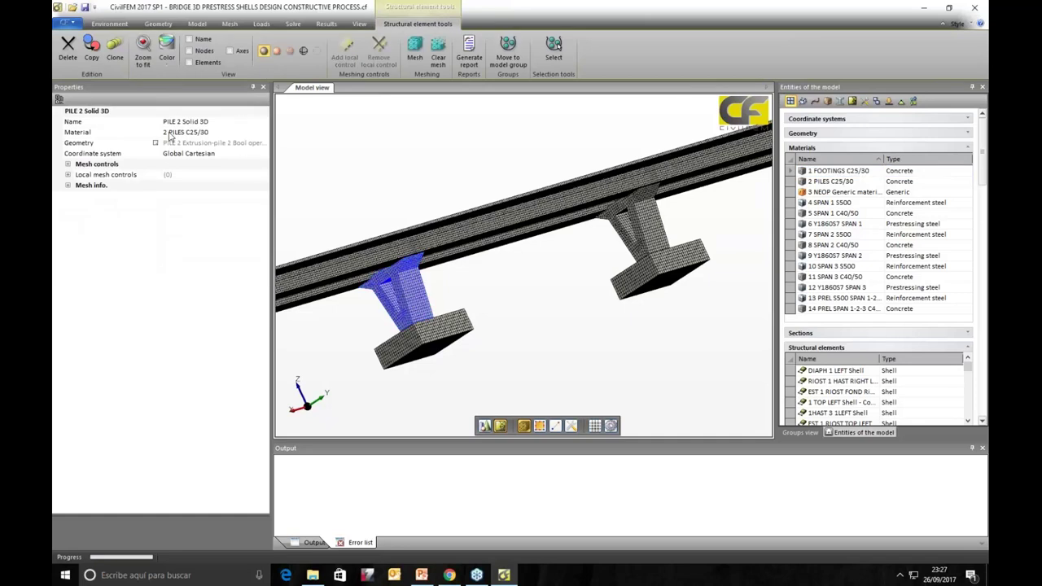
left_click(830, 186)
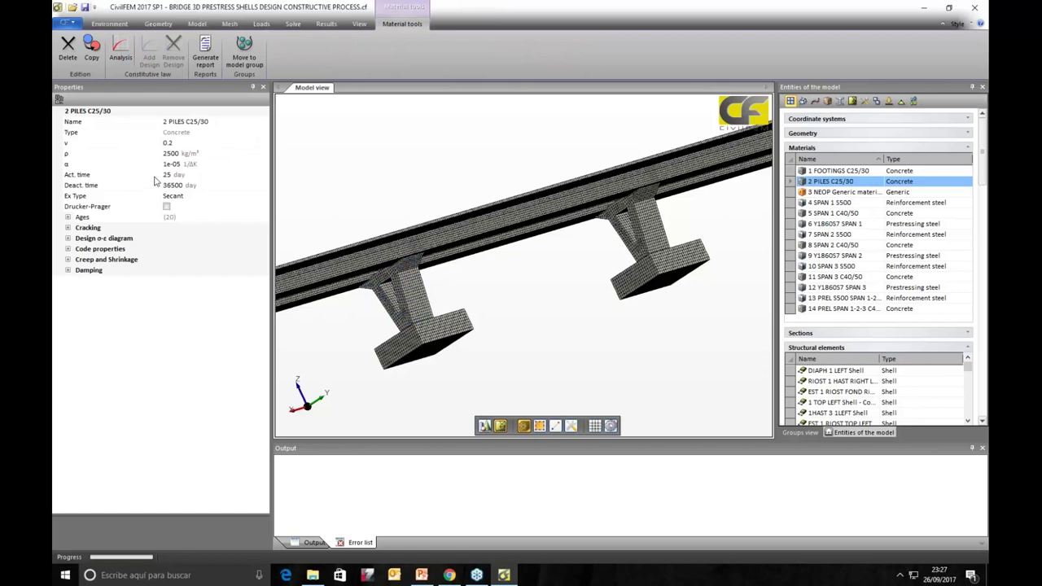
left_click(286, 256)
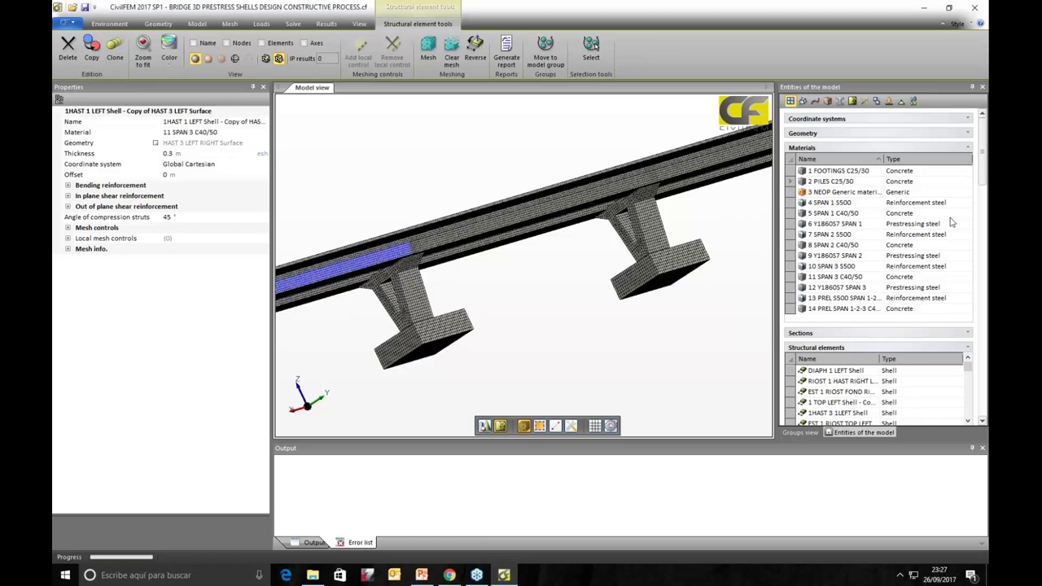
left_click(788, 279)
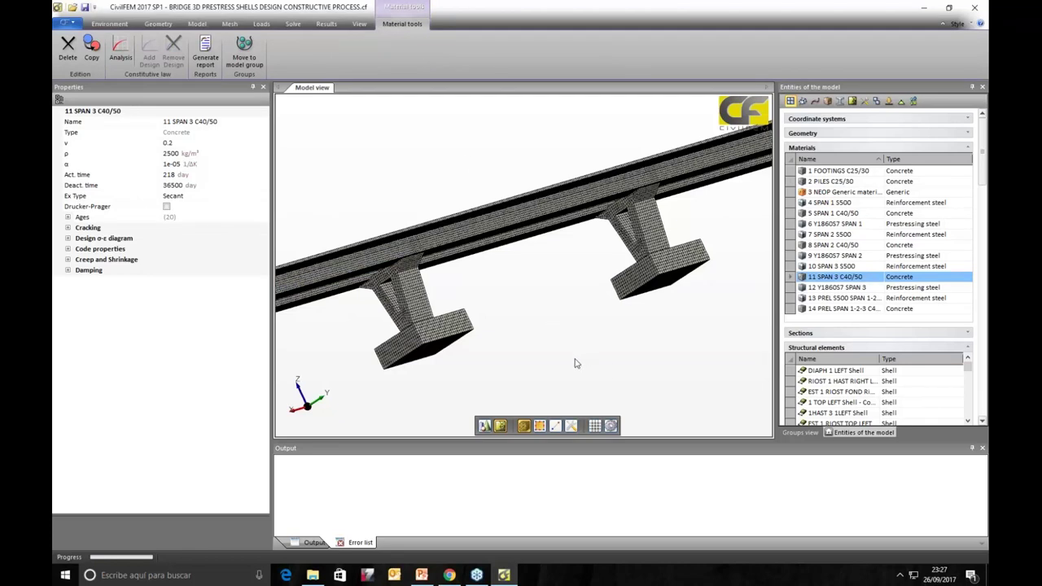
Step: Collapse the structural elements list and examine the properties of the SPAN 1 Prestress PARABOLIC load group
middle_click_drag(556, 358, 639, 342)
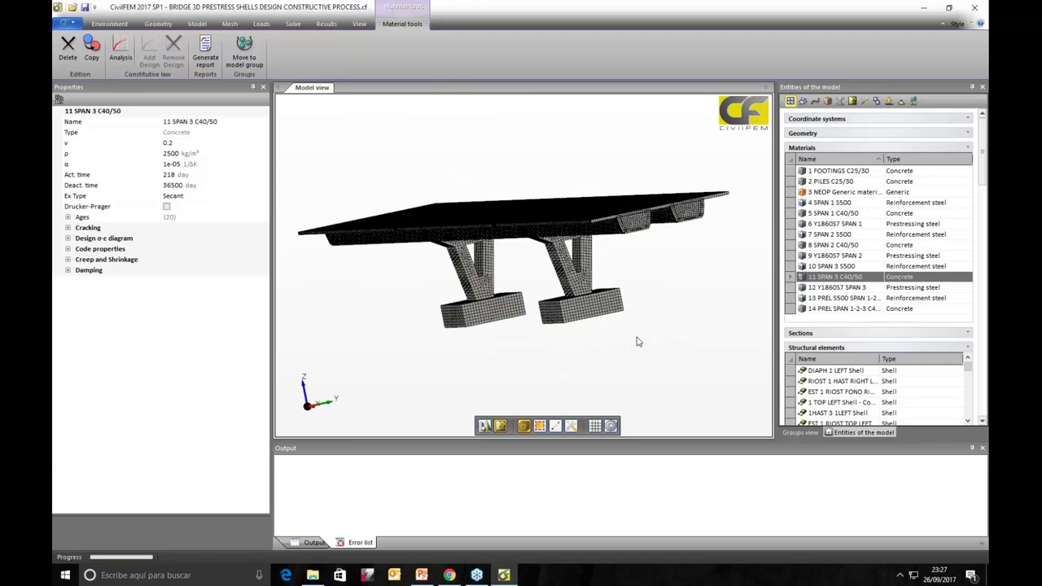
scroll(942, 318, "down", 2)
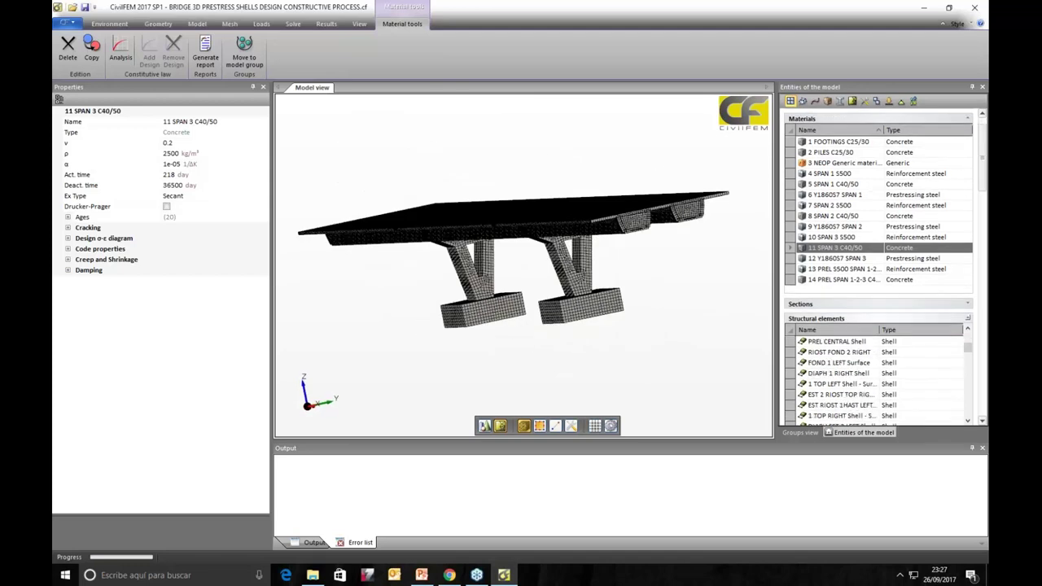
scroll(880, 268, "up", 1)
left_click(817, 333)
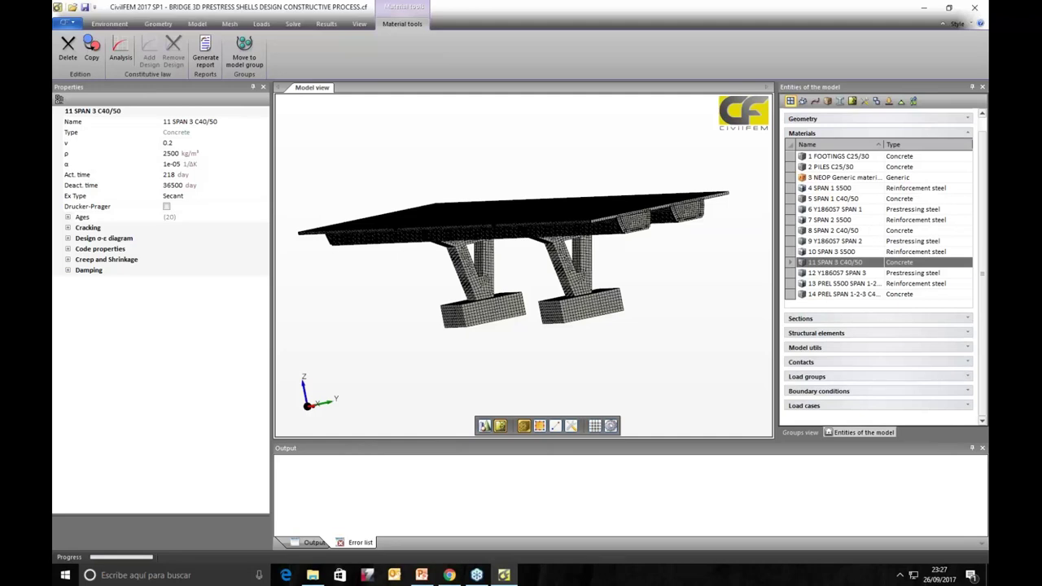
left_click(814, 379)
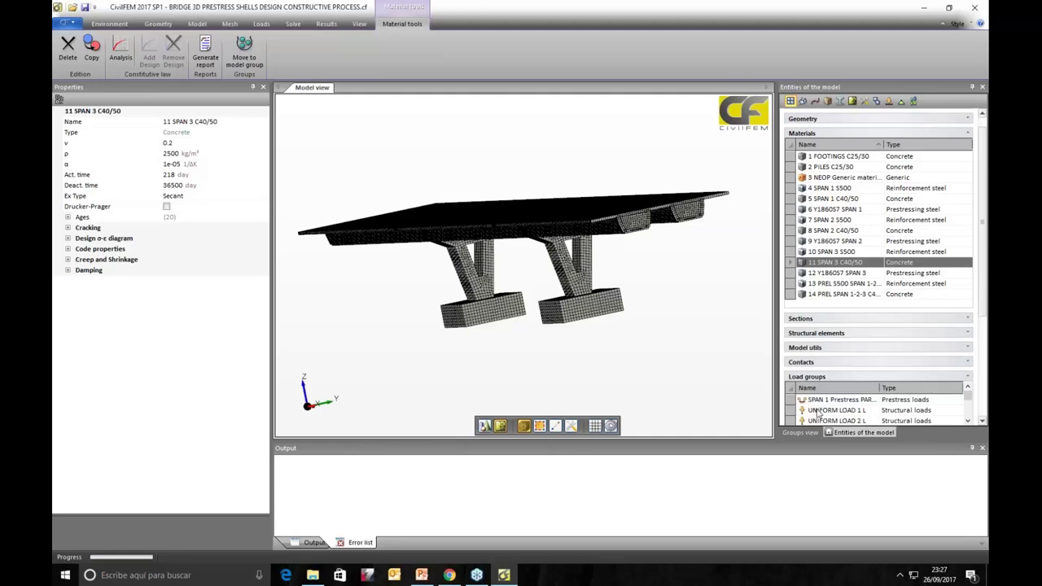
left_click(818, 400)
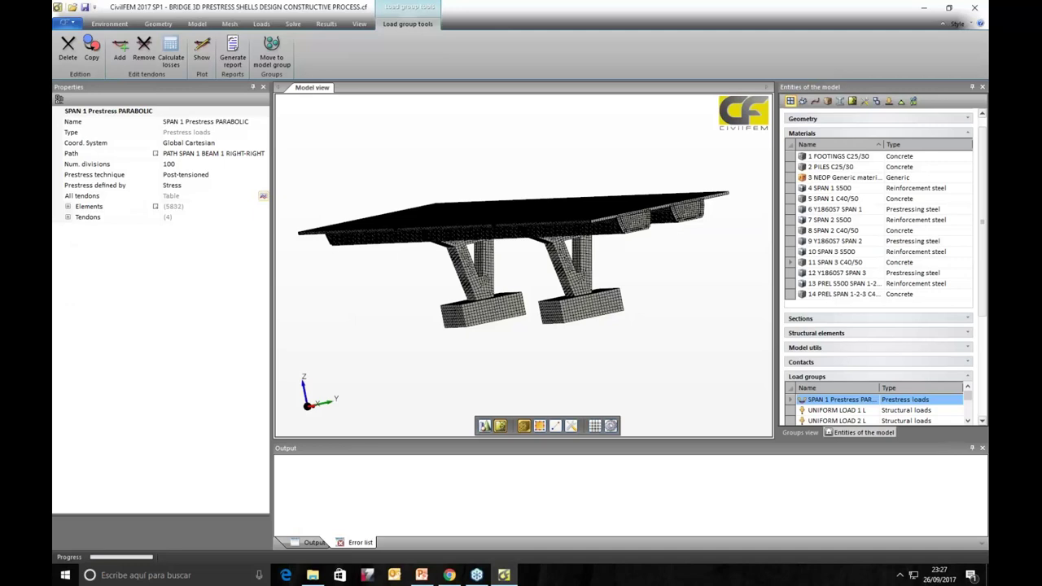
Step: Examine the Cable TENDON SPAN 1 section and the activation time of its prestressing steel, 6 Y1860S7 SPAN 1
left_click(816, 333)
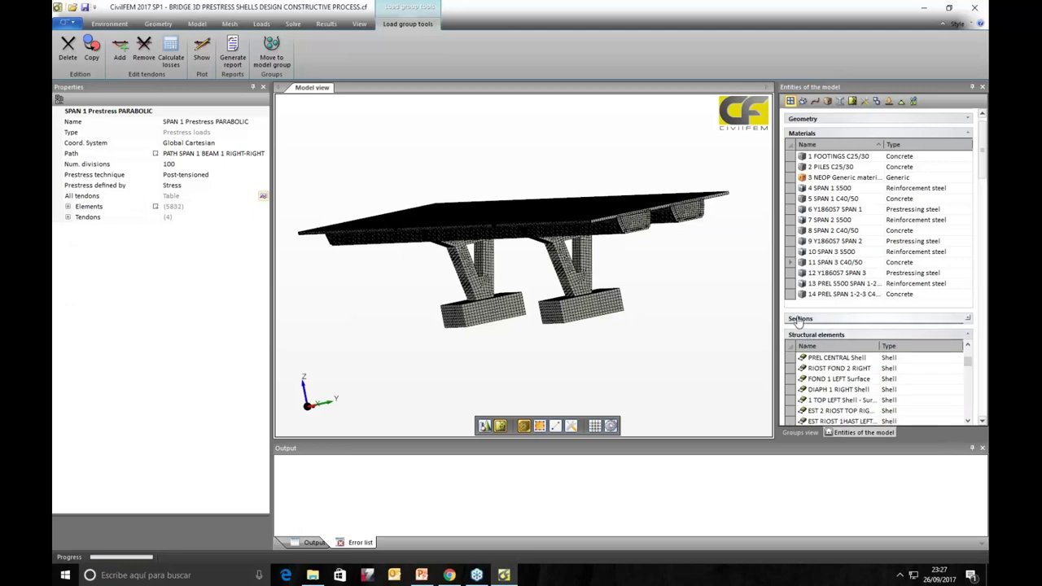
left_click(799, 319)
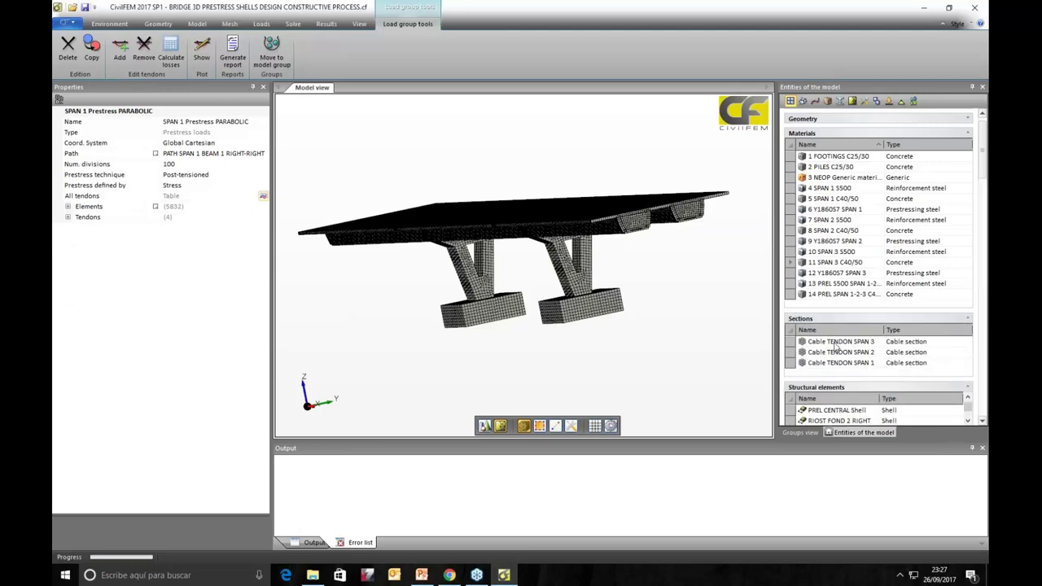
left_click(839, 363)
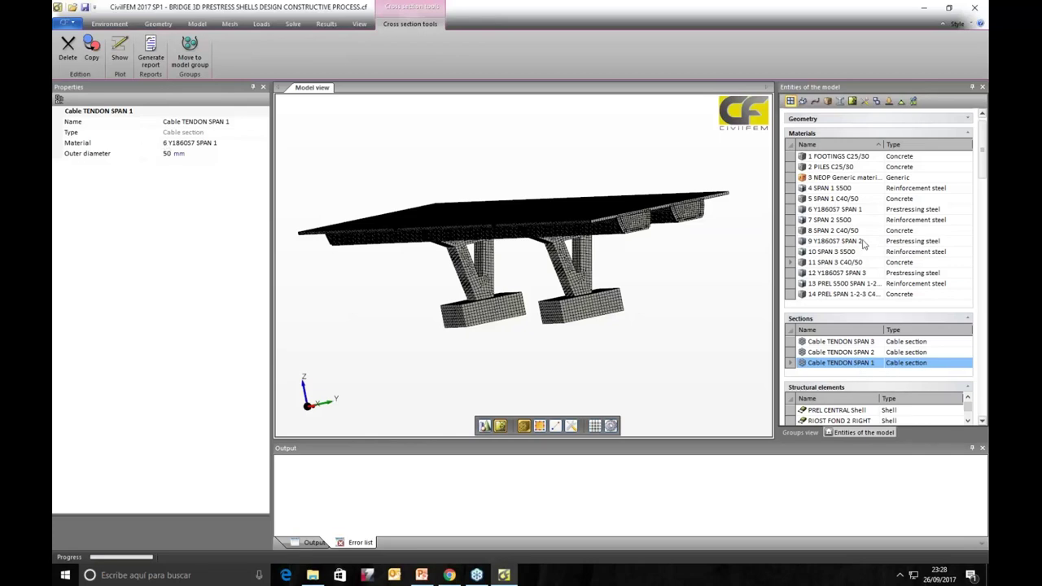
left_click(831, 210)
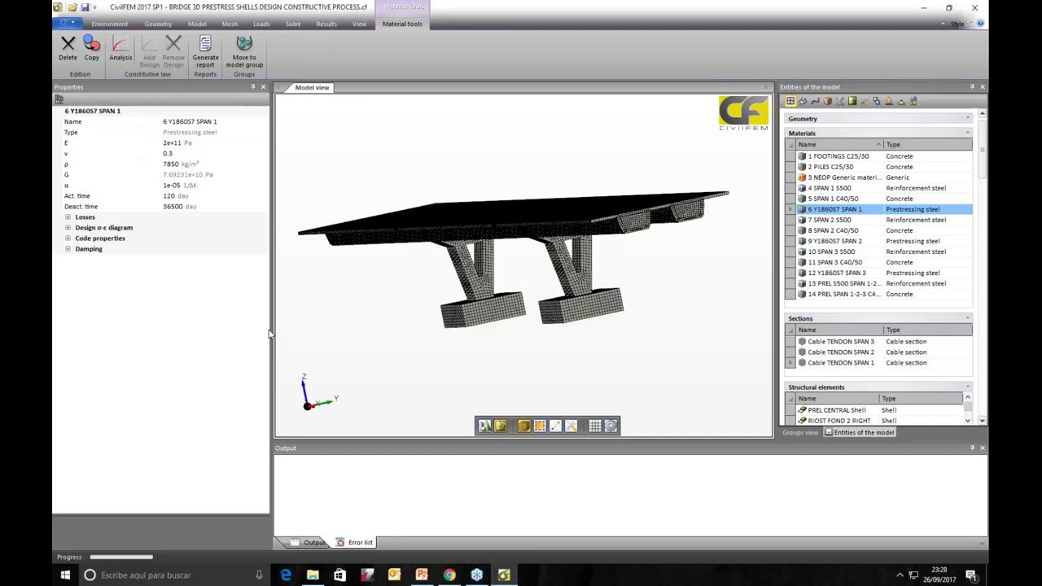
Step: List the load cases sorted by name and examine the calendar times of 1 FOUNDATION and 2 PILES
left_click(726, 342)
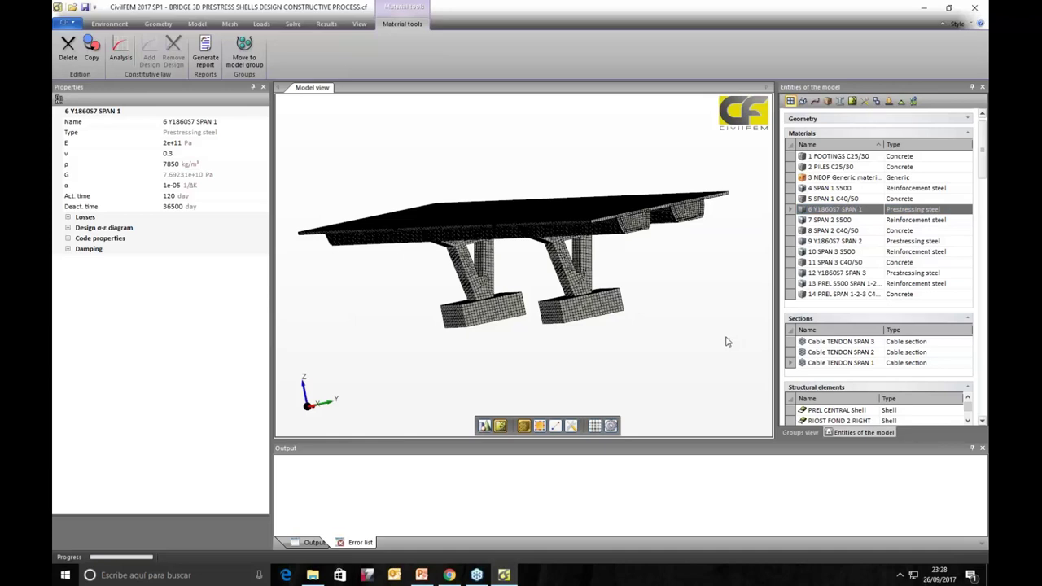
middle_click_drag(727, 342, 724, 354)
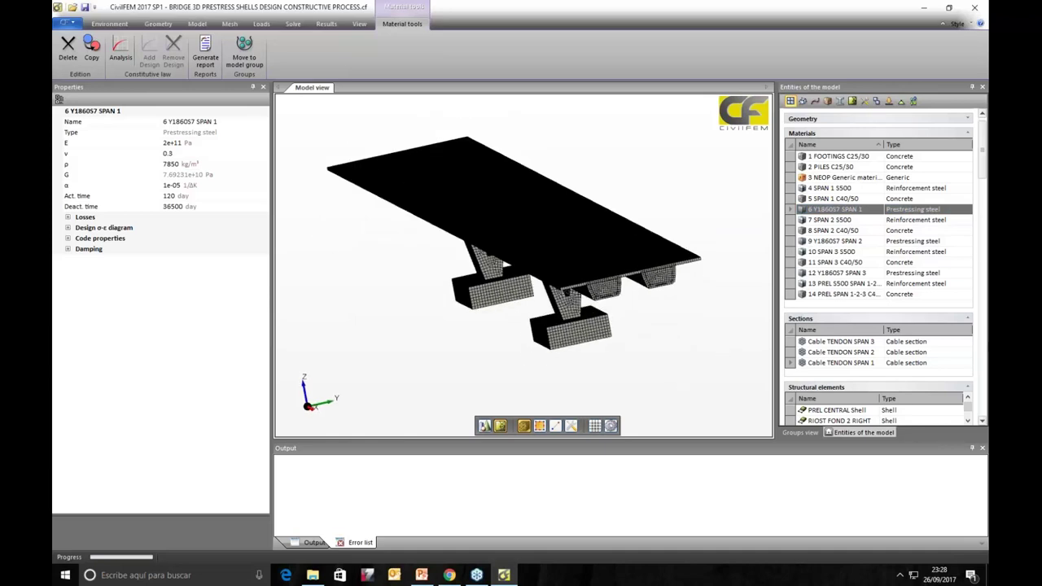
scroll(936, 216, "down", 10)
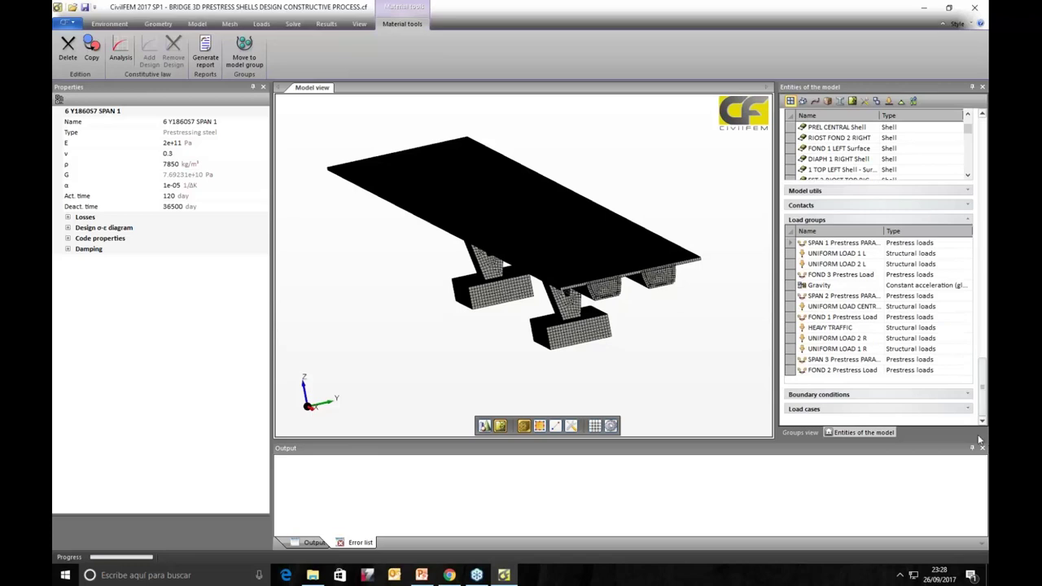
left_click(955, 221)
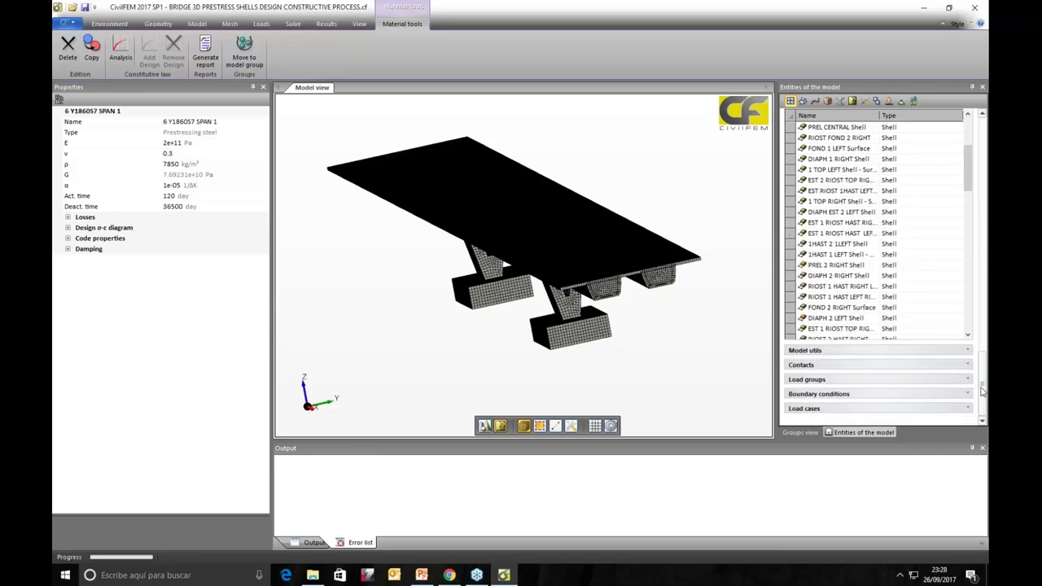
left_click(820, 408)
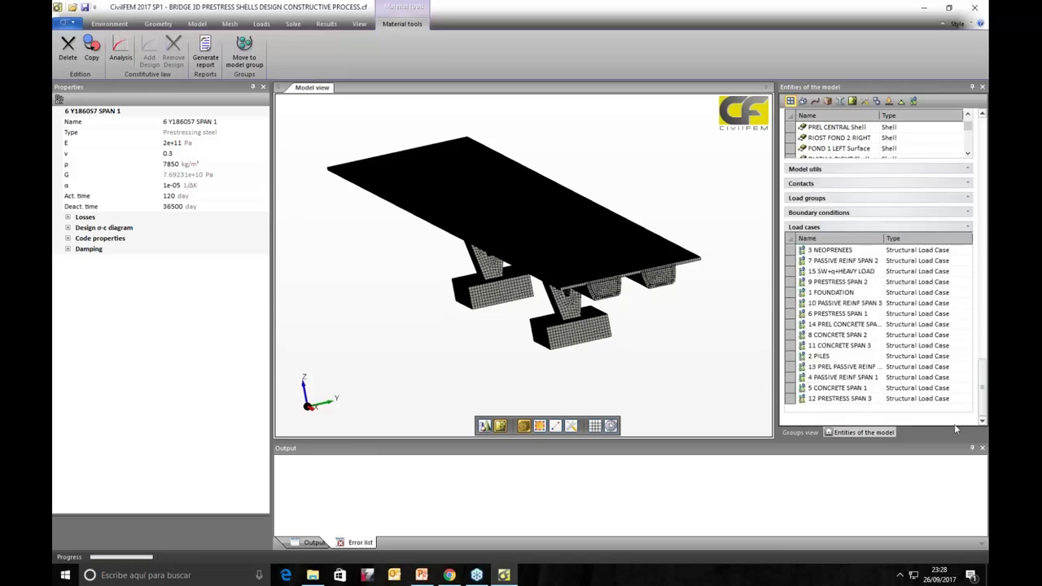
left_click(835, 237)
left_click(828, 250)
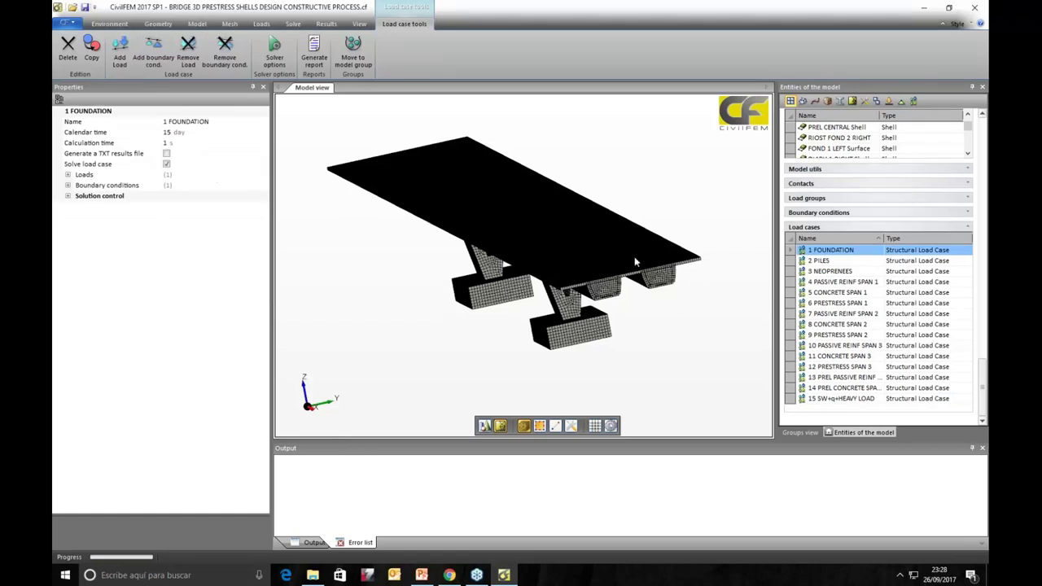
key("Down")
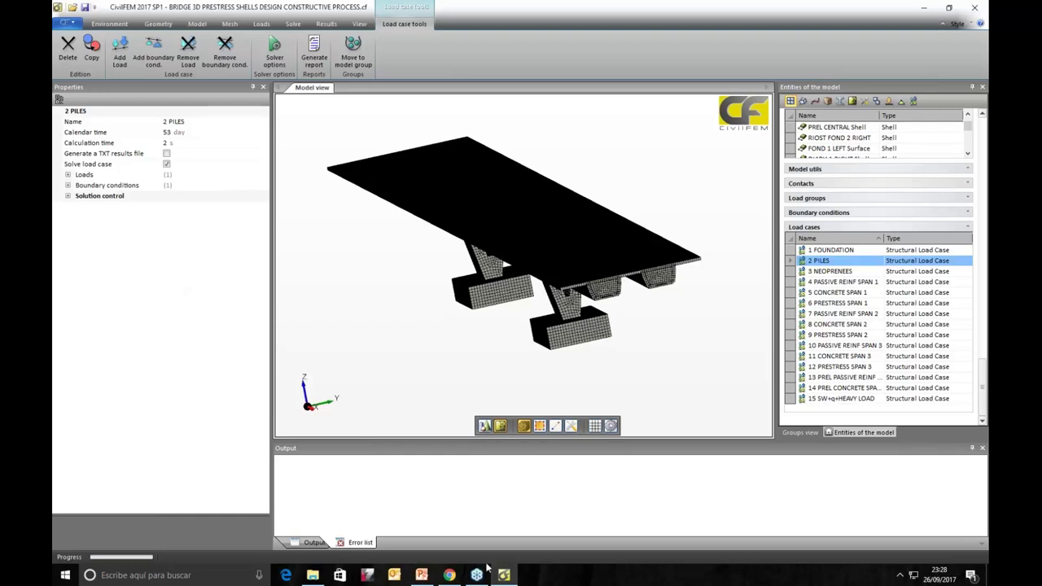
Step: Switch to the PowerPoint presentation, start the slide show at the Box Girder Bridge slide and advance to the Z displacement slide
left_click(422, 574)
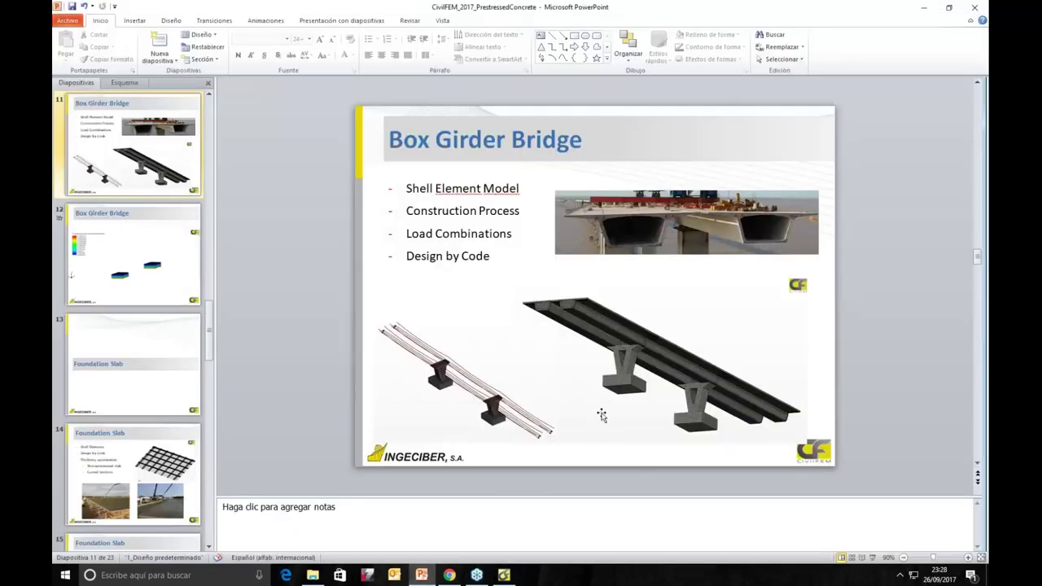
left_click(872, 558)
key("Right")
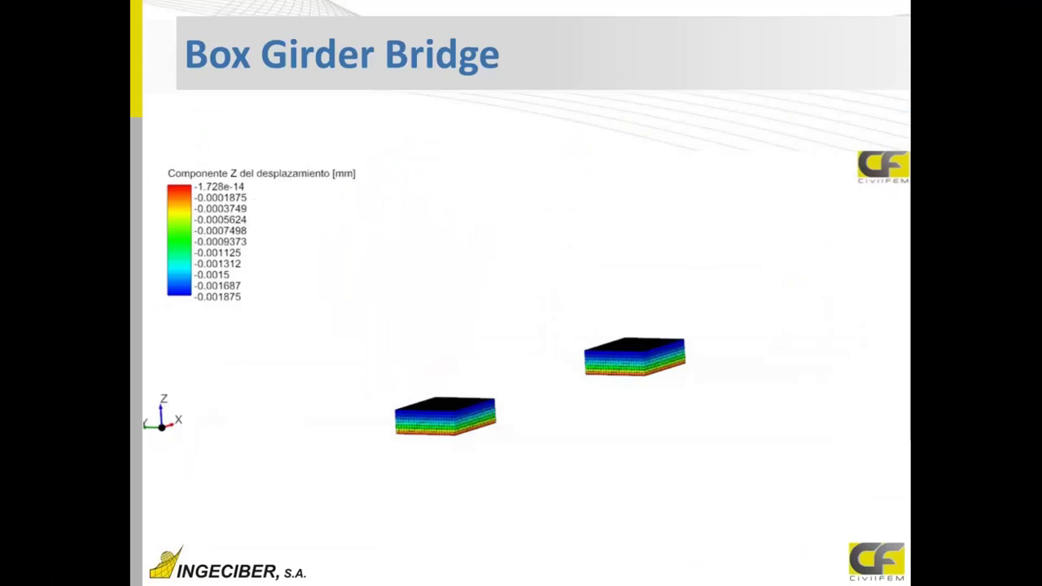
Step: Advance the Box Girder Bridge slides through the Z displacement plots of the piers and the first span
key("Right")
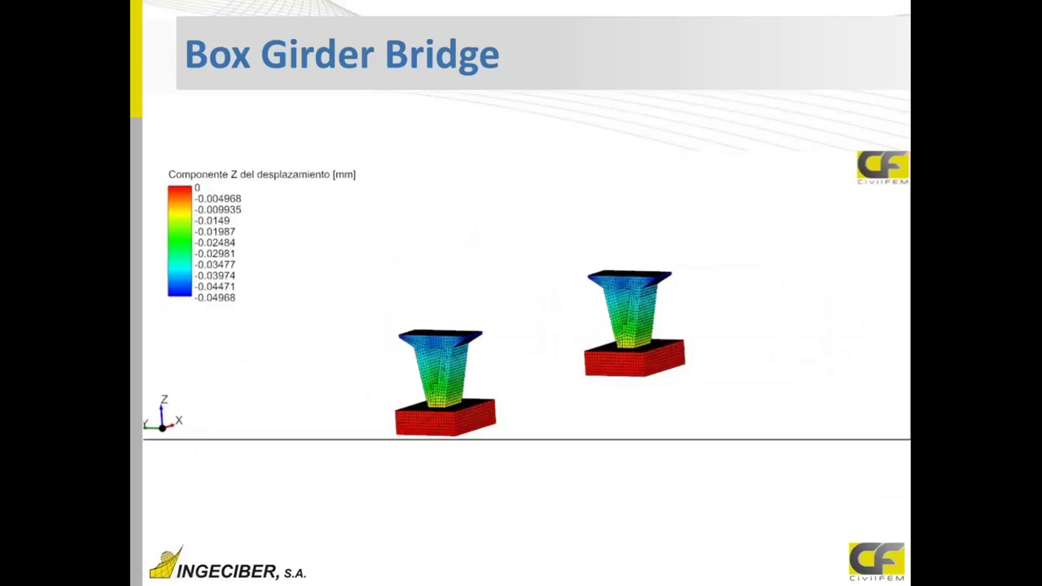
key("Right")
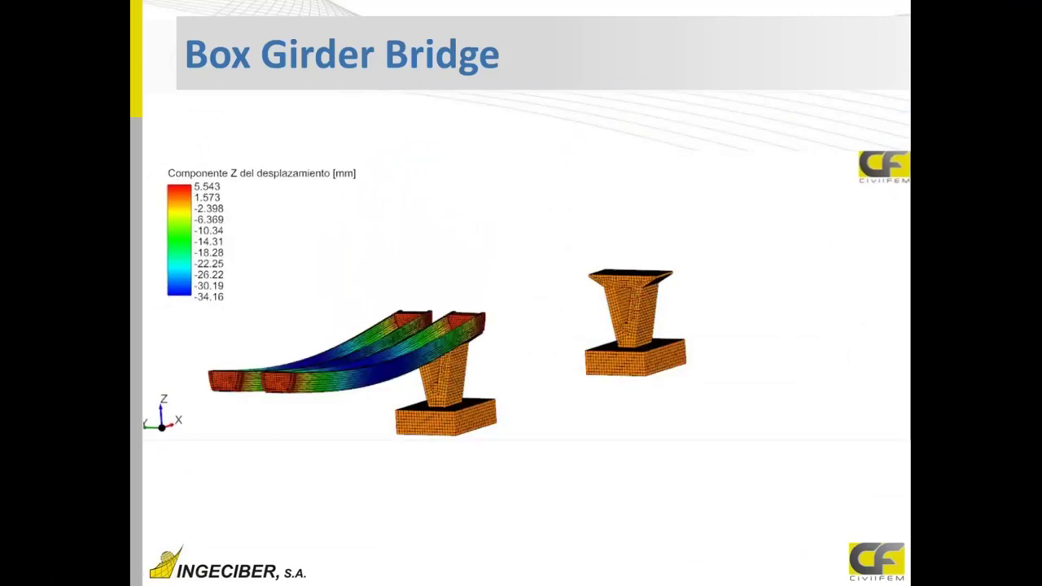
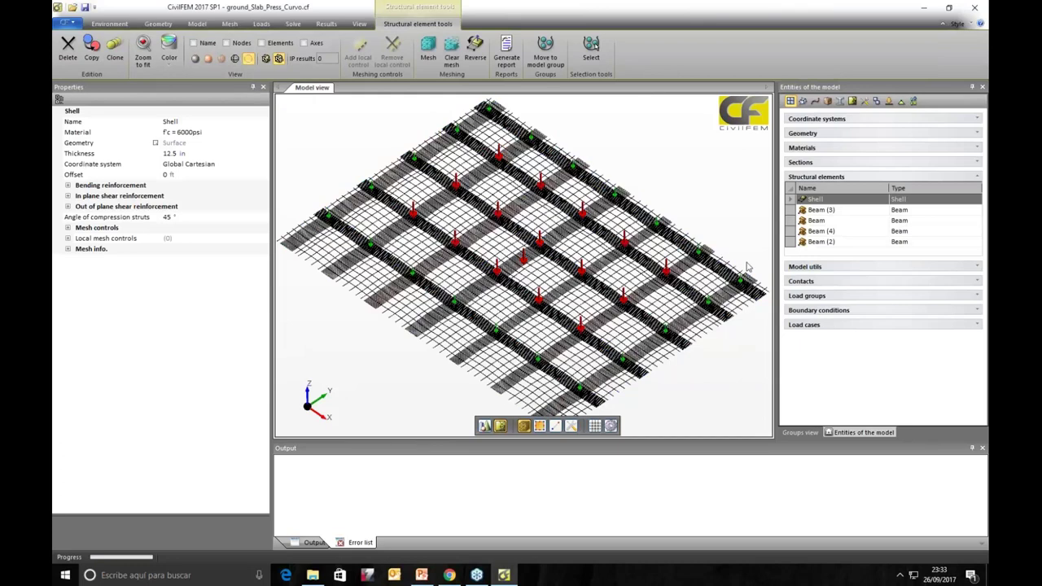
Step: Clear the Prestress Curved Loaded load case plot and display the slab's Shell structural element with the Texture view
left_click(261, 23)
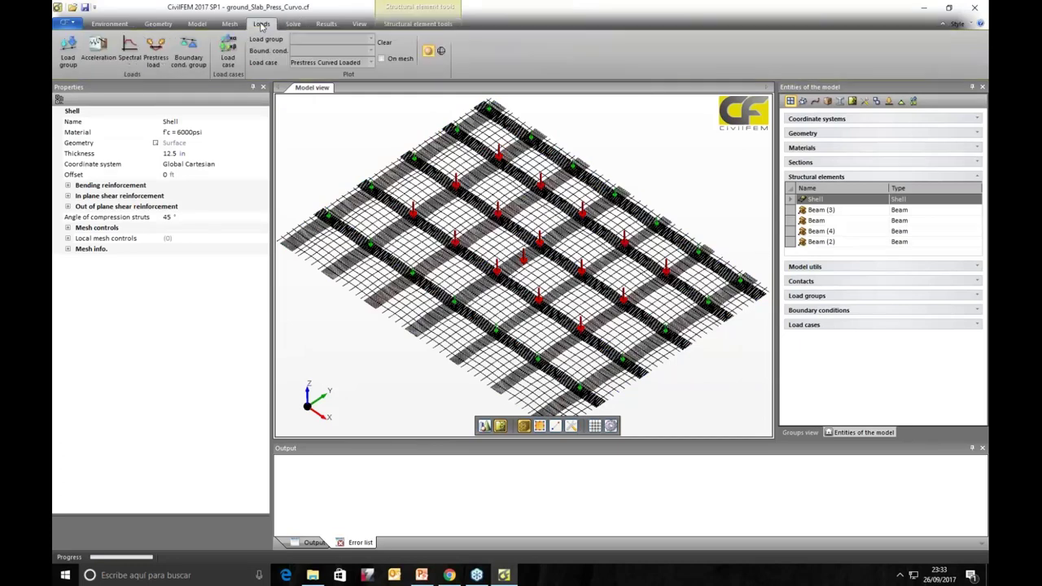
left_click(293, 24)
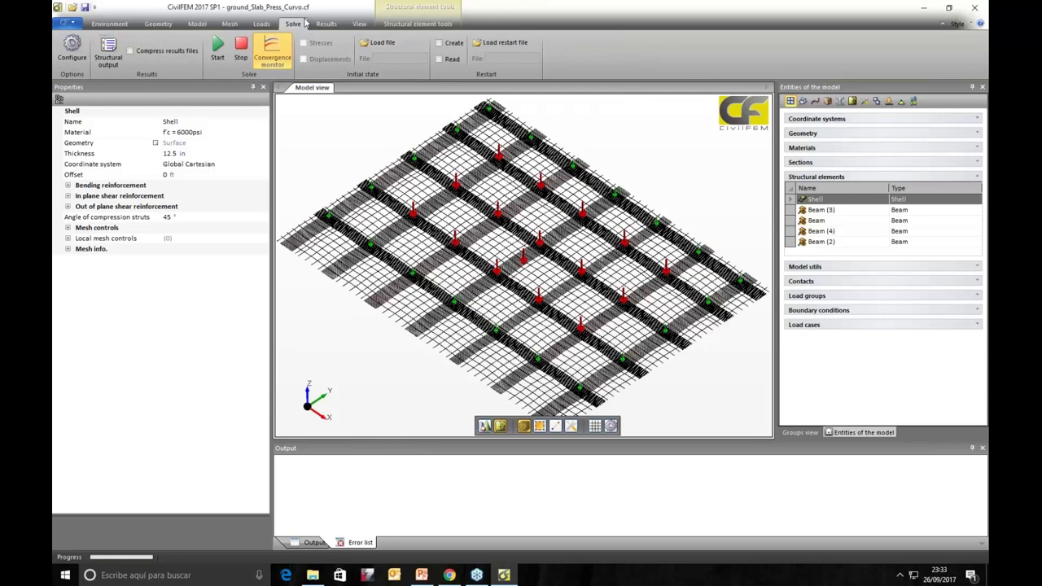
left_click(262, 24)
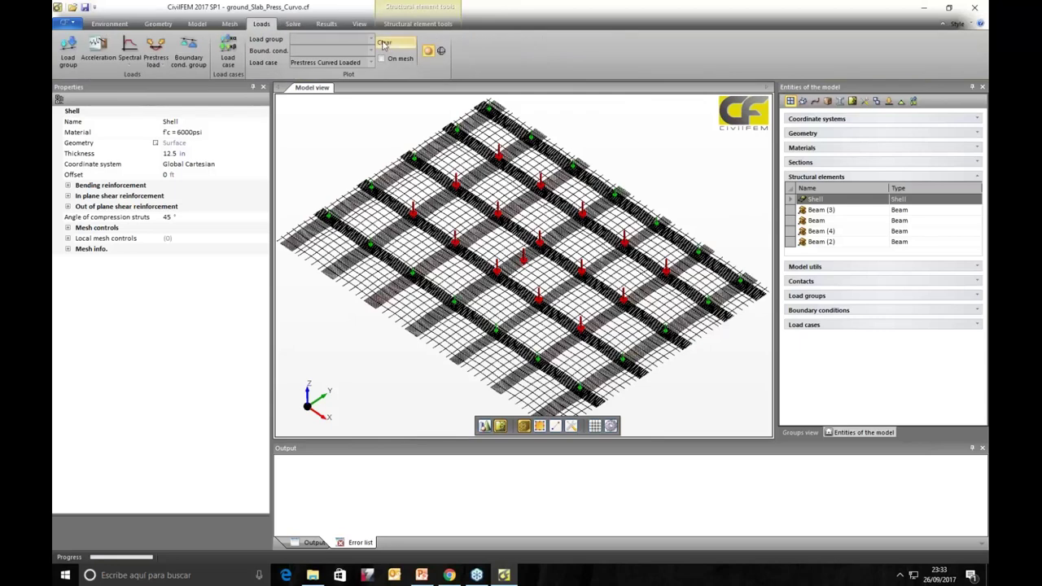
left_click(383, 43)
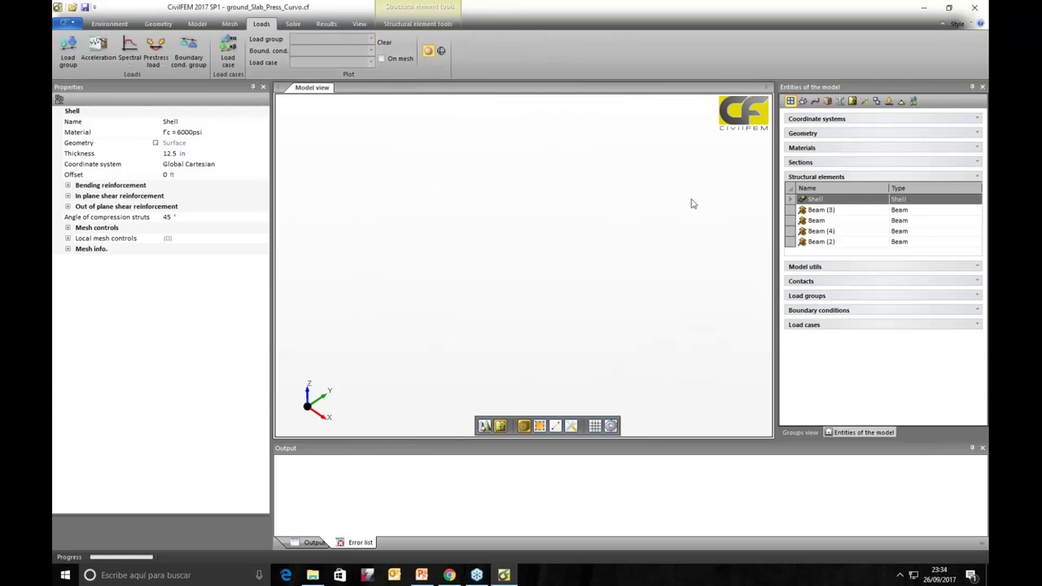
left_click(806, 199)
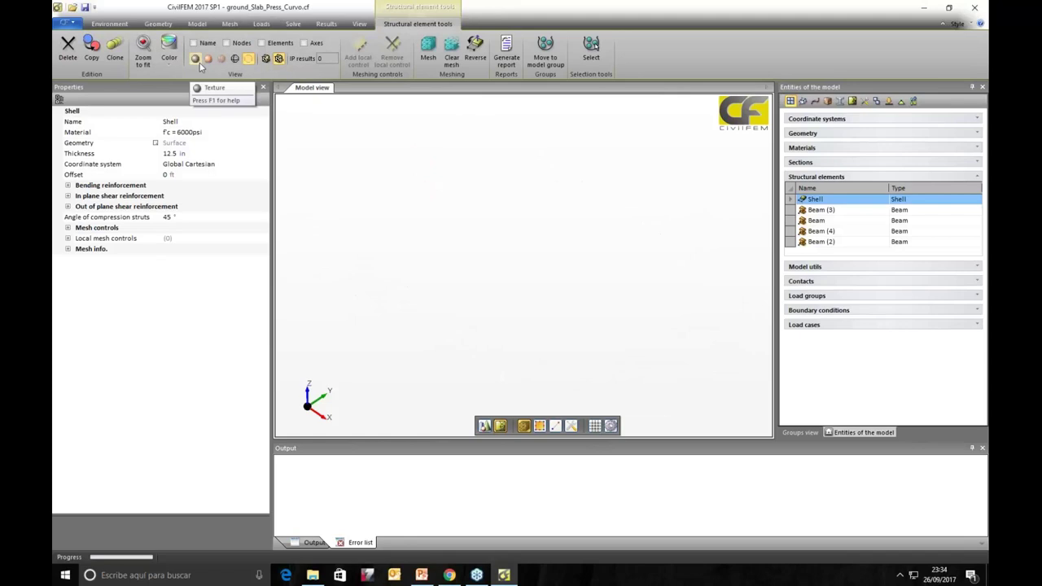
left_click(195, 57)
Step: Load the checking/design results file Prestress Curved Loaded_ACI_14_DVirtualFrames.crcf from the 2_curved_tendons folder
left_click(325, 23)
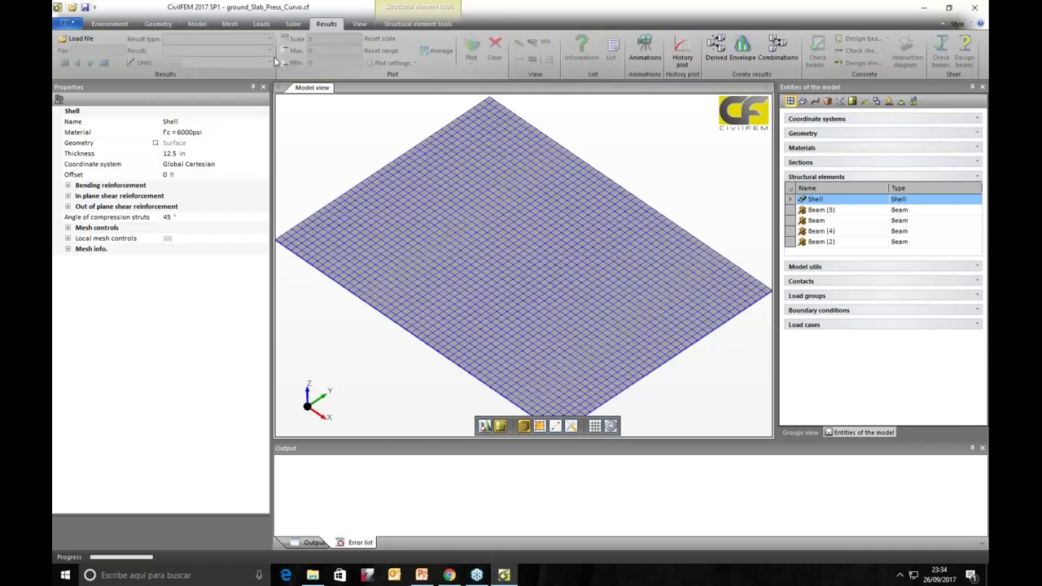
left_click(87, 38)
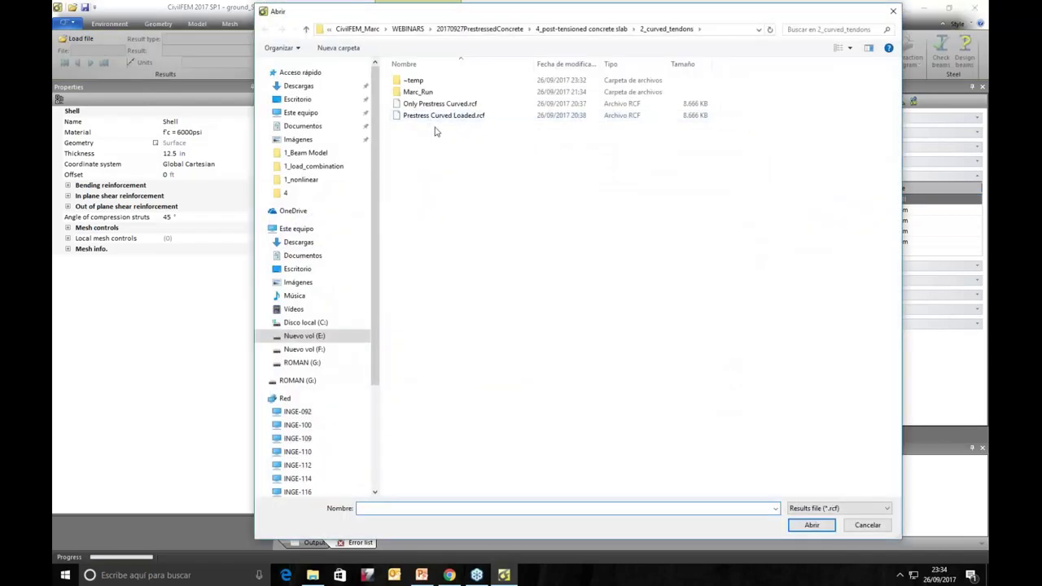
left_click(887, 509)
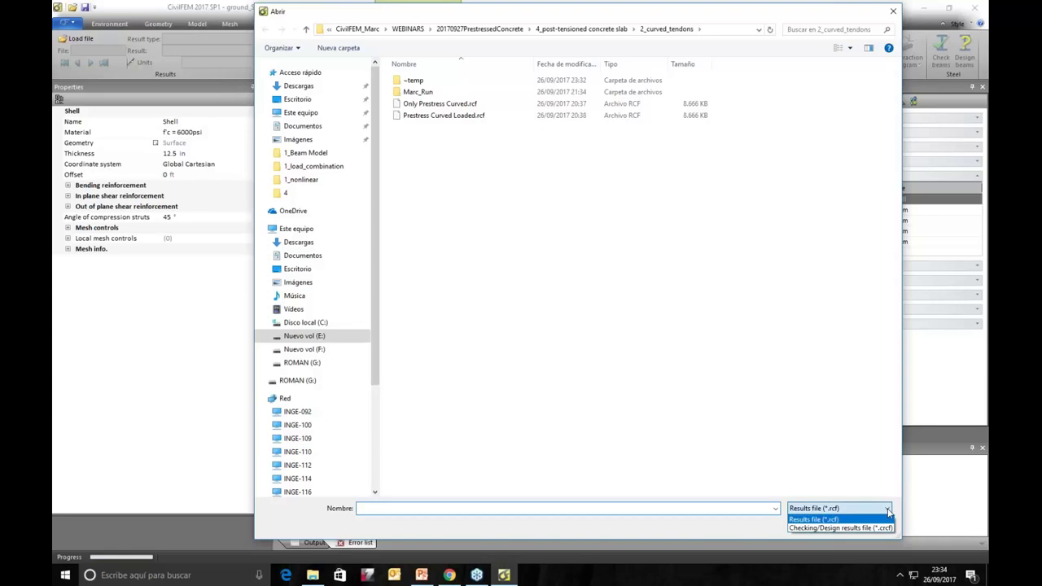
left_click(838, 527)
left_click(460, 103)
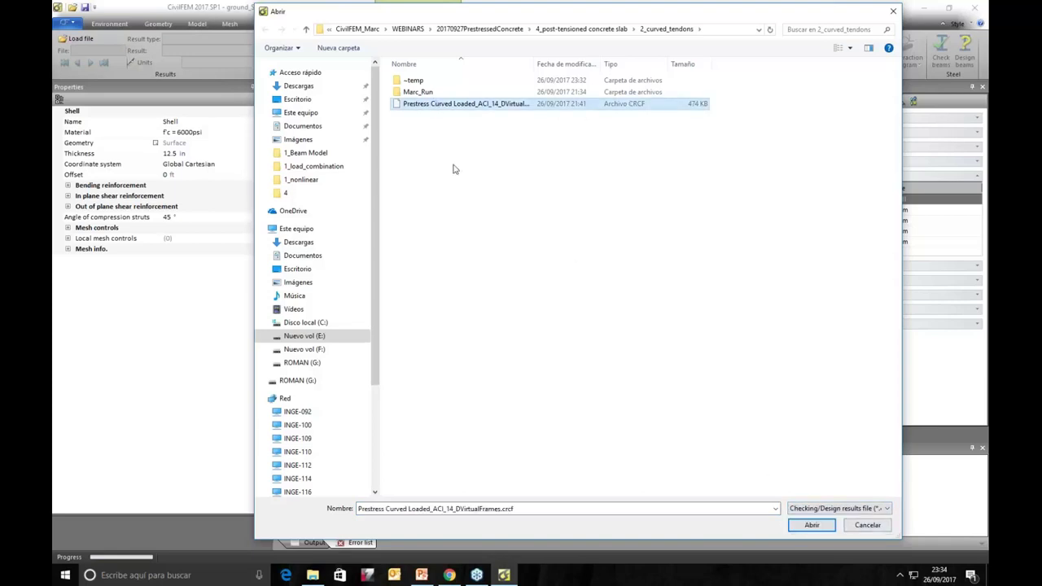
left_click(819, 525)
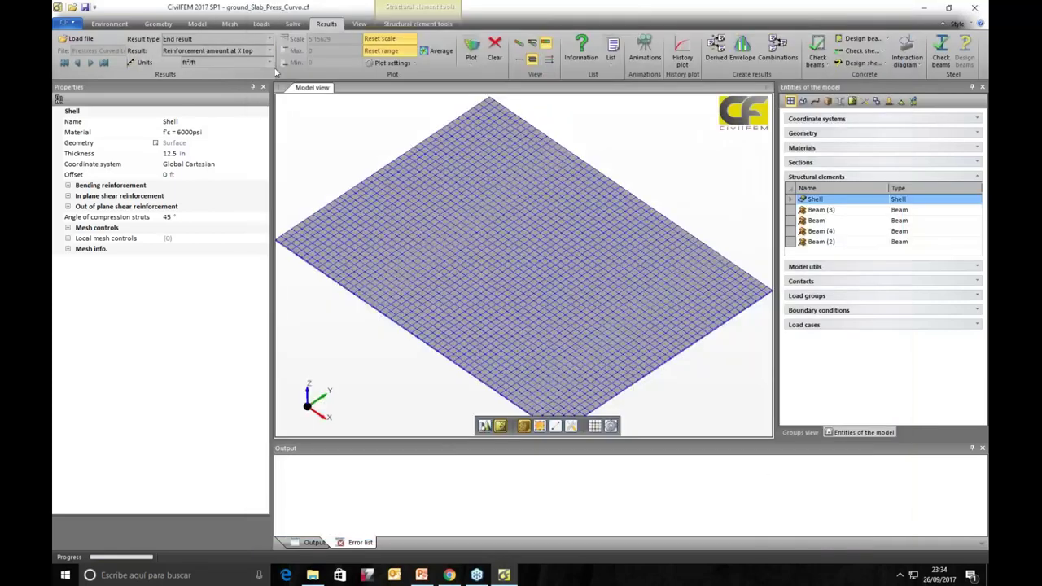
Step: Plot the reinforcement amount at X bottom on the slab in in²/ft
left_click(270, 52)
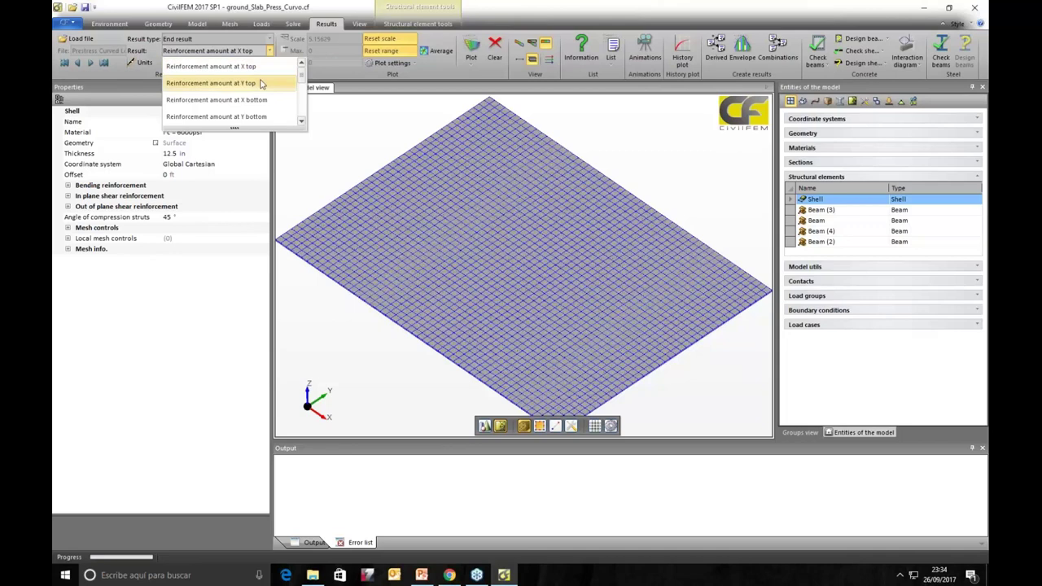
left_click(265, 101)
left_click(269, 63)
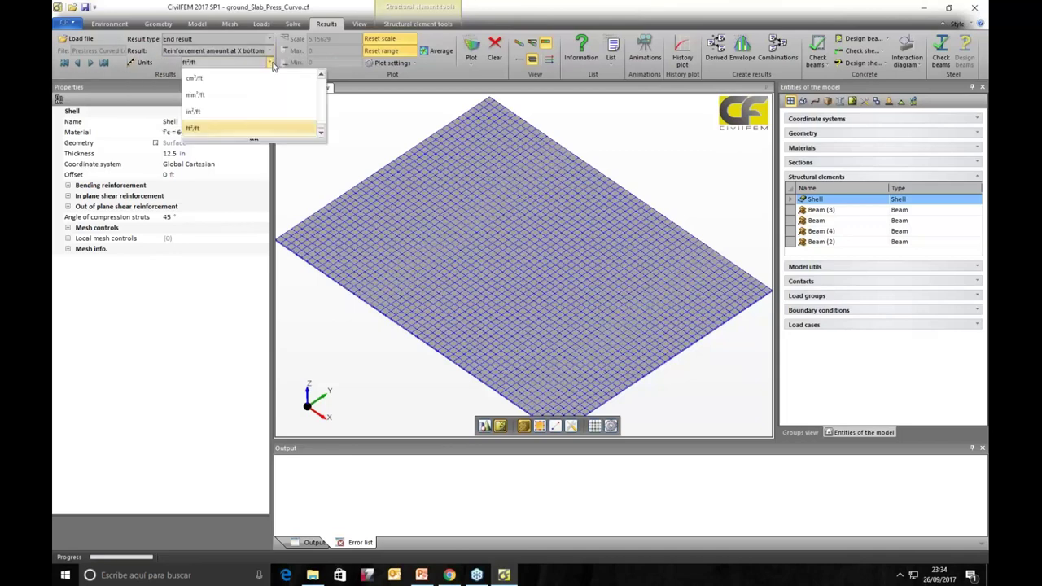
left_click(253, 116)
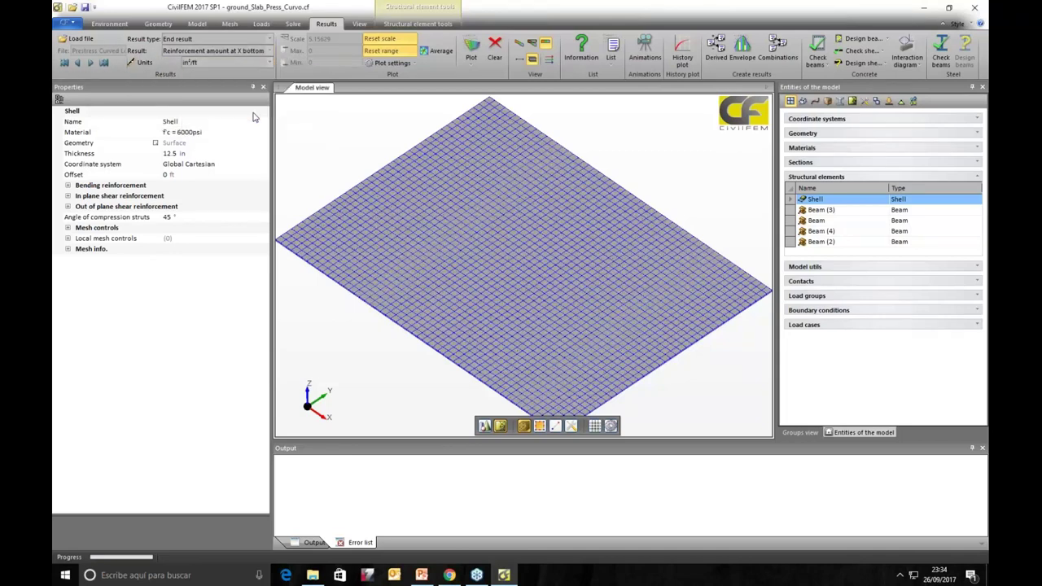
left_click(470, 46)
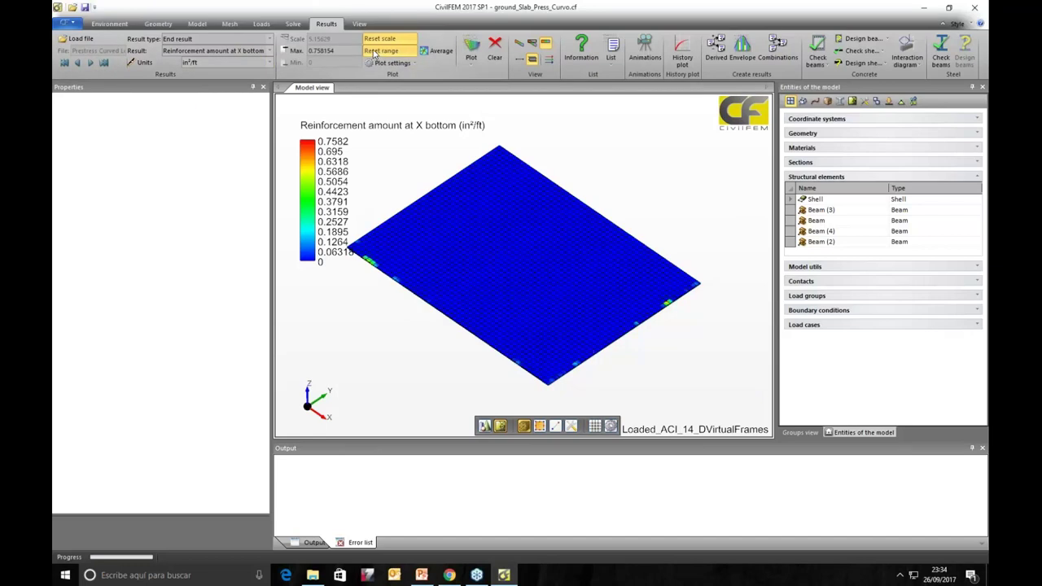
Step: Set the plot range maximum to 0.01, replot the X bottom reinforcement and inspect the slab closely
left_click(284, 50)
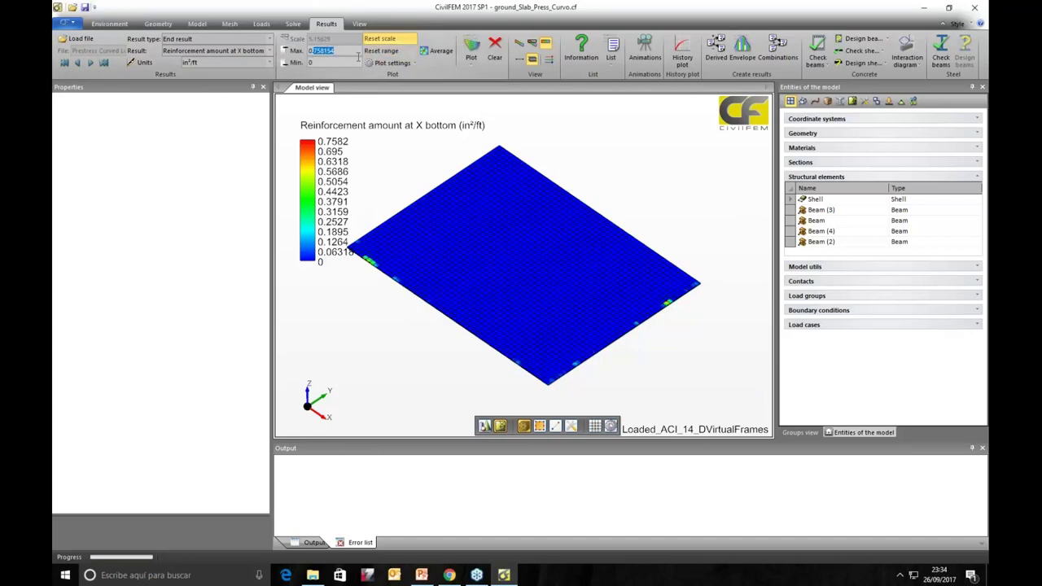
type("0.01")
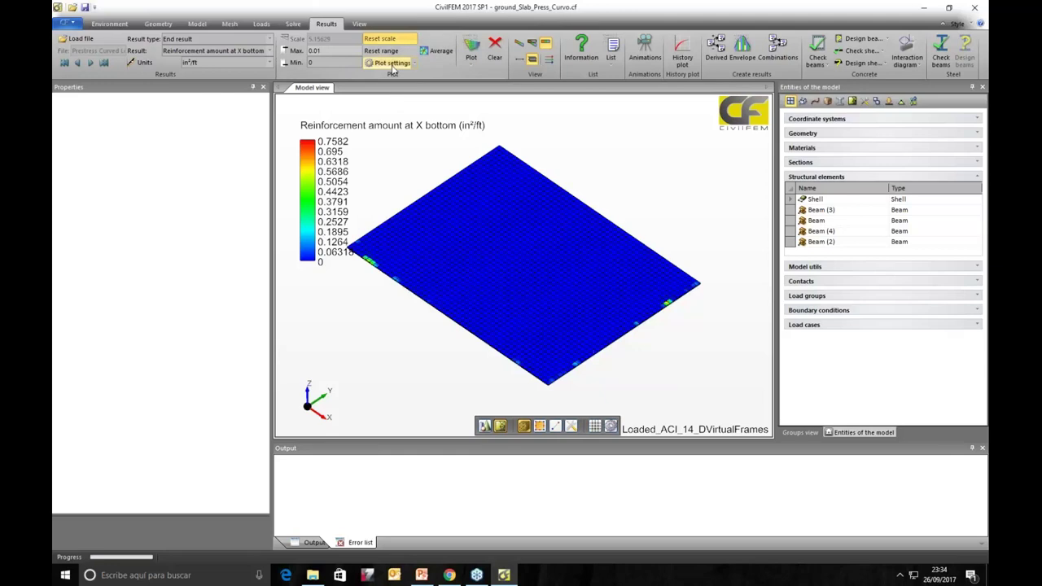
left_click(471, 51)
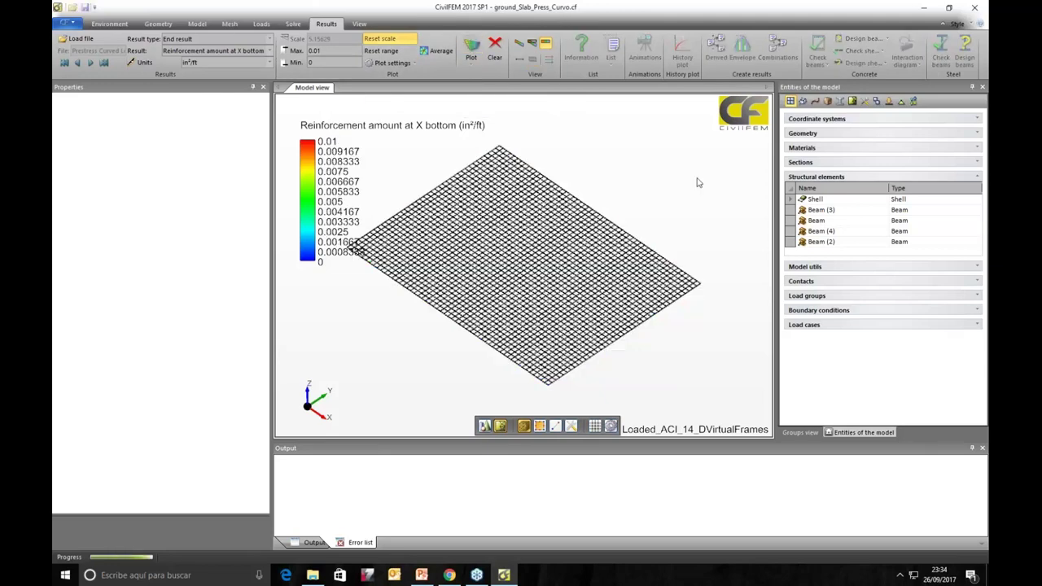
left_click_drag(731, 209, 721, 235)
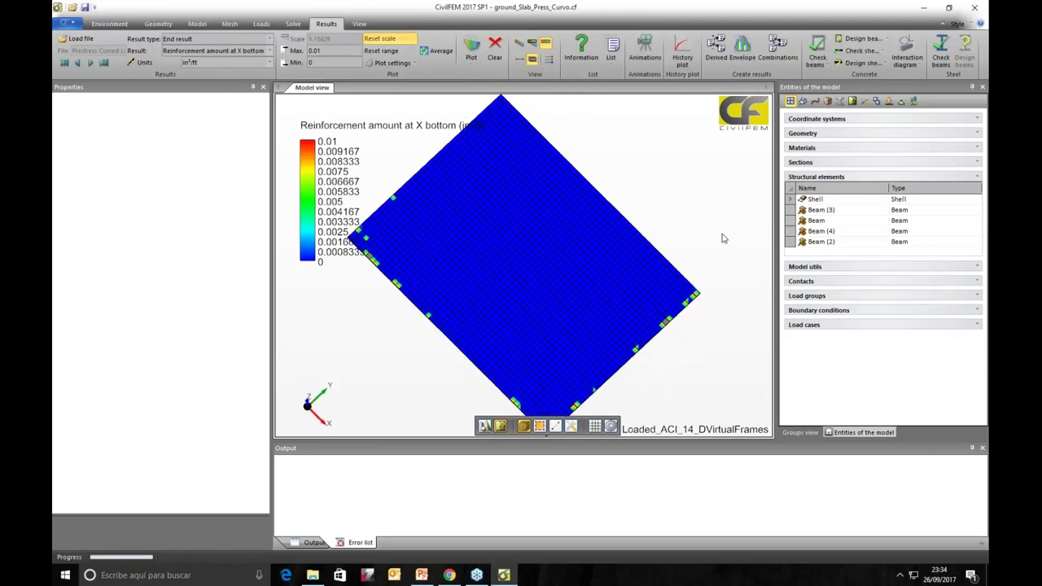
scroll(724, 236, "up", 3)
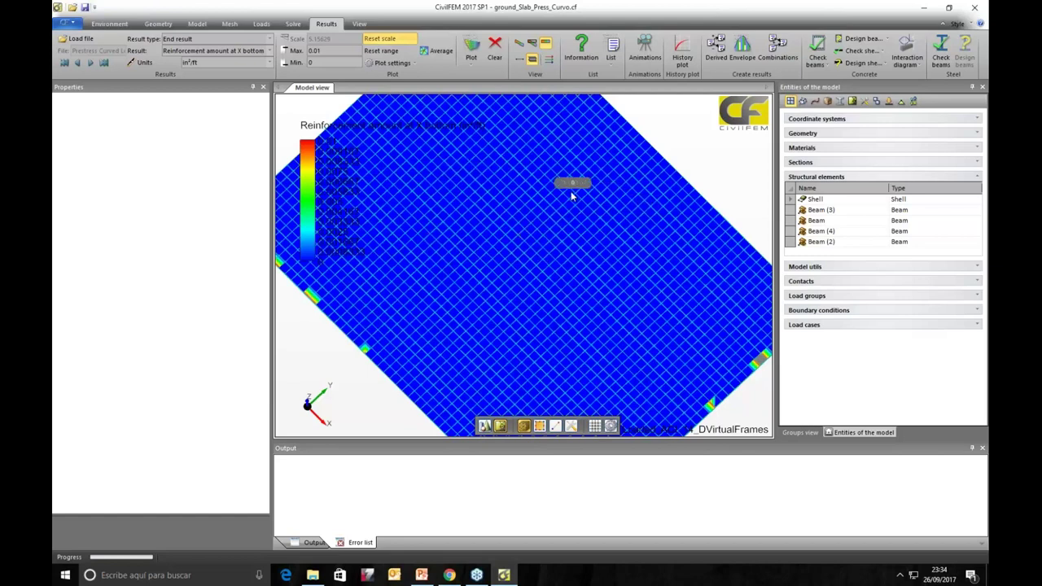
scroll(572, 195, "down", 3)
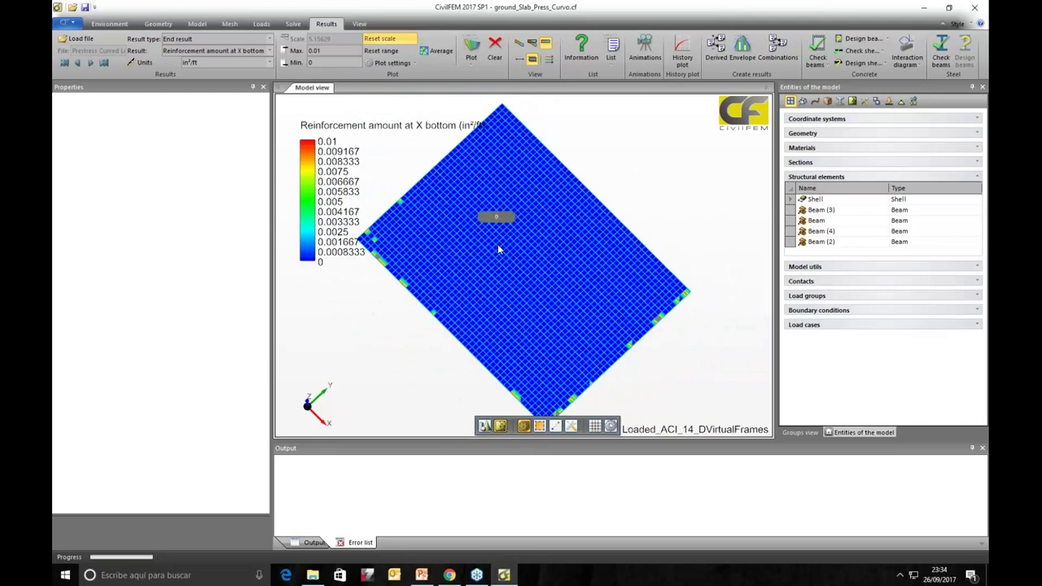
Step: Plot the reinforcement amount at Y bottom and examine the values along the slab edges
left_click(269, 50)
left_click(266, 79)
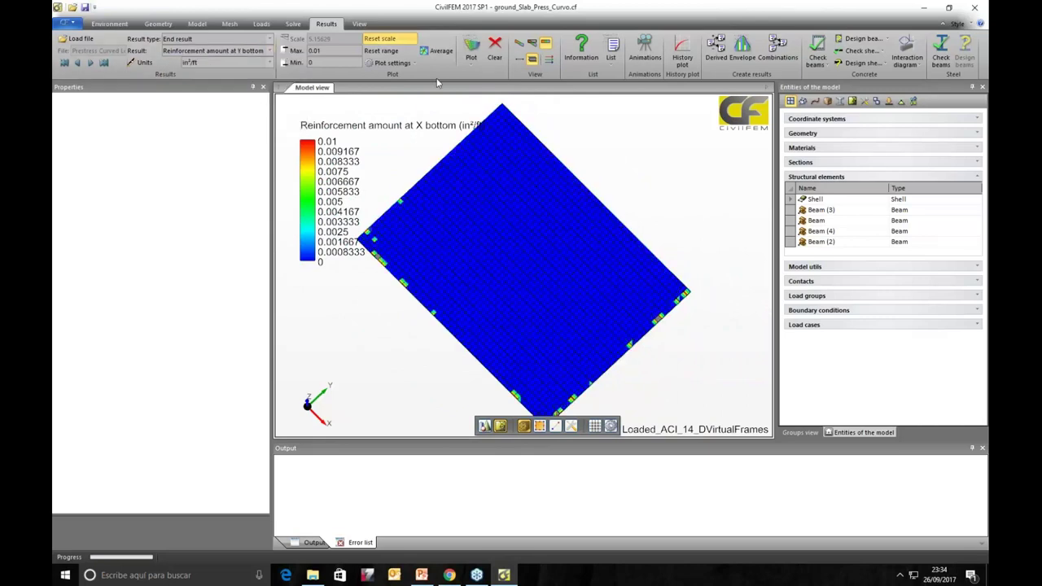
left_click(479, 48)
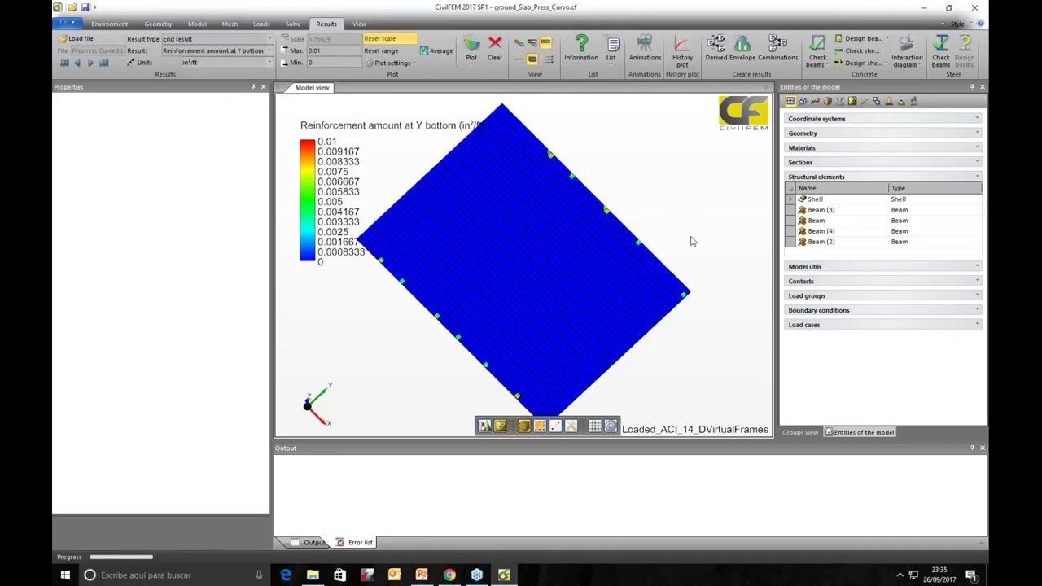
middle_click_drag(550, 295, 591, 297)
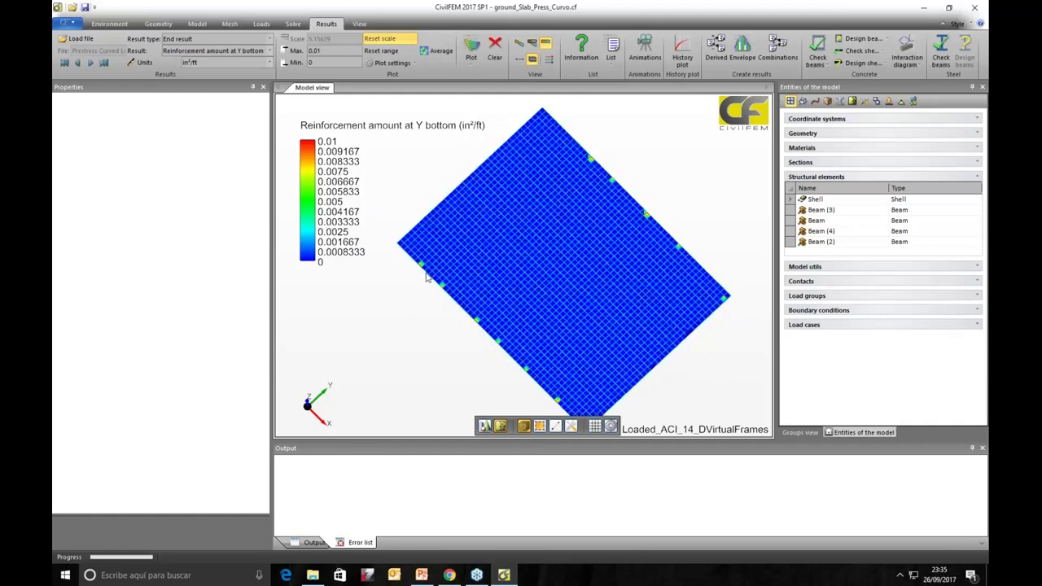
mouse_move(422, 267)
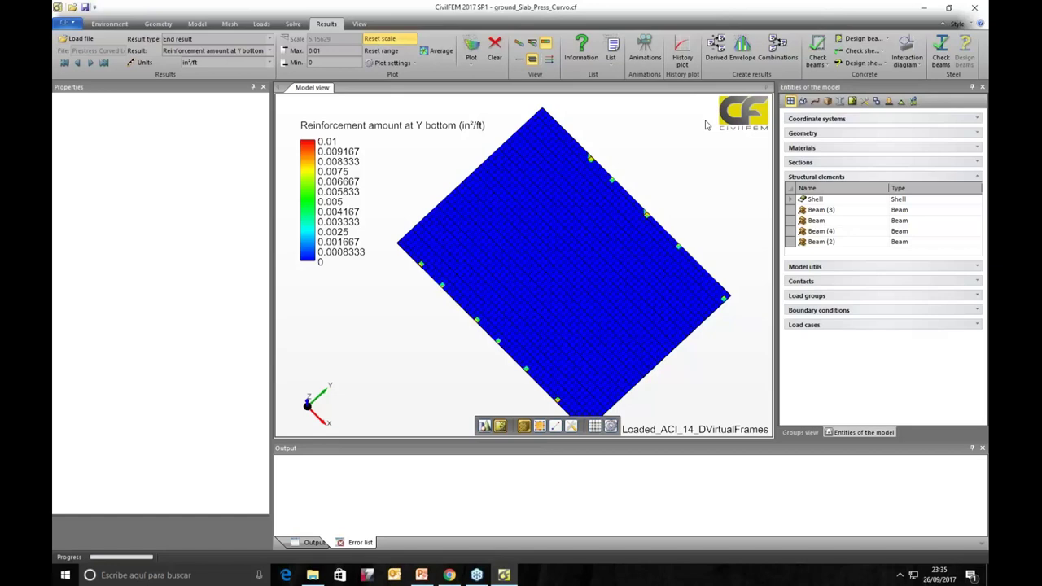
Step: Switch to the PowerPoint presentation, start the slide show at the Foundation Slab slide and advance to the NLG Tank content slide
left_click(422, 574)
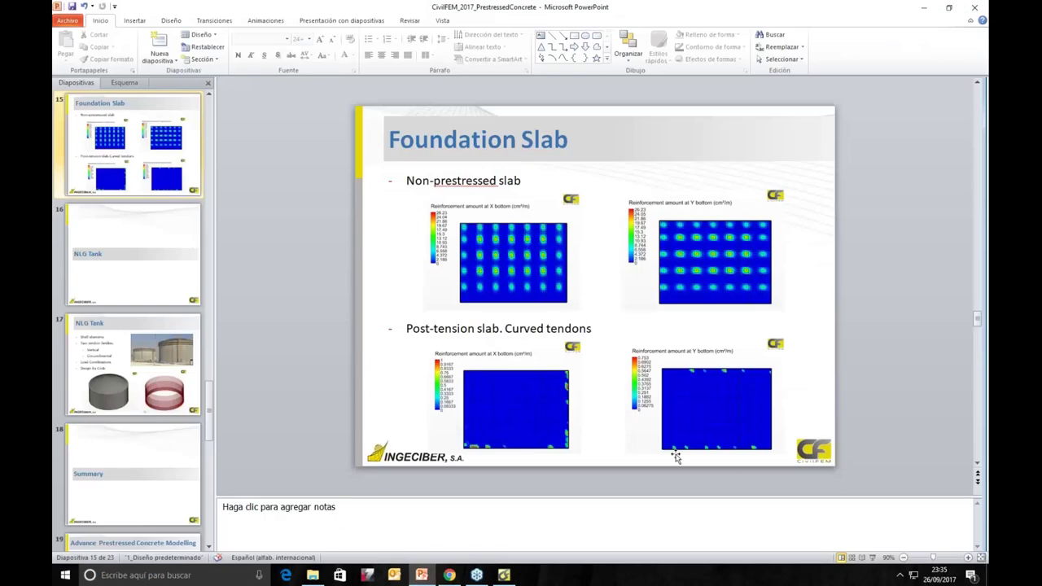
left_click(872, 557)
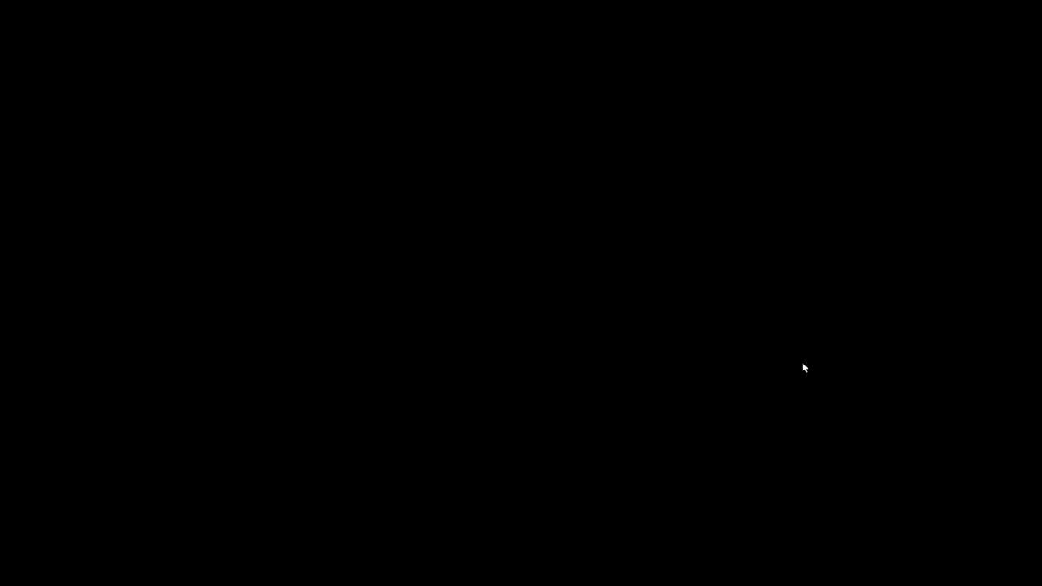
key("Right")
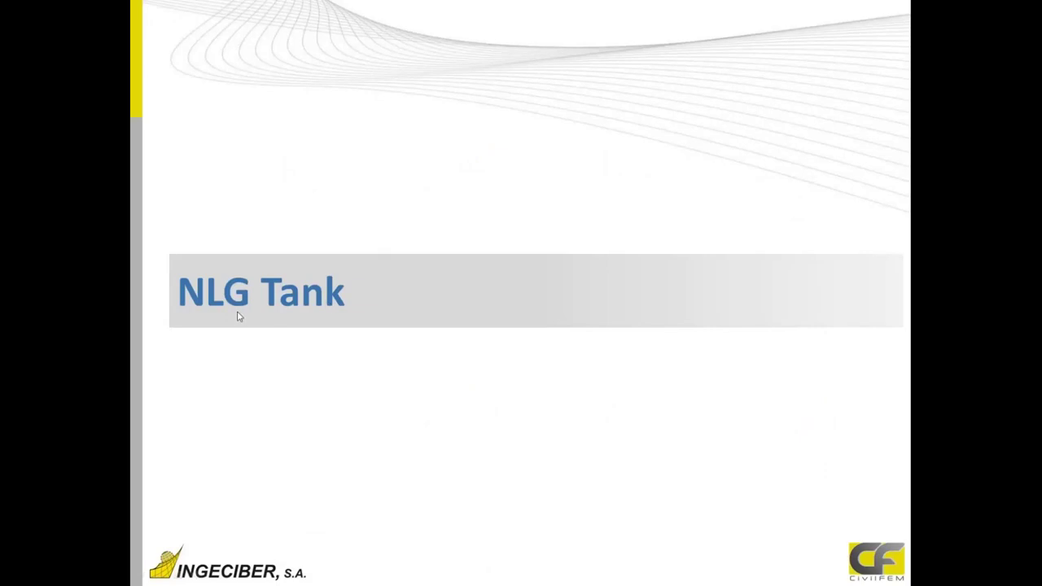
key("Right")
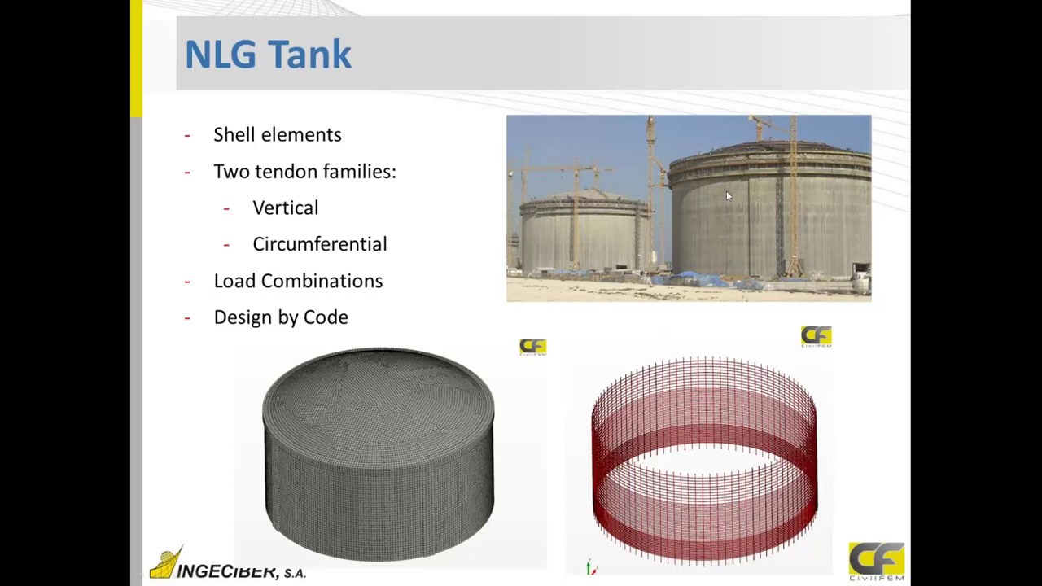
Step: End the slide show, switch to CivilFEM and open the outertank_5.cf model from the 5_NLG_tank folder without saving the slab model
key("Escape")
key("alt+Tab")
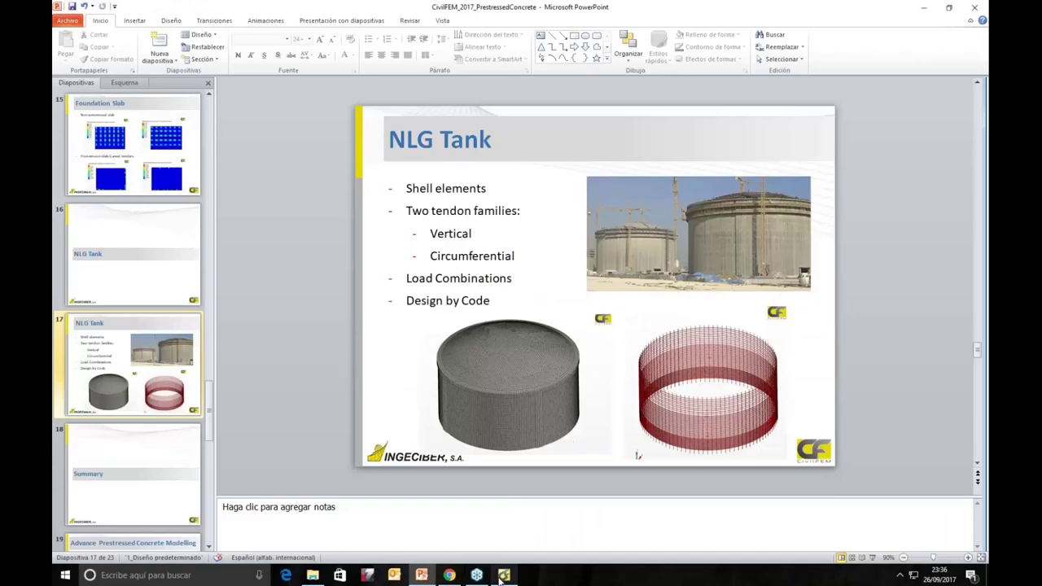
left_click(65, 25)
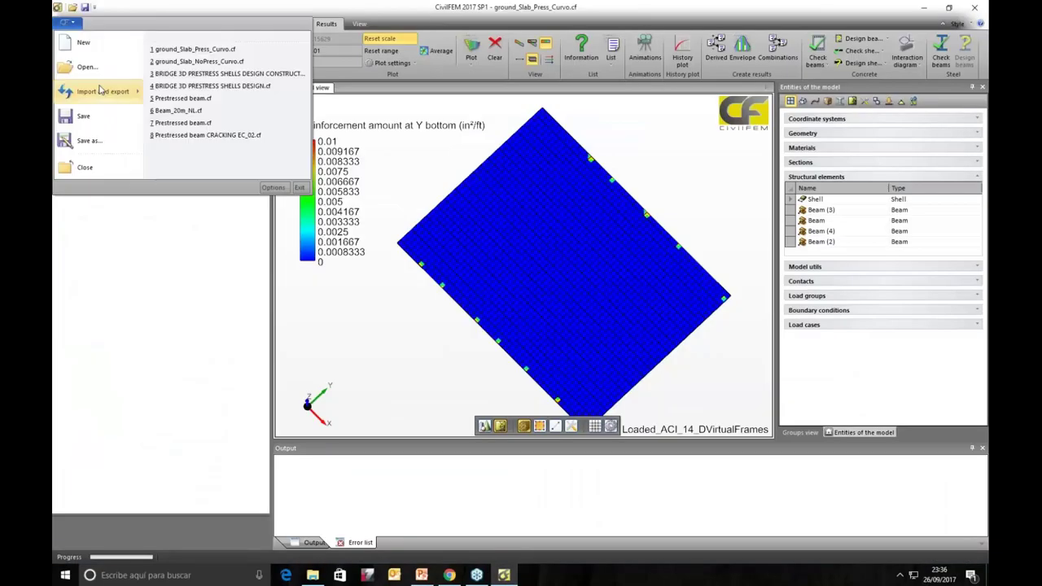
left_click(96, 72)
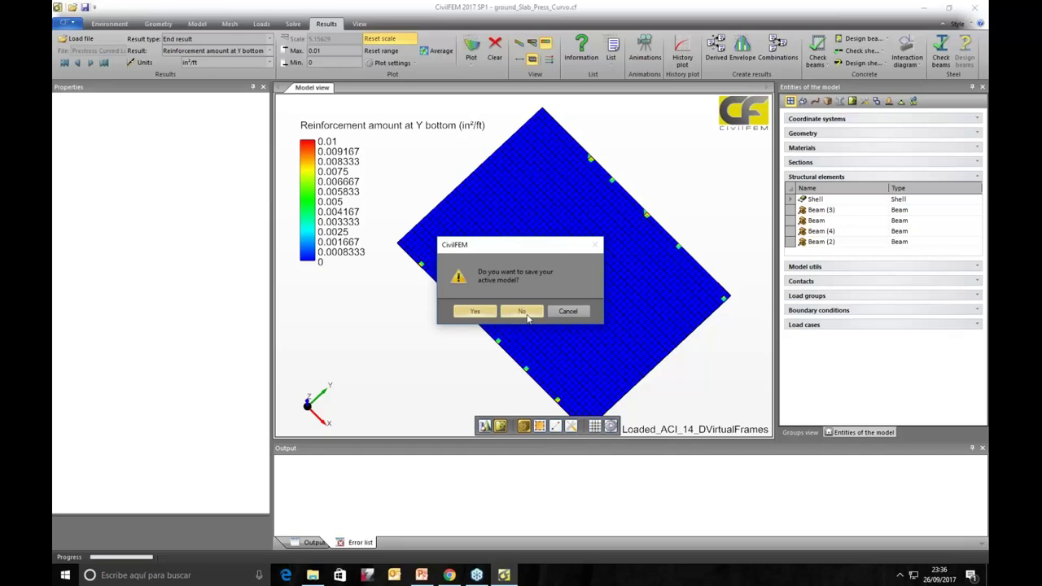
left_click(526, 313)
left_click(554, 29)
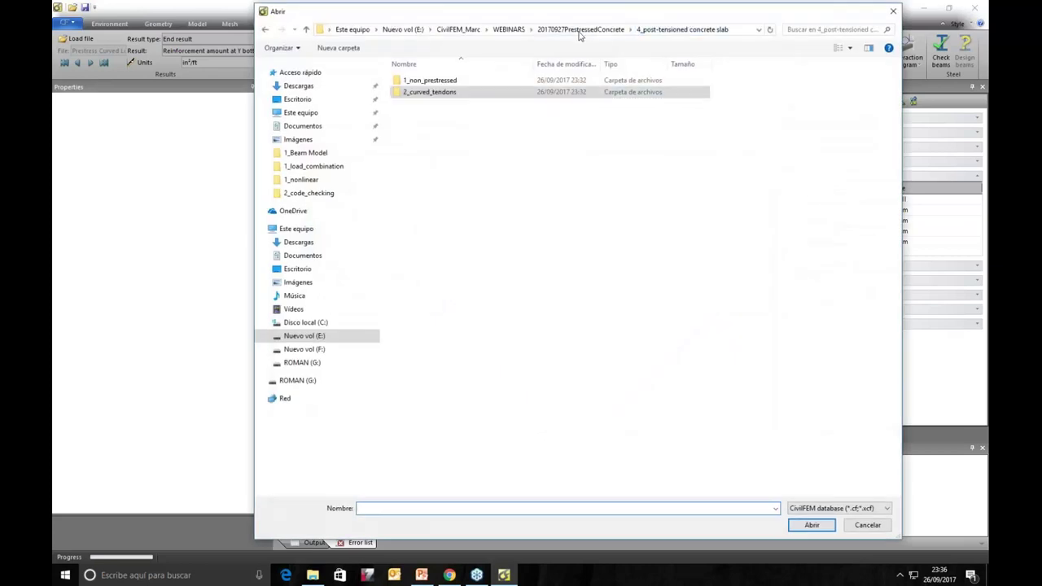
left_click(551, 29)
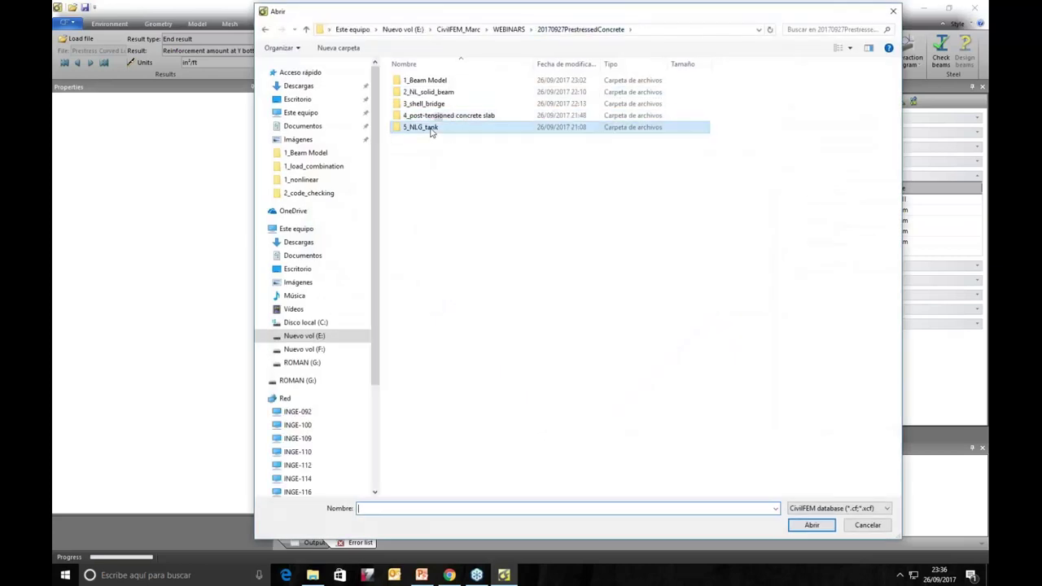
double_click(444, 129)
left_click(423, 80)
left_click(811, 525)
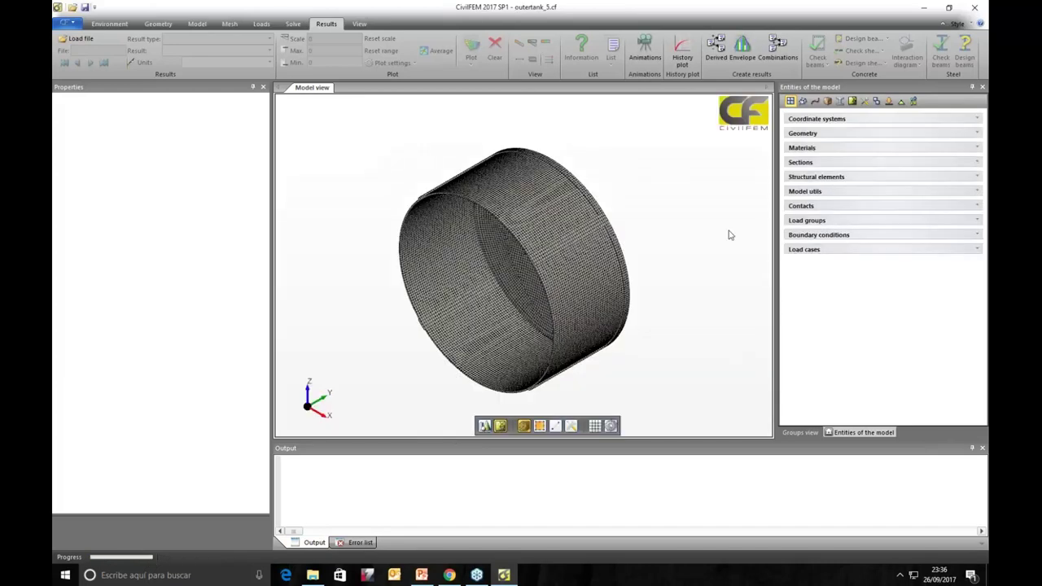
Step: Measure the tank's base diameter between two opposite mesh nodes on the bottom edge
middle_click_drag(727, 245, 591, 197)
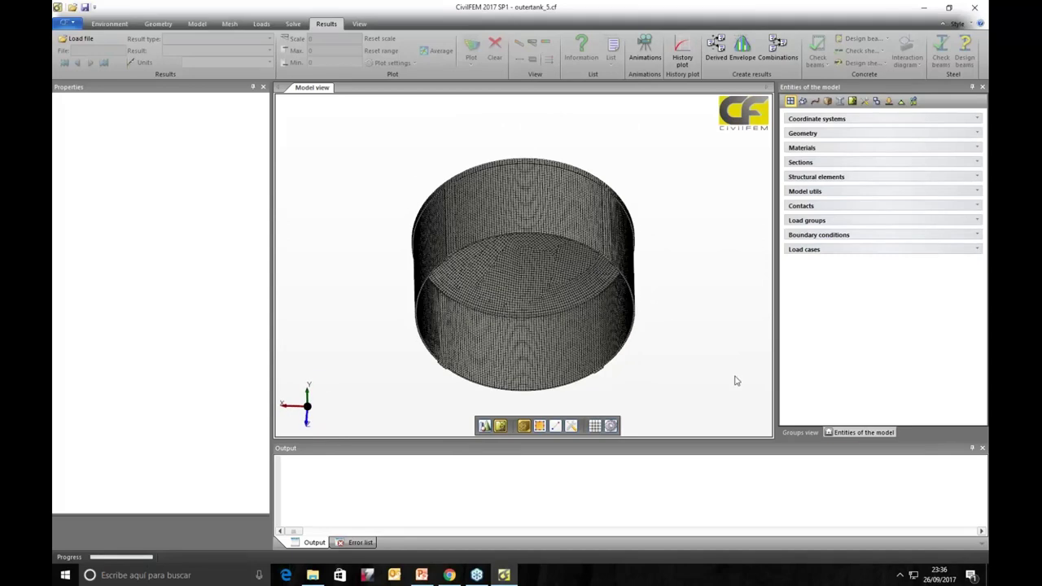
middle_click_drag(735, 380, 648, 376)
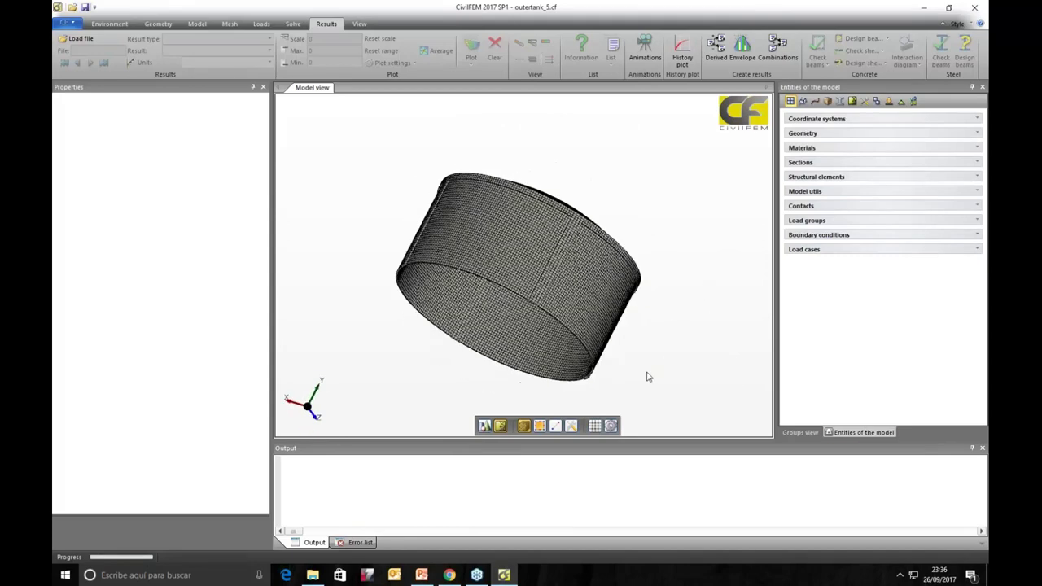
left_click(109, 24)
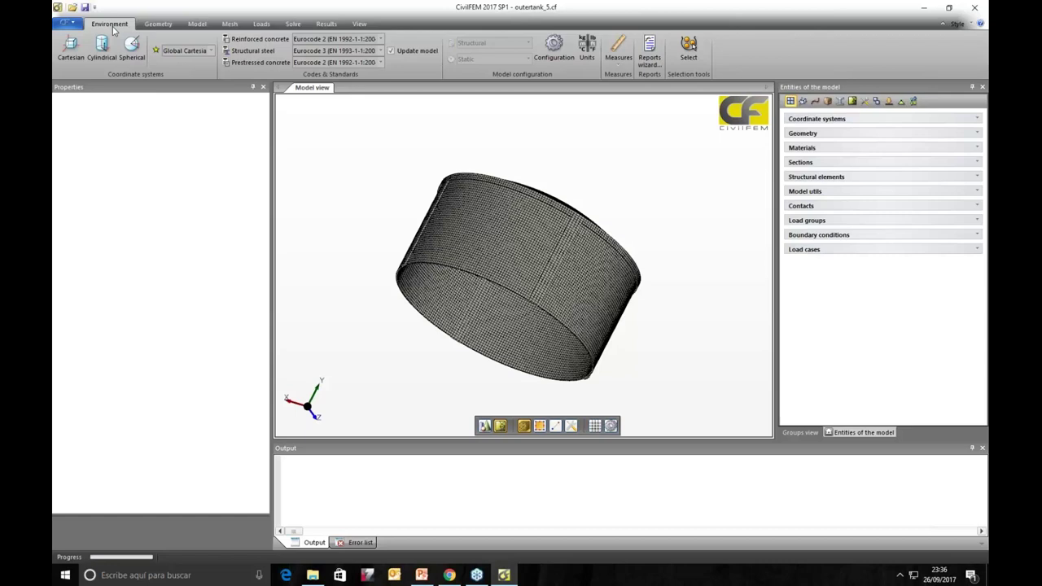
left_click(619, 51)
left_click(632, 77)
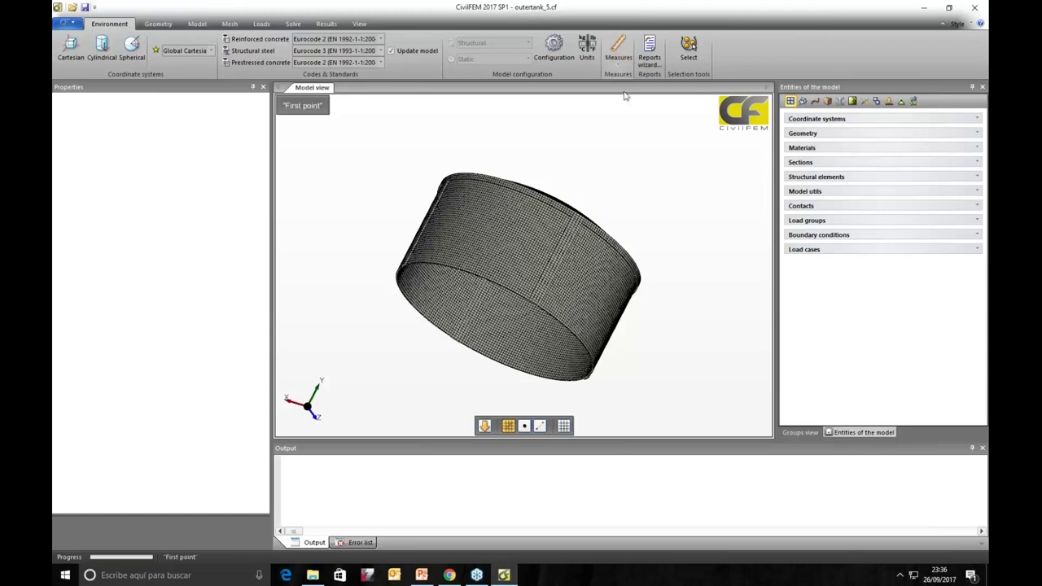
left_click(540, 429)
left_click(405, 266)
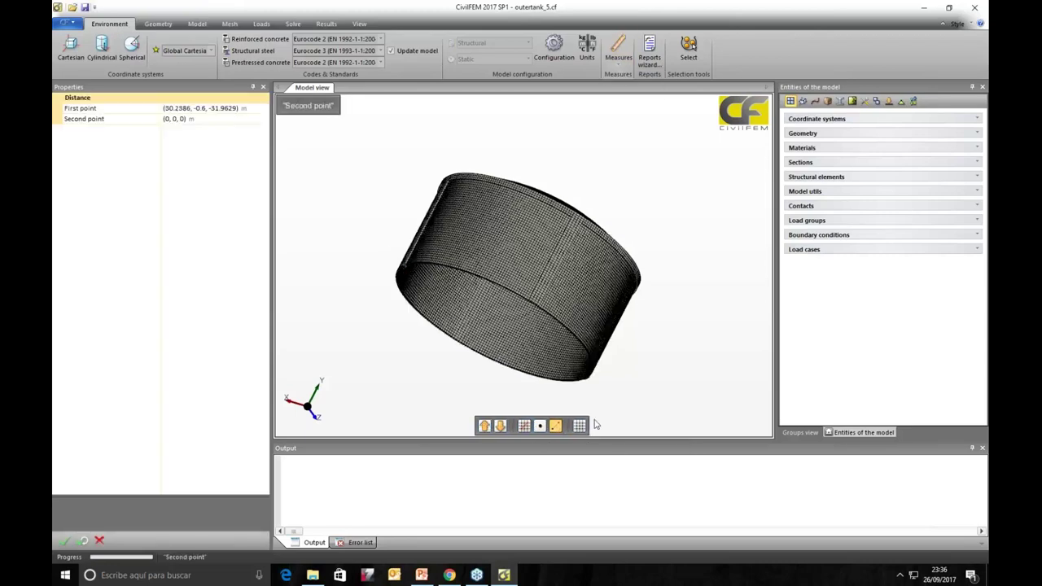
left_click(584, 380)
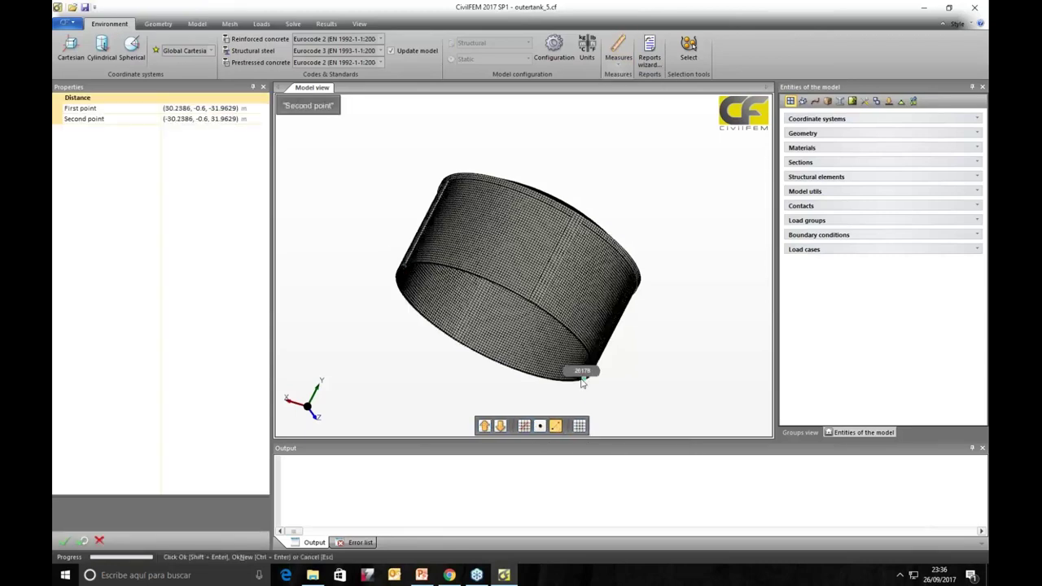
left_click(64, 541)
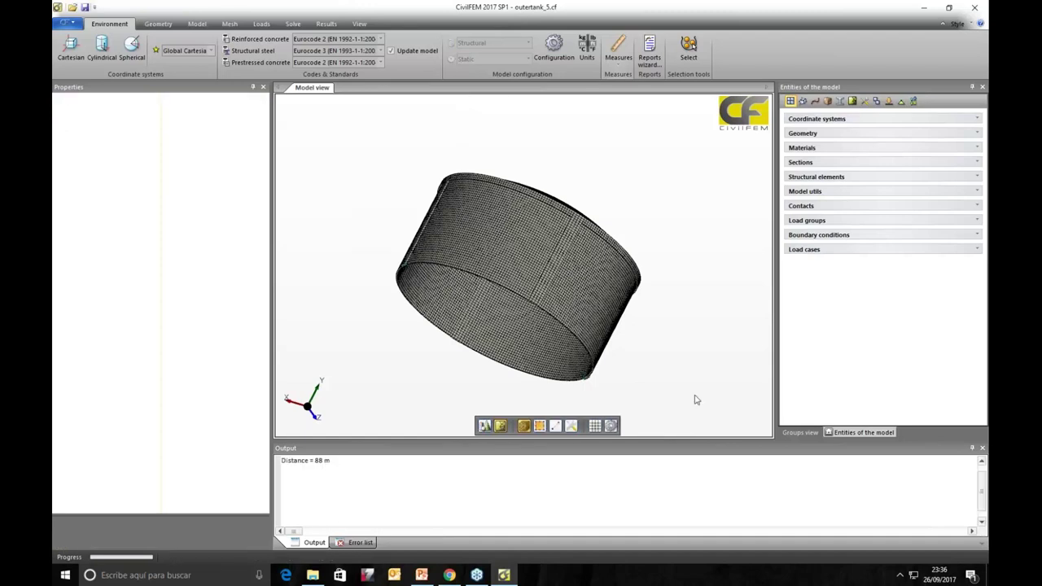
Step: List the structural elements, select them all, display them as solid surfaces and view the whole tank
middle_click_drag(697, 352, 656, 389)
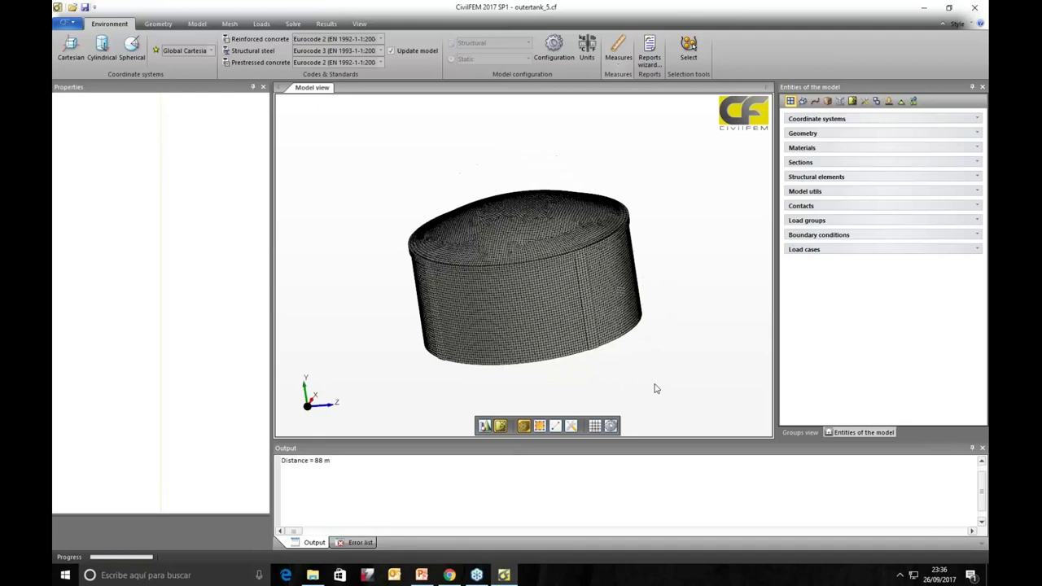
left_click(815, 178)
left_click(792, 191)
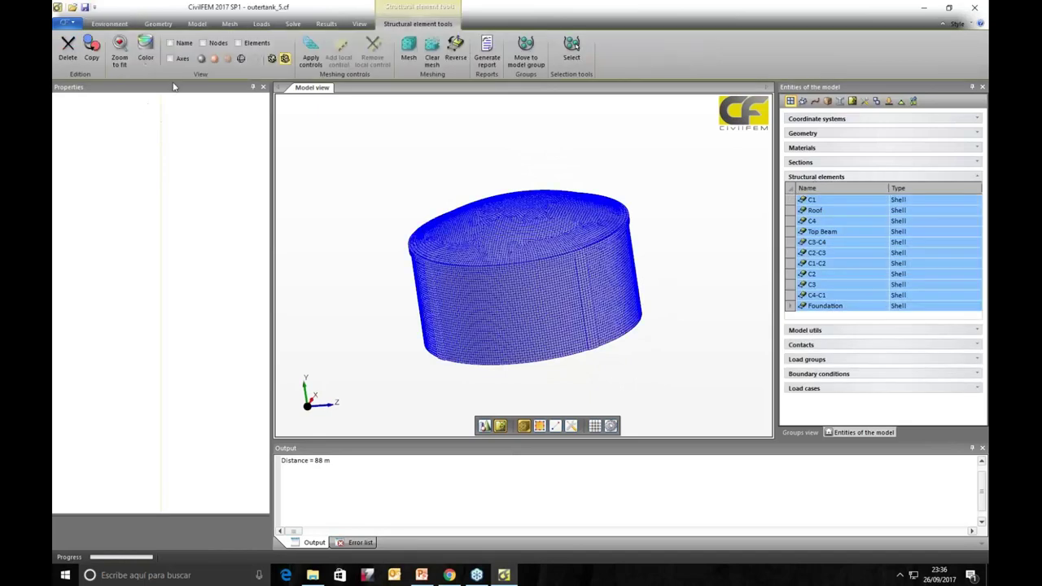
left_click(203, 59)
mouse_move(637, 386)
middle_mouse_down()
mouse_move(586, 272)
mouse_move(588, 390)
mouse_move(717, 331)
mouse_move(693, 334)
middle_mouse_up()
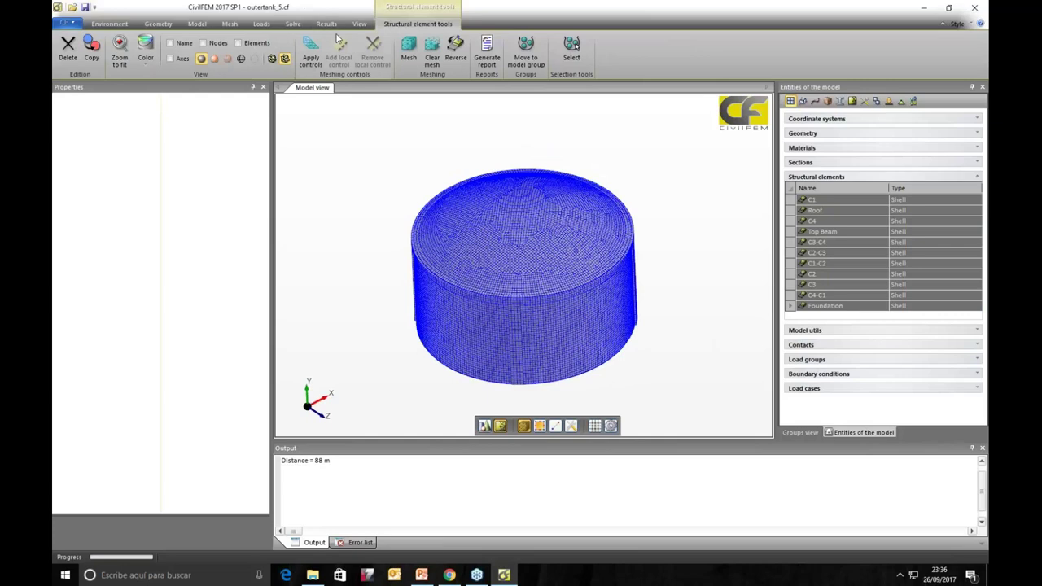
left_click(706, 173)
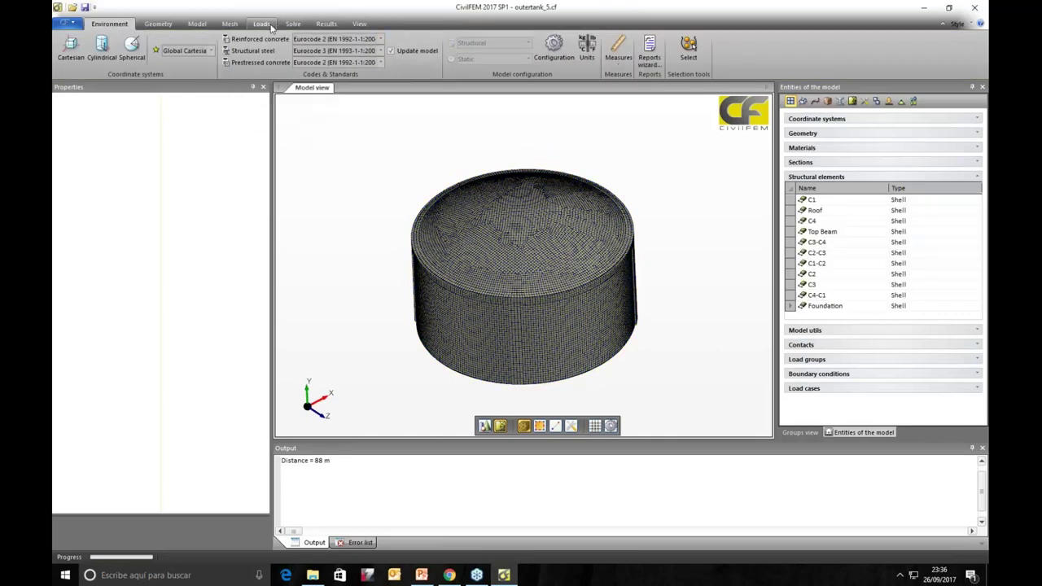
Step: Plot the Outerbank load case on the tank and look closely at the wall and roof
left_click(262, 25)
left_click(370, 62)
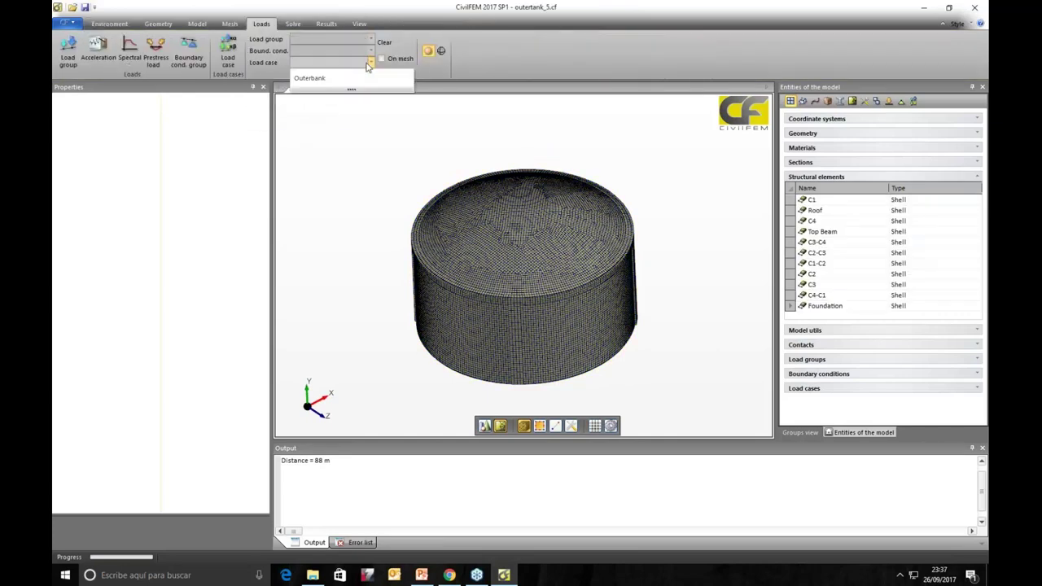
left_click(316, 78)
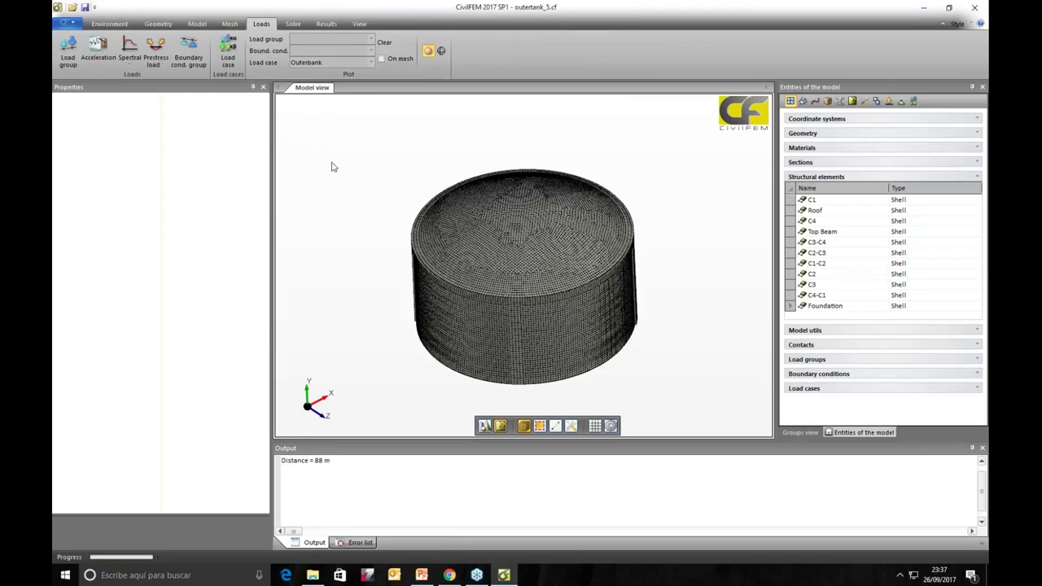
middle_click_drag(693, 380, 663, 328)
scroll(600, 313, "up", 5)
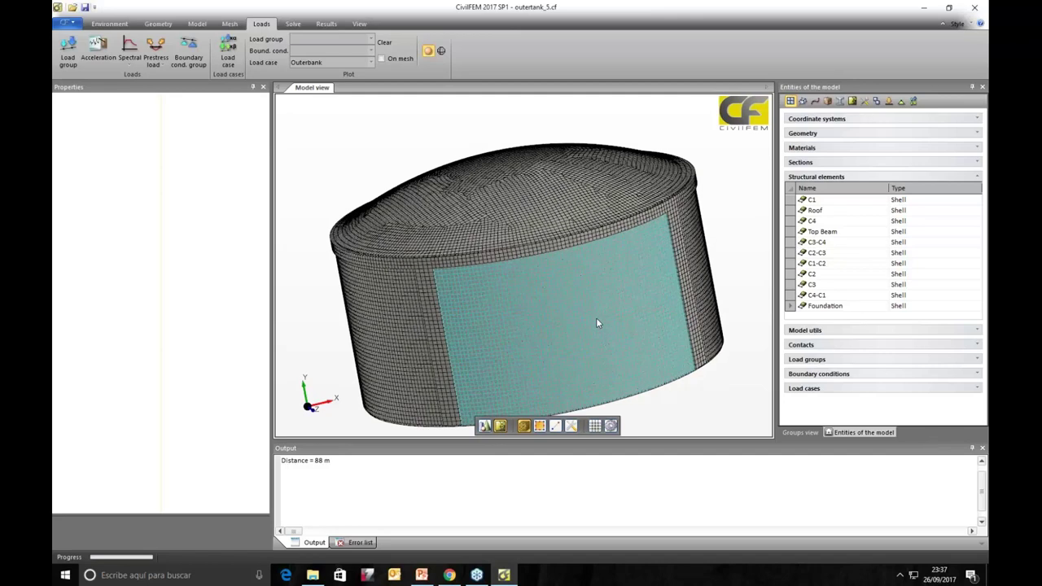
scroll(709, 401, "down", 5)
Step: Display only the tendons of all structural elements and examine the vertical and circumferential families around the tank
left_click_drag(374, 169, 372, 167)
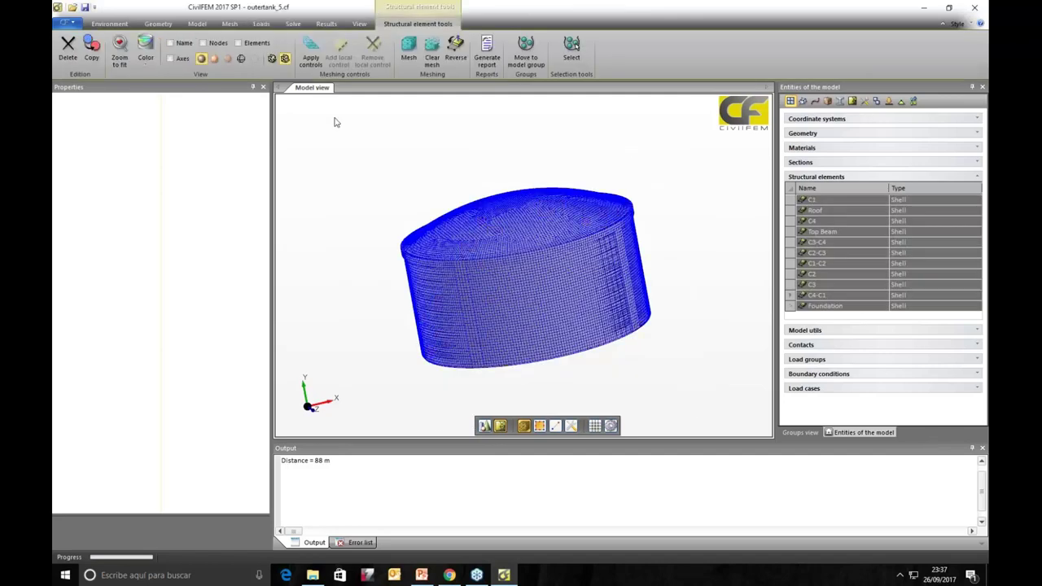
left_click(254, 58)
middle_click_drag(562, 293, 686, 298)
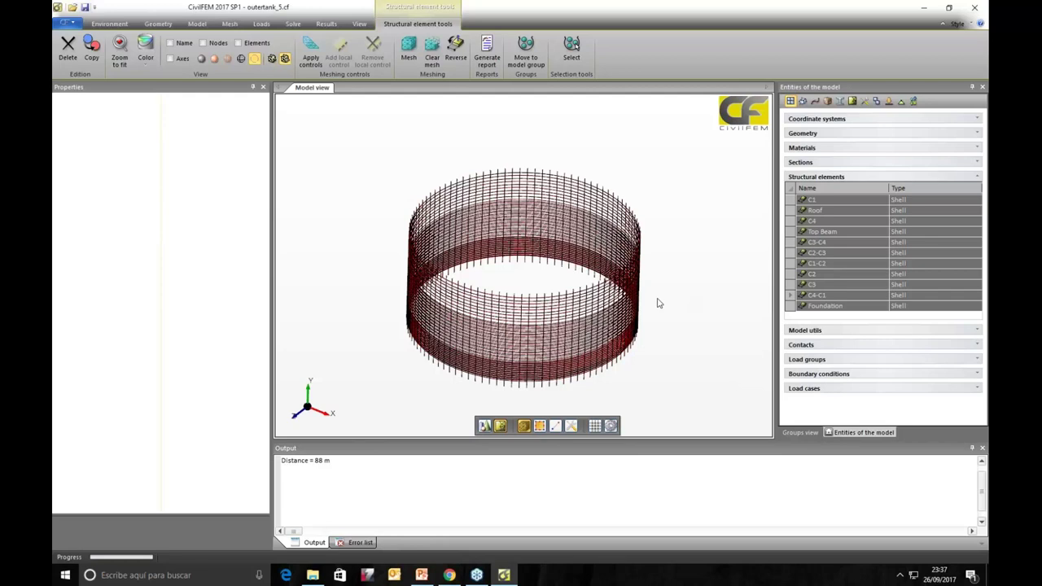
middle_click_drag(704, 262, 721, 284)
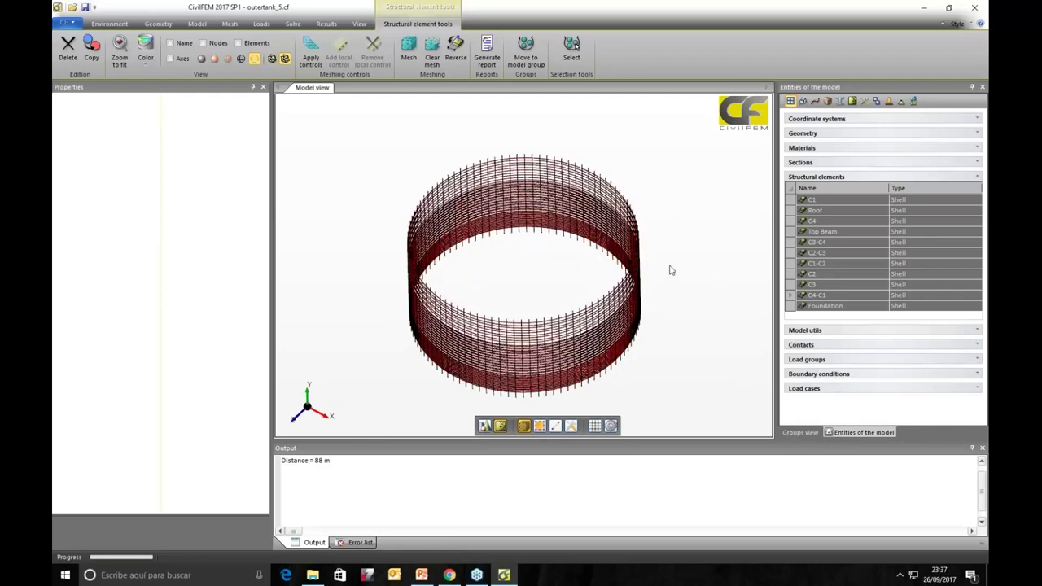
left_click(705, 246)
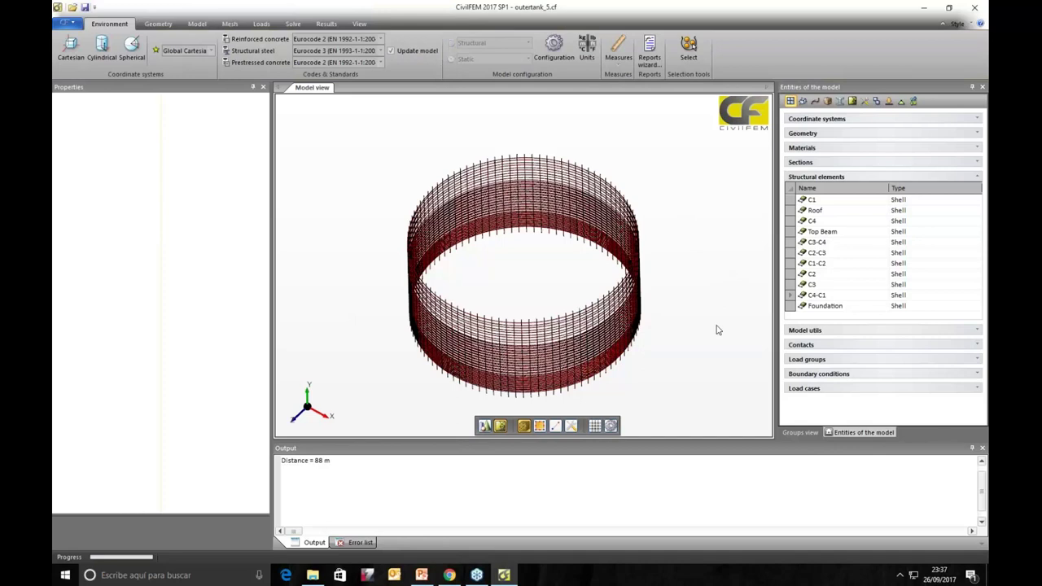
middle_click_drag(654, 392, 647, 354)
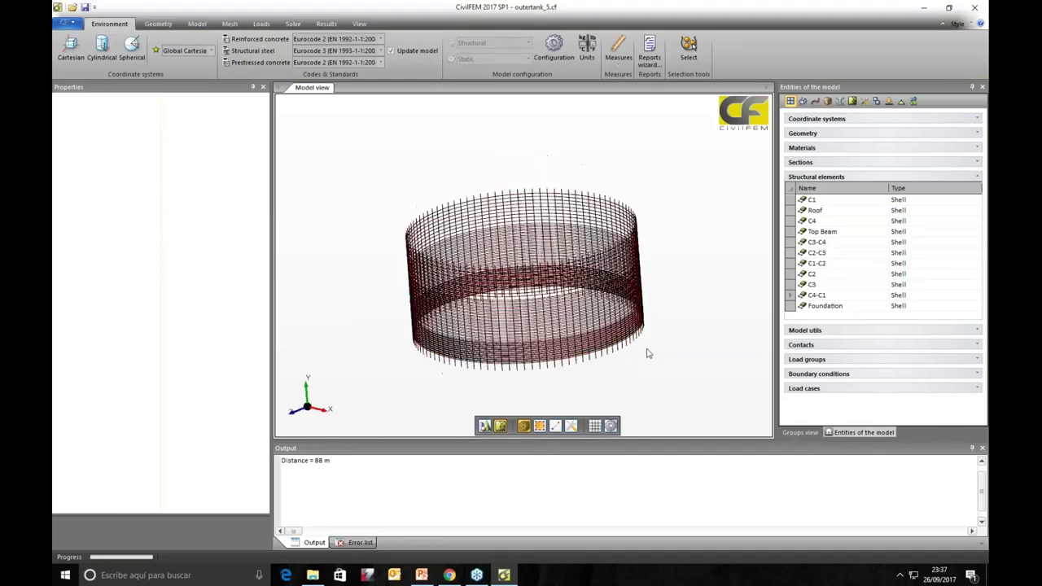
scroll(531, 316, "up", 3)
scroll(531, 316, "down", 3)
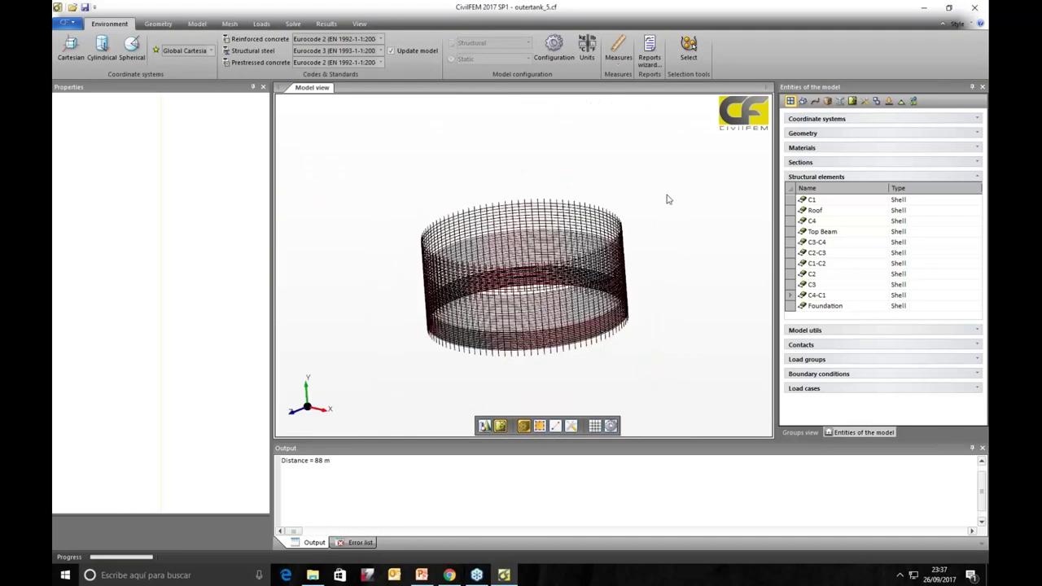
middle_click_drag(667, 198, 638, 242)
middle_click_drag(734, 262, 726, 304)
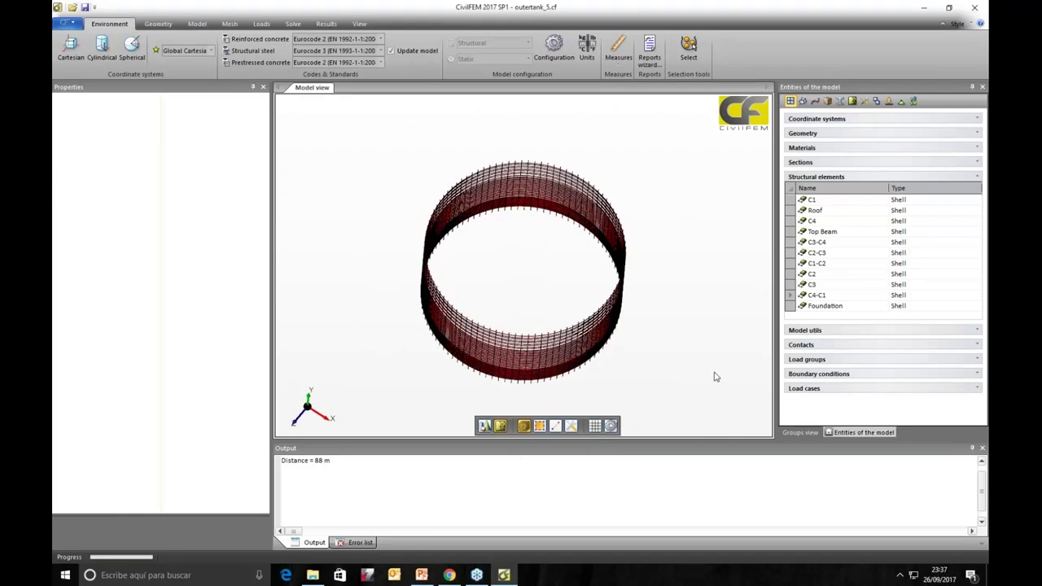
Step: Display all structural elements as solid surfaces again and examine the tank's wall segments and roof from above and the side
left_click(790, 190)
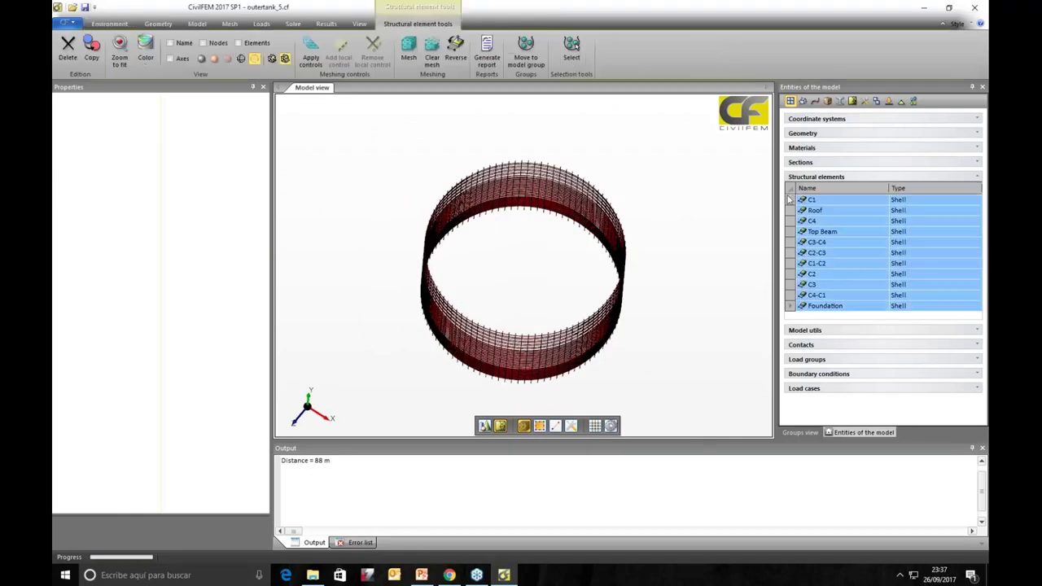
left_click(201, 58)
mouse_move(712, 379)
middle_mouse_down()
mouse_move(652, 325)
mouse_move(672, 323)
mouse_move(651, 388)
mouse_move(619, 393)
middle_mouse_up()
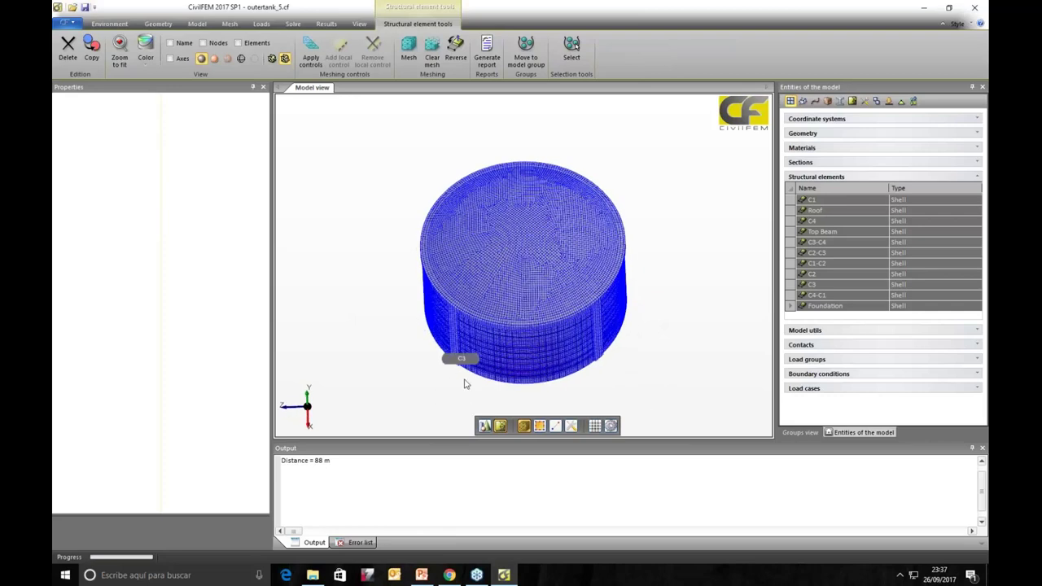
middle_click_drag(465, 383, 431, 354)
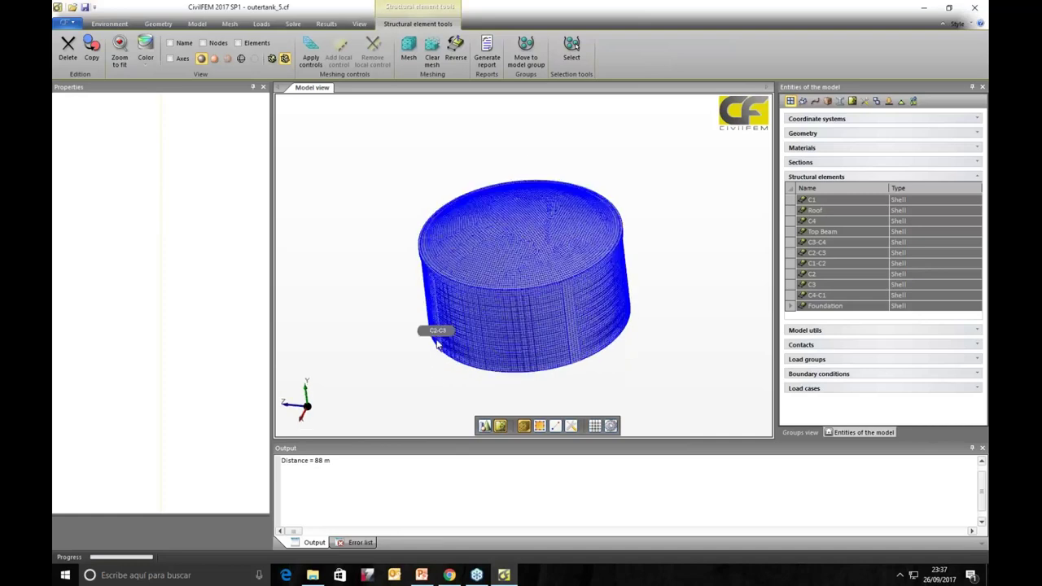
middle_click_drag(644, 284, 714, 285)
left_click(707, 305)
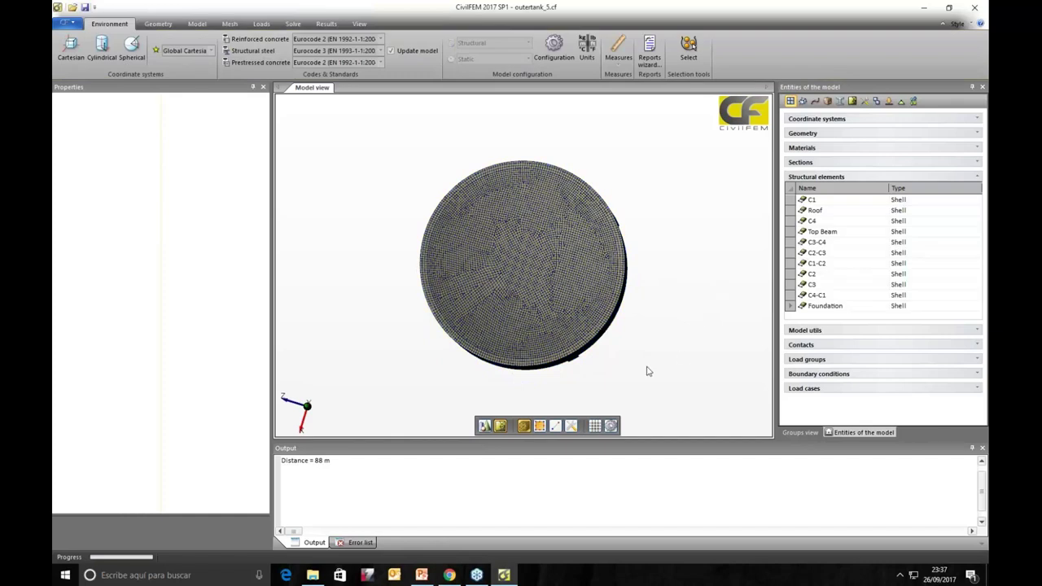
middle_click_drag(658, 356, 658, 340)
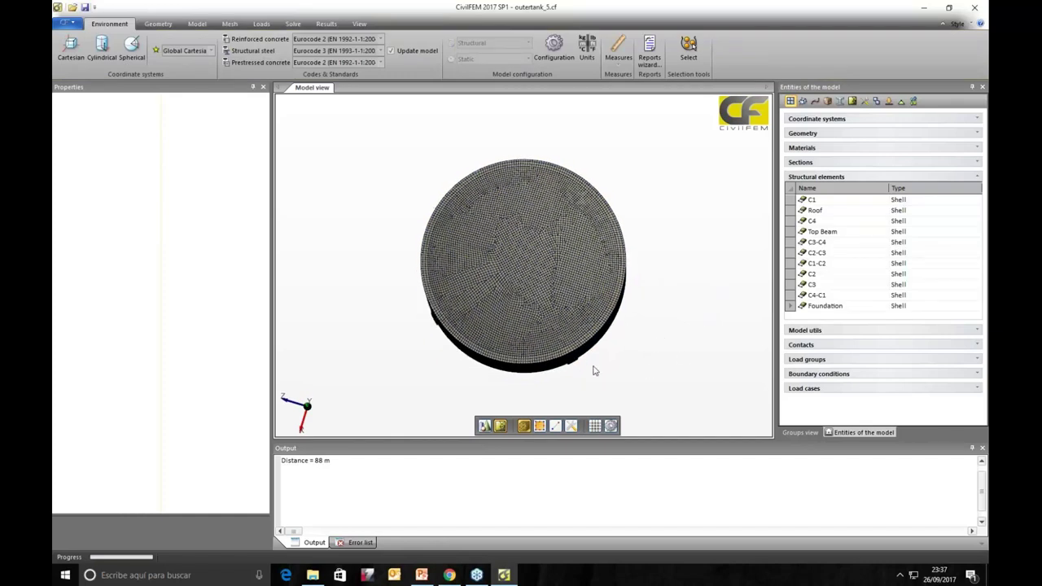
mouse_move(628, 225)
middle_mouse_down()
mouse_move(629, 247)
mouse_move(613, 218)
middle_mouse_up()
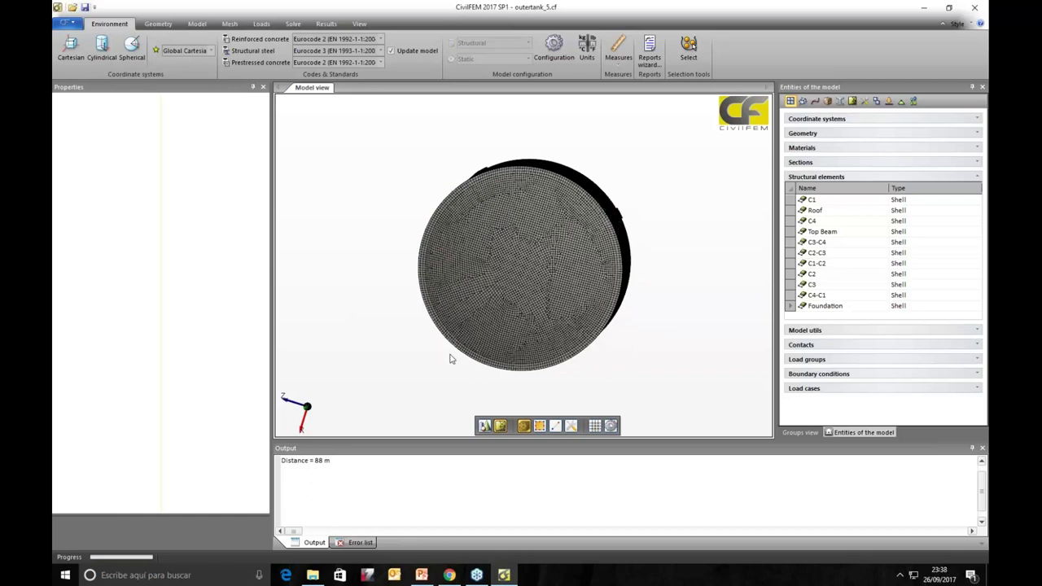
middle_click_drag(663, 344, 666, 295)
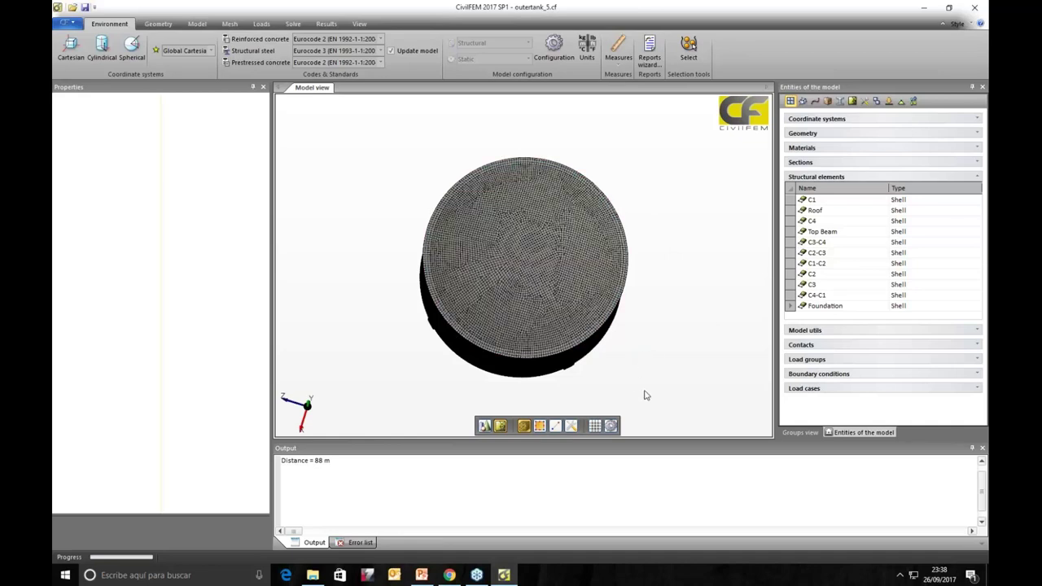
middle_click_drag(642, 394, 535, 387)
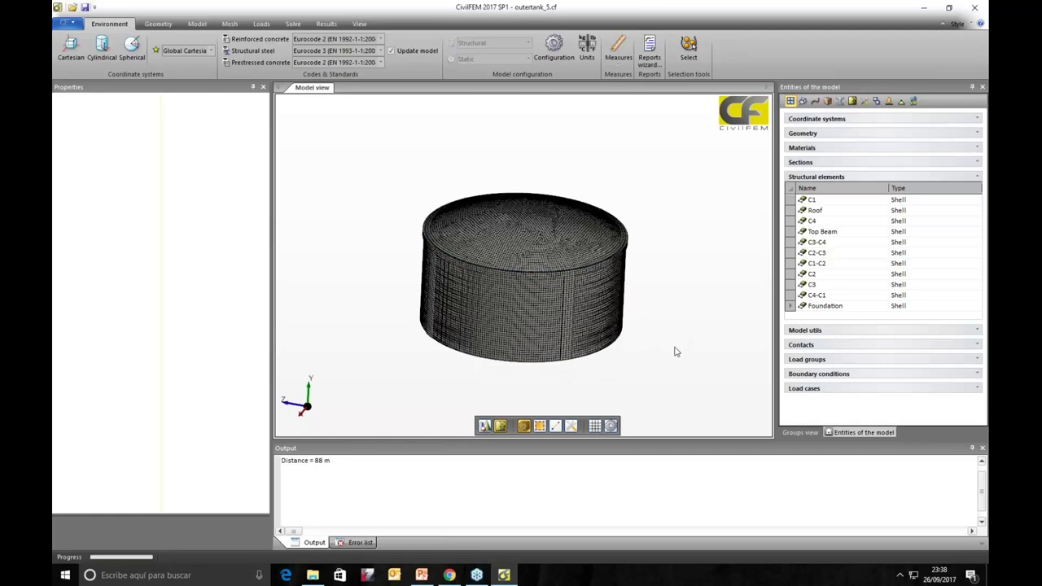
middle_click_drag(675, 350, 661, 346)
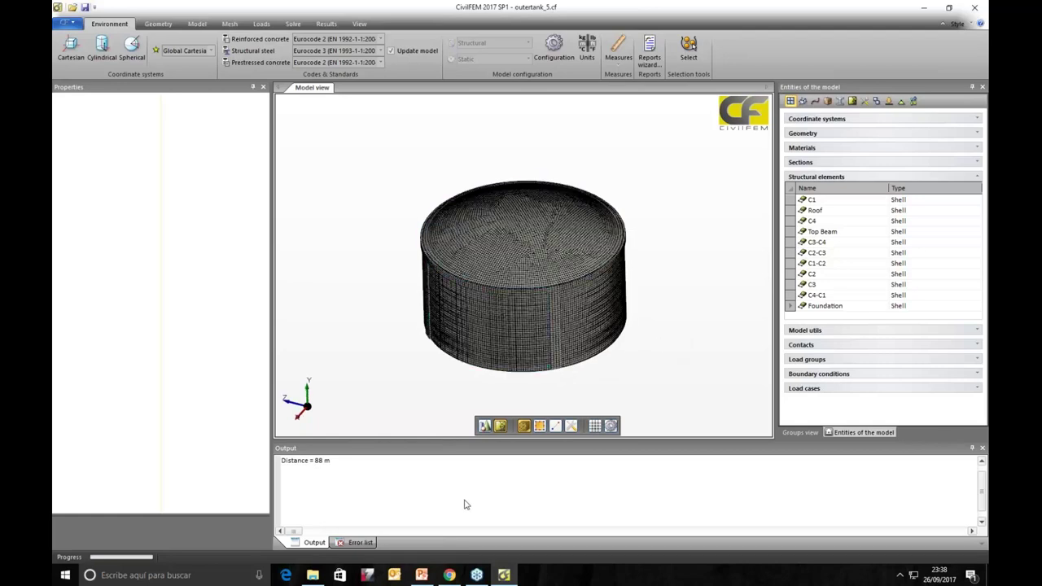
Step: Switch to the PowerPoint presentation, resume the slide show and advance through Summary to the Advance Prestressed Concrete Modelling slide
left_click(421, 574)
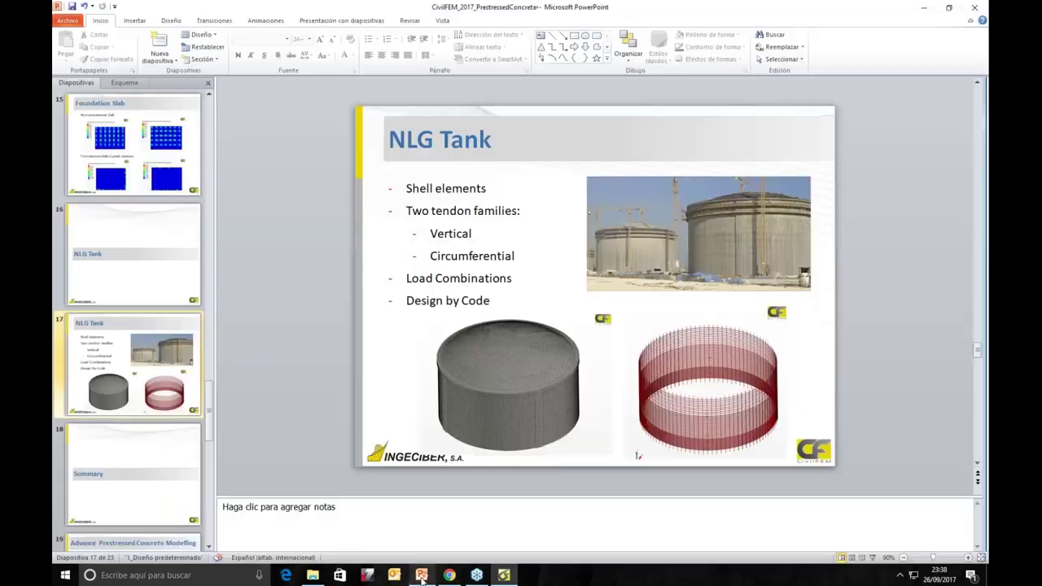
left_click(872, 558)
left_click(856, 522)
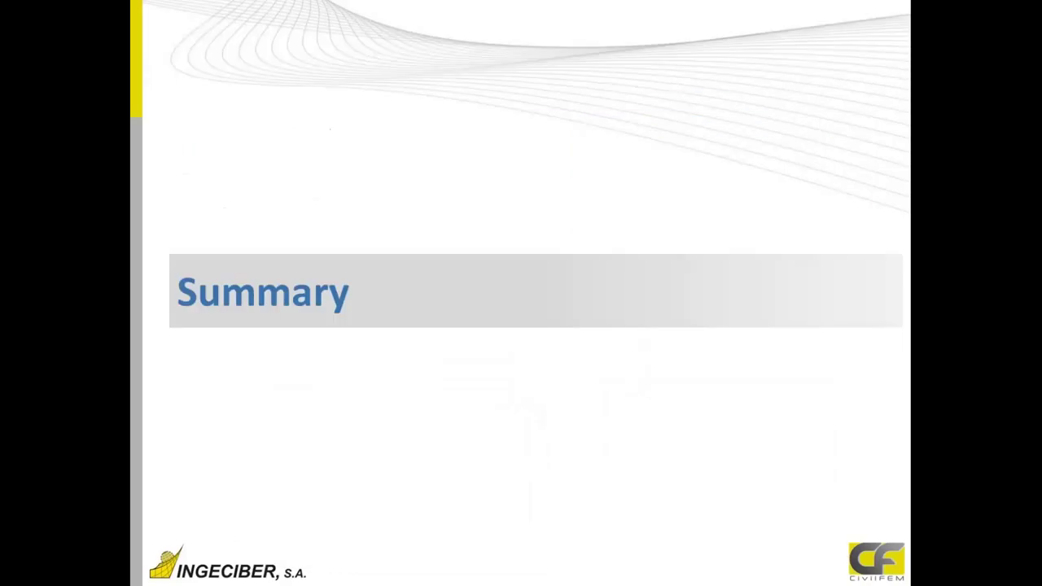
key("Right")
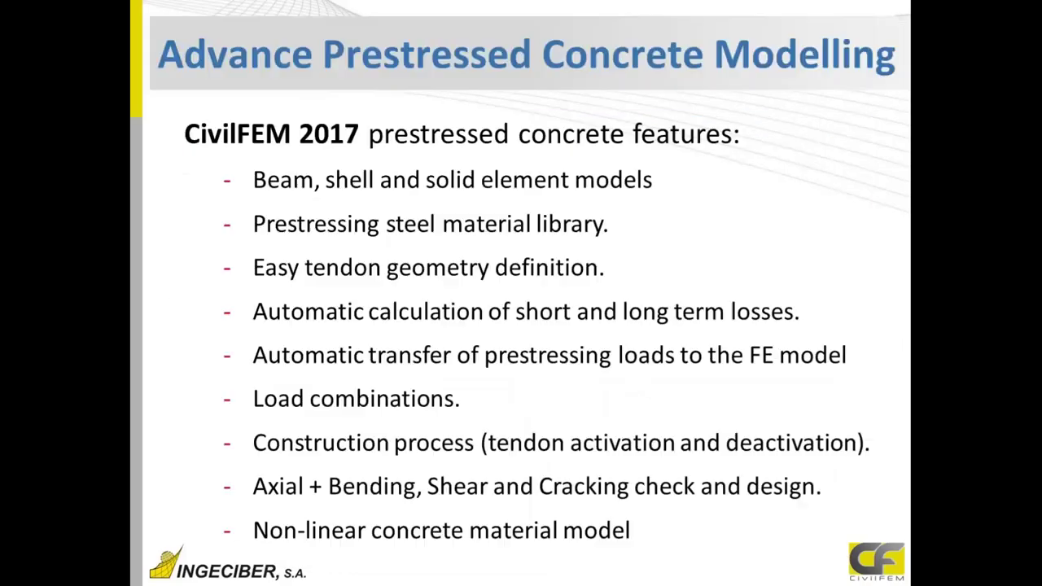